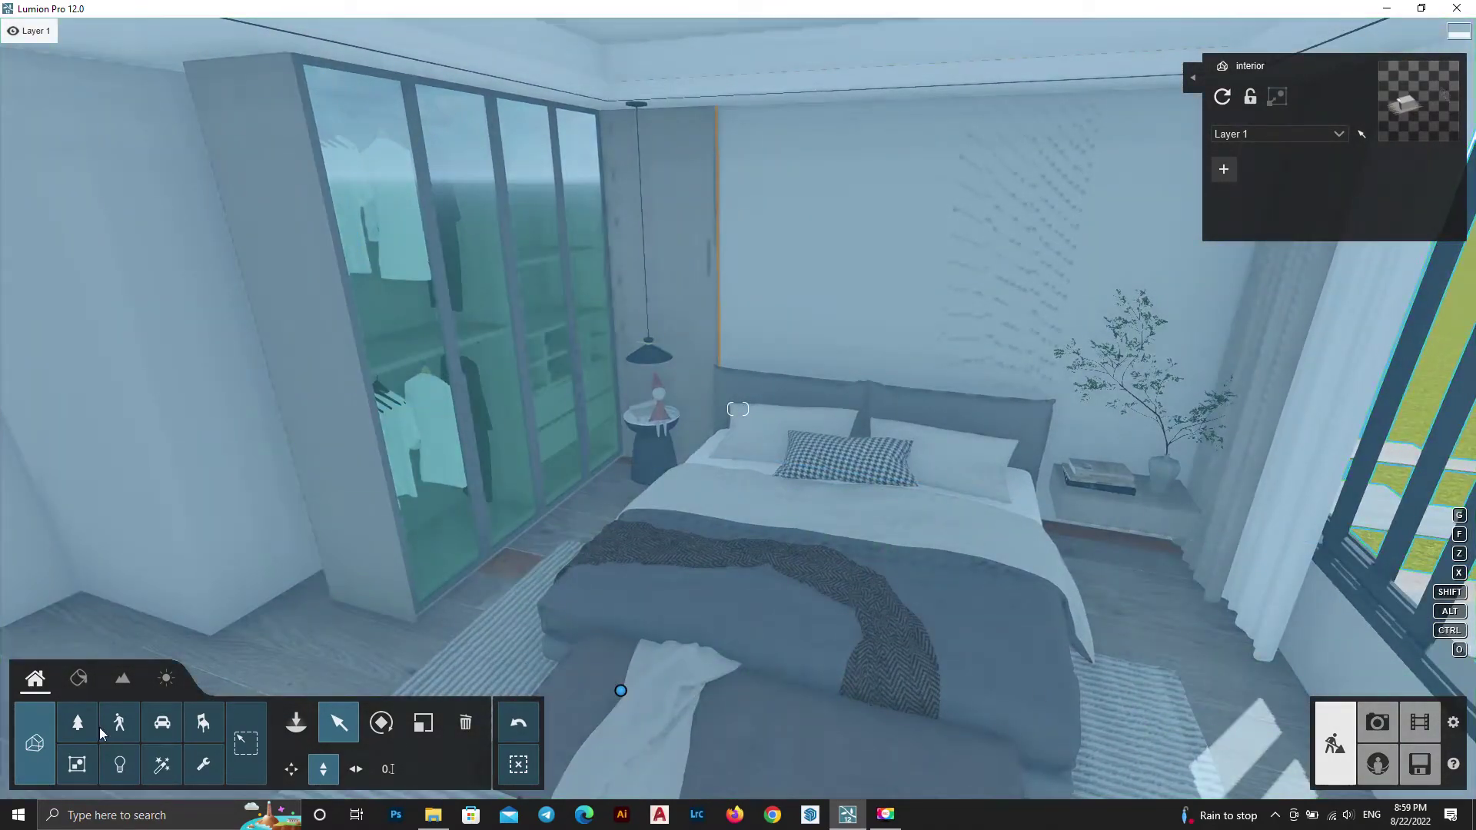
Select the bedroom wall and try Polii Stucco 05 2k from Indoor page 2
left_click(90, 679)
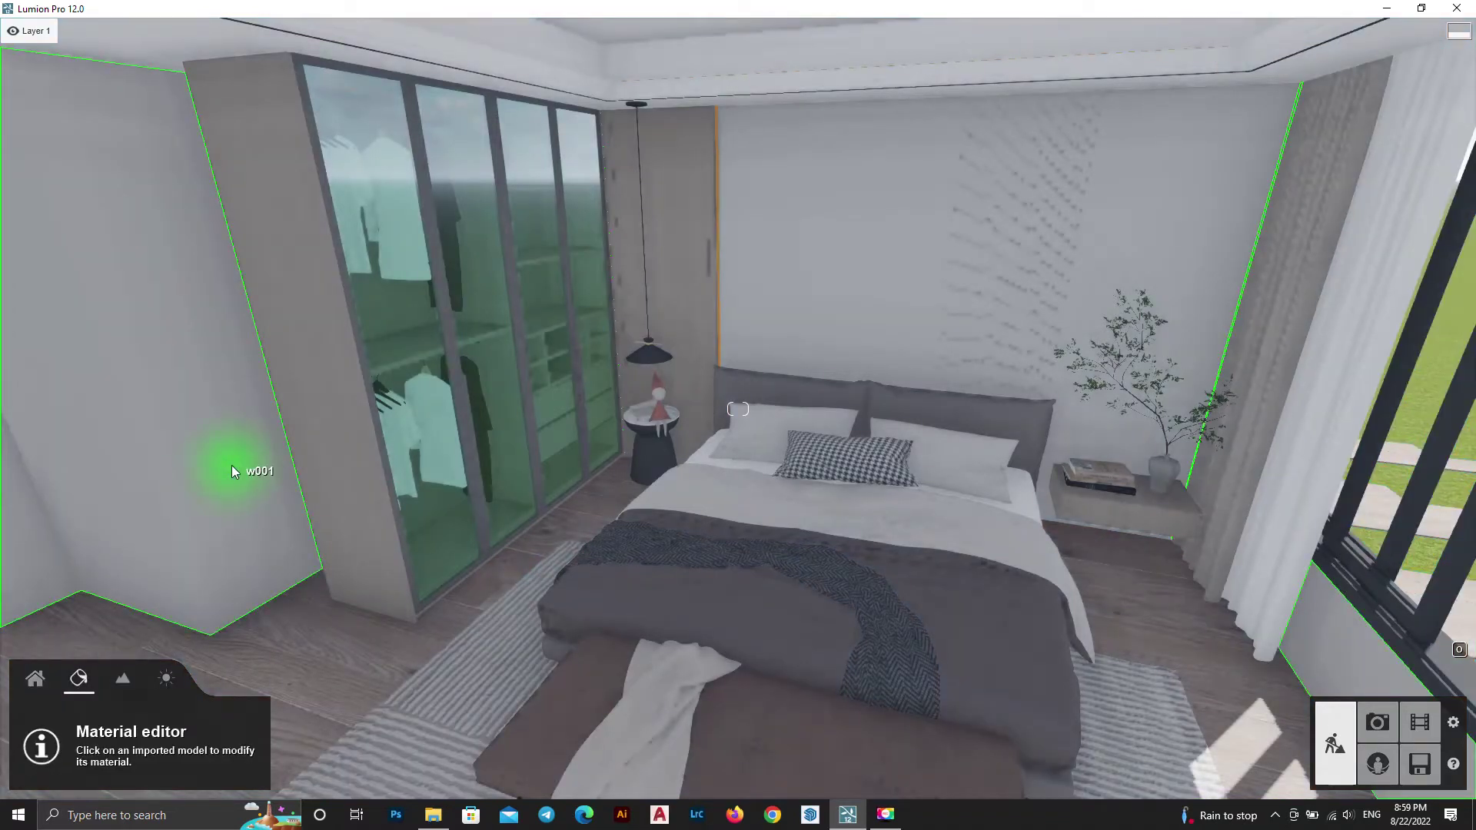
left_click(232, 470)
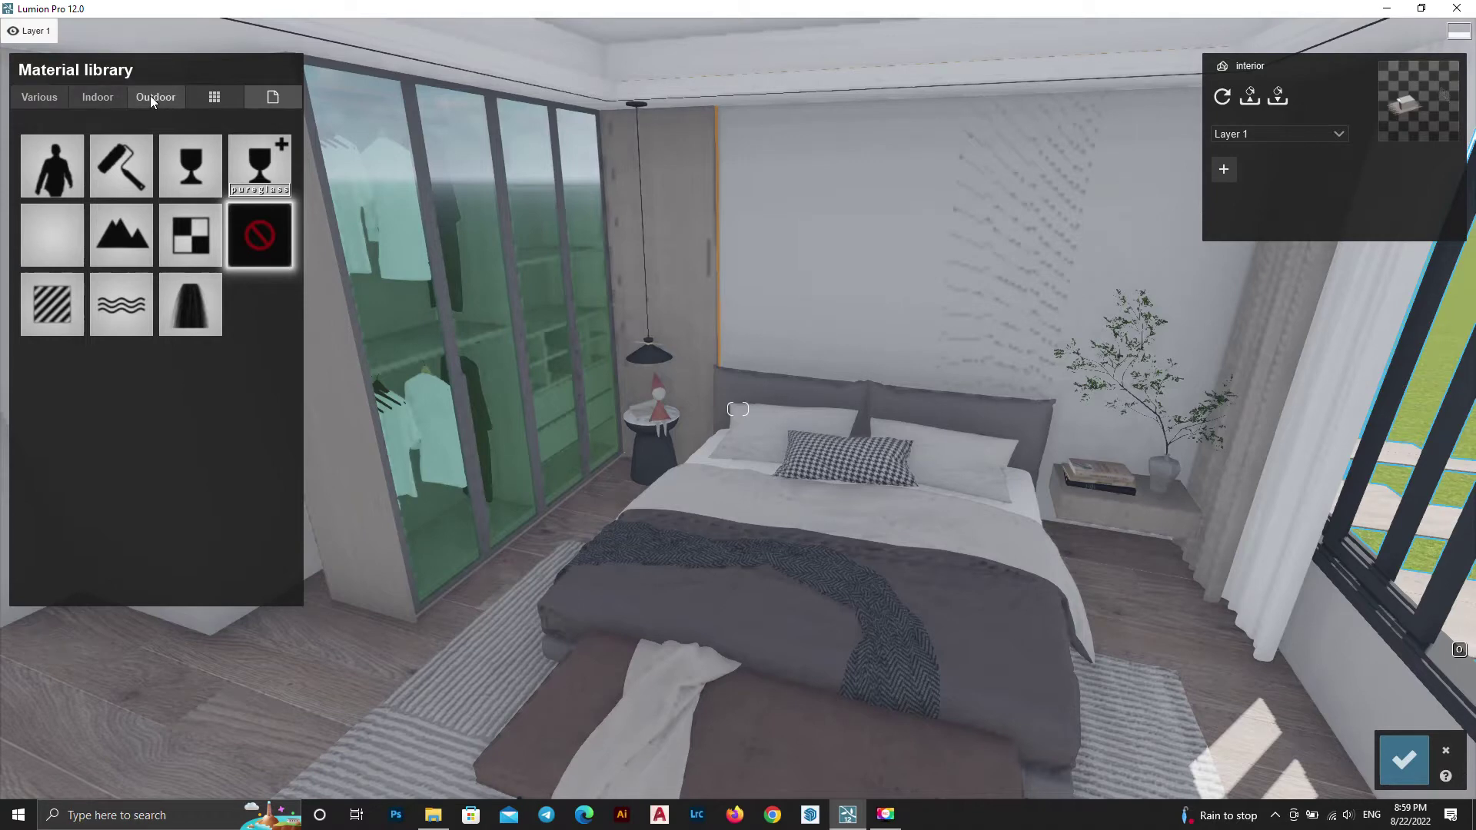
left_click(150, 95)
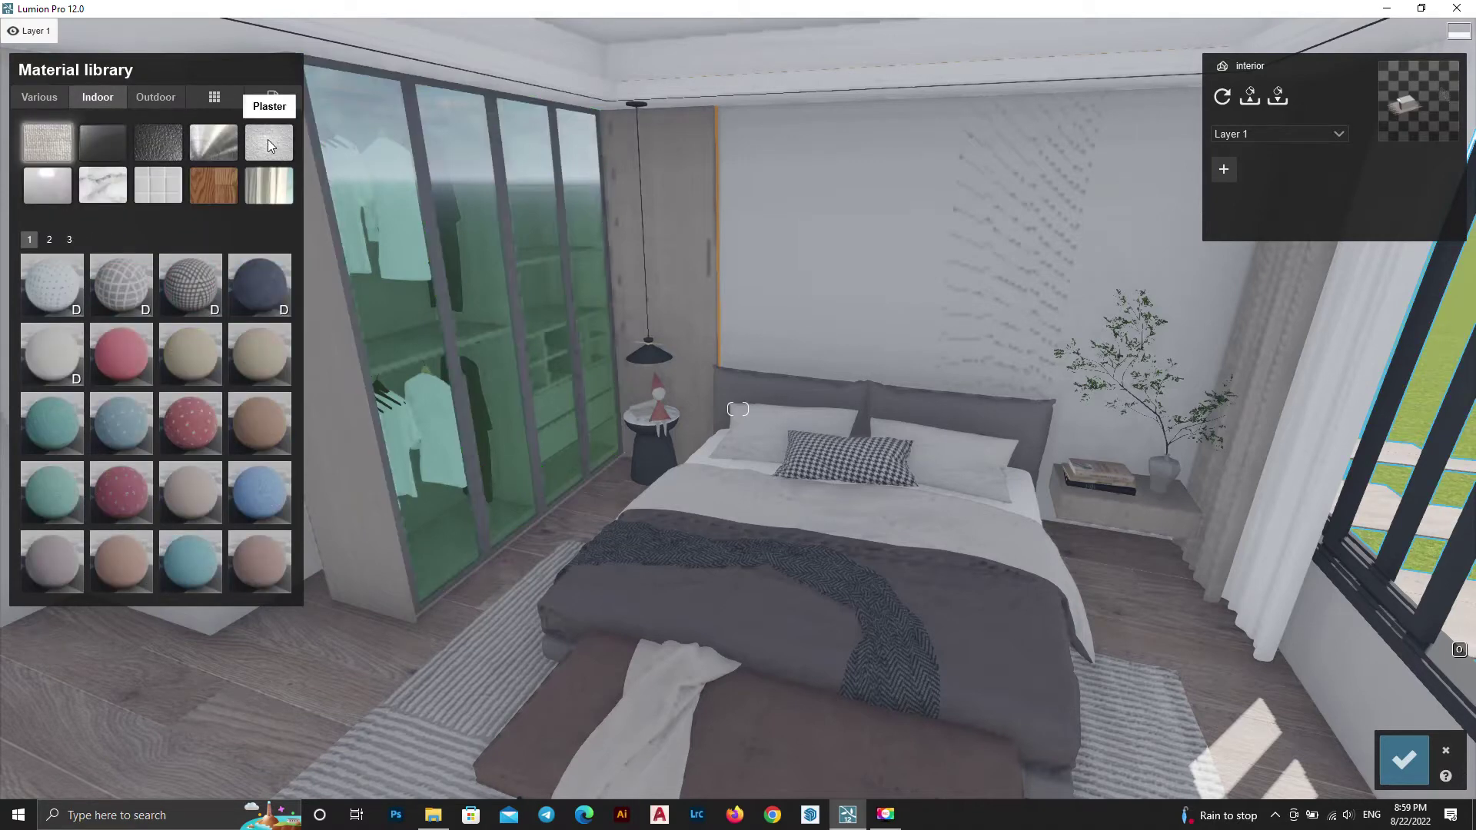
left_click(50, 239)
left_click(52, 569)
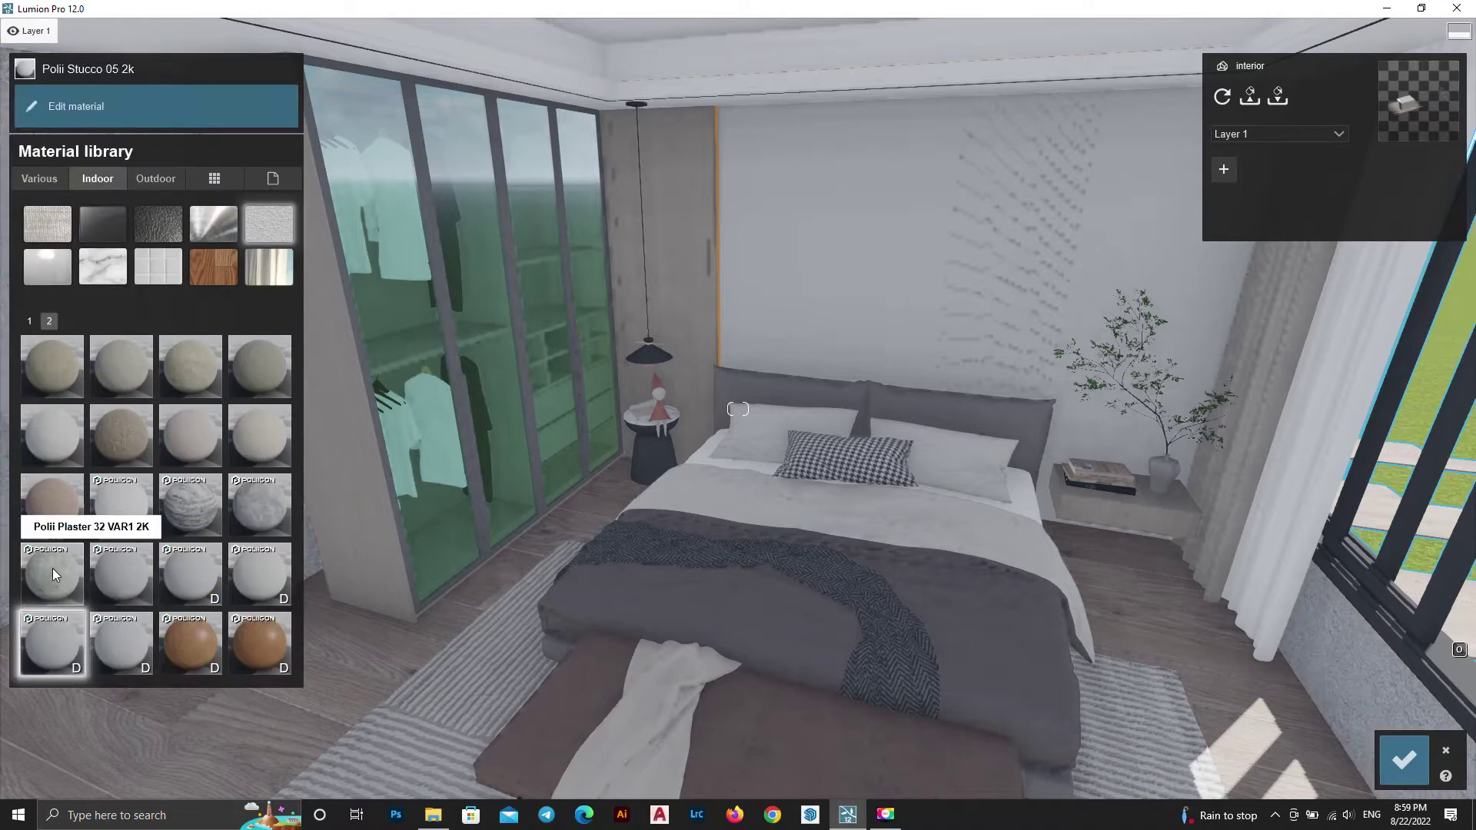
mouse_move(942, 403)
right_mouse_down()
mouse_move(749, 498)
mouse_move(699, 490)
right_mouse_up()
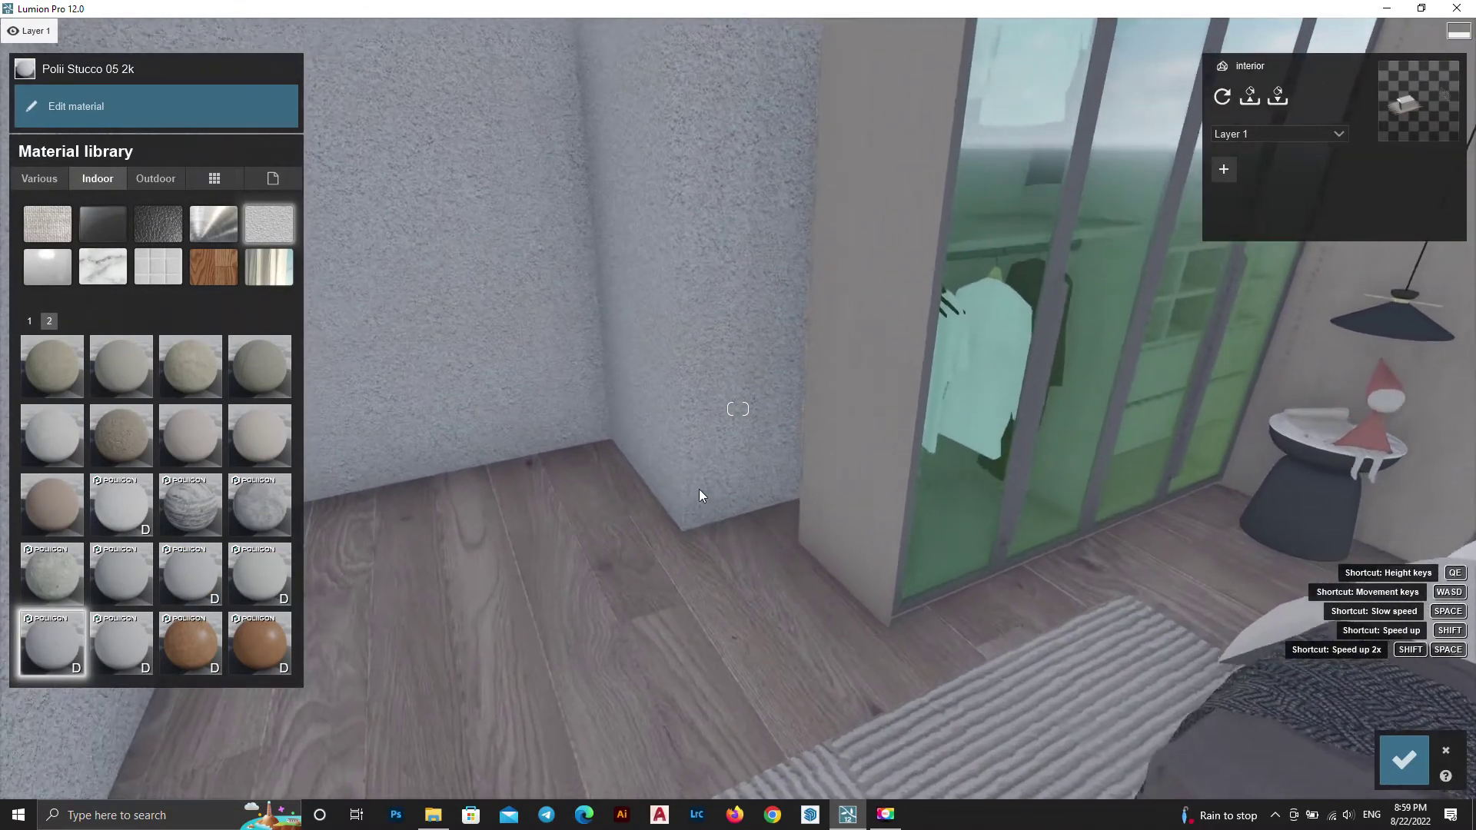
key("w")
Compare Polii Stucco 06 3k, 02 2k and 04 2k, settling on Polii Stucco 02 2k
left_click(118, 643)
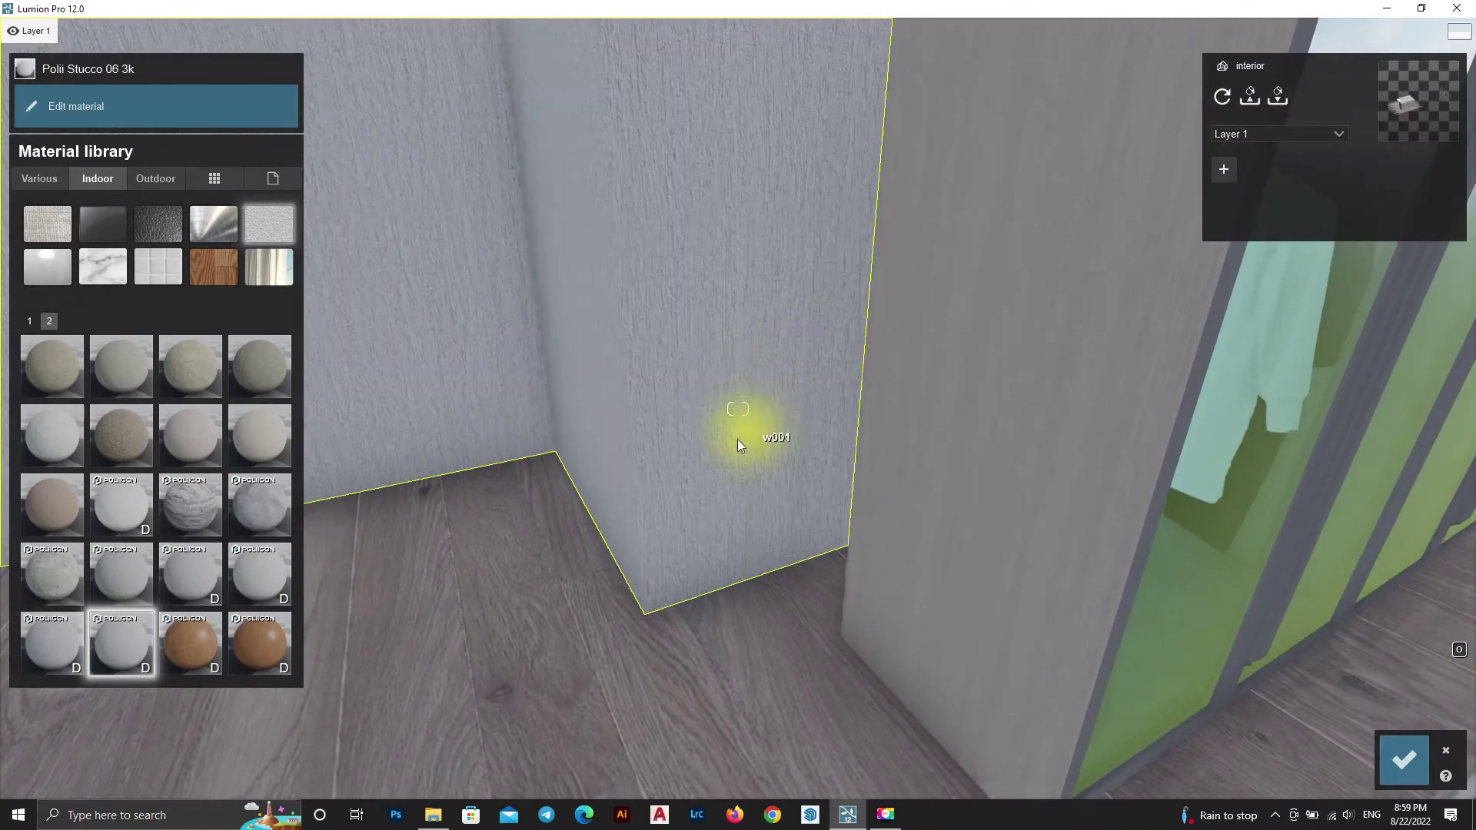
left_click(177, 578)
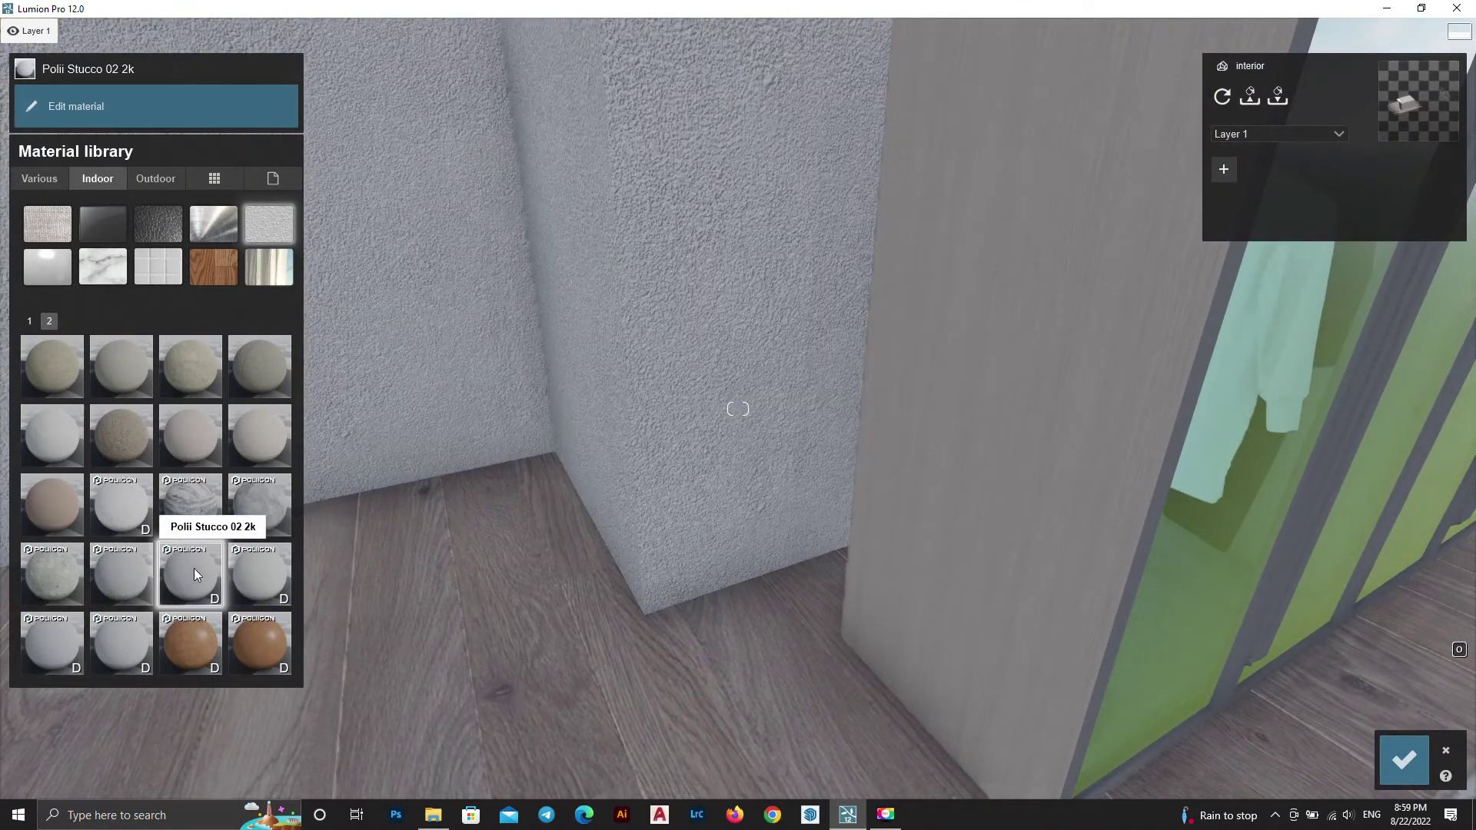
left_click(258, 575)
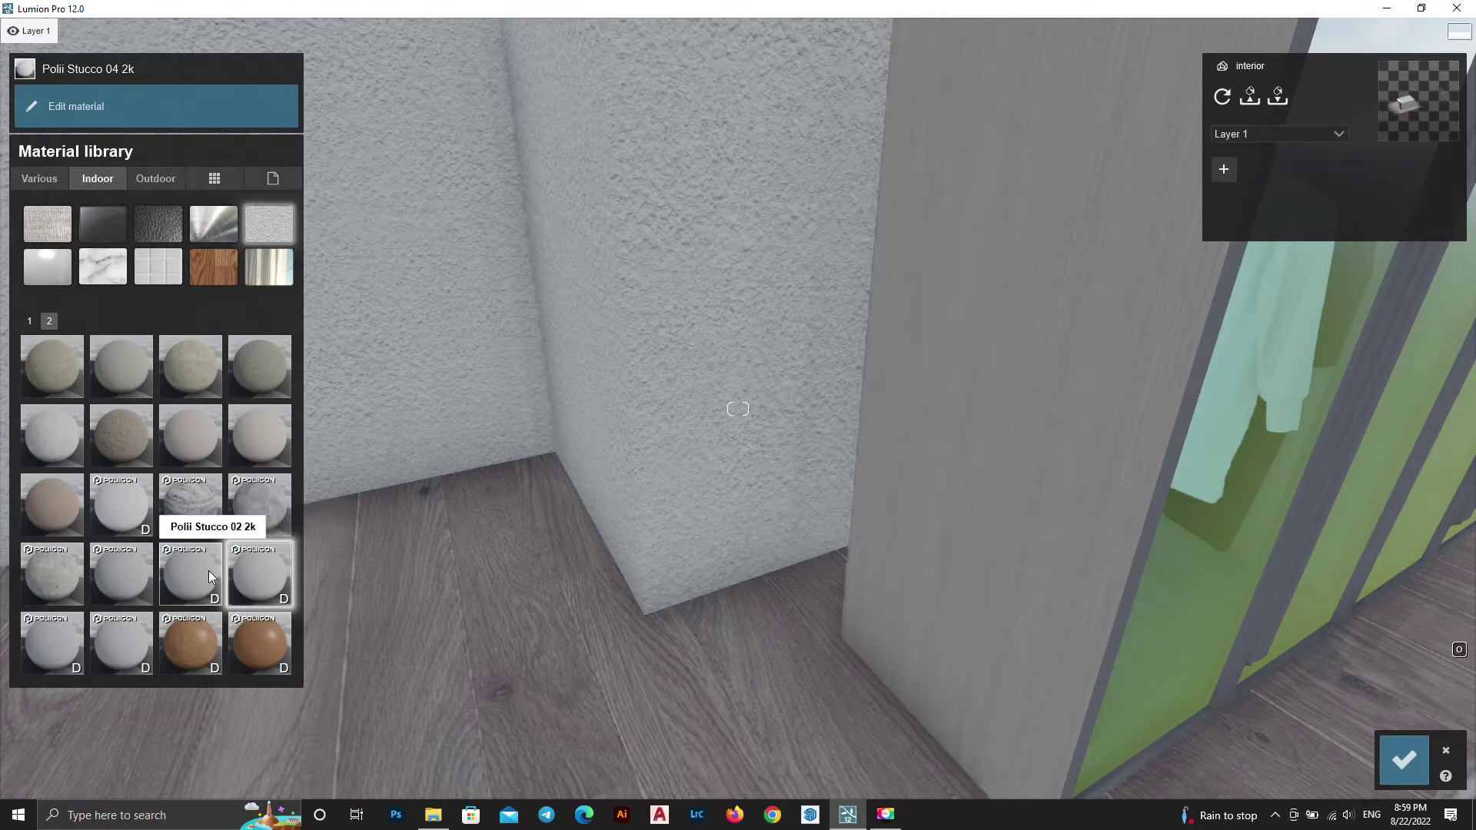
left_click(190, 573)
mouse_move(764, 469)
right_mouse_down()
mouse_move(776, 468)
mouse_move(695, 403)
right_mouse_up()
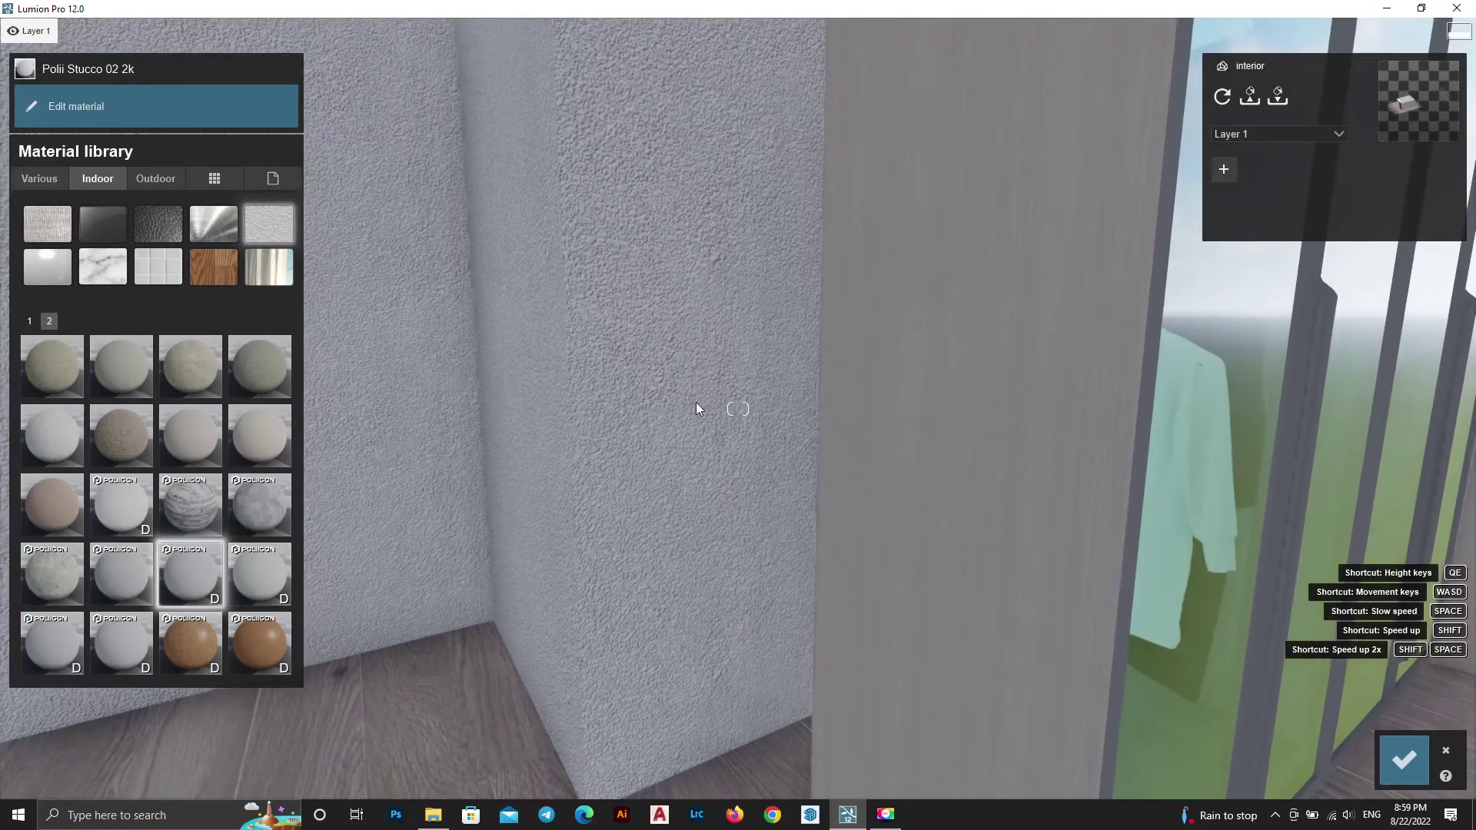
left_click(89, 106)
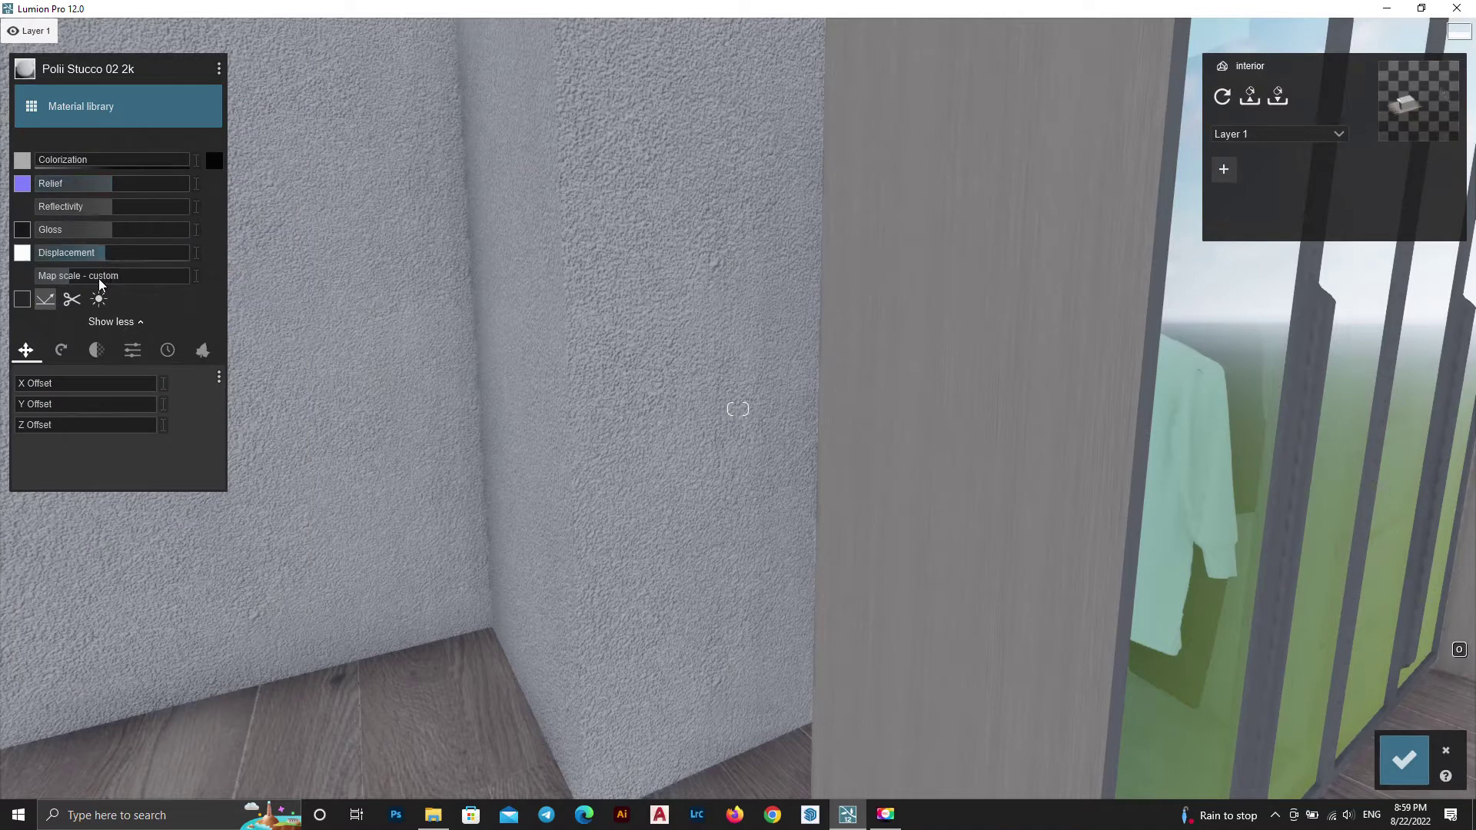
Lower the stucco's map scale to smooth the texture and inspect its maps
left_click_drag(71, 276, 59, 283)
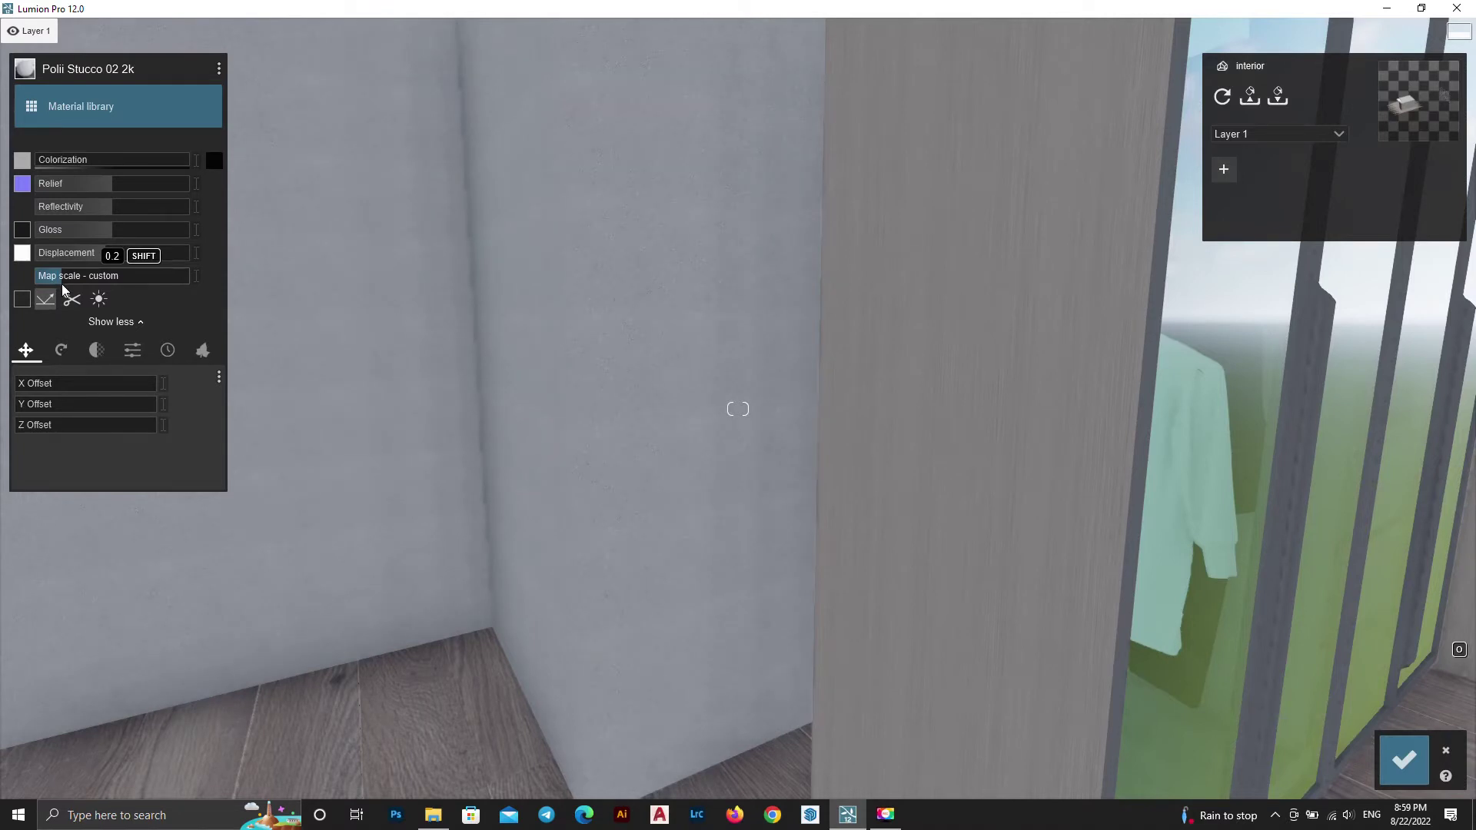
left_click(22, 161)
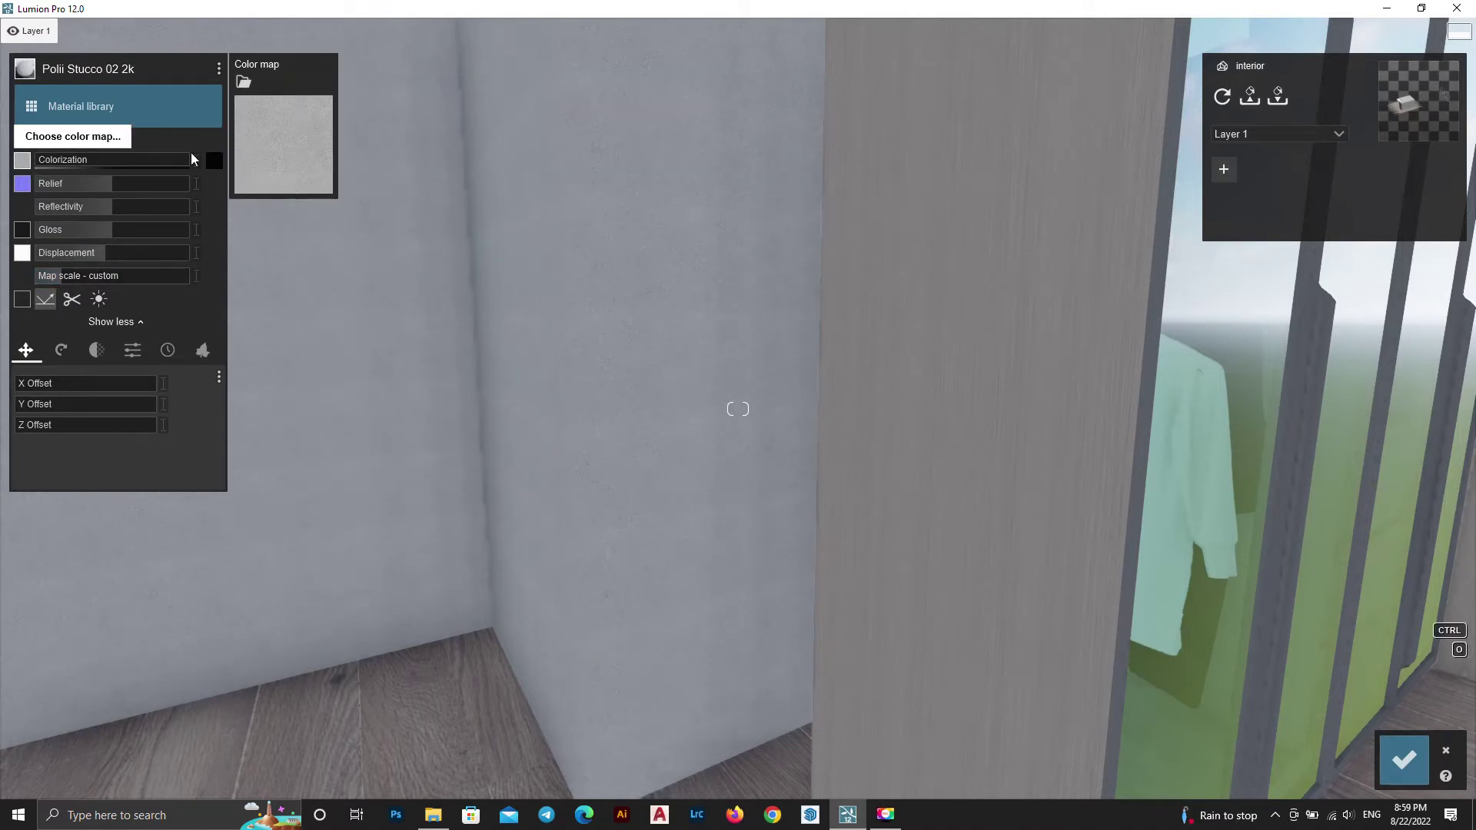
left_click(21, 260)
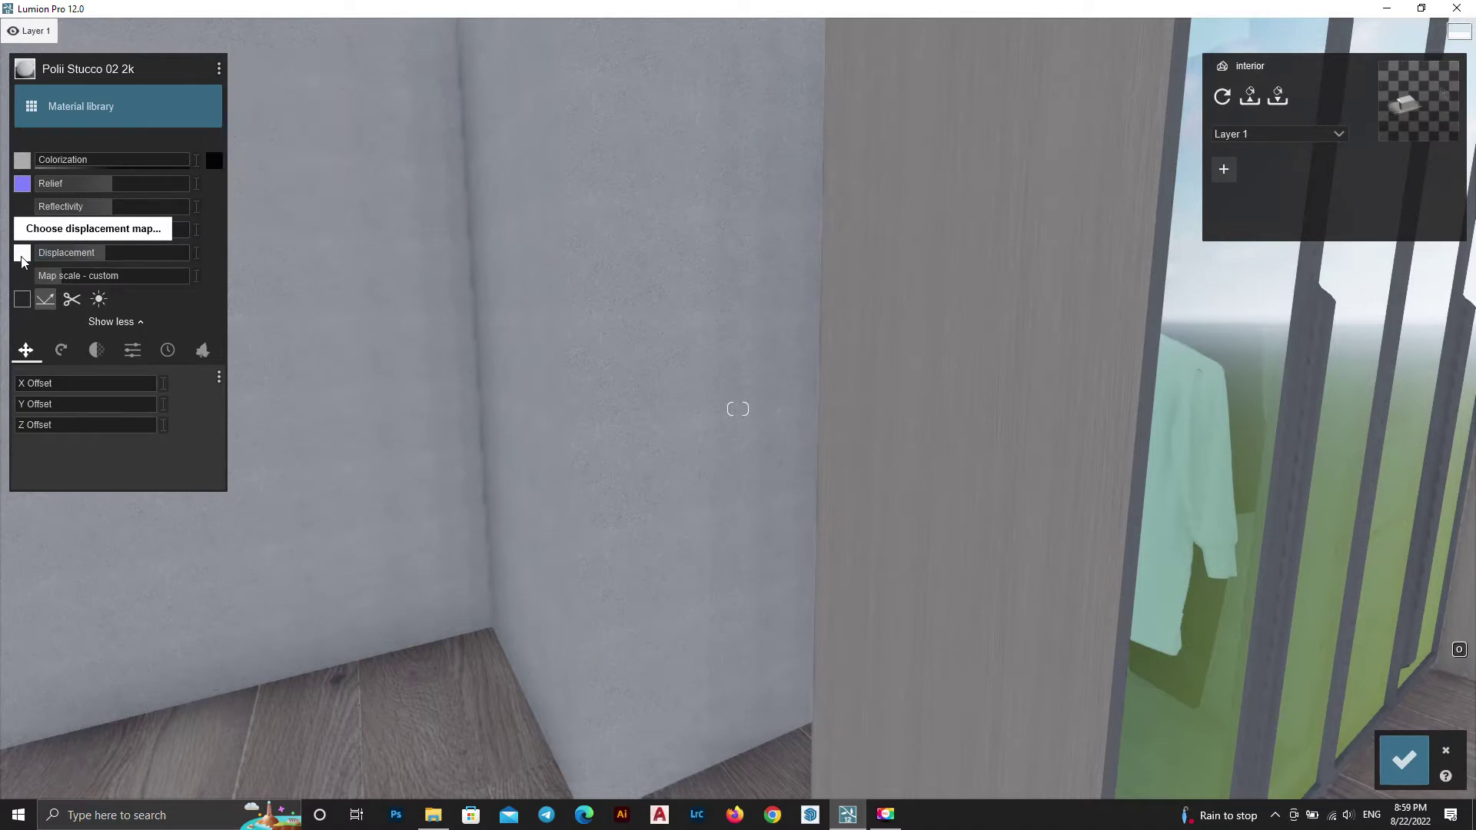
left_click(22, 257)
left_click(130, 349)
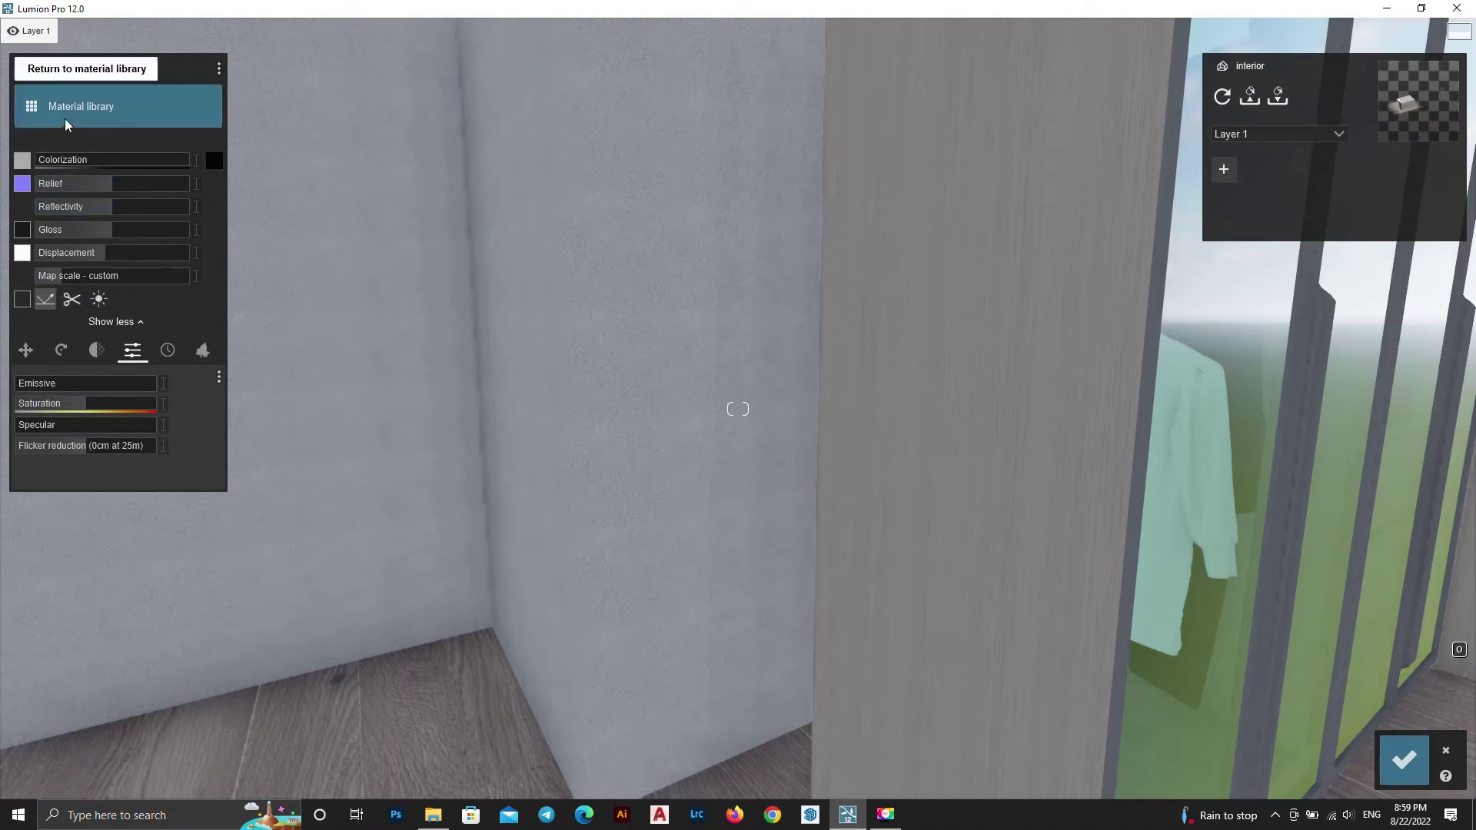
Tint the stucco white with colorization 0.2 and save the material
left_click(66, 160)
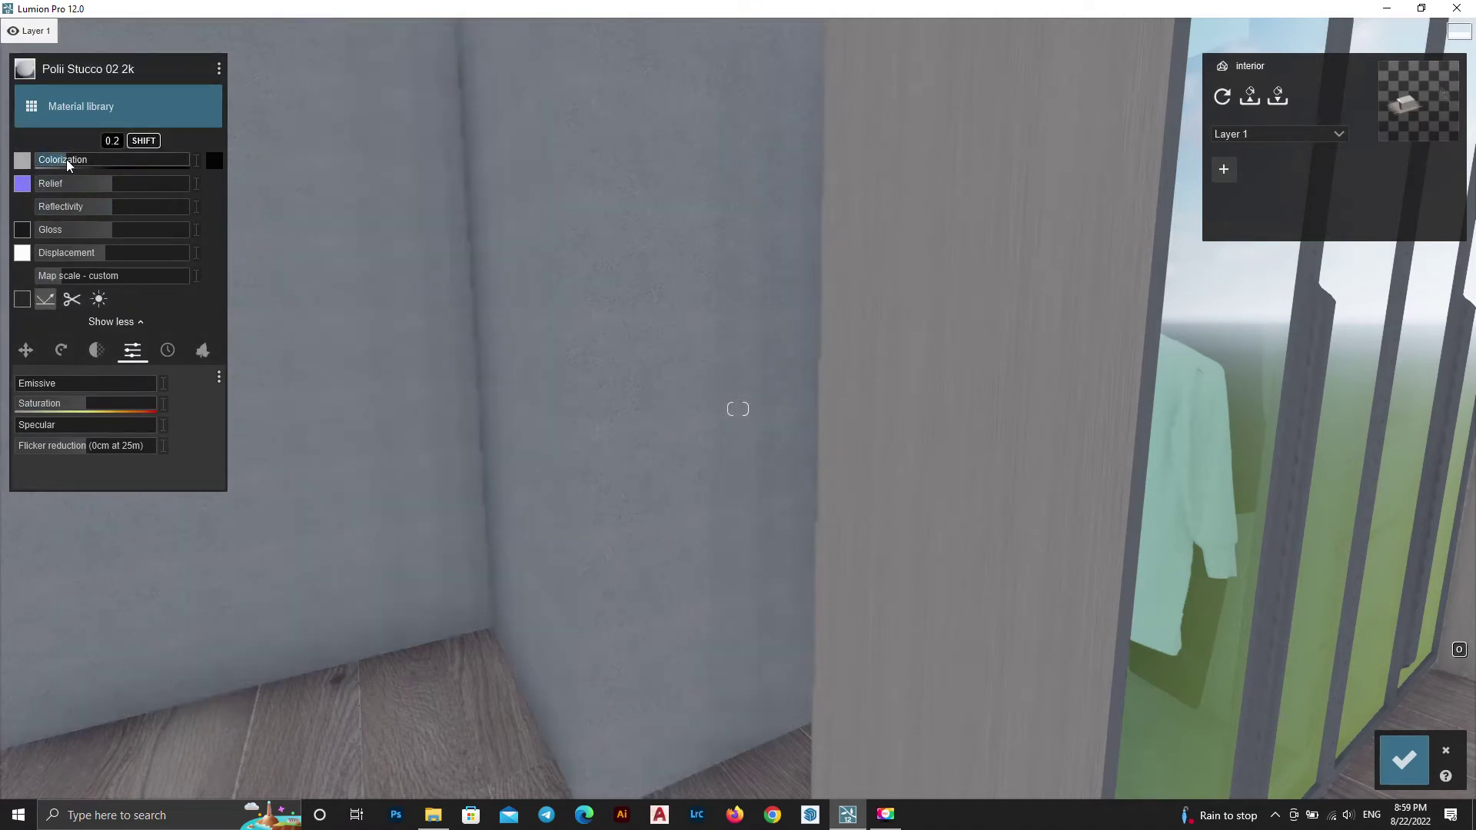
left_click(213, 160)
left_click_drag(268, 139, 183, 53)
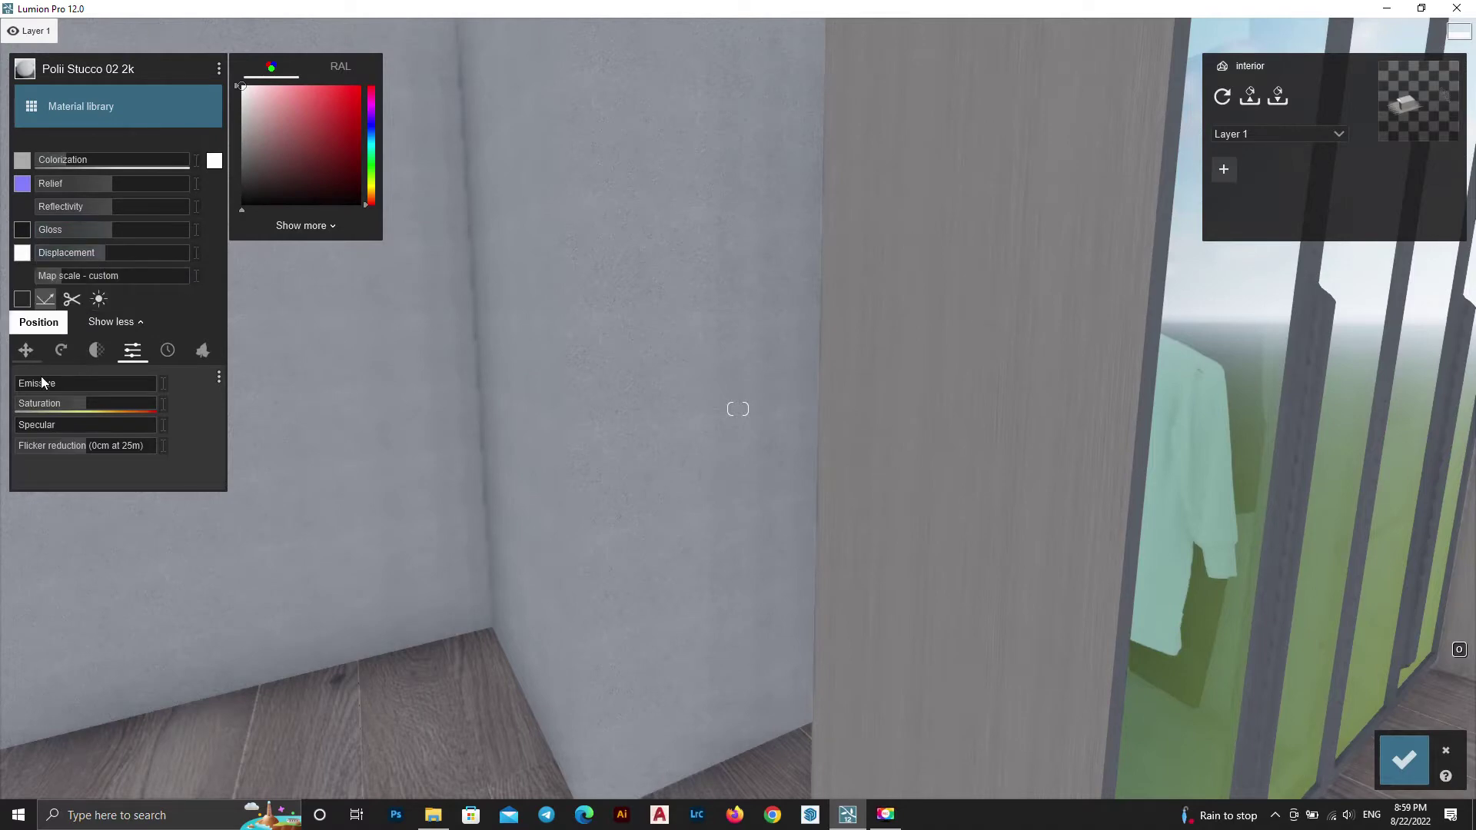
right_click_drag(742, 415, 740, 422)
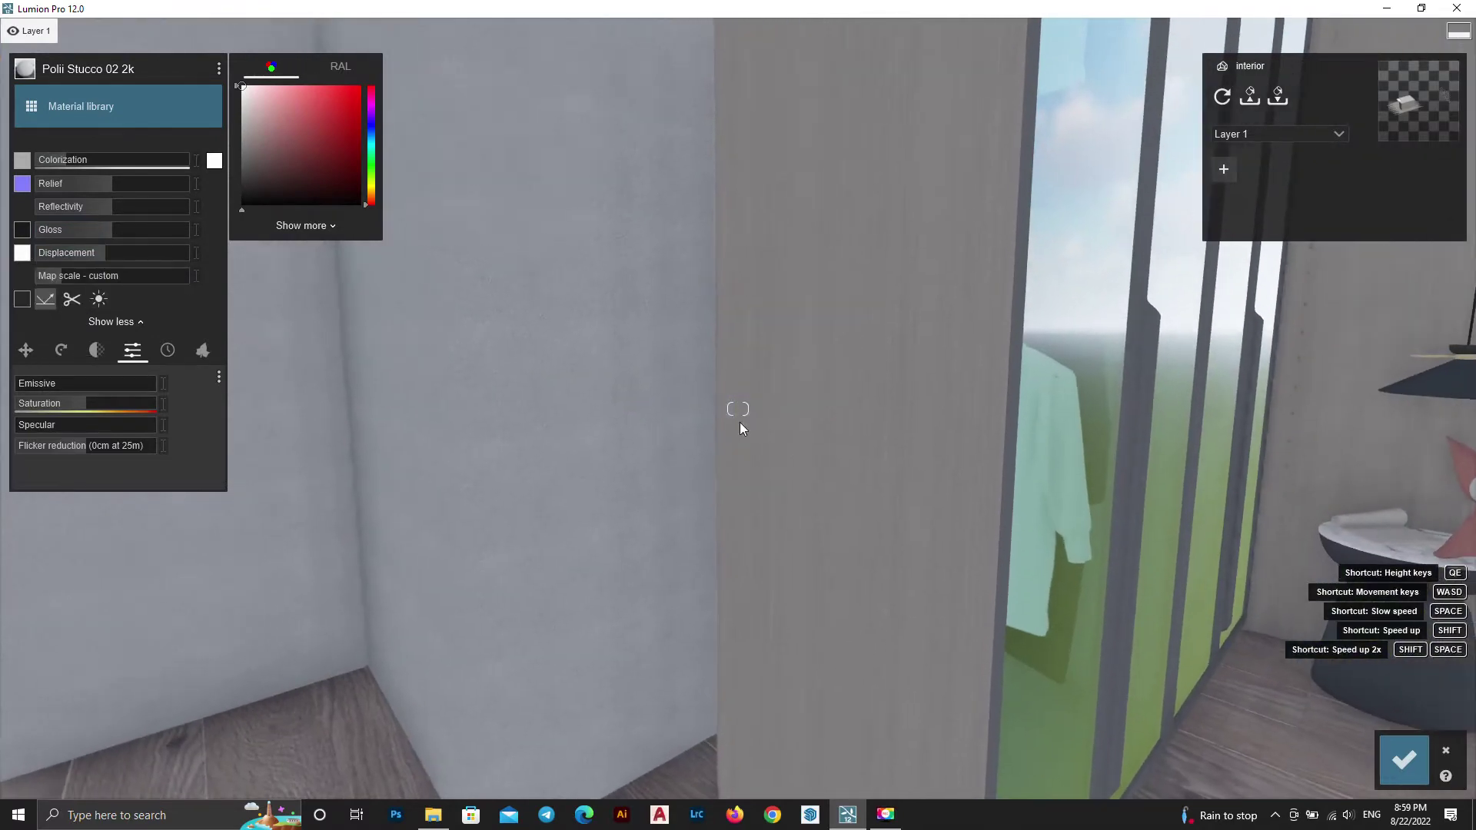
left_click(1403, 759)
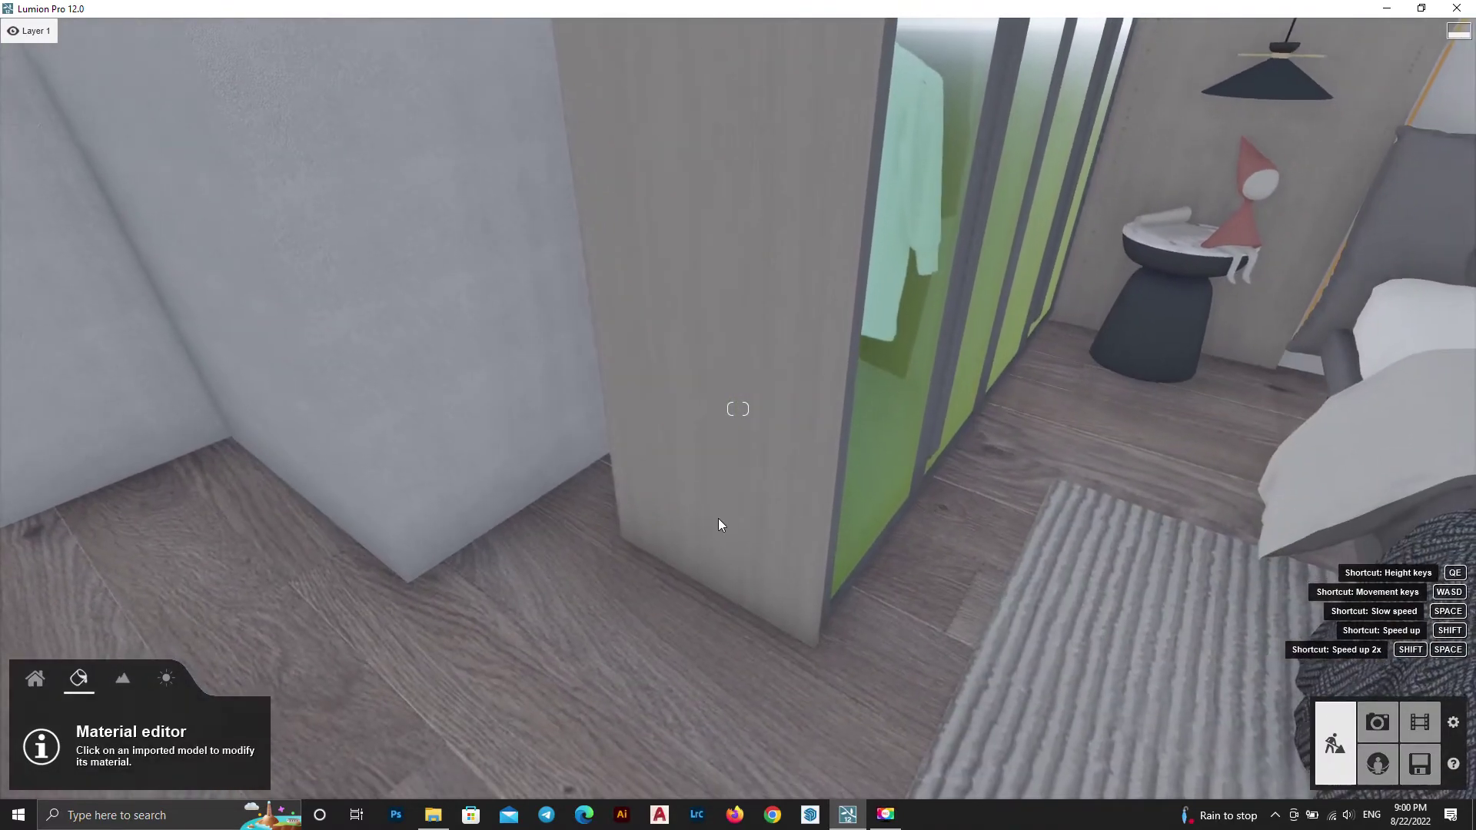
Assign a Custom Standard material to the wardrobe
left_click(721, 496)
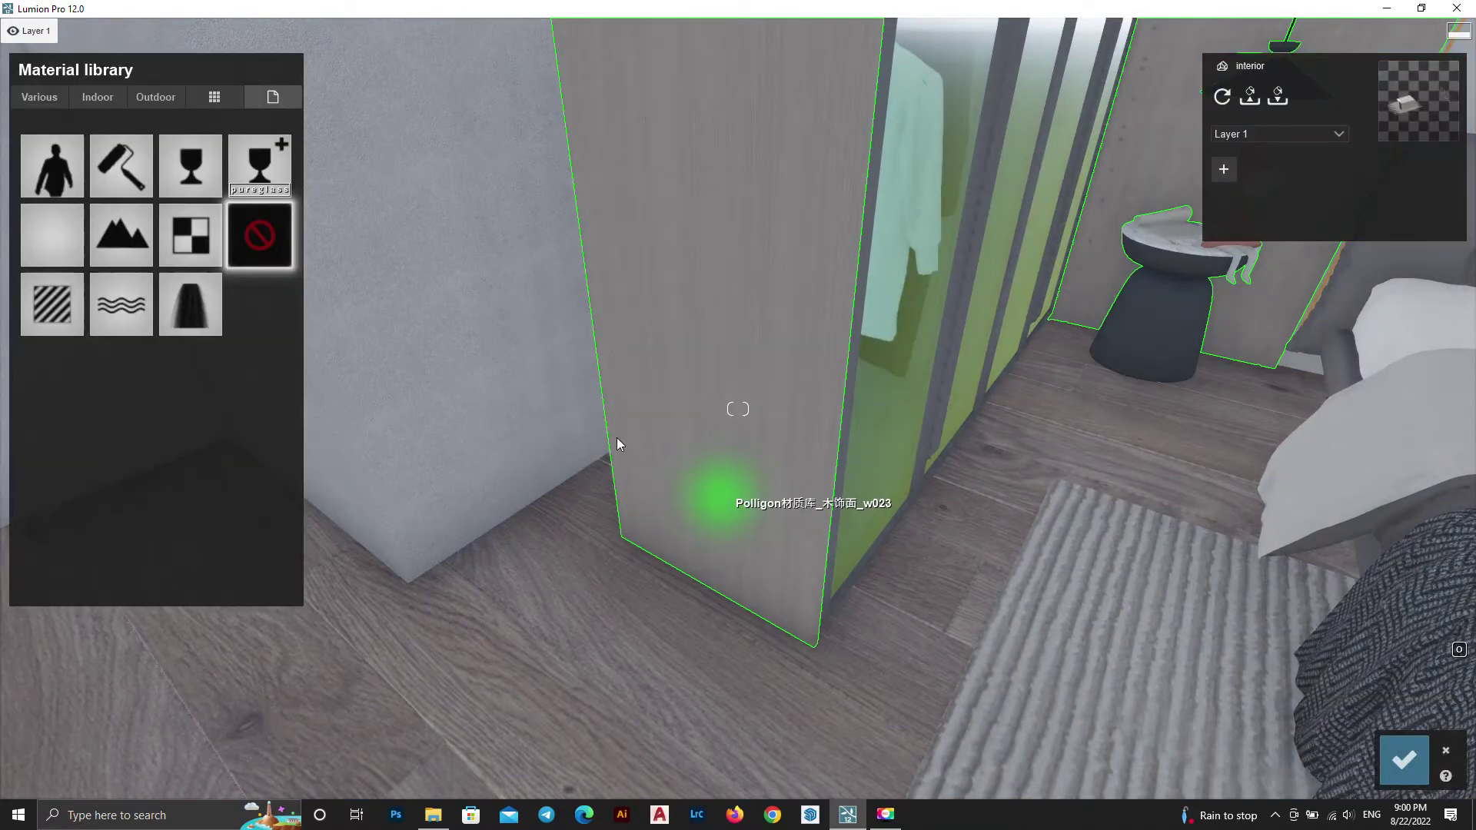
left_click(55, 100)
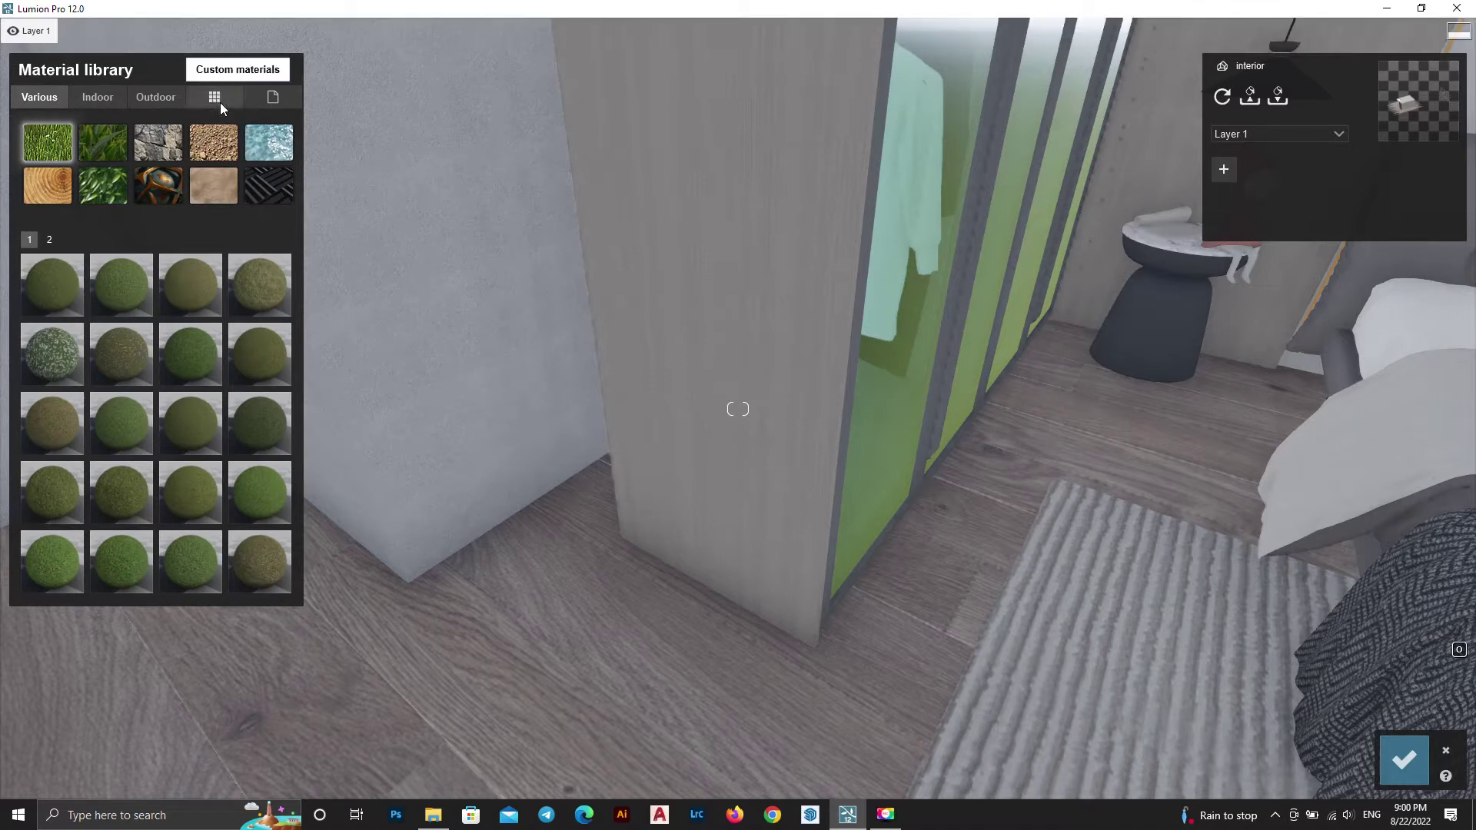
left_click(152, 99)
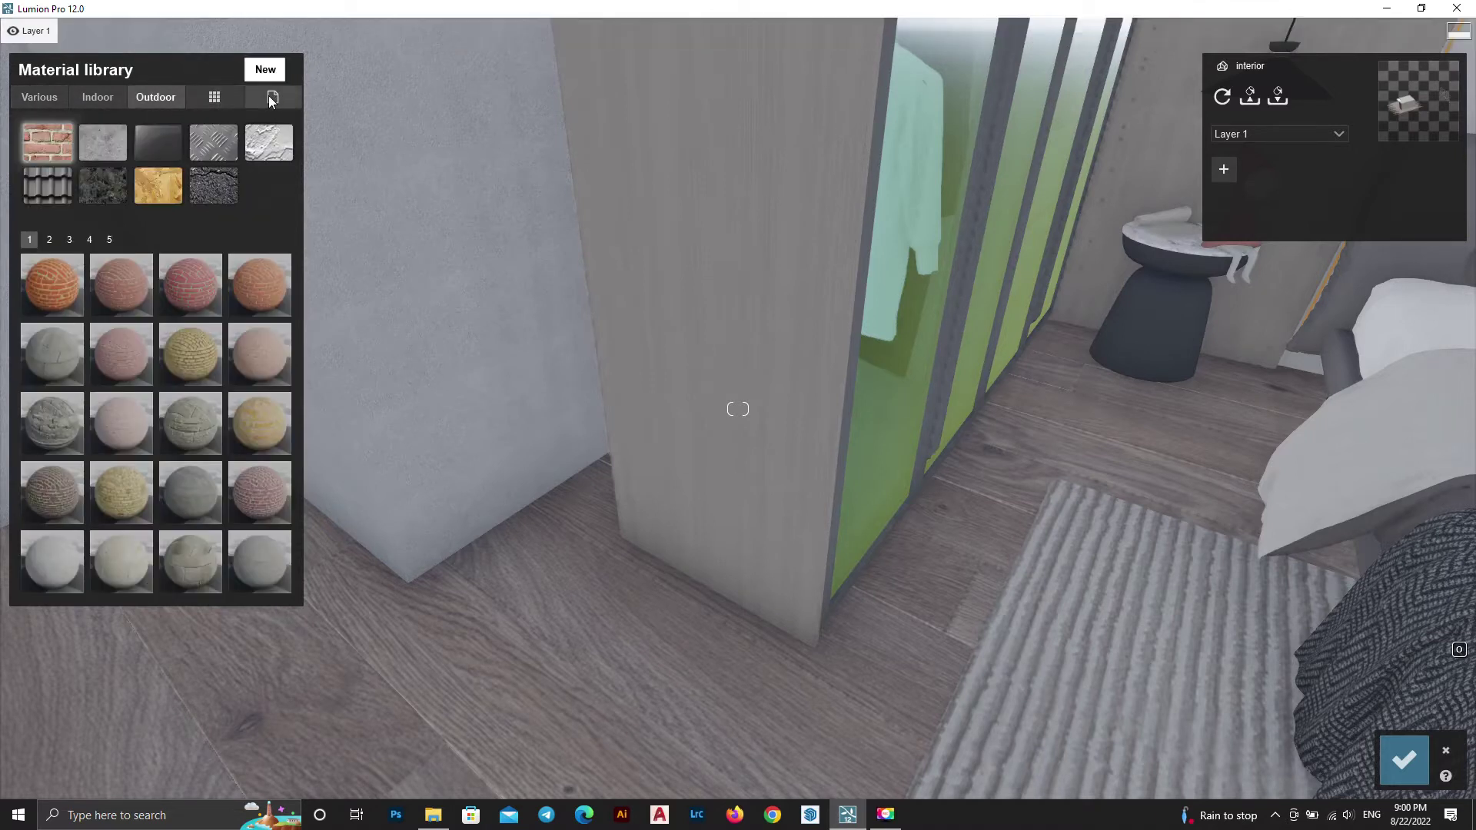
left_click(270, 98)
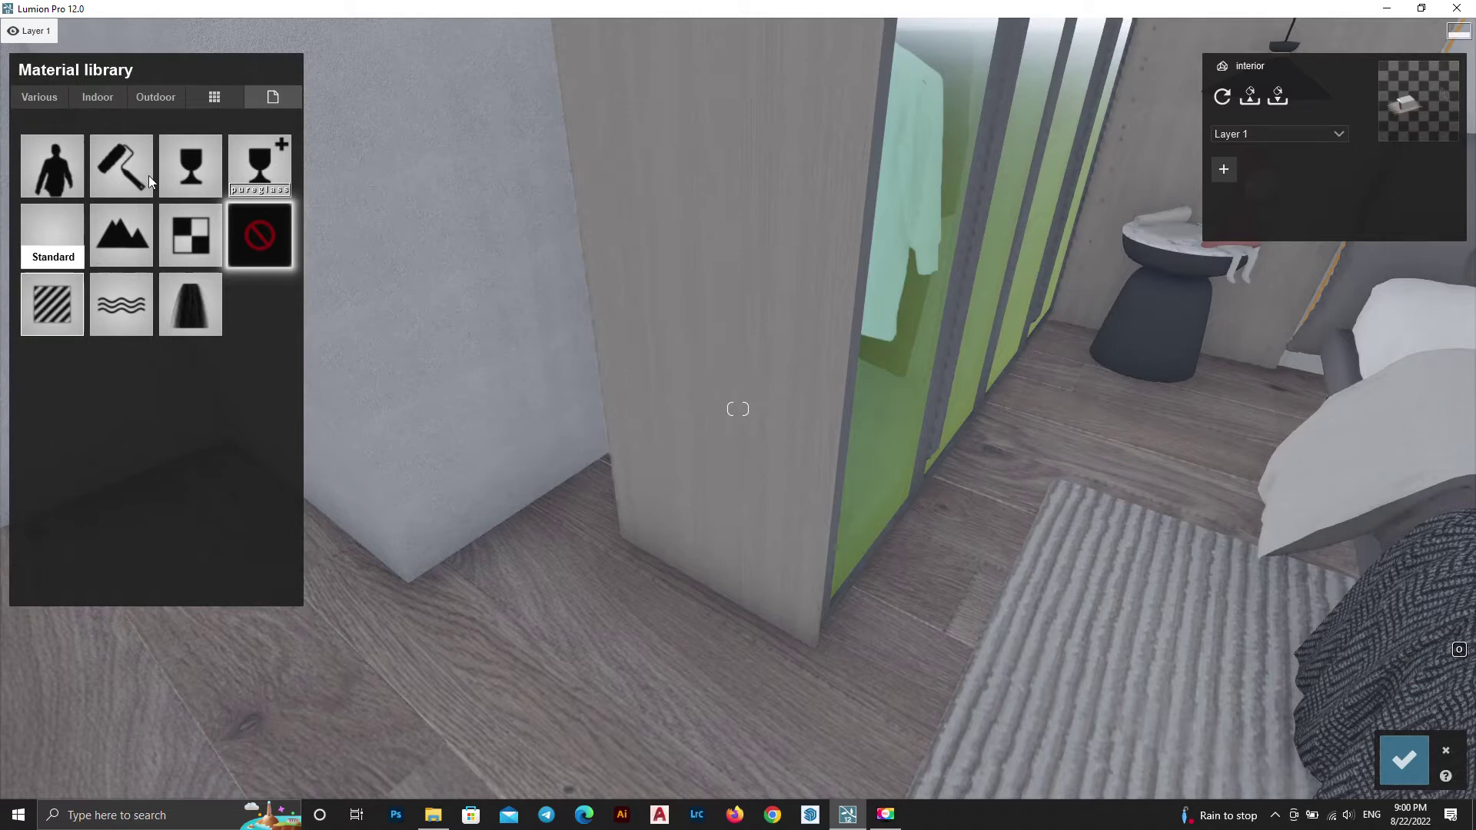
left_click(149, 176)
scroll(838, 562, "up", 5)
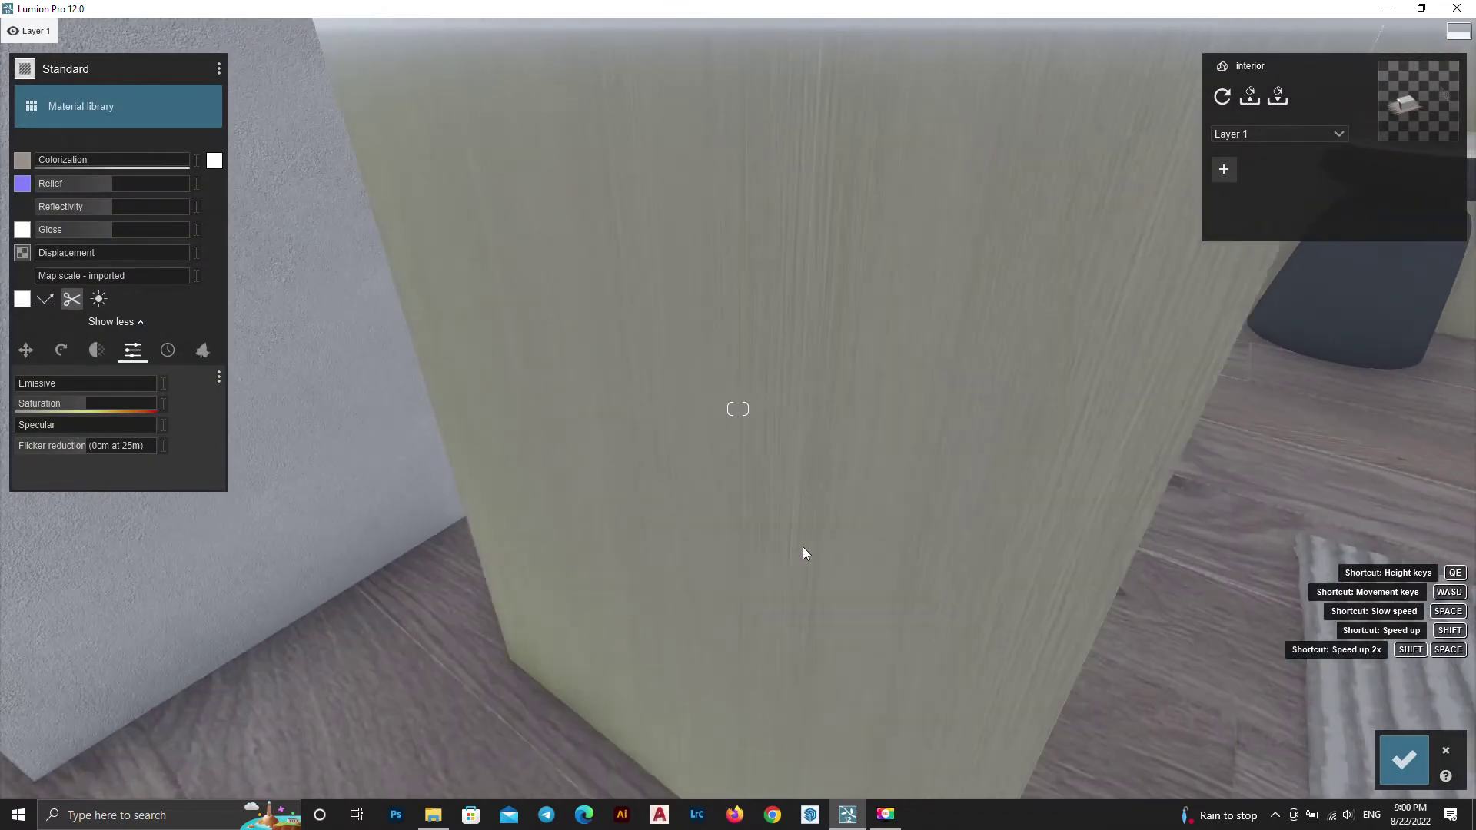
scroll(804, 552, "down", 5)
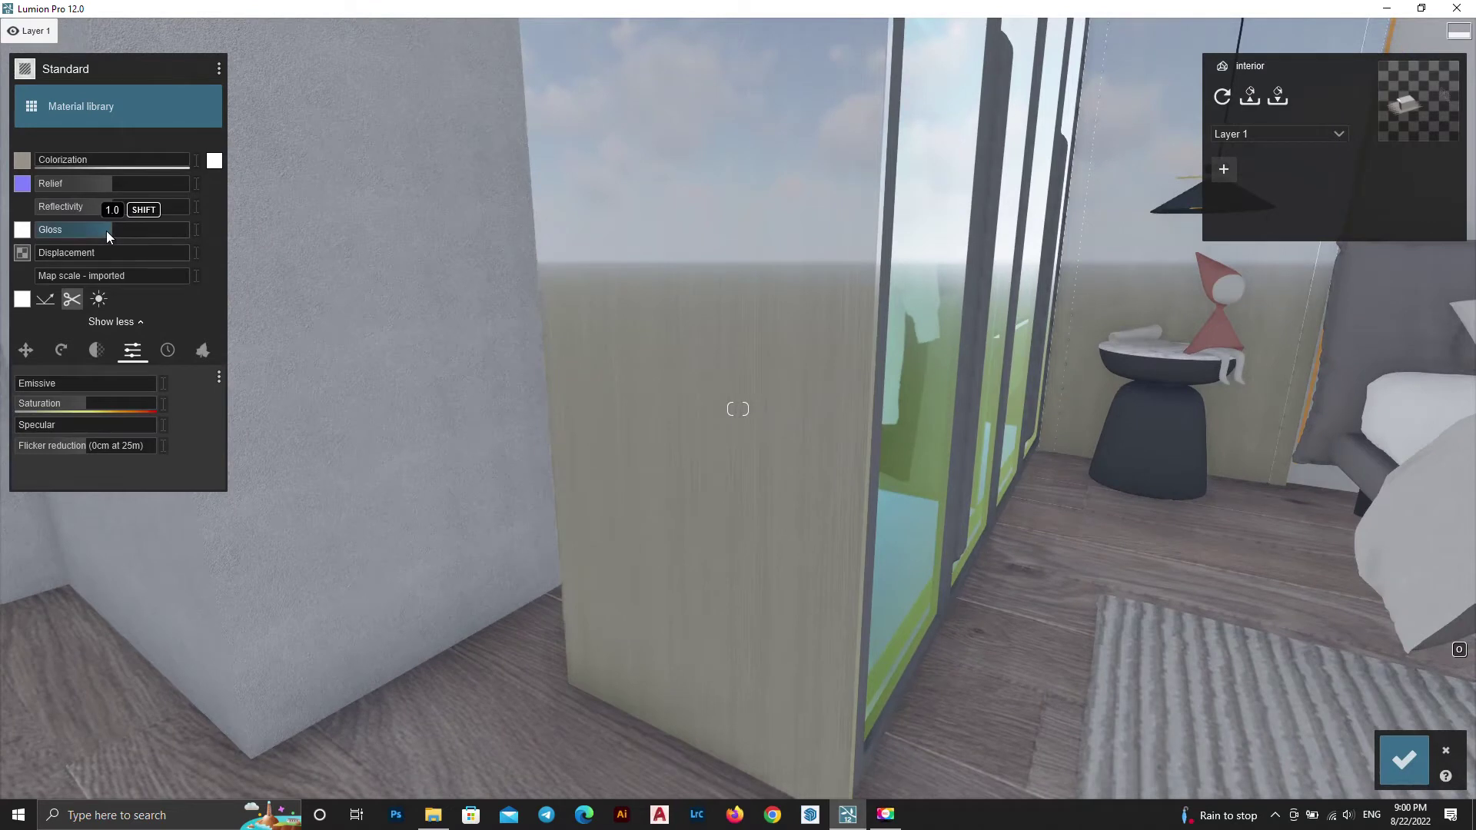
Lower the wardrobe's reflectivity to about 0.6 and raise relief to about 0.7
mouse_move(98, 205)
left_mouse_down()
mouse_move(62, 219)
mouse_move(73, 236)
left_mouse_up()
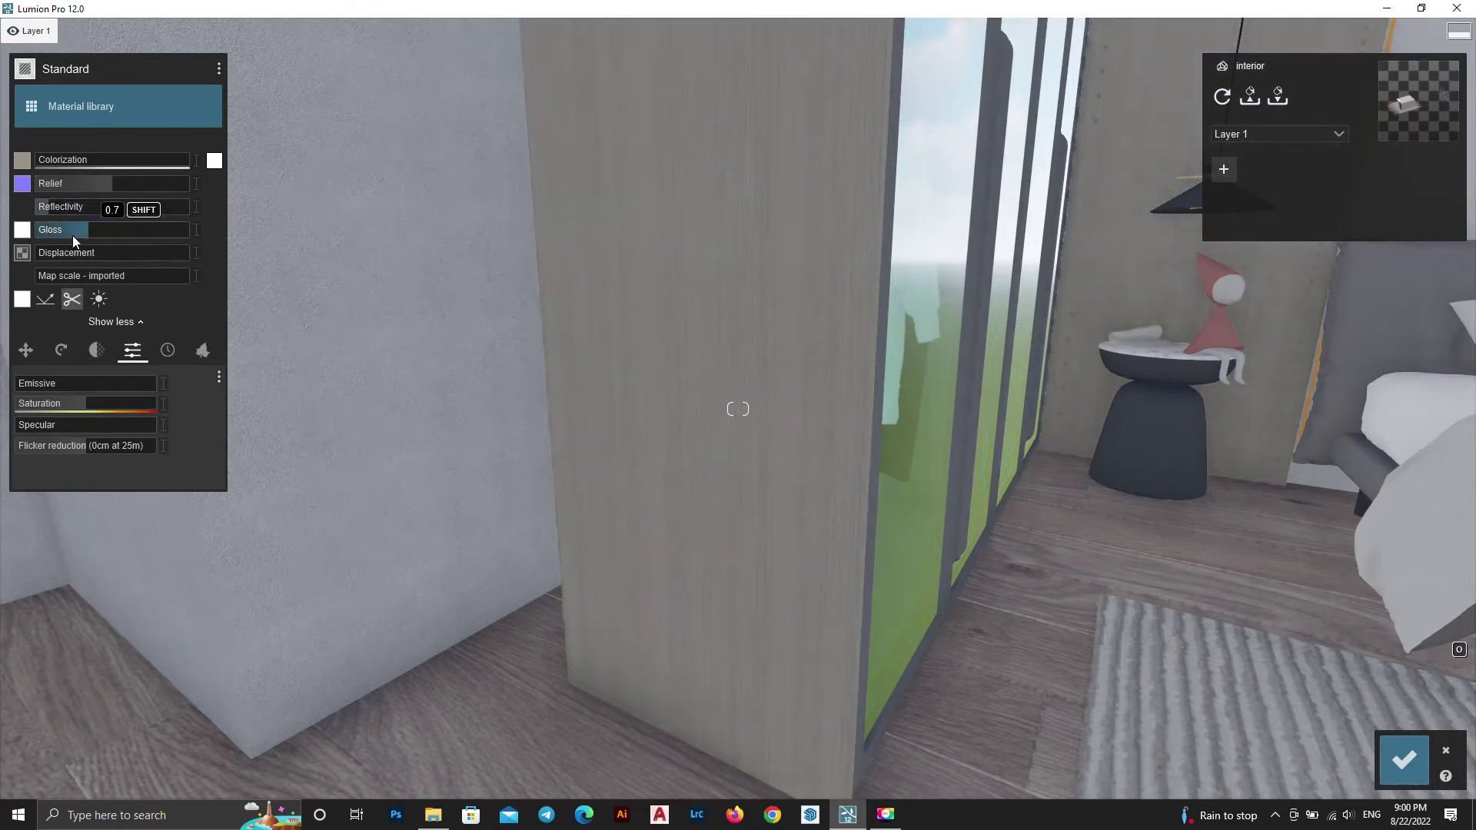
mouse_move(107, 186)
left_mouse_down()
mouse_move(194, 190)
mouse_move(155, 192)
left_mouse_up()
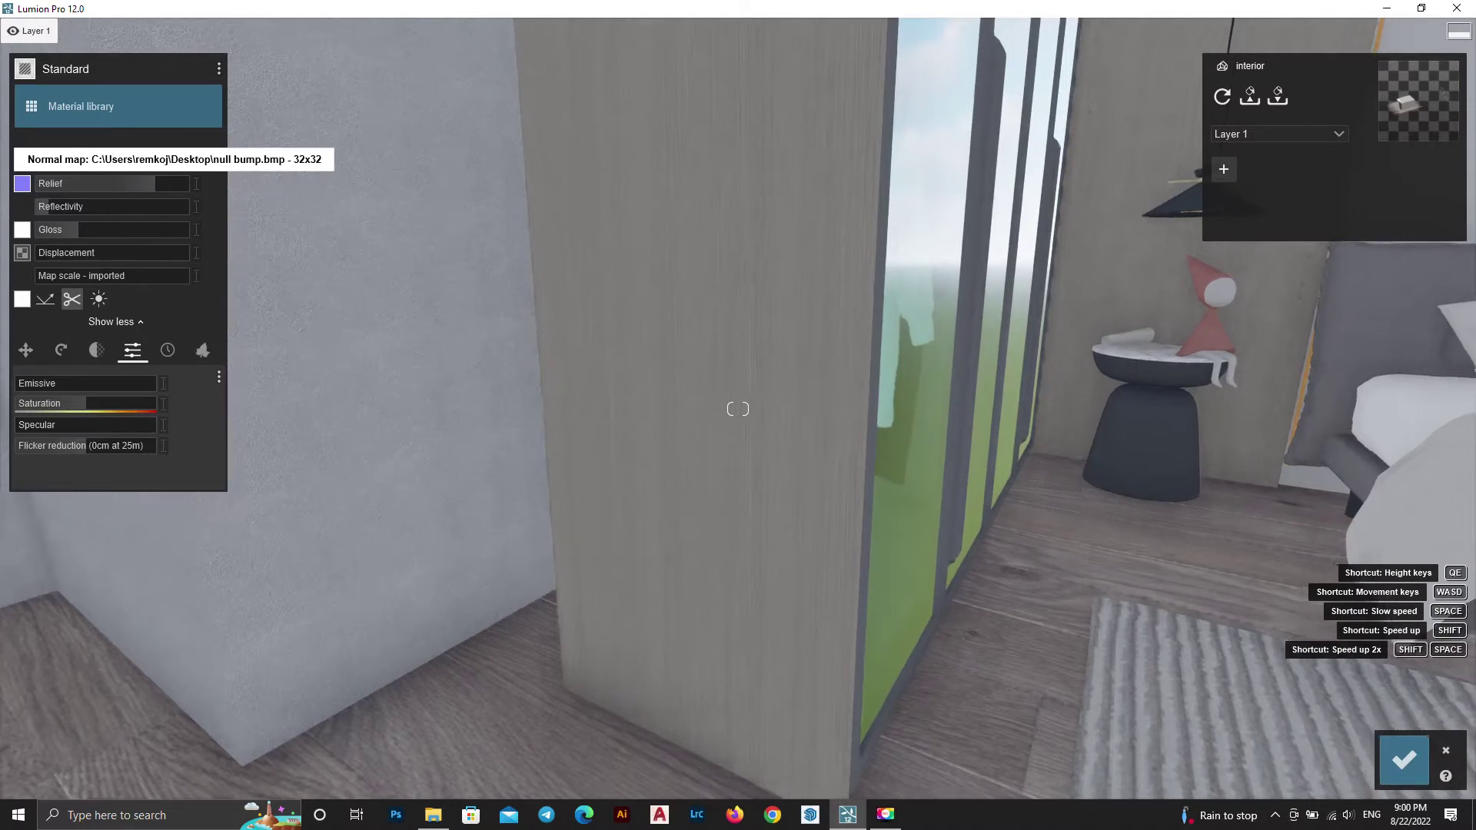
right_click_drag(172, 178, 185, 178)
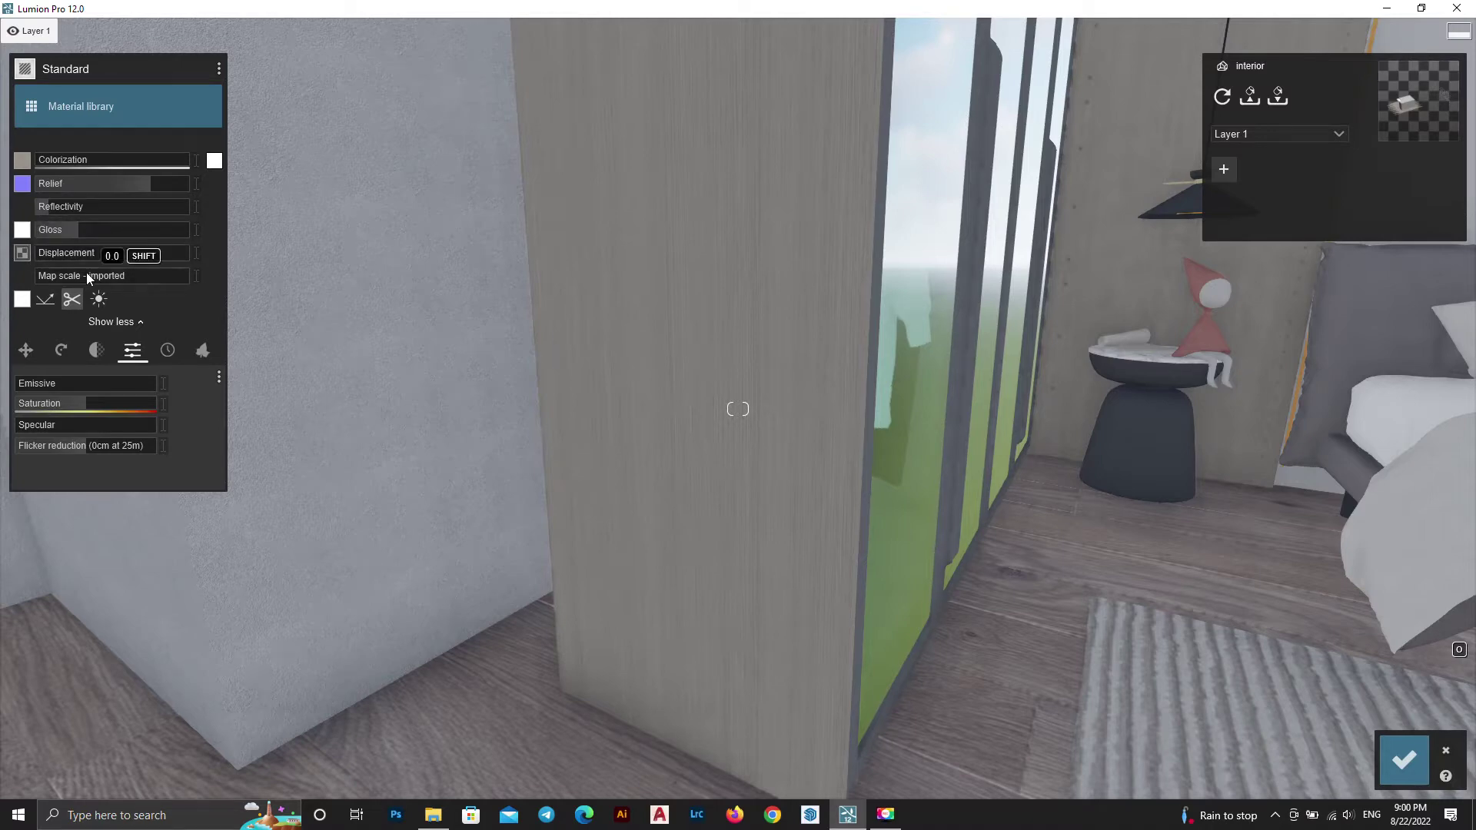
mouse_move(773, 533)
right_mouse_down()
mouse_move(772, 501)
mouse_move(592, 445)
right_mouse_up()
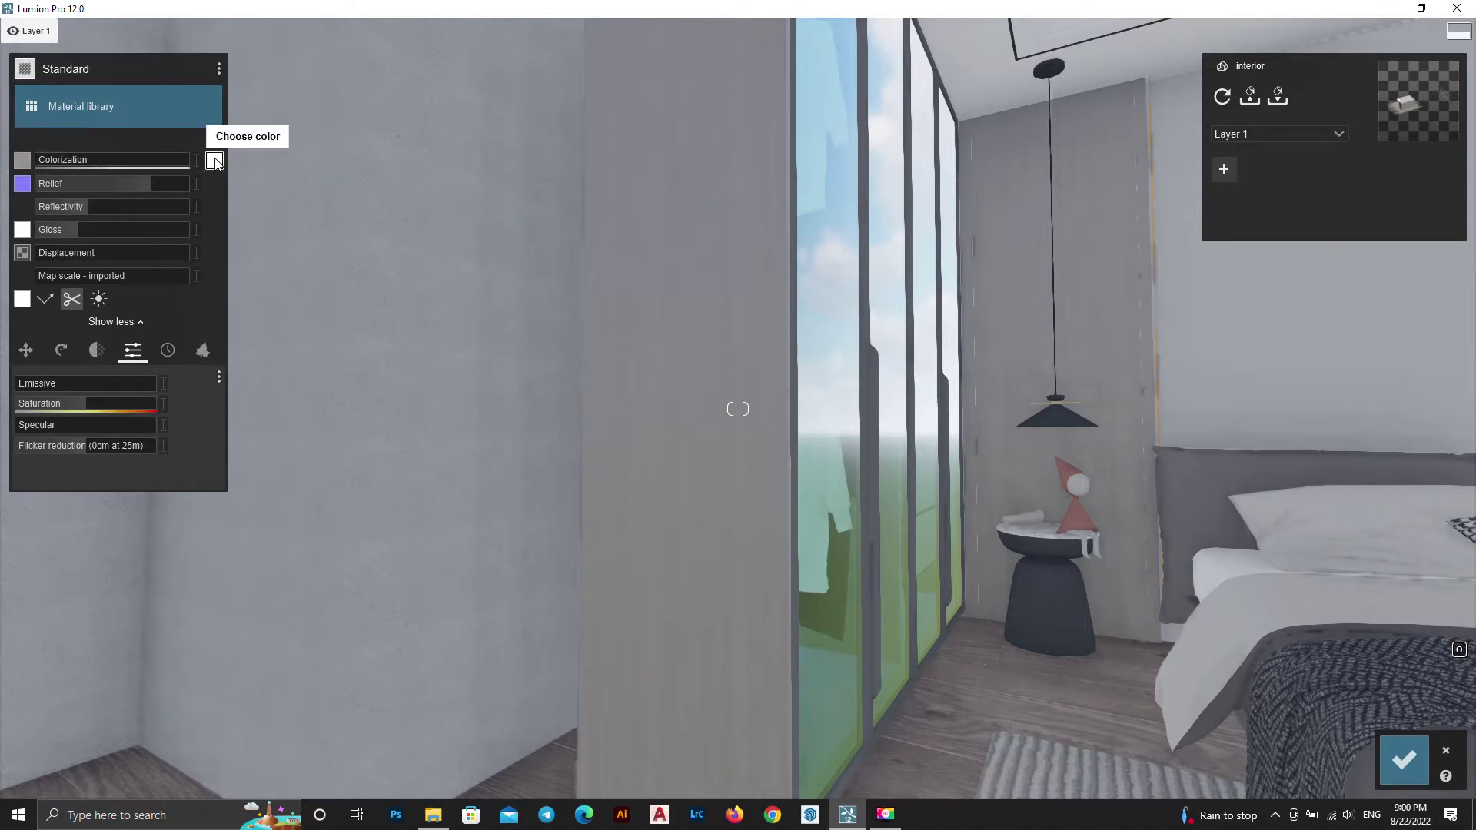
mouse_move(234, 30)
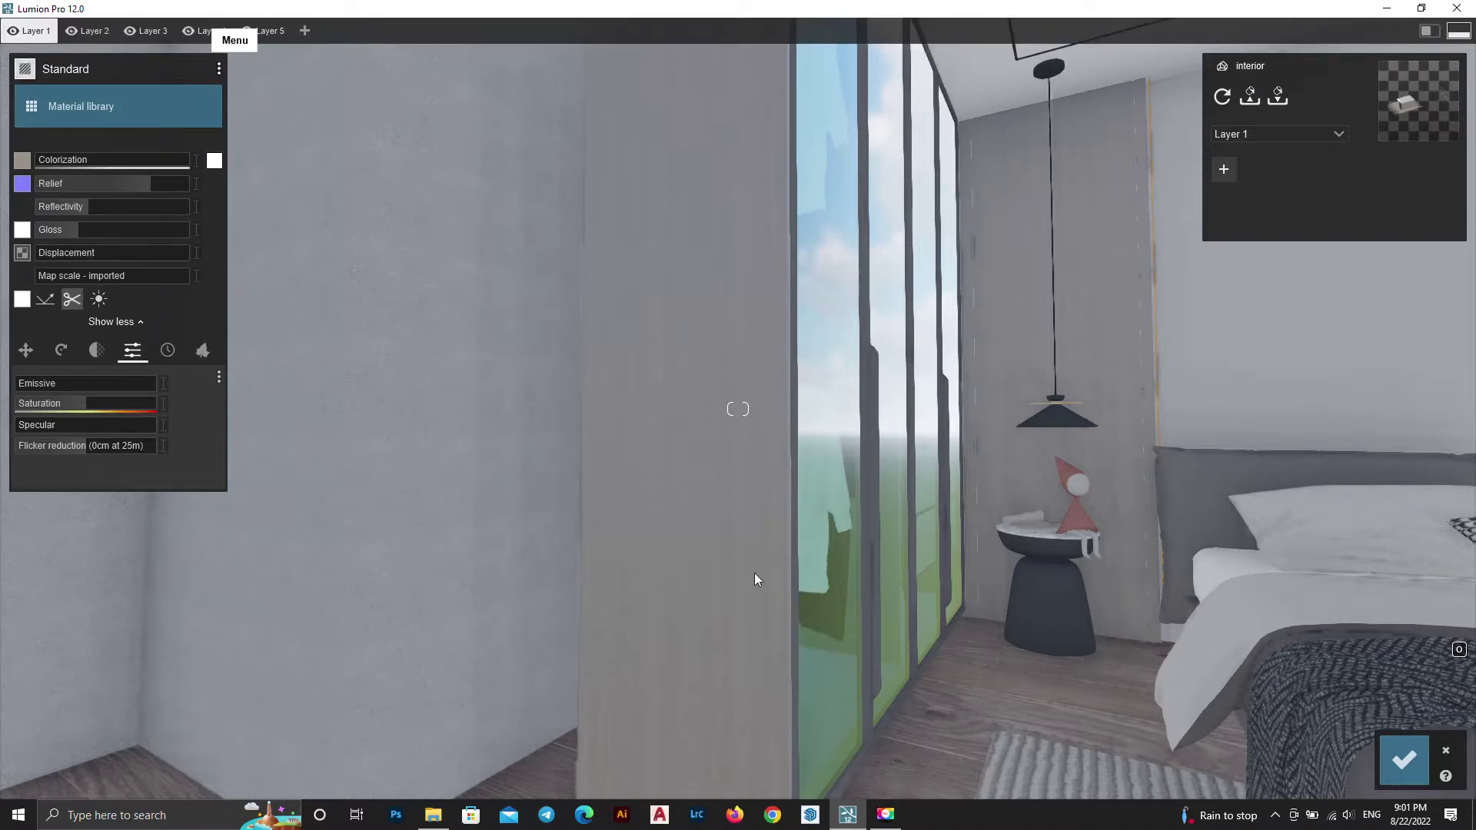
Confirm the wardrobe edits and apply Interior Volume Glass 004 to the window glass
left_click(1404, 763)
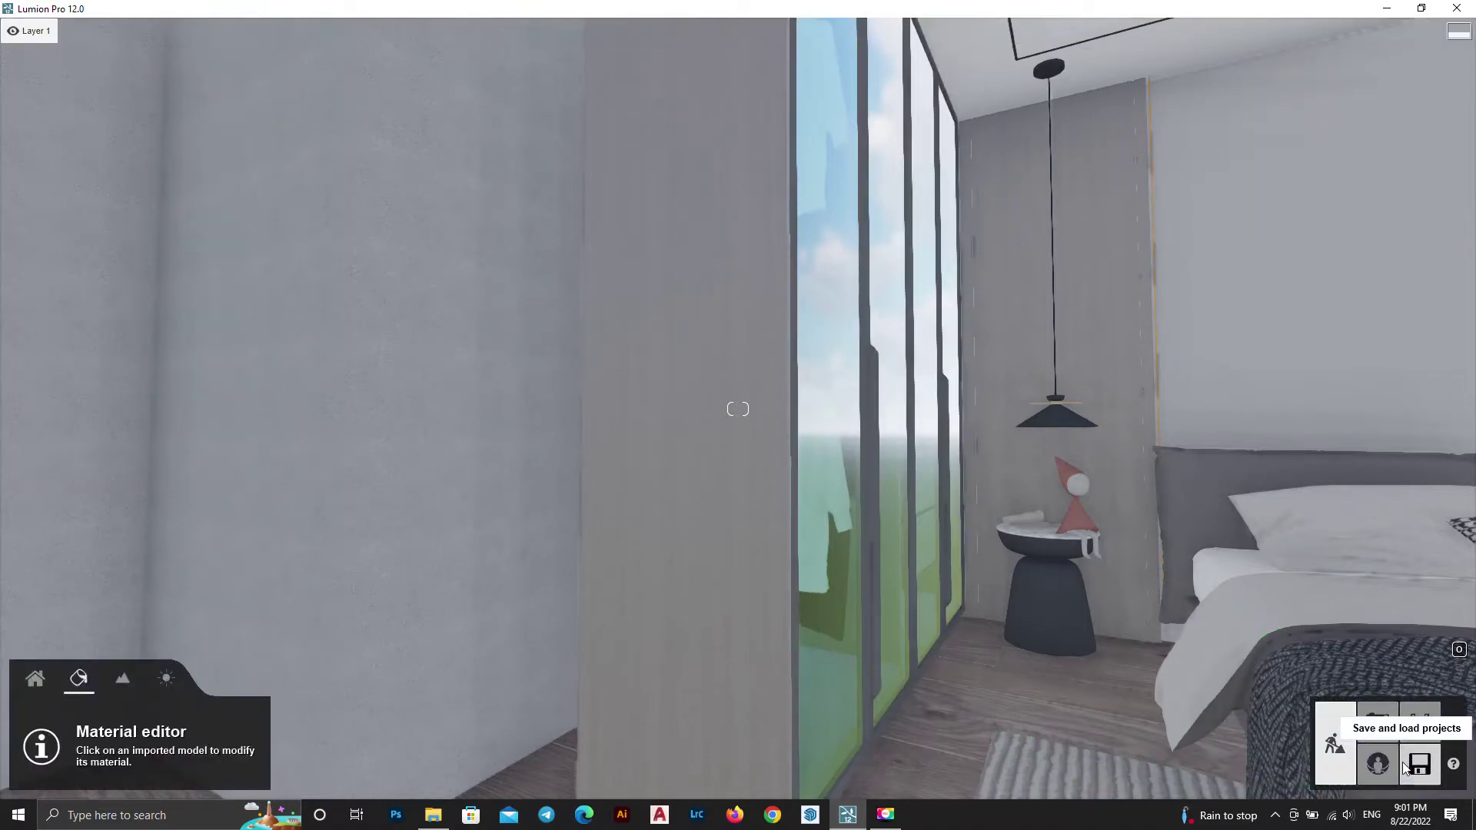
right_click_drag(953, 608, 950, 514)
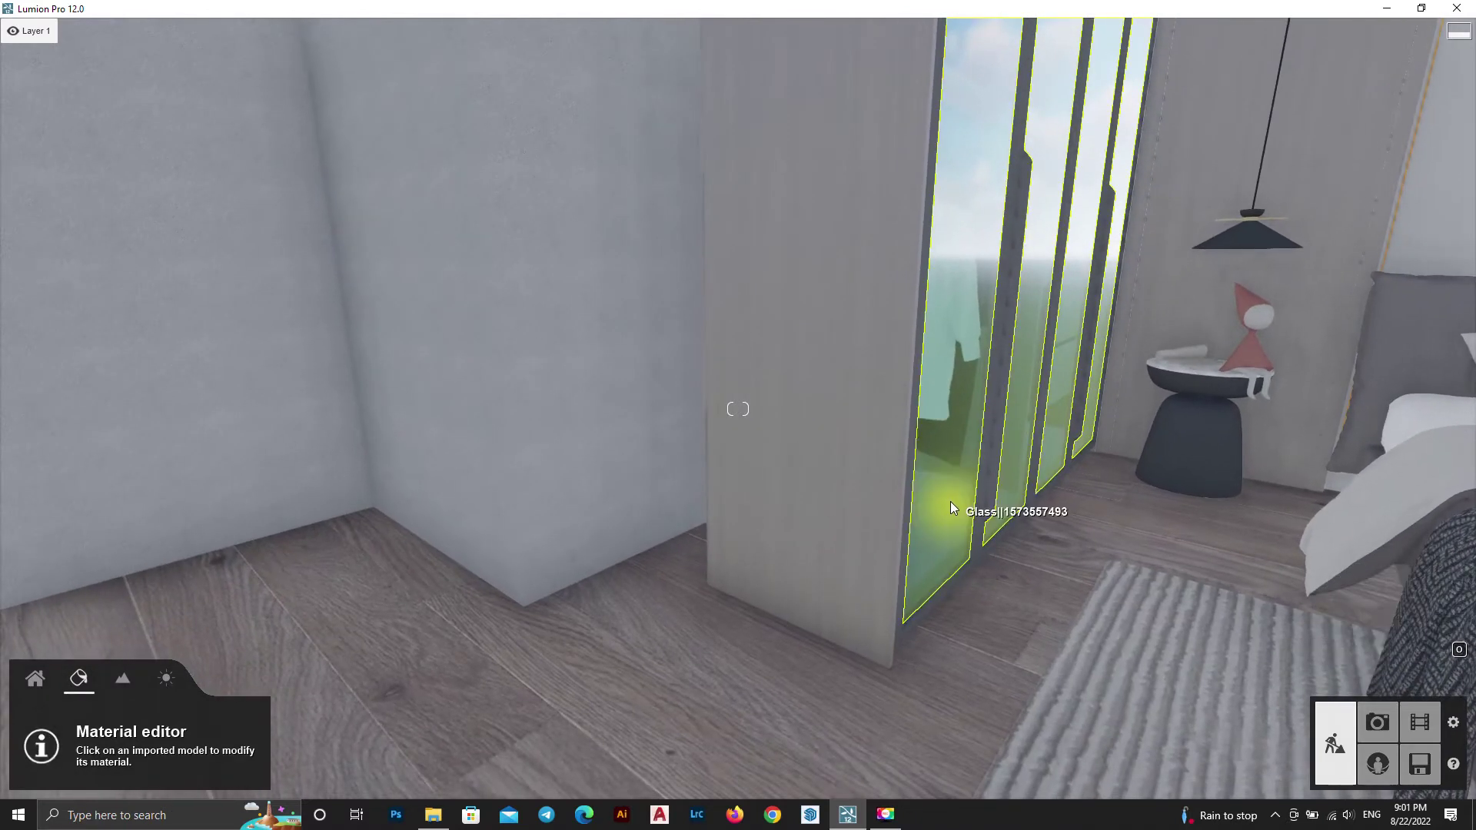
left_click(950, 500)
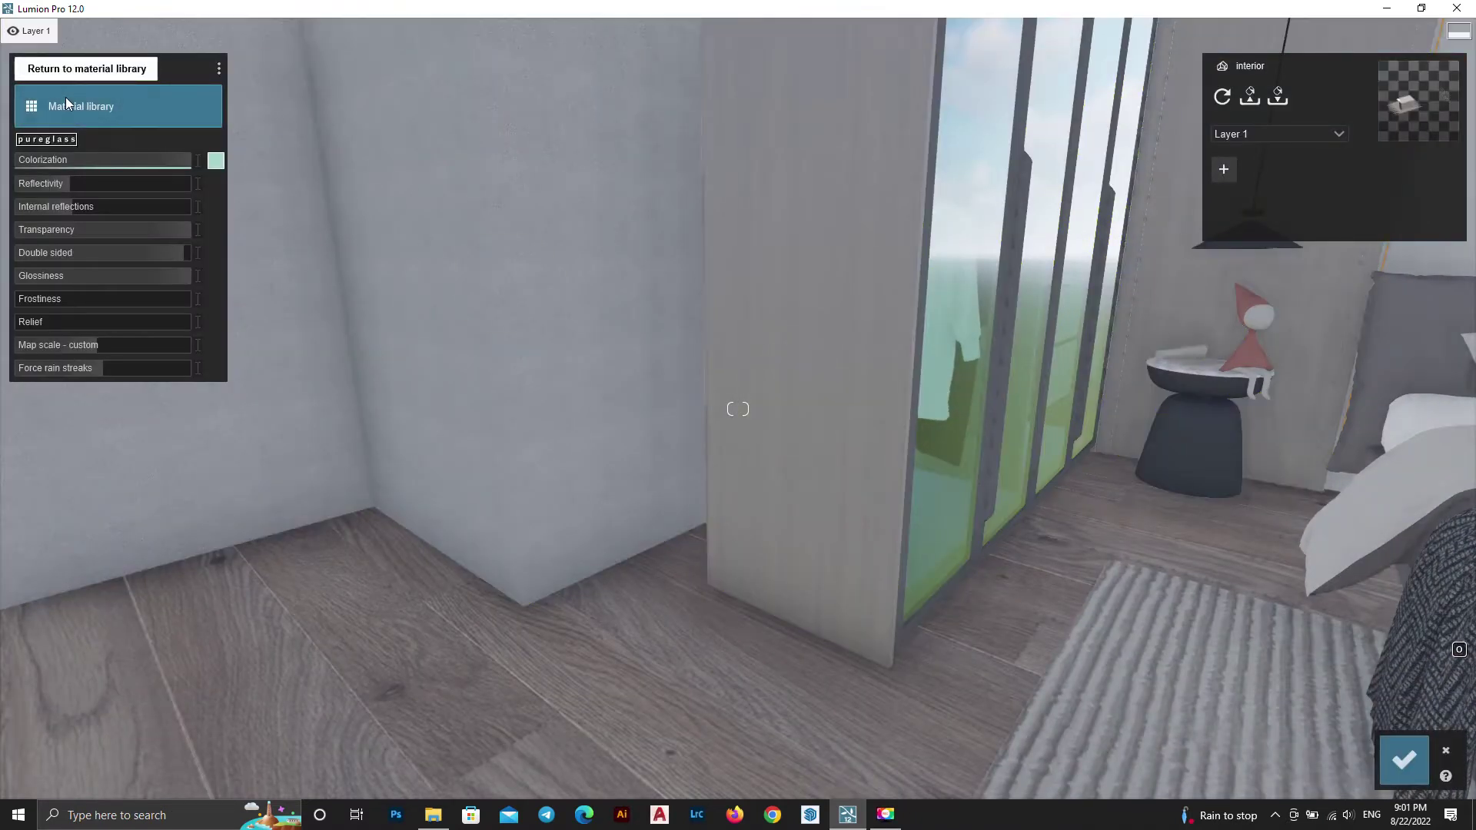
left_click(66, 99)
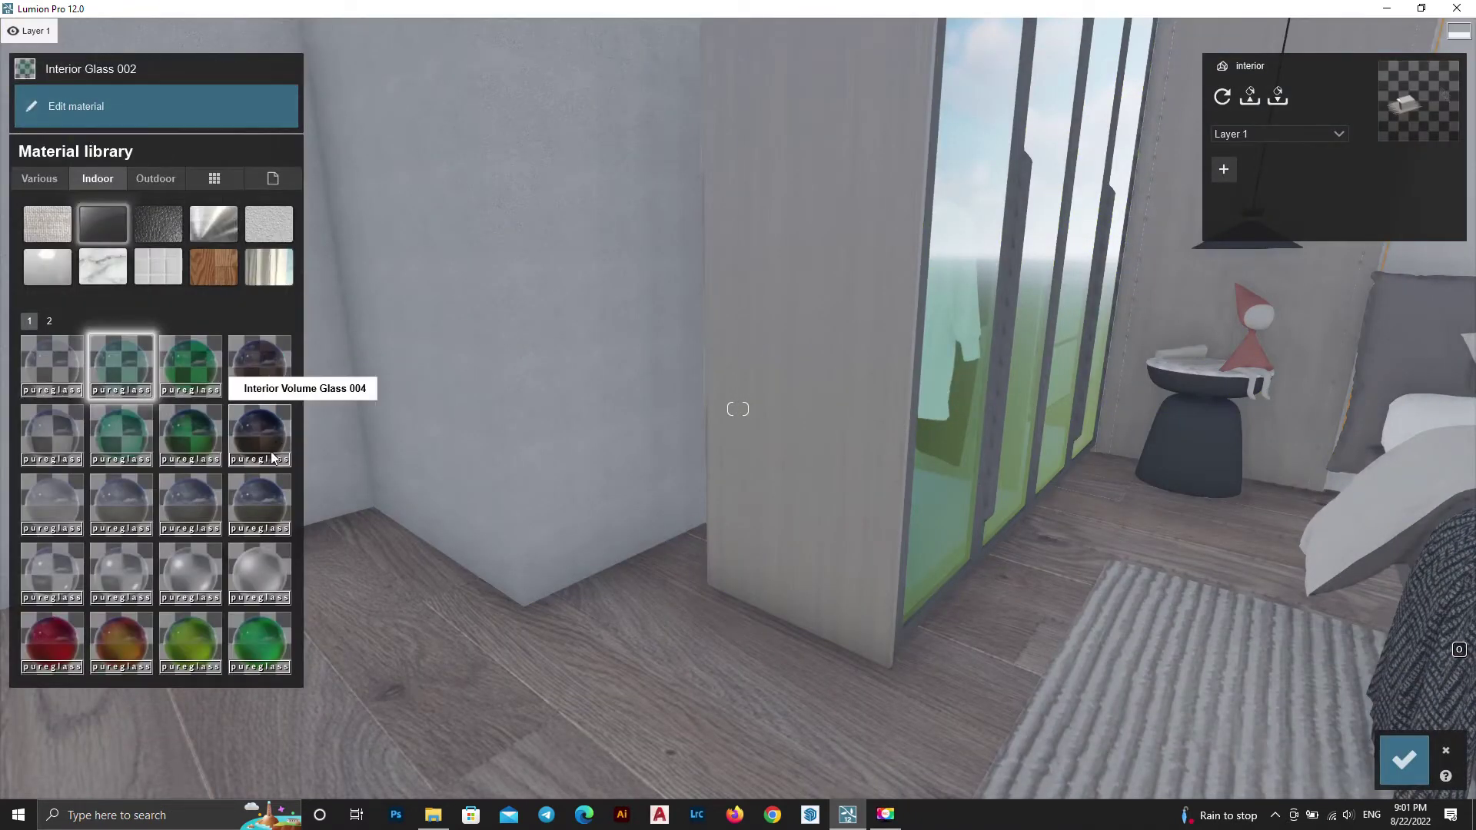
left_click(159, 178)
left_click(108, 183)
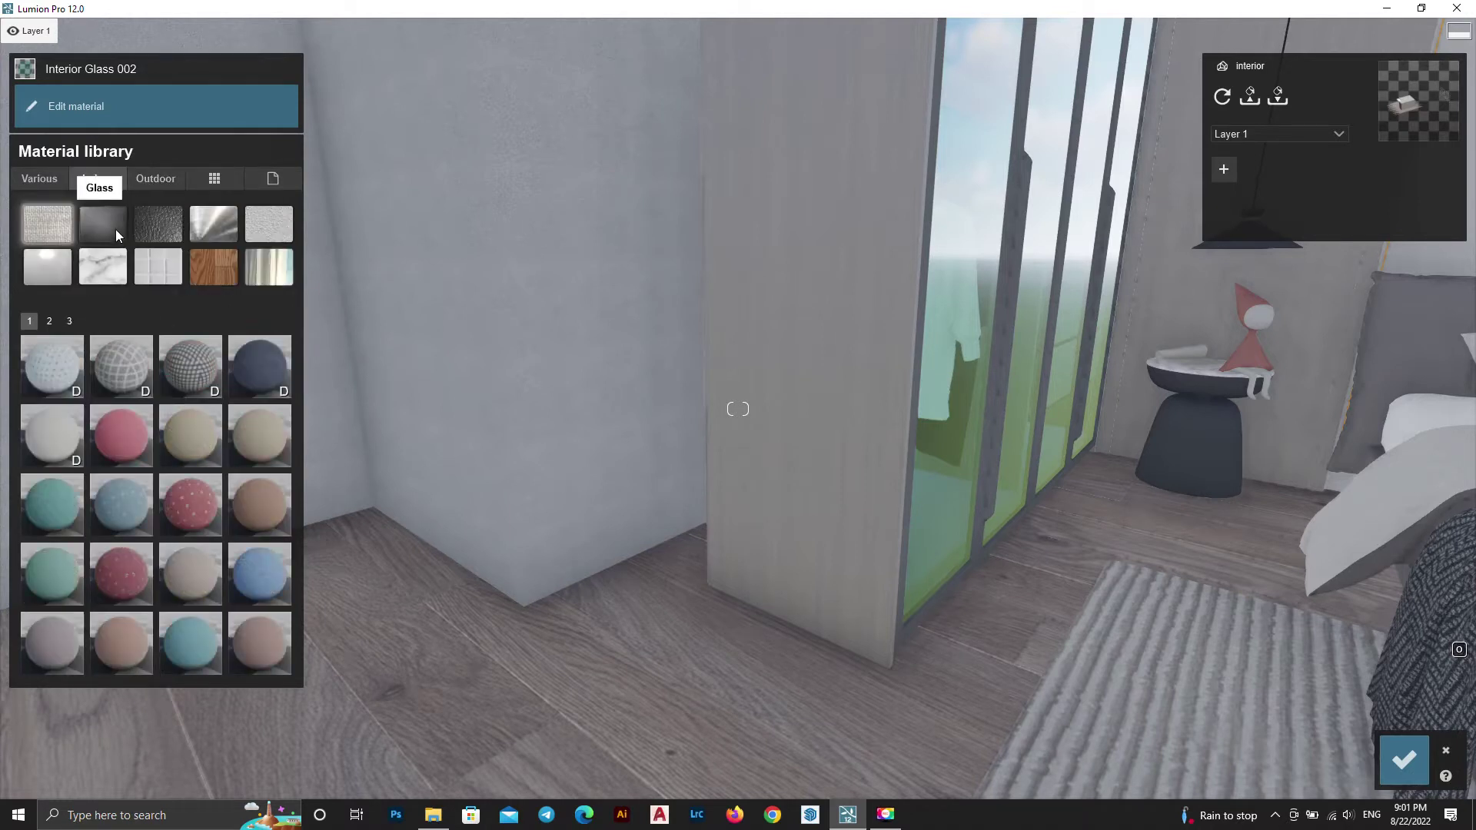
left_click(114, 224)
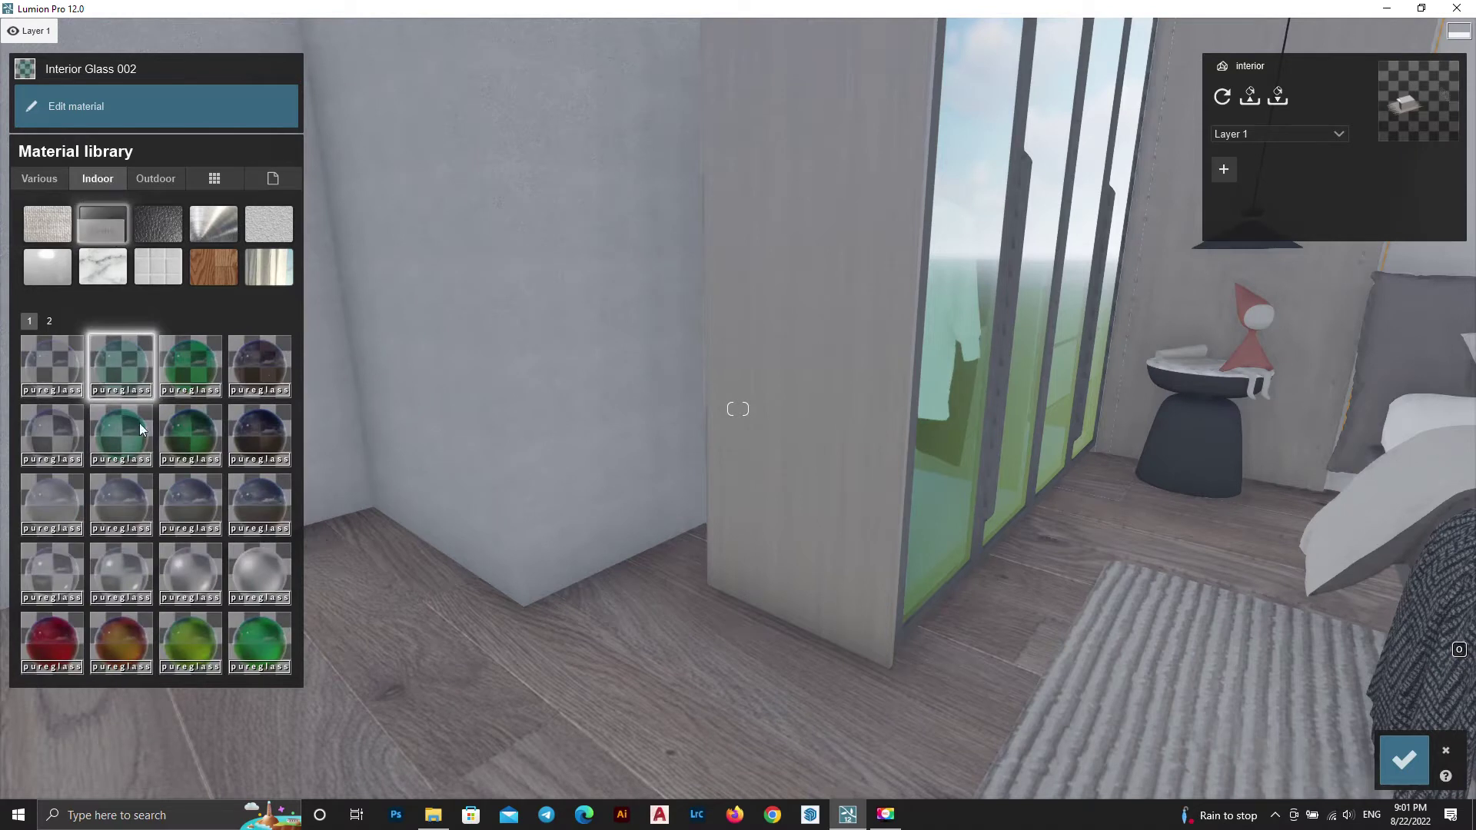
left_click(49, 321)
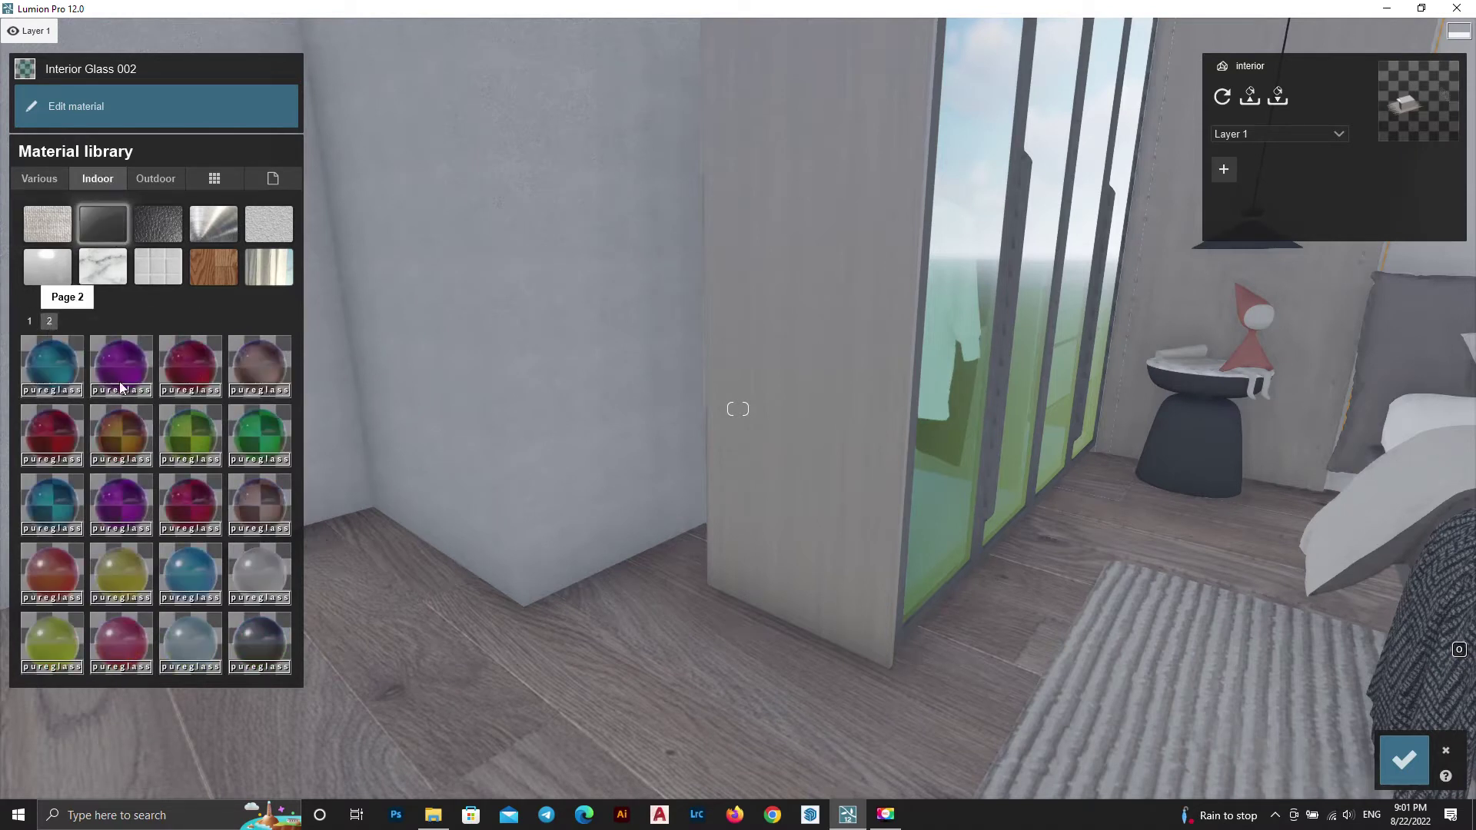
left_click(29, 322)
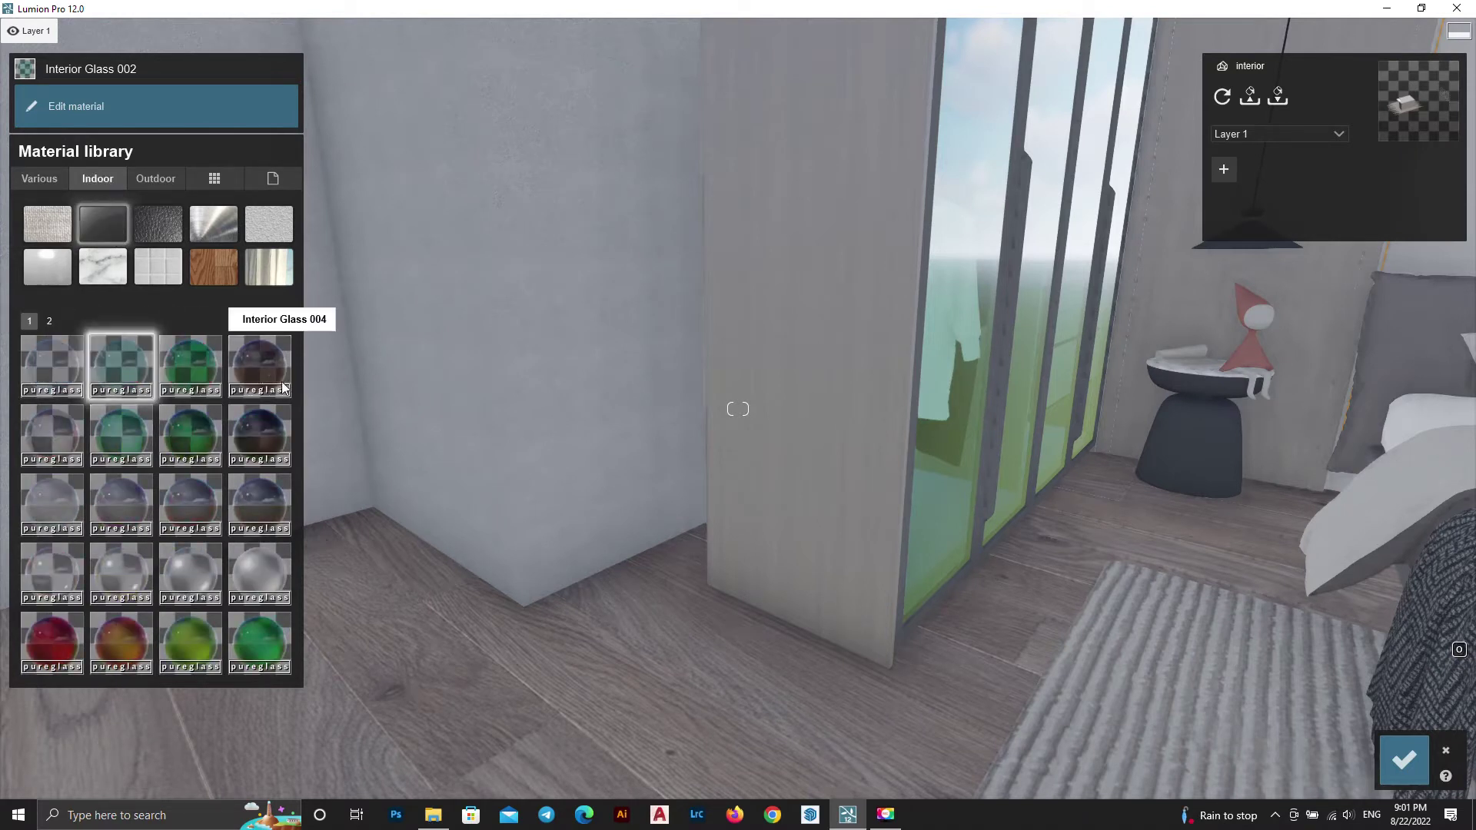
left_click(270, 437)
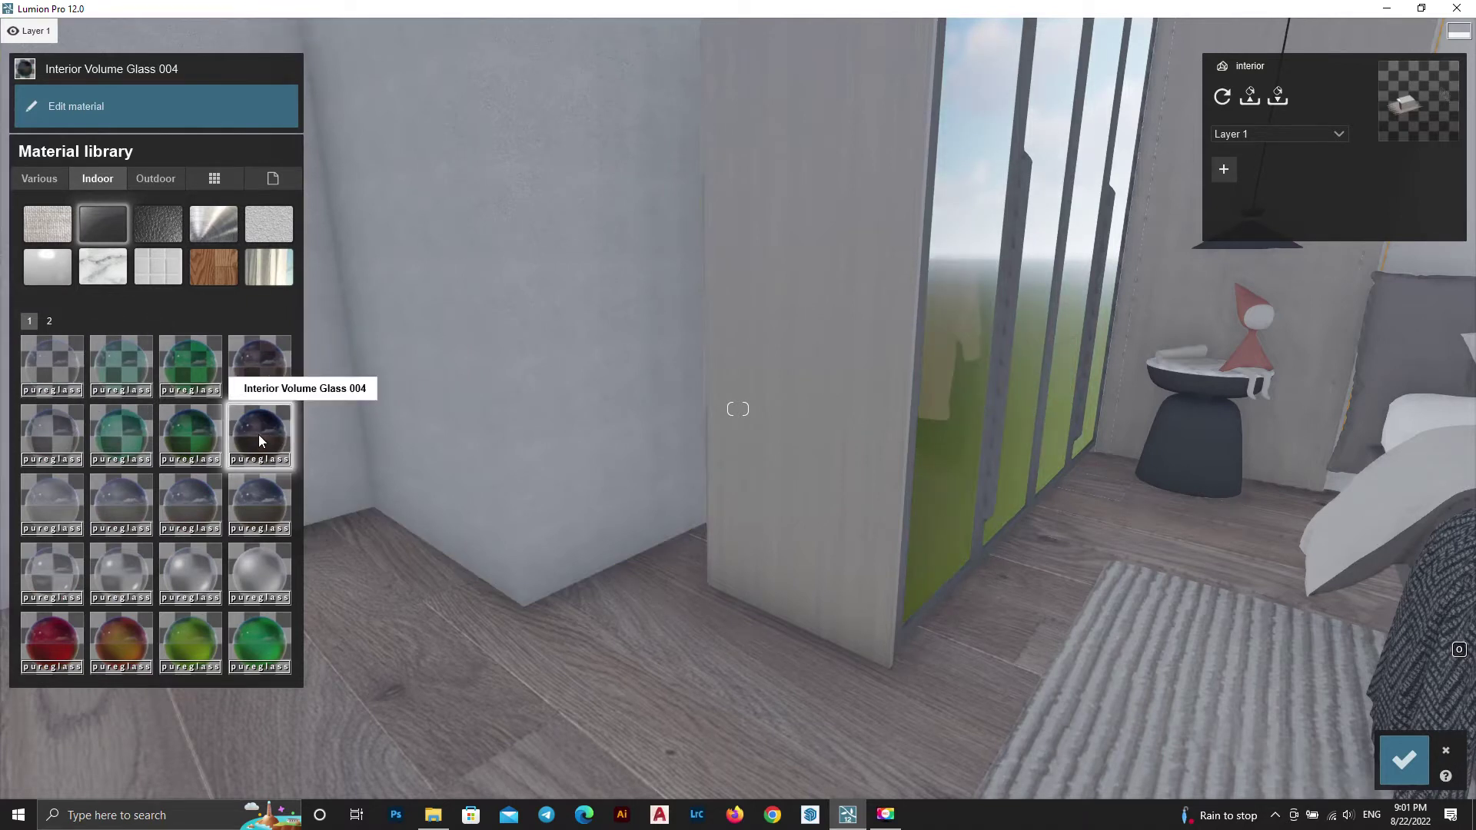
Tint the glass nearly black, reduce its reflectivity, and confirm the change
left_click(258, 437)
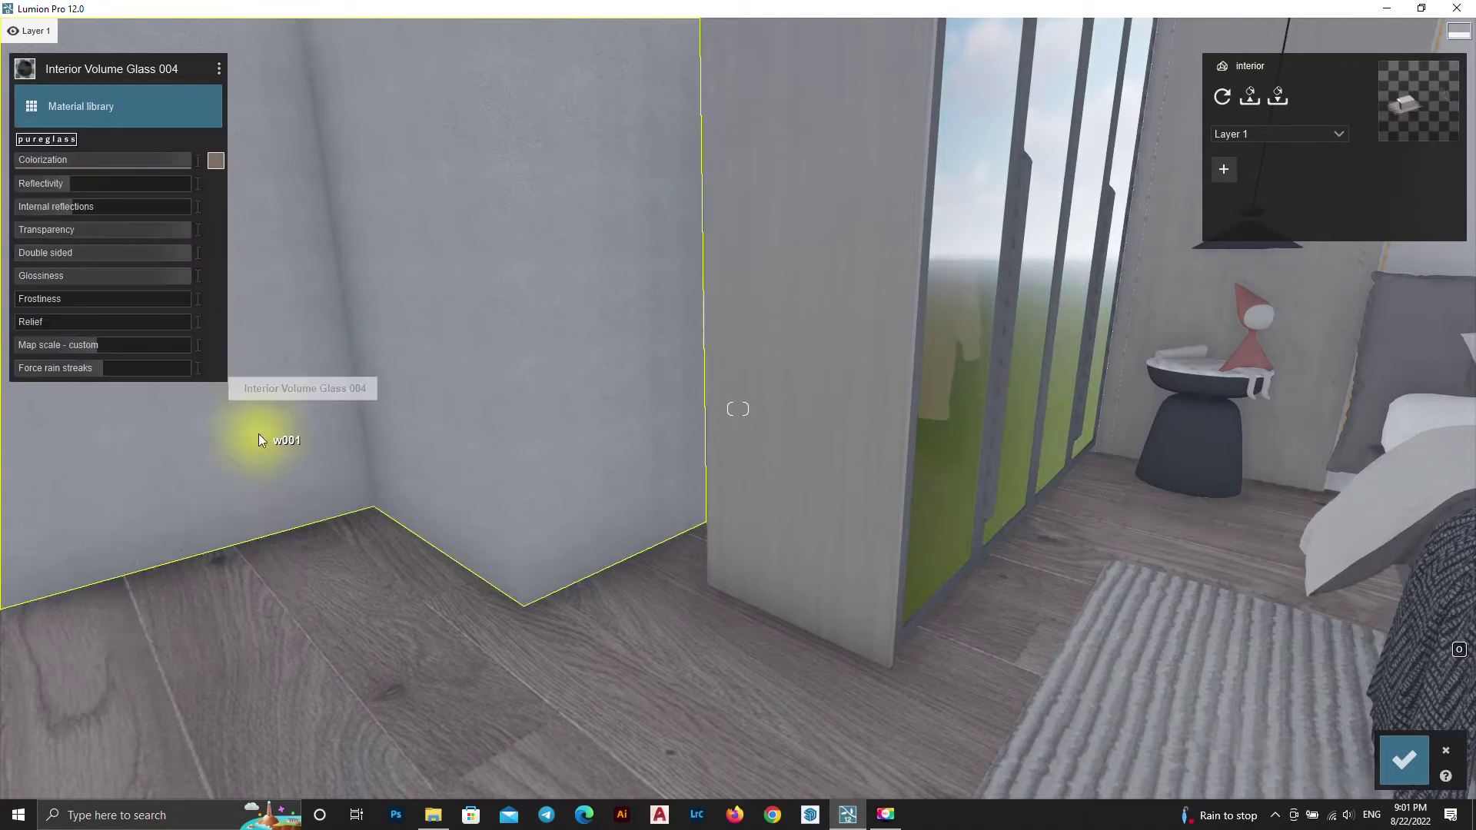
left_click(215, 162)
mouse_move(265, 180)
left_mouse_down()
mouse_move(220, 190)
mouse_move(246, 199)
left_mouse_up()
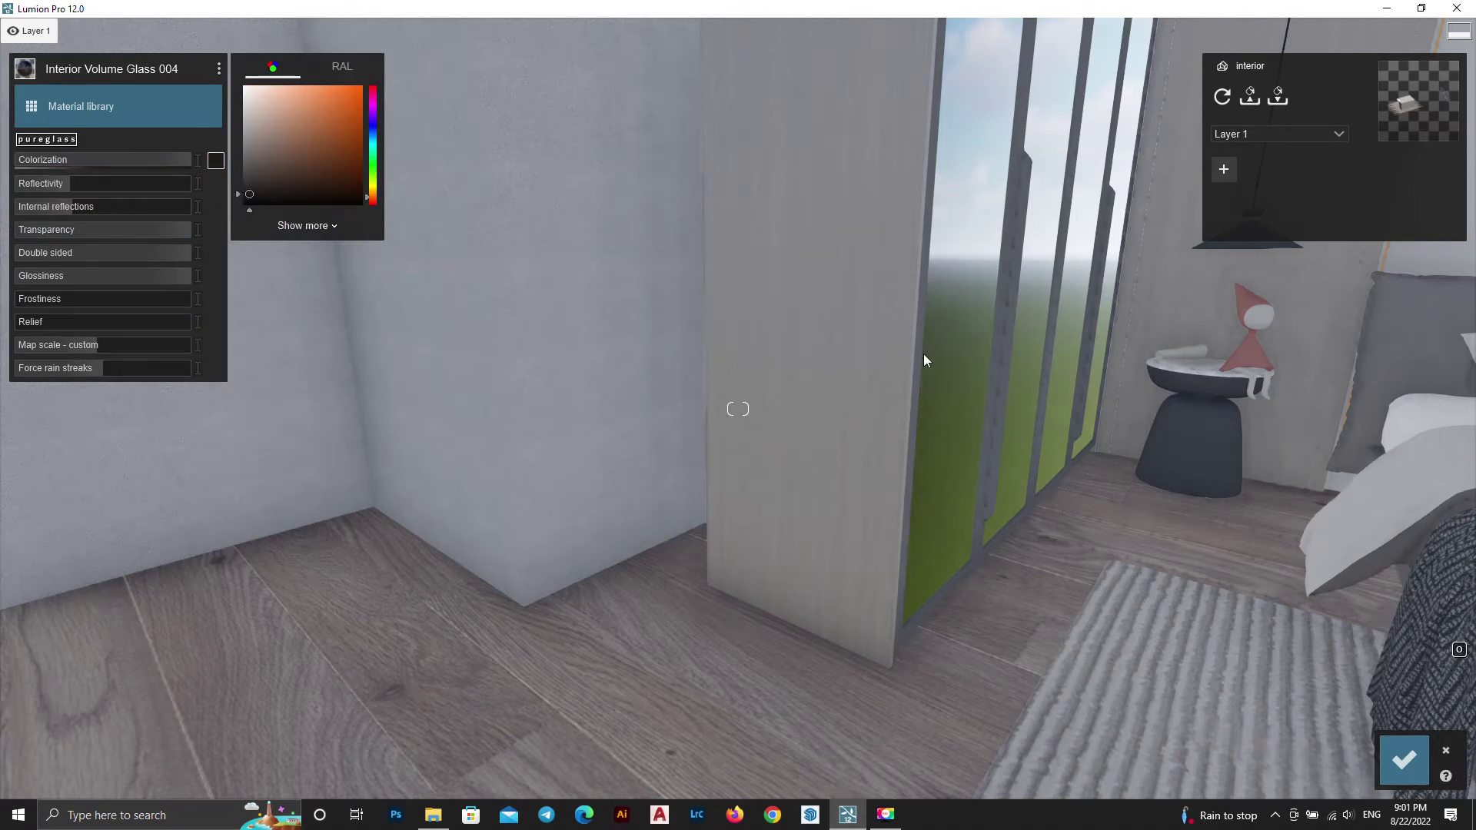
mouse_move(104, 183)
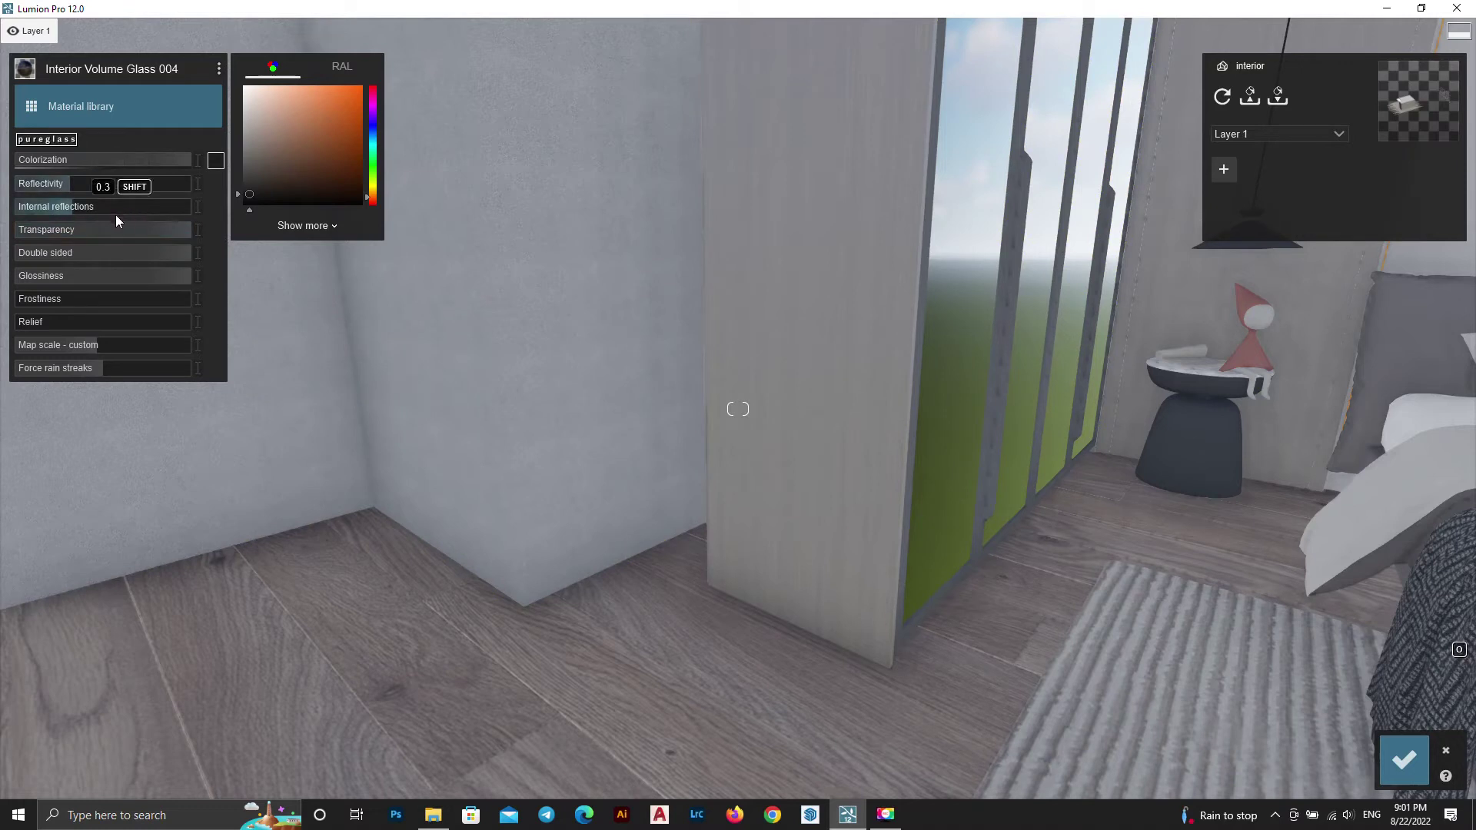
mouse_move(61, 187)
left_mouse_down()
mouse_move(39, 191)
mouse_move(52, 198)
left_mouse_up()
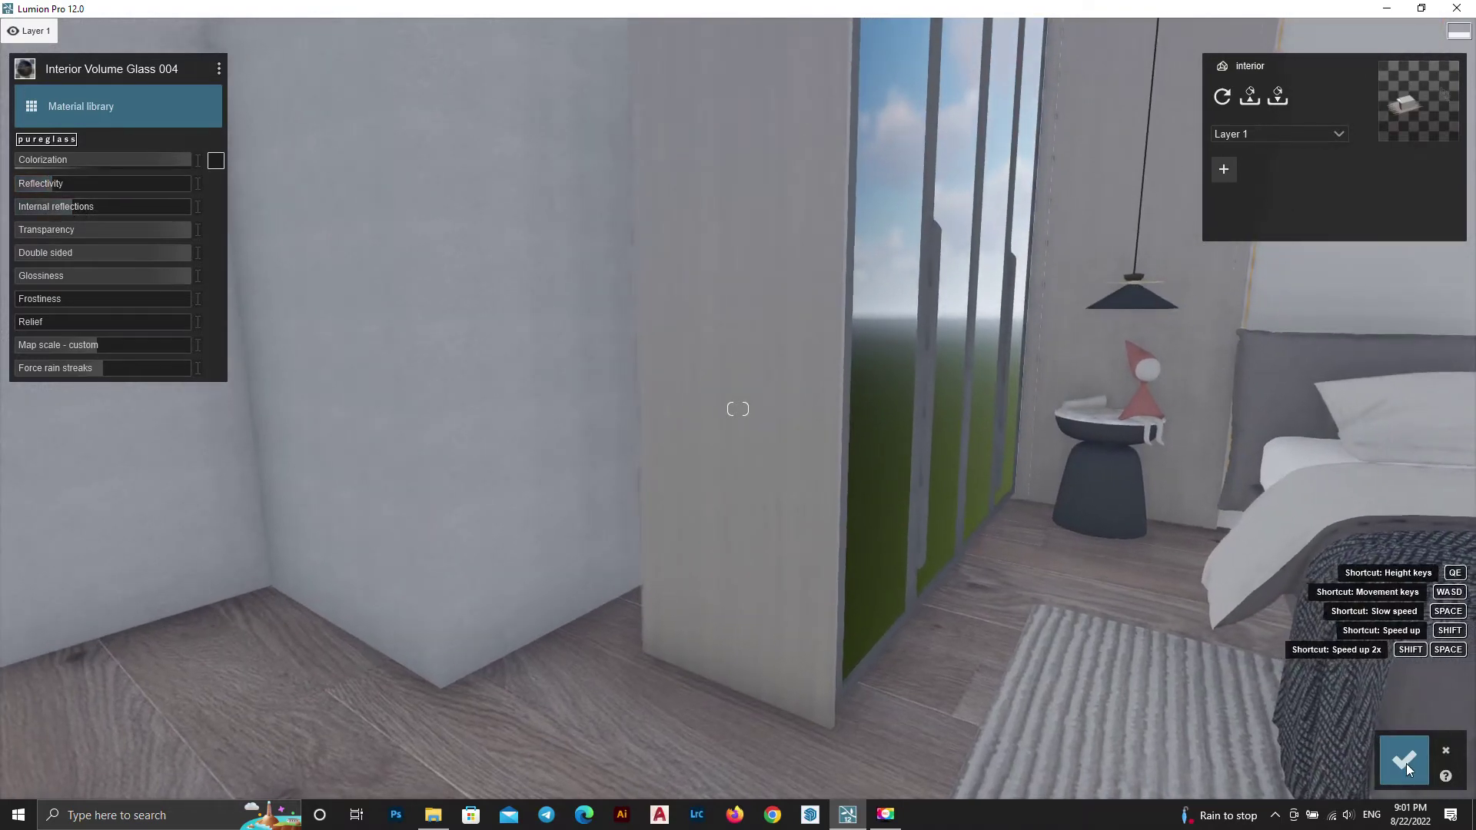
left_click(1403, 761)
right_click_drag(1076, 554, 879, 552)
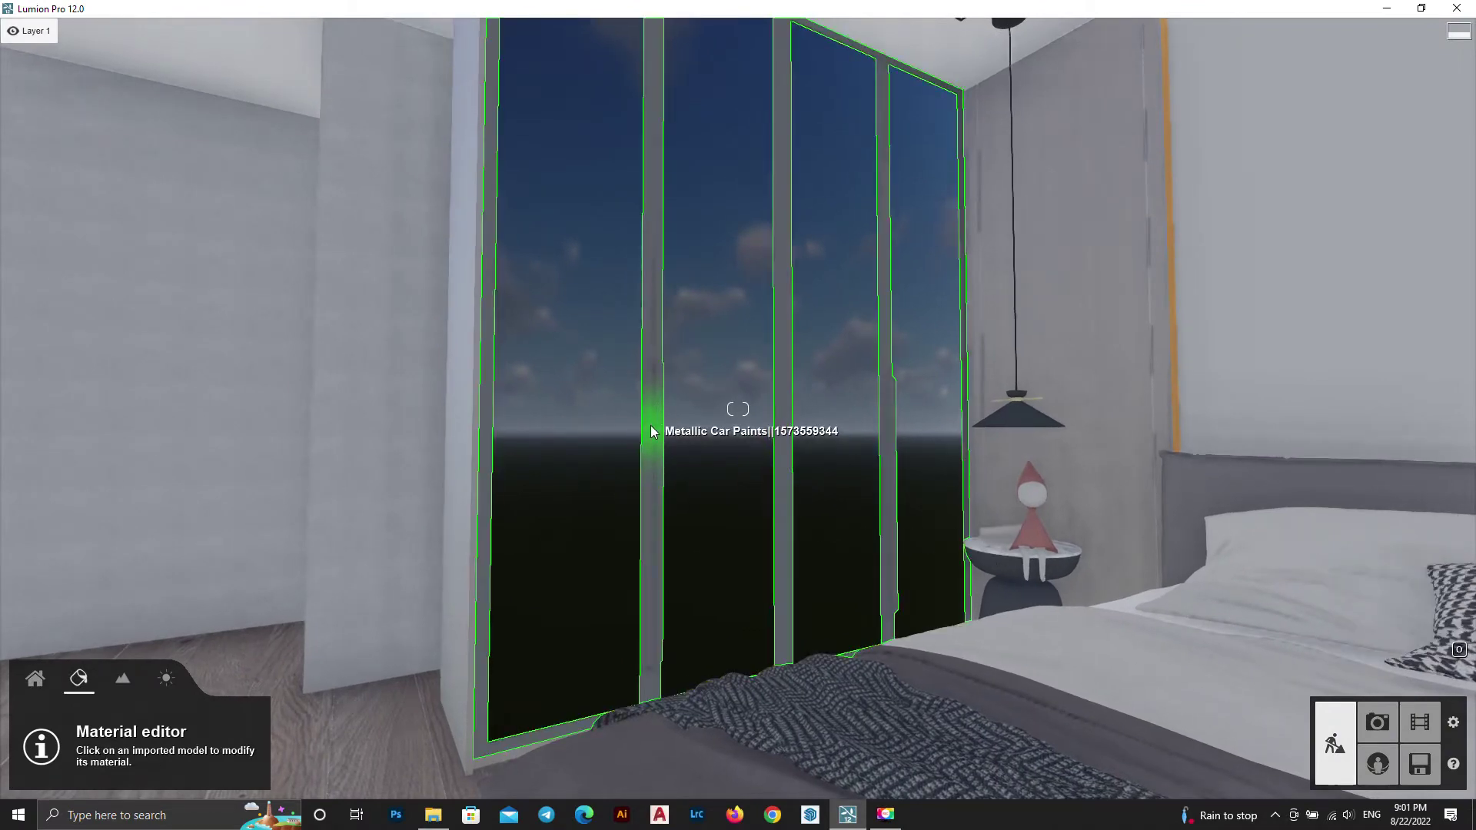
Apply a dark Polii stainless steel from Outdoor Metal page 3 to the wardrobe doors
left_click(588, 416)
left_click(154, 99)
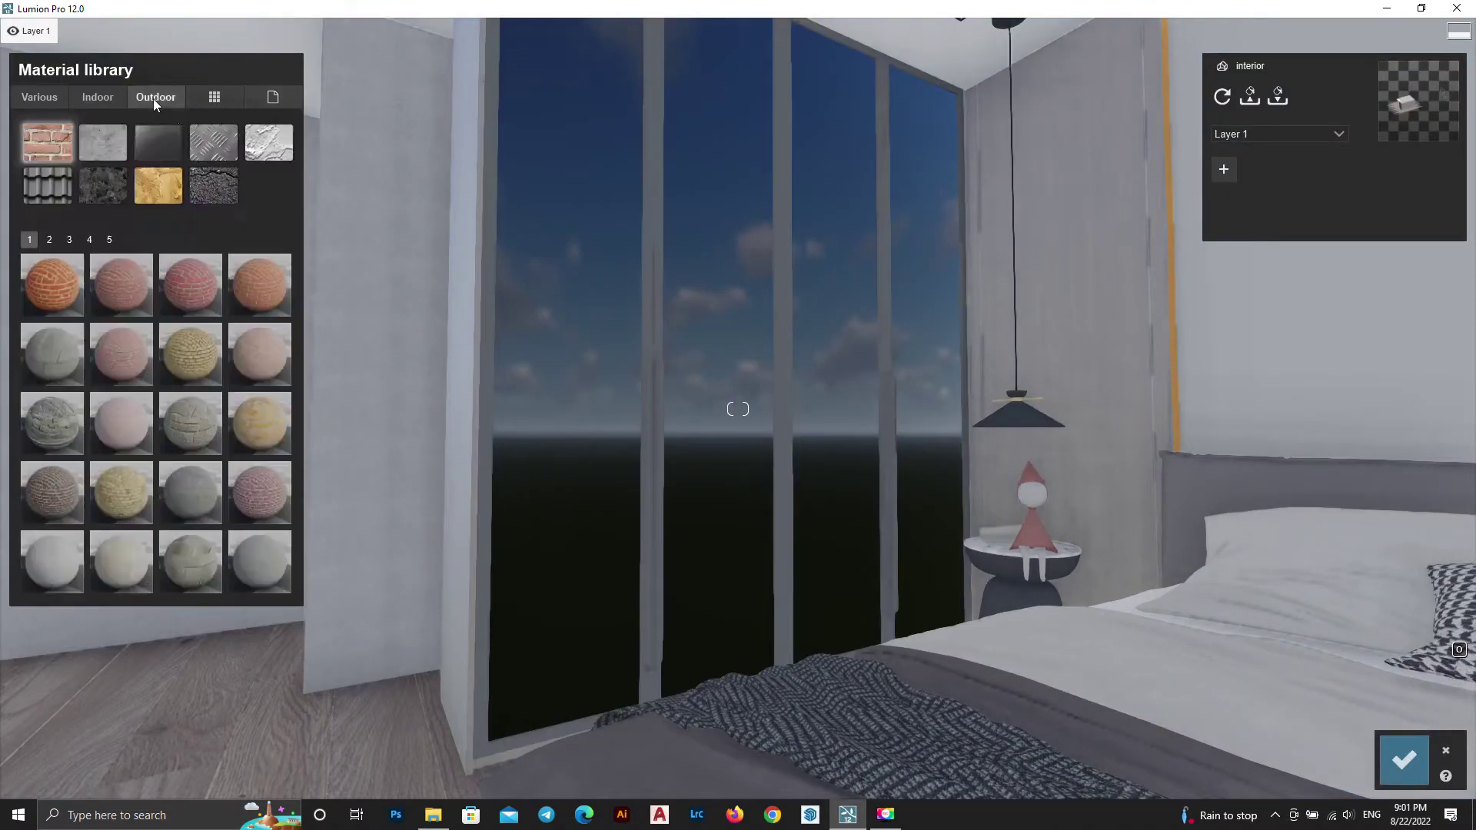
left_click(213, 142)
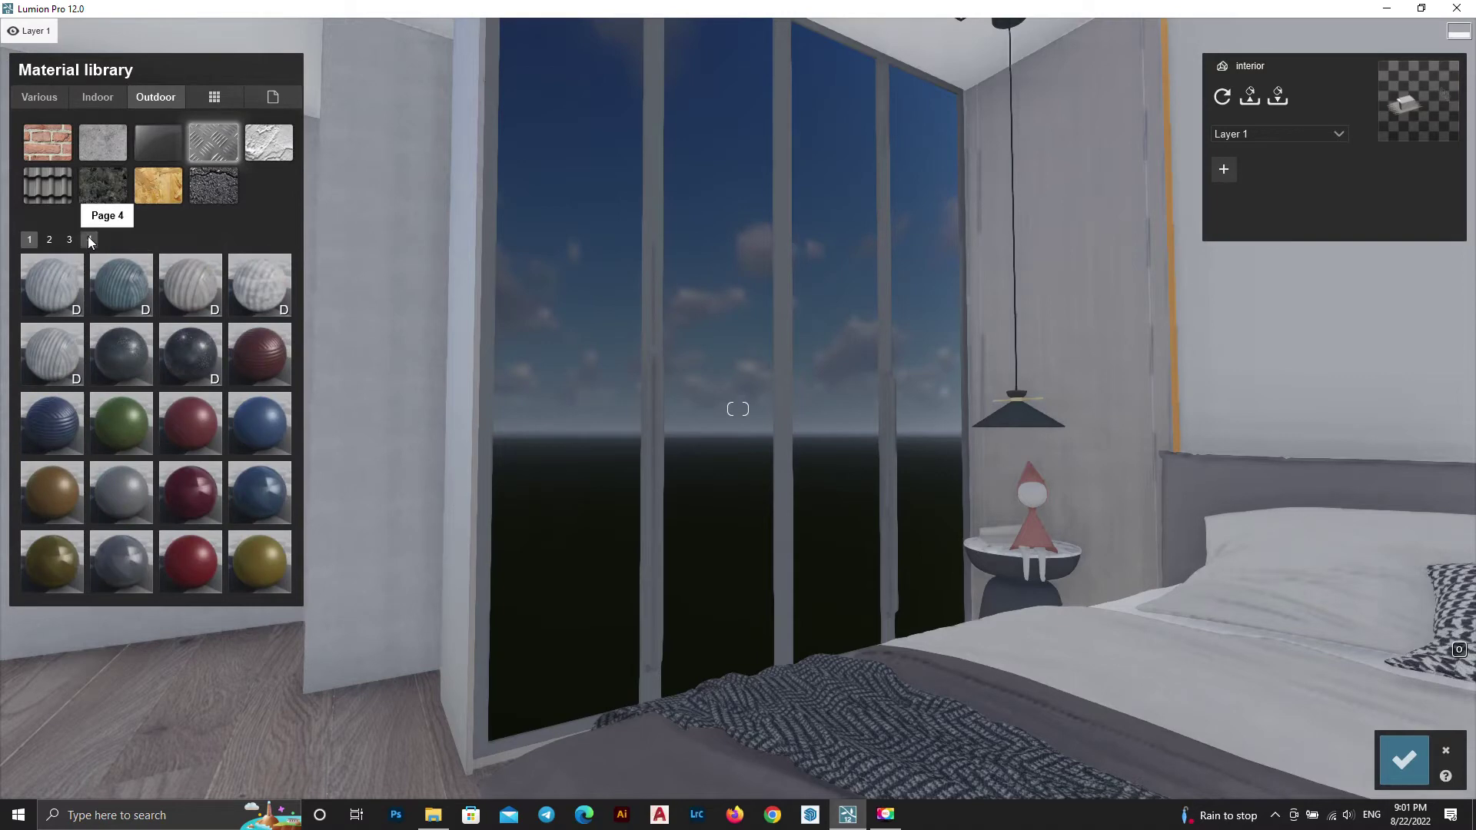
left_click(89, 239)
left_click(69, 239)
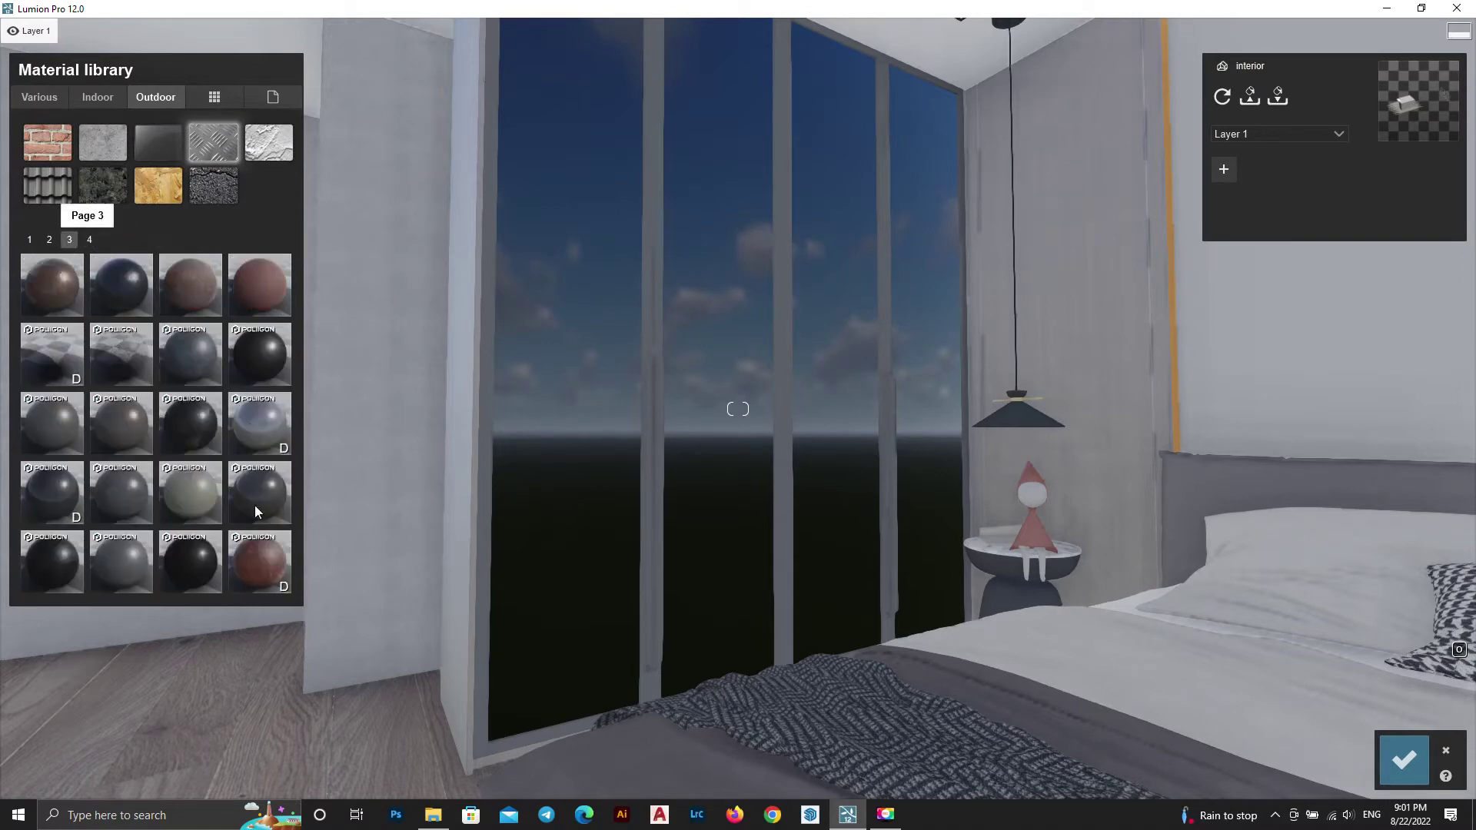
left_click(190, 561)
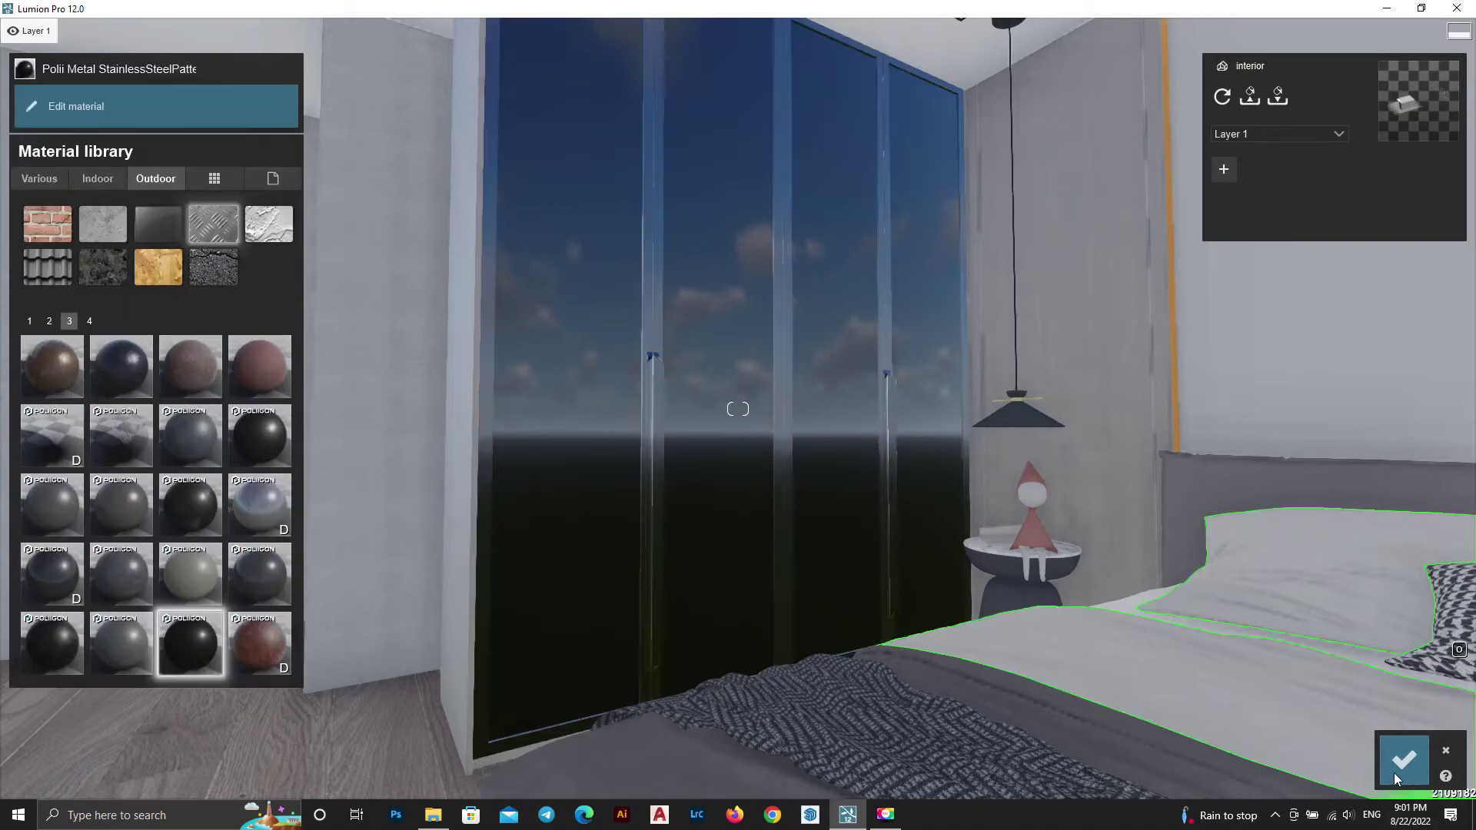
left_click(1403, 759)
right_click_drag(982, 520, 1230, 523)
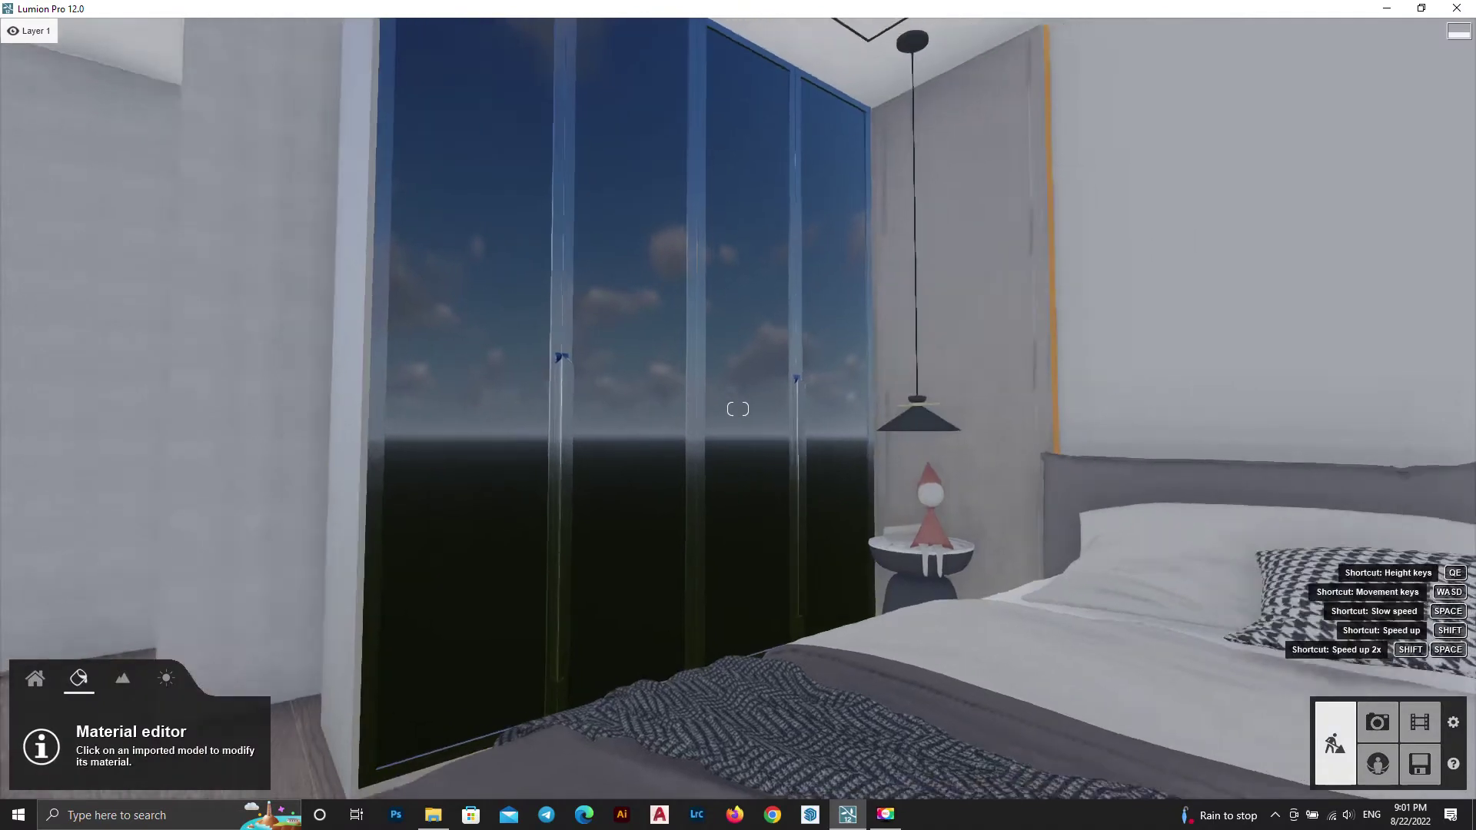
Give the bed-wall strip a Standard material with Emissive around 547.5 and confirm
scroll(538, 77, "down", 3)
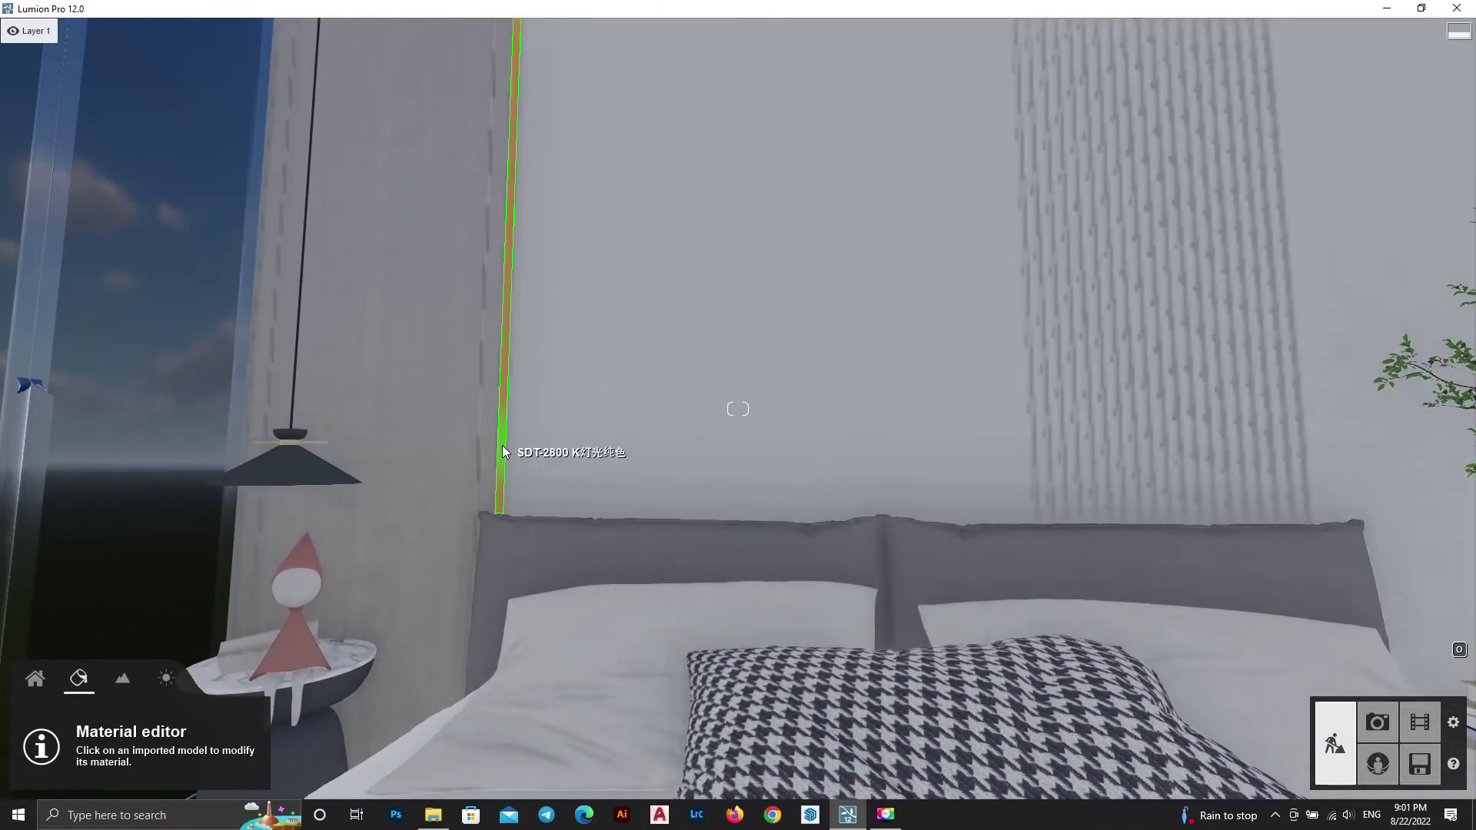
left_click(501, 445)
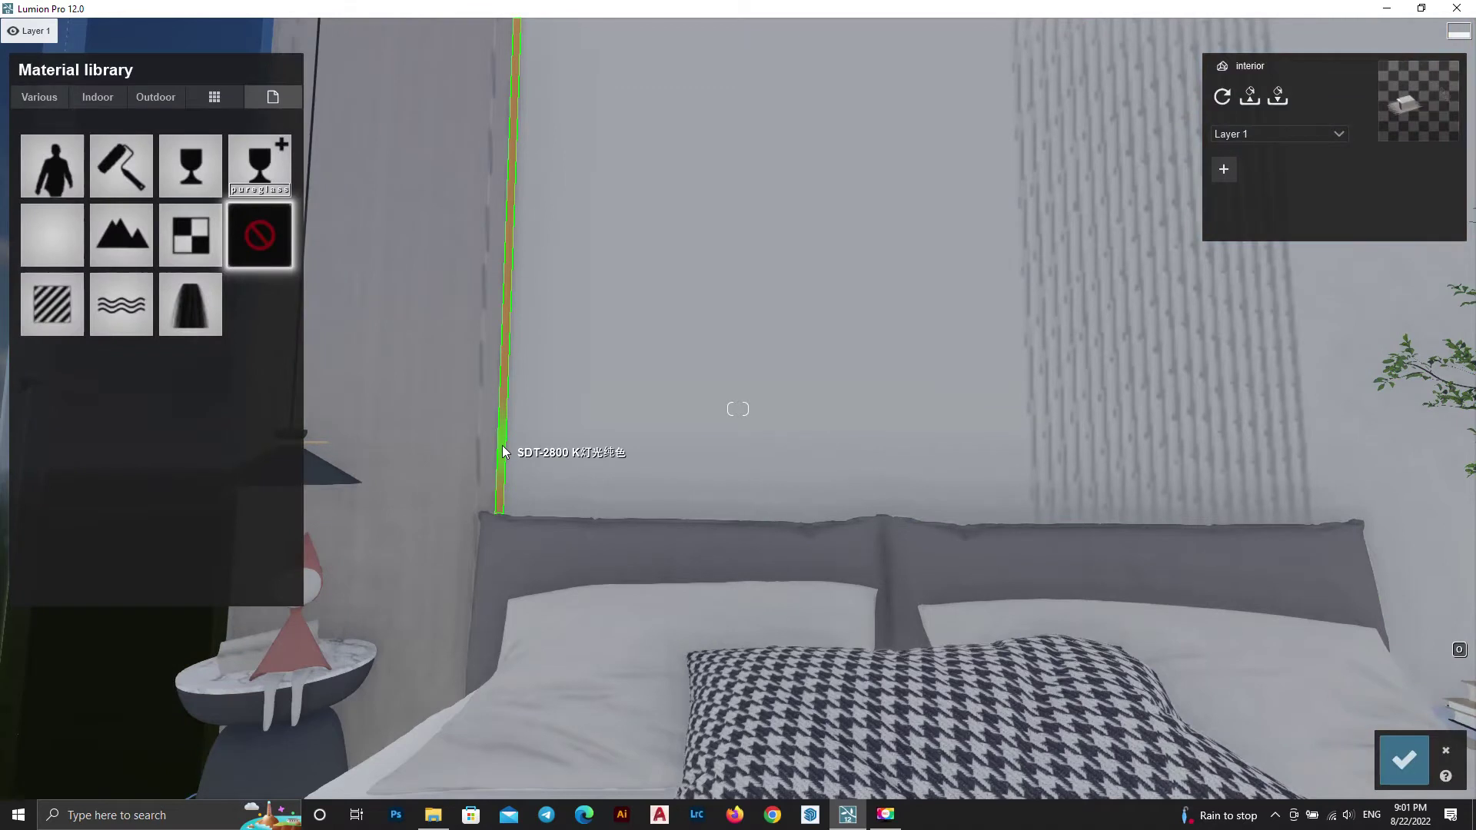
left_click(48, 309)
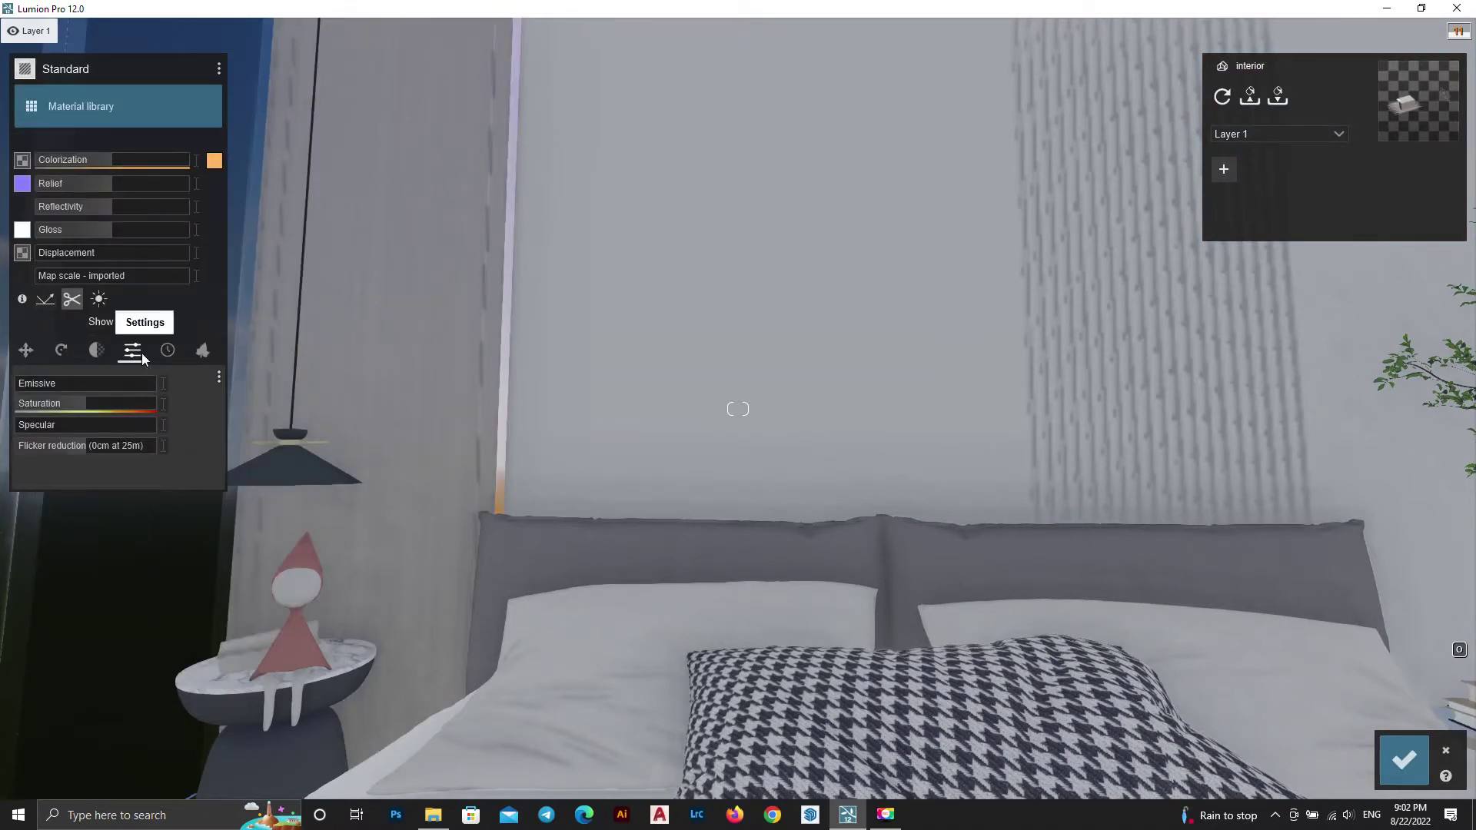
left_click_drag(159, 385, 142, 386)
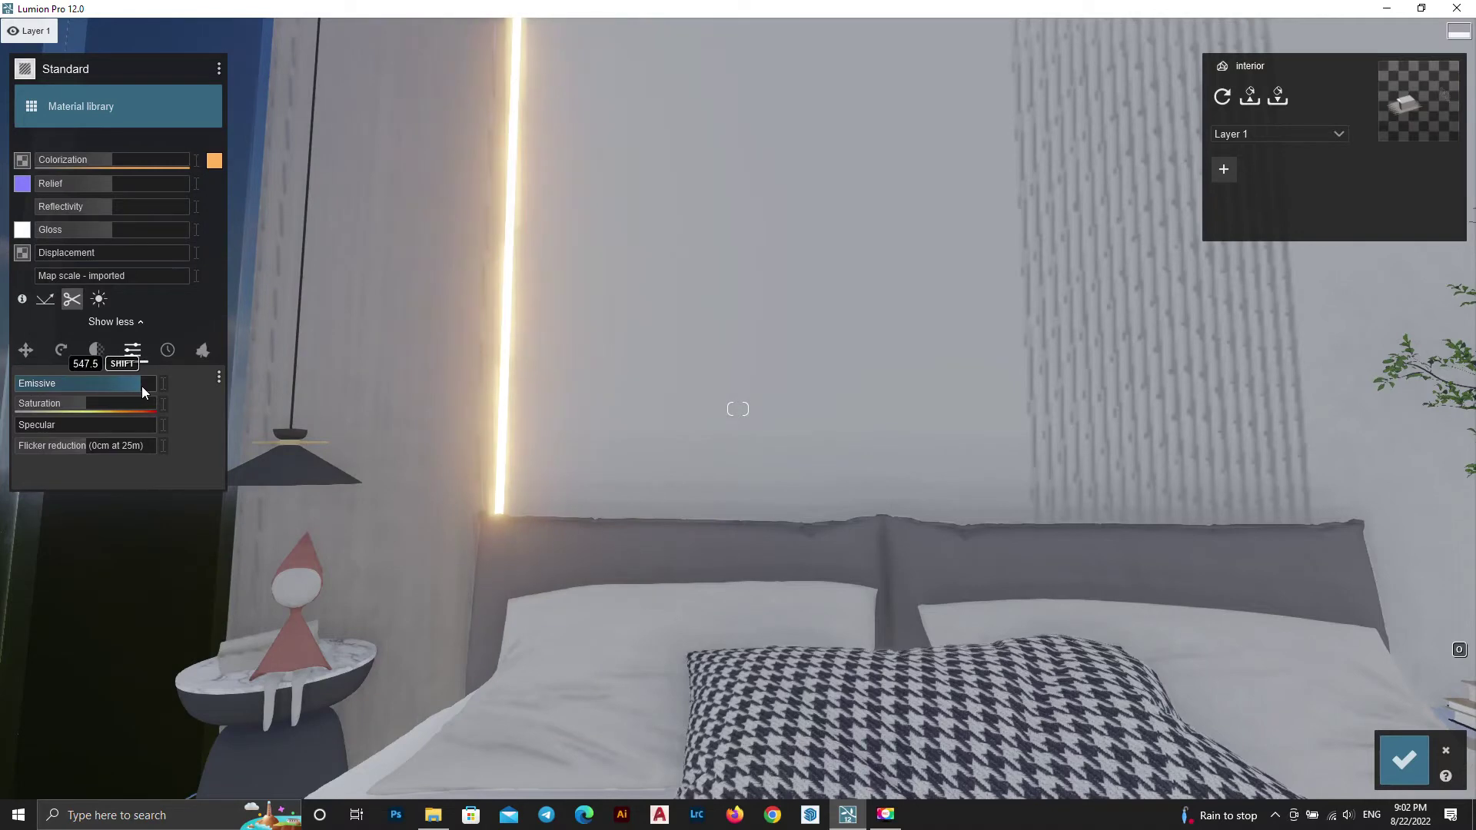
left_click(1403, 761)
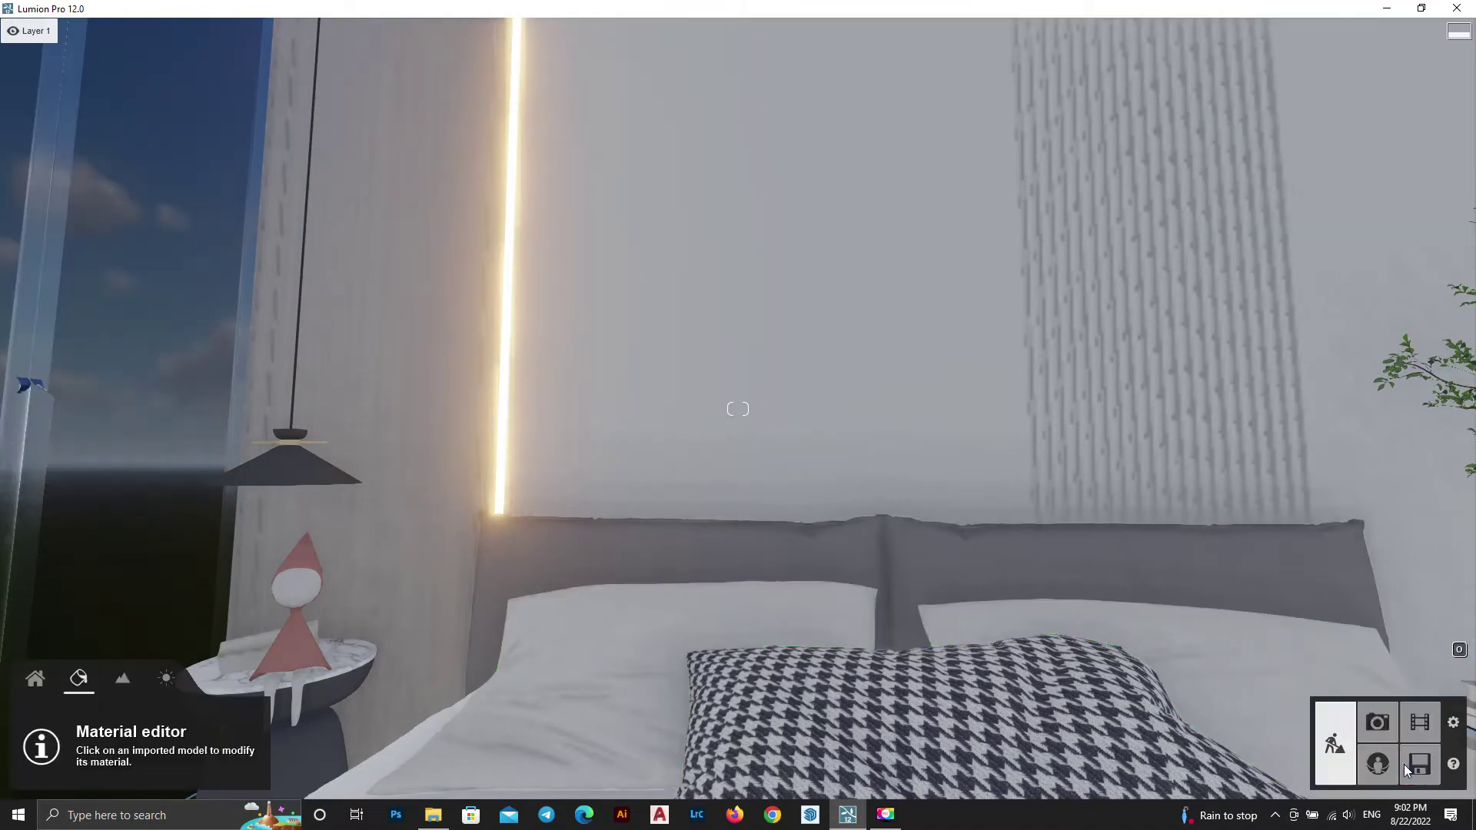
scroll(945, 691, "down", 5)
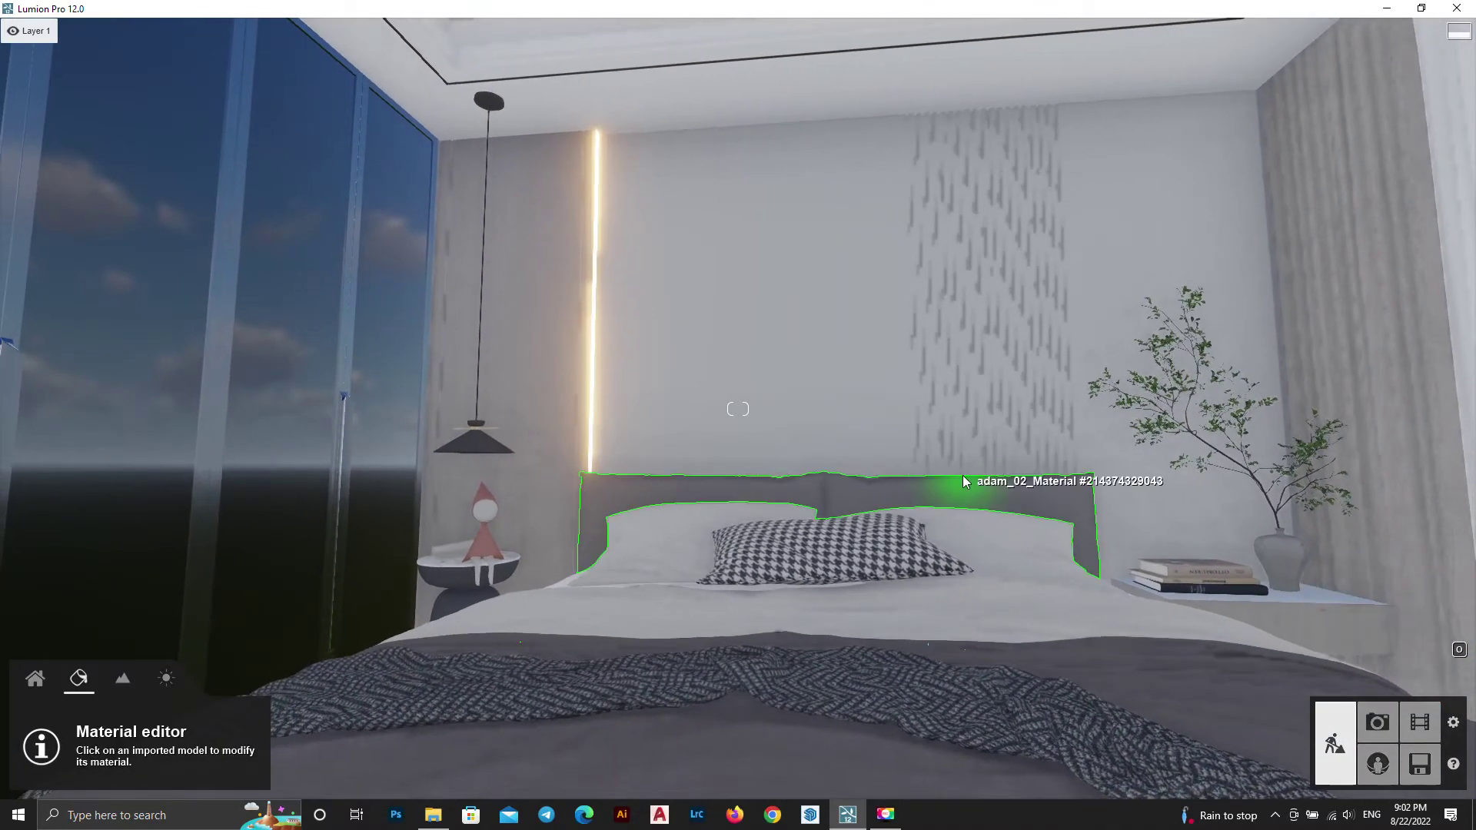
Apply Polii Marble 021 2K from the Indoor stone library to the bed wall
right_click_drag(963, 475, 925, 495)
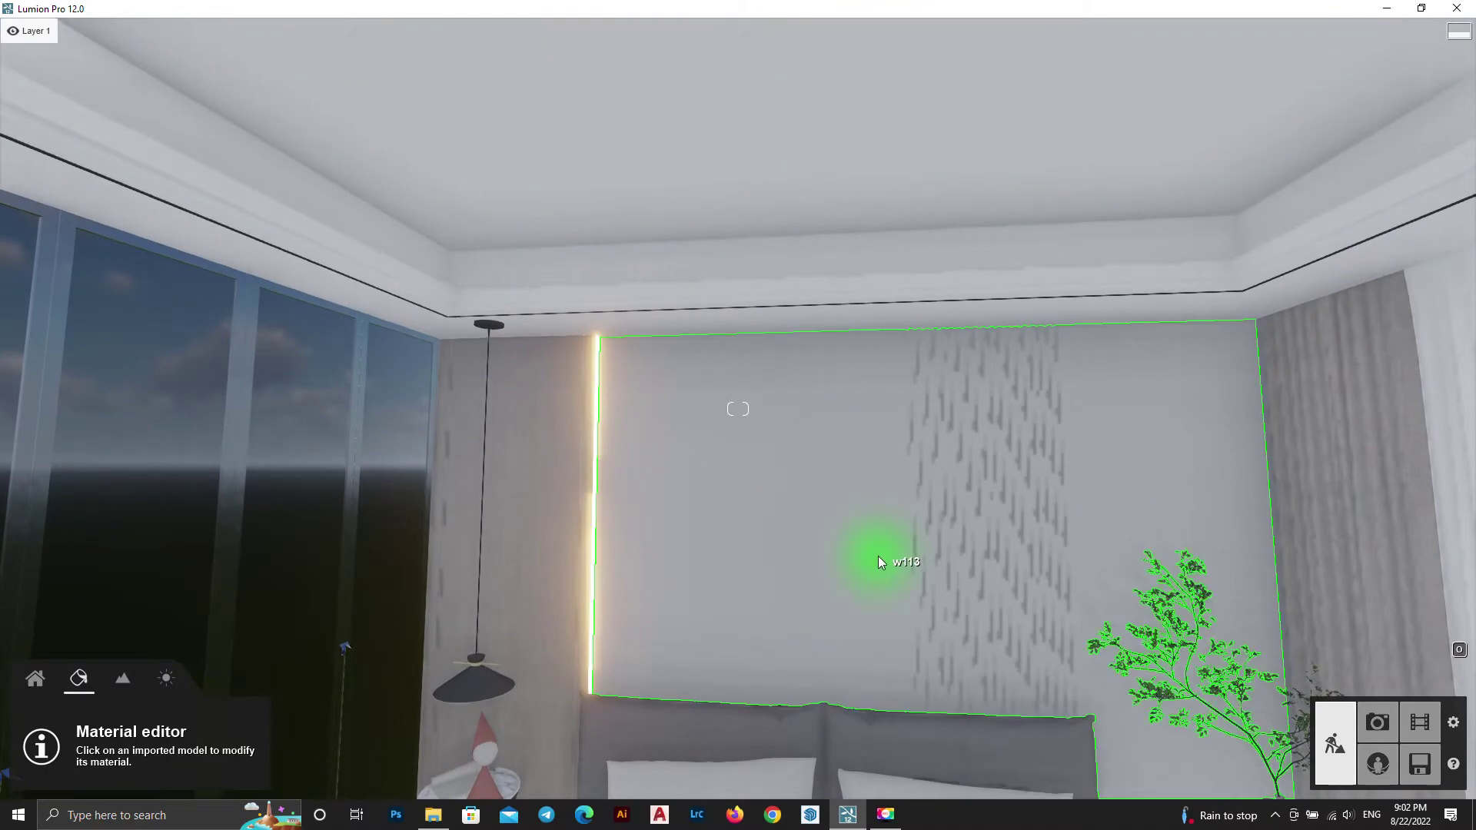
left_click(878, 556)
right_click_drag(878, 556, 1275, 473)
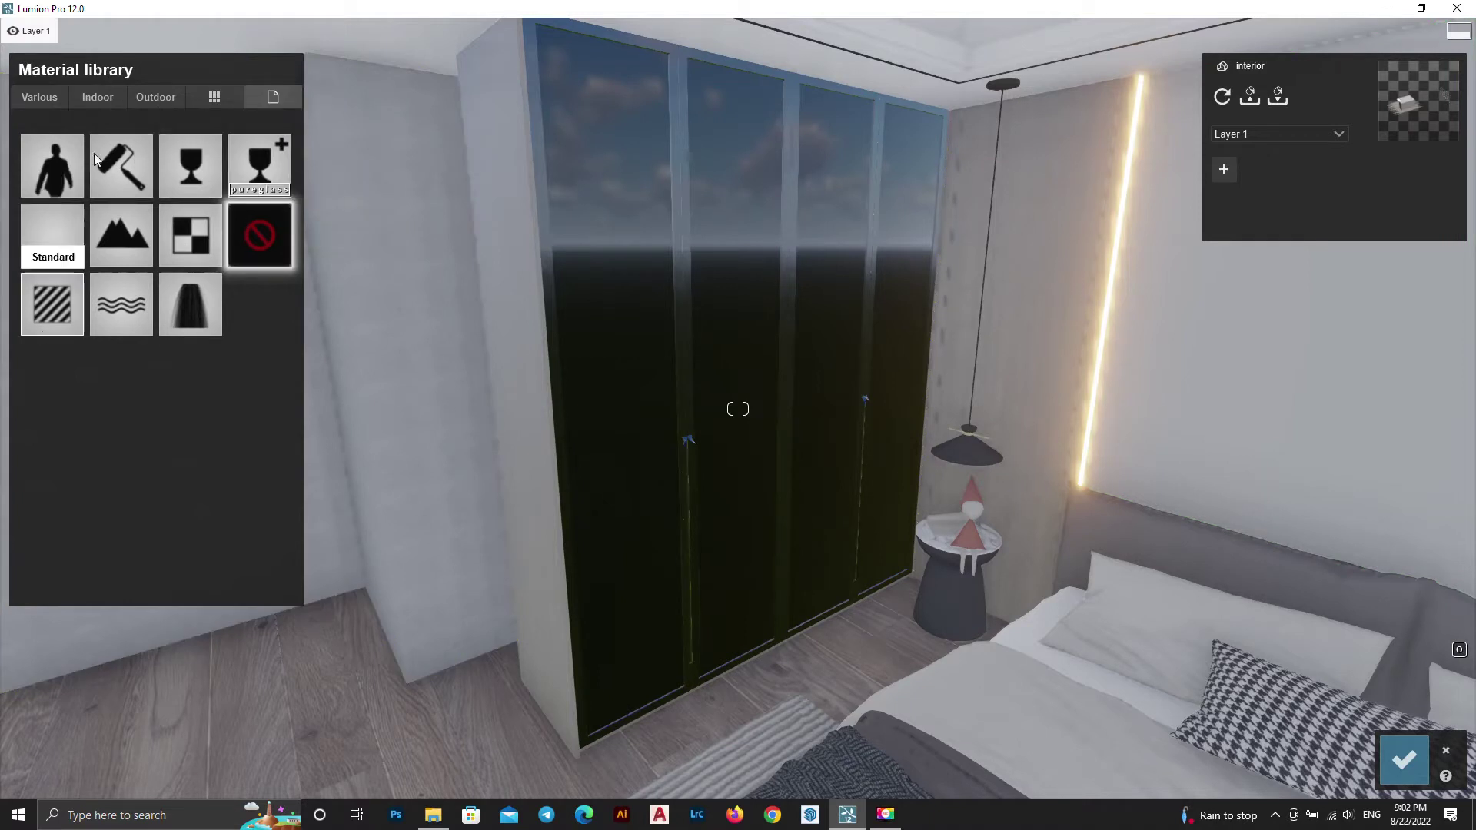
left_click(110, 95)
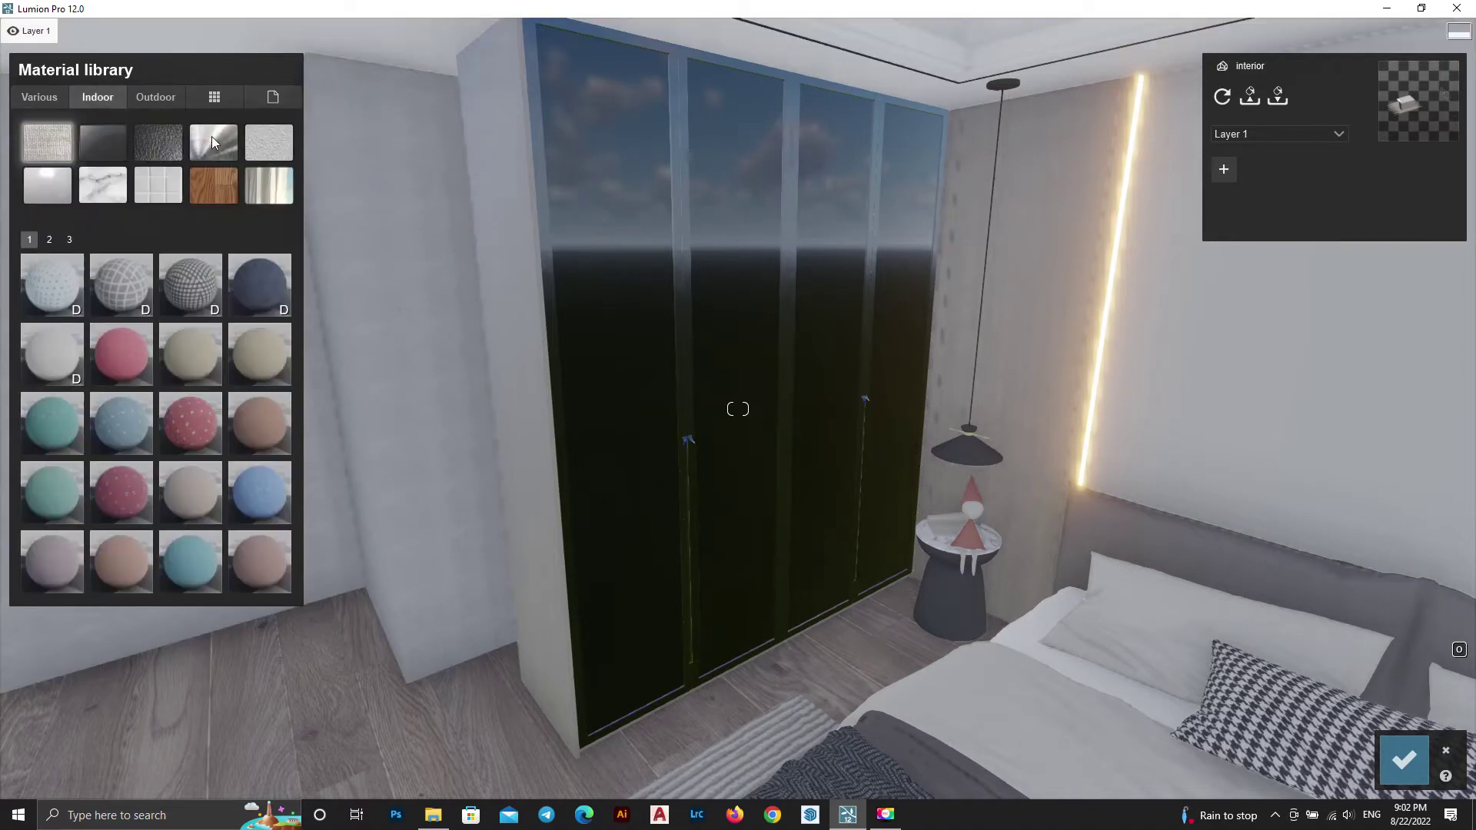
left_click(111, 183)
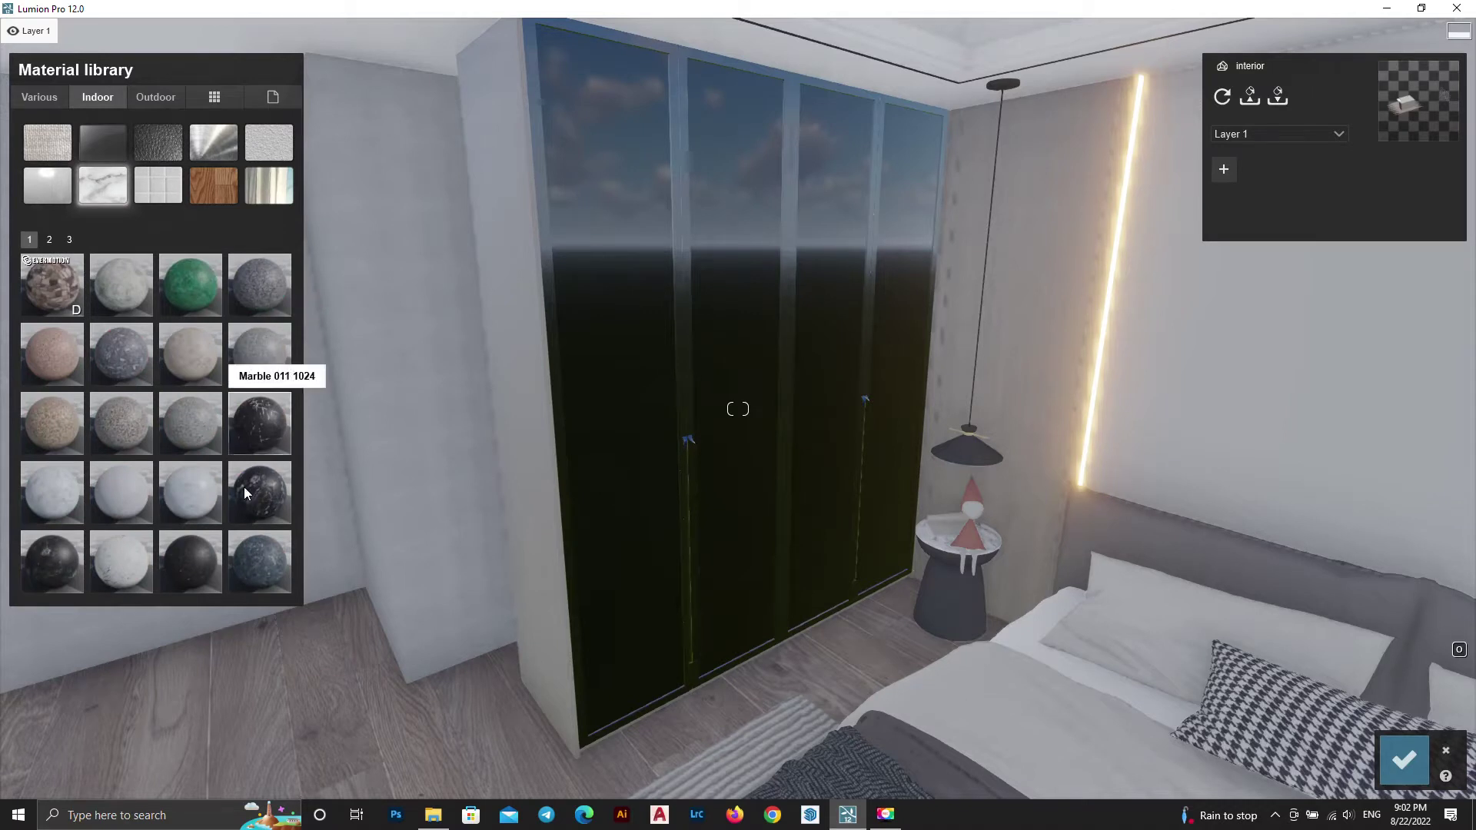
left_click(69, 240)
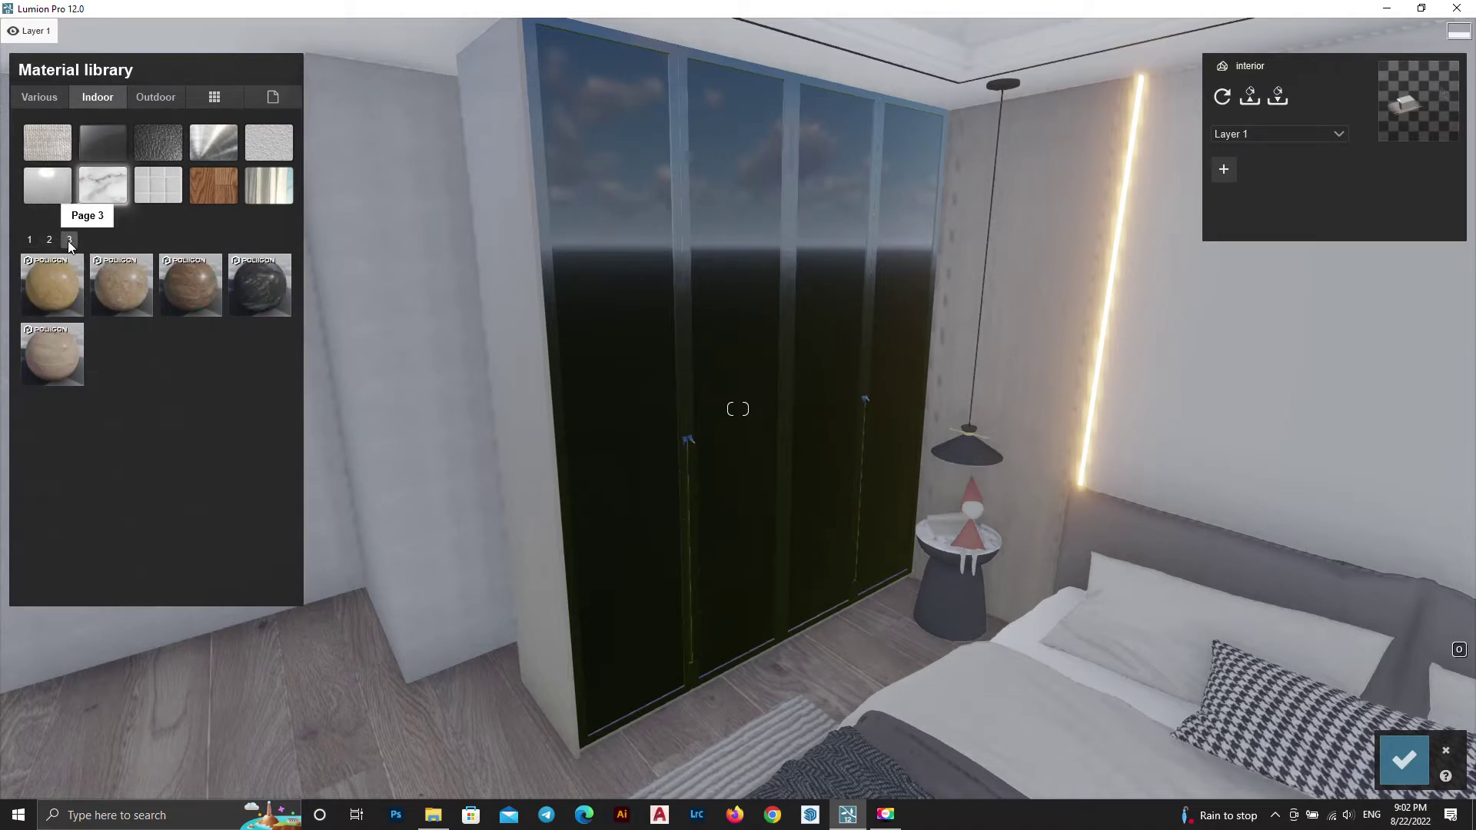
left_click(50, 239)
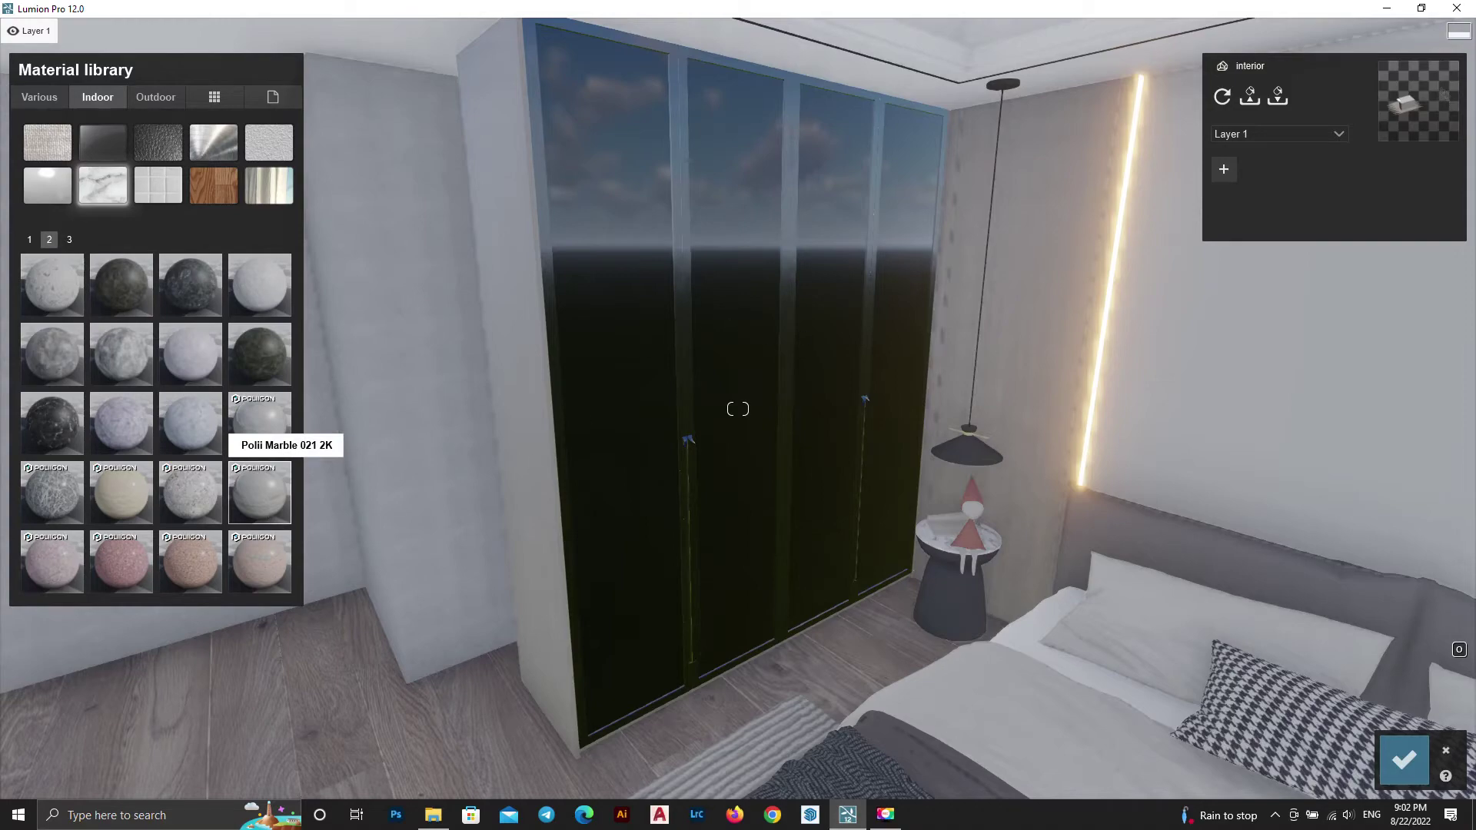
left_click(259, 492)
Lower the marble's reflectivity to fade sky reflections and save
right_click_drag(1201, 635, 896, 499)
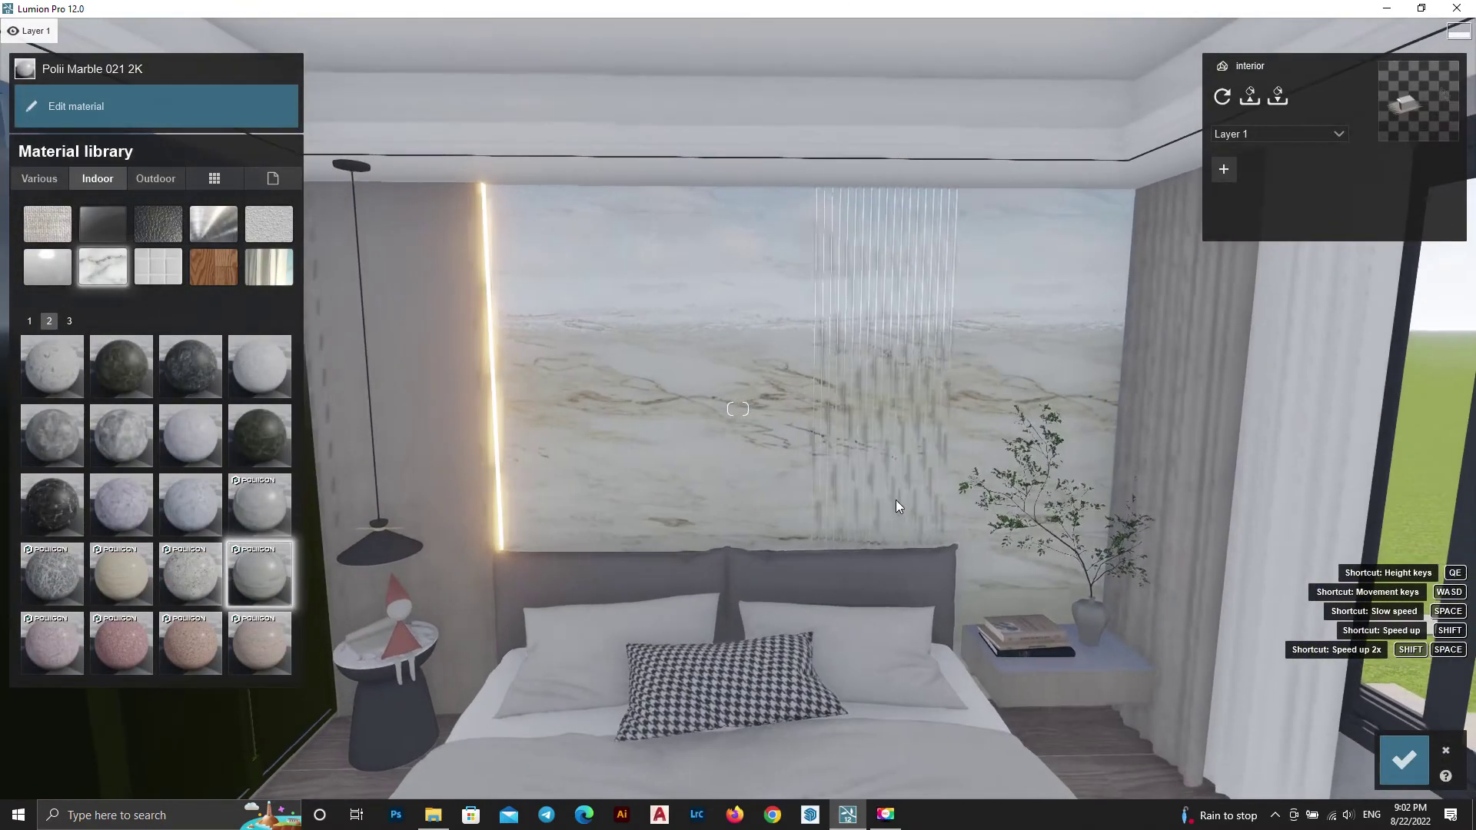
scroll(896, 500, "up", 5)
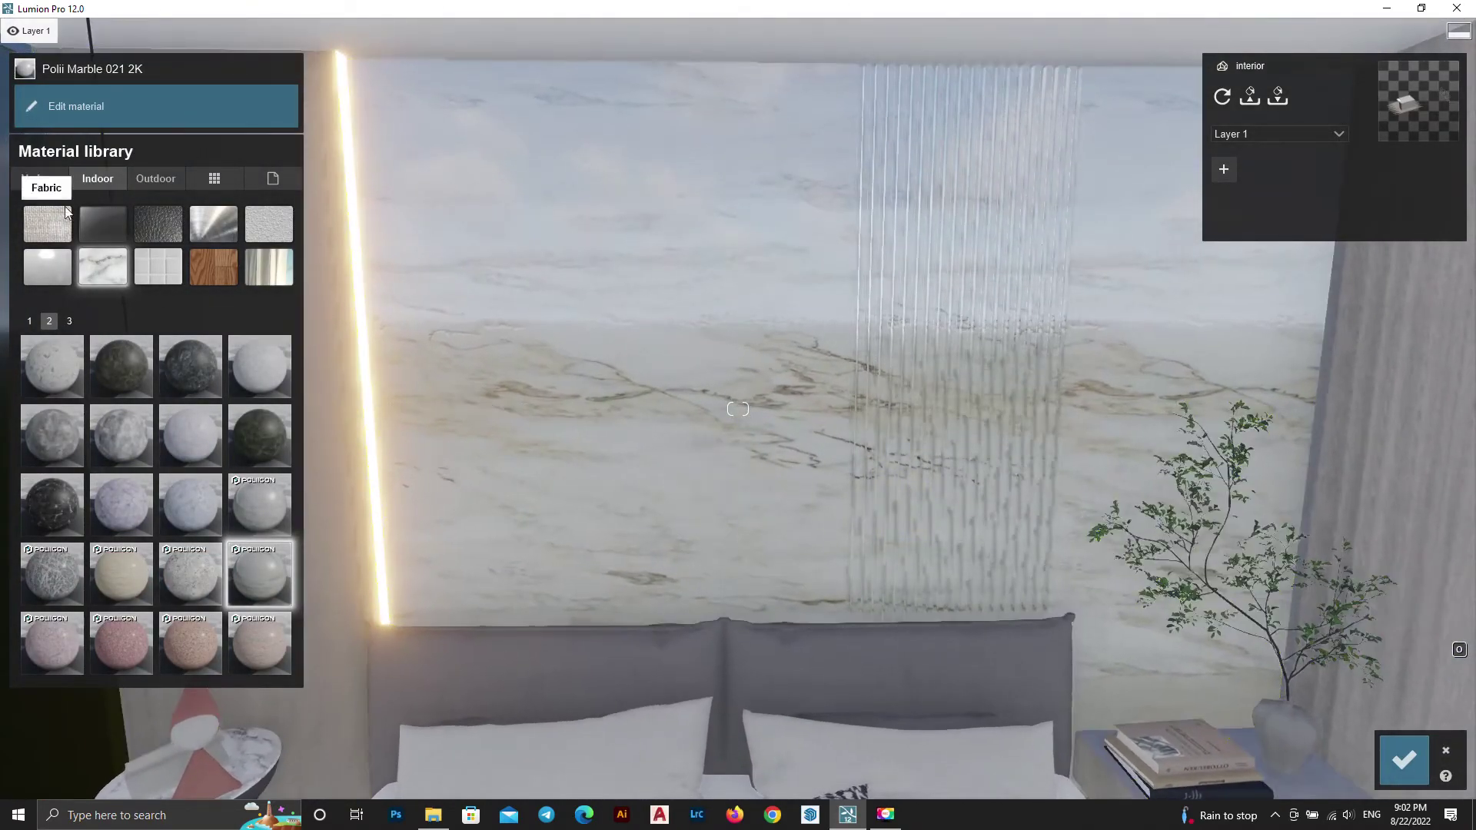
left_click(131, 109)
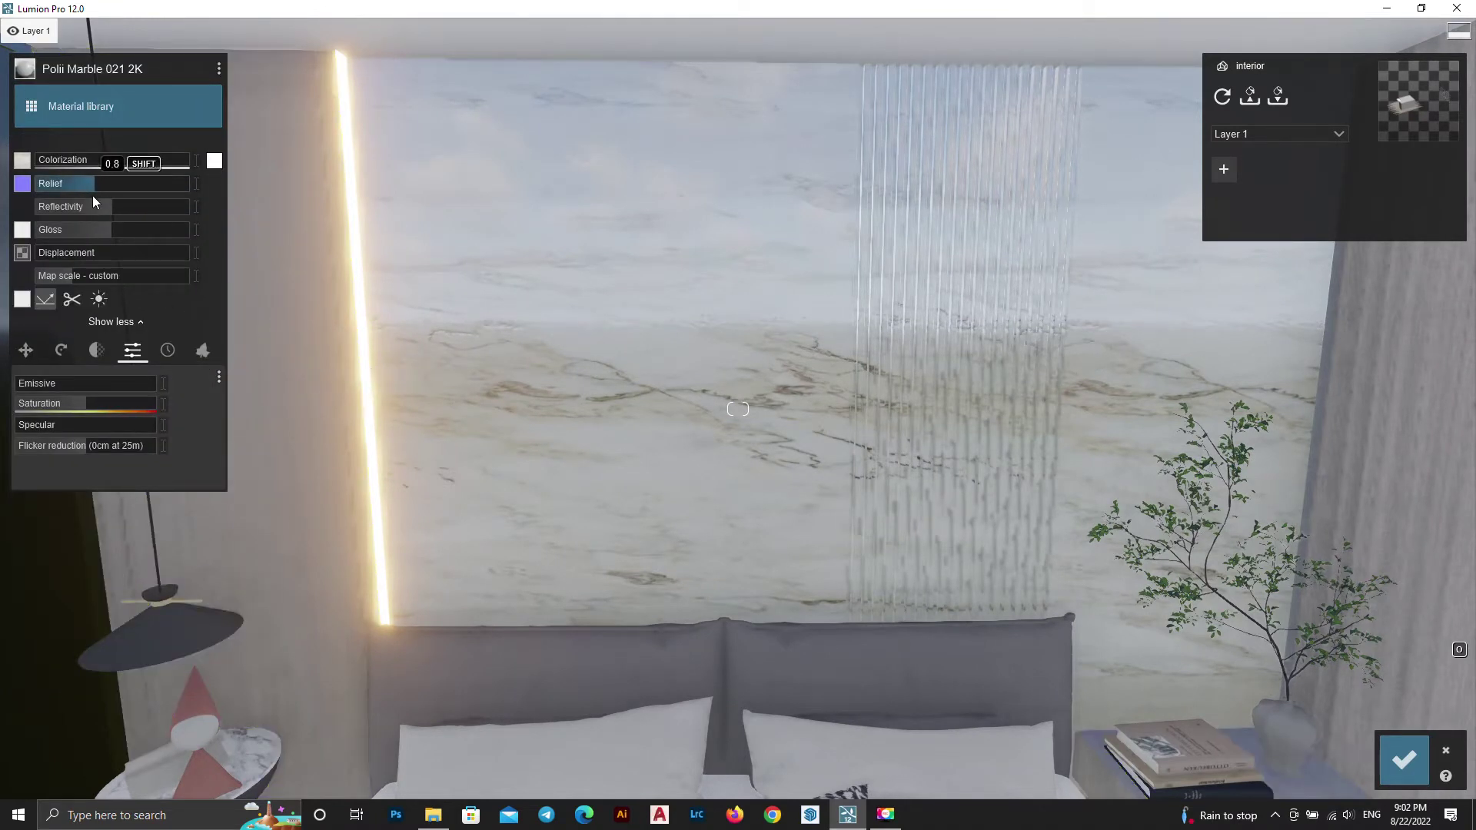
left_click_drag(103, 206, 93, 210)
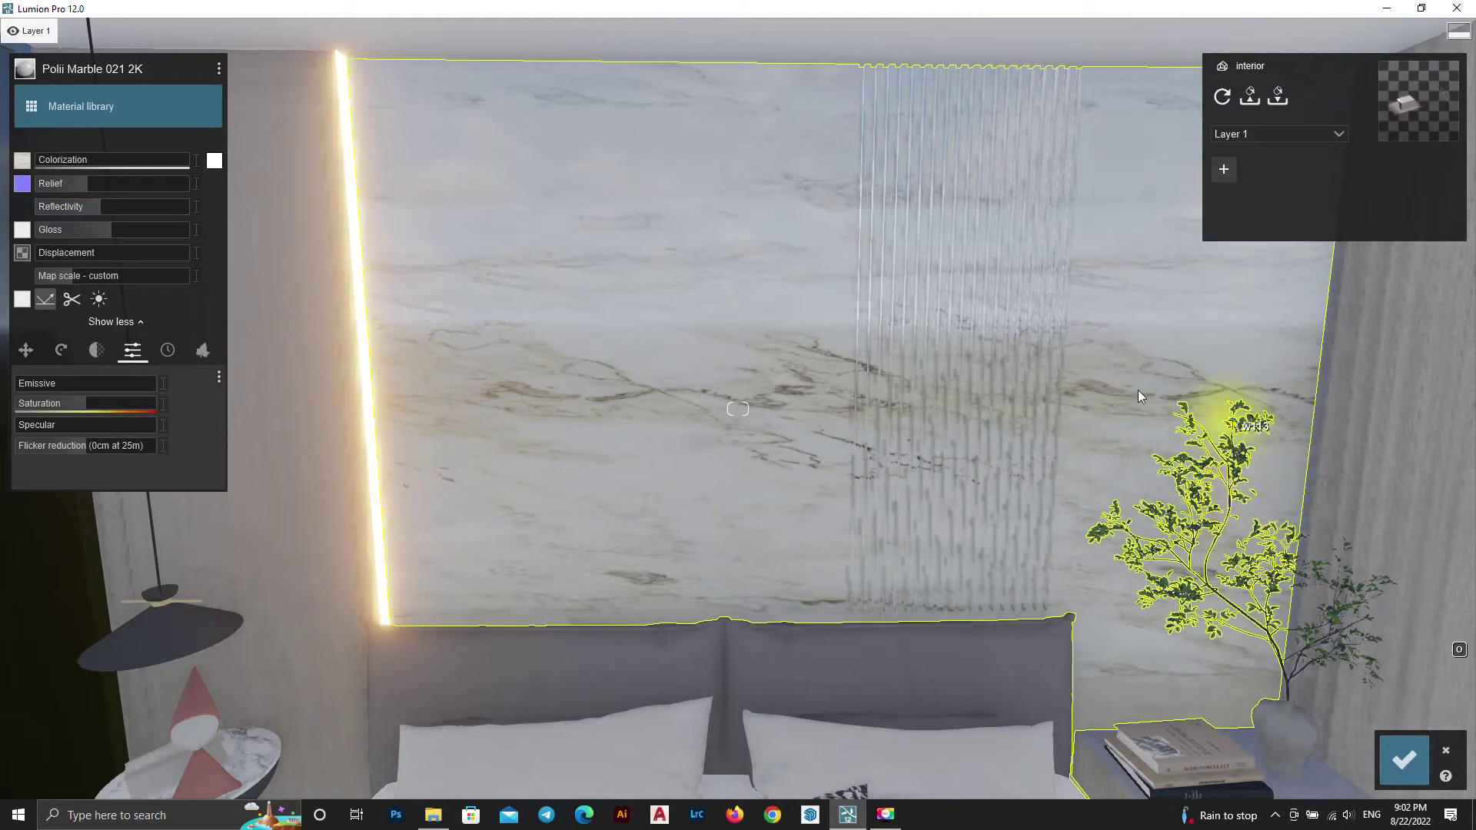
left_click(1404, 759)
scroll(861, 345, "down", 3)
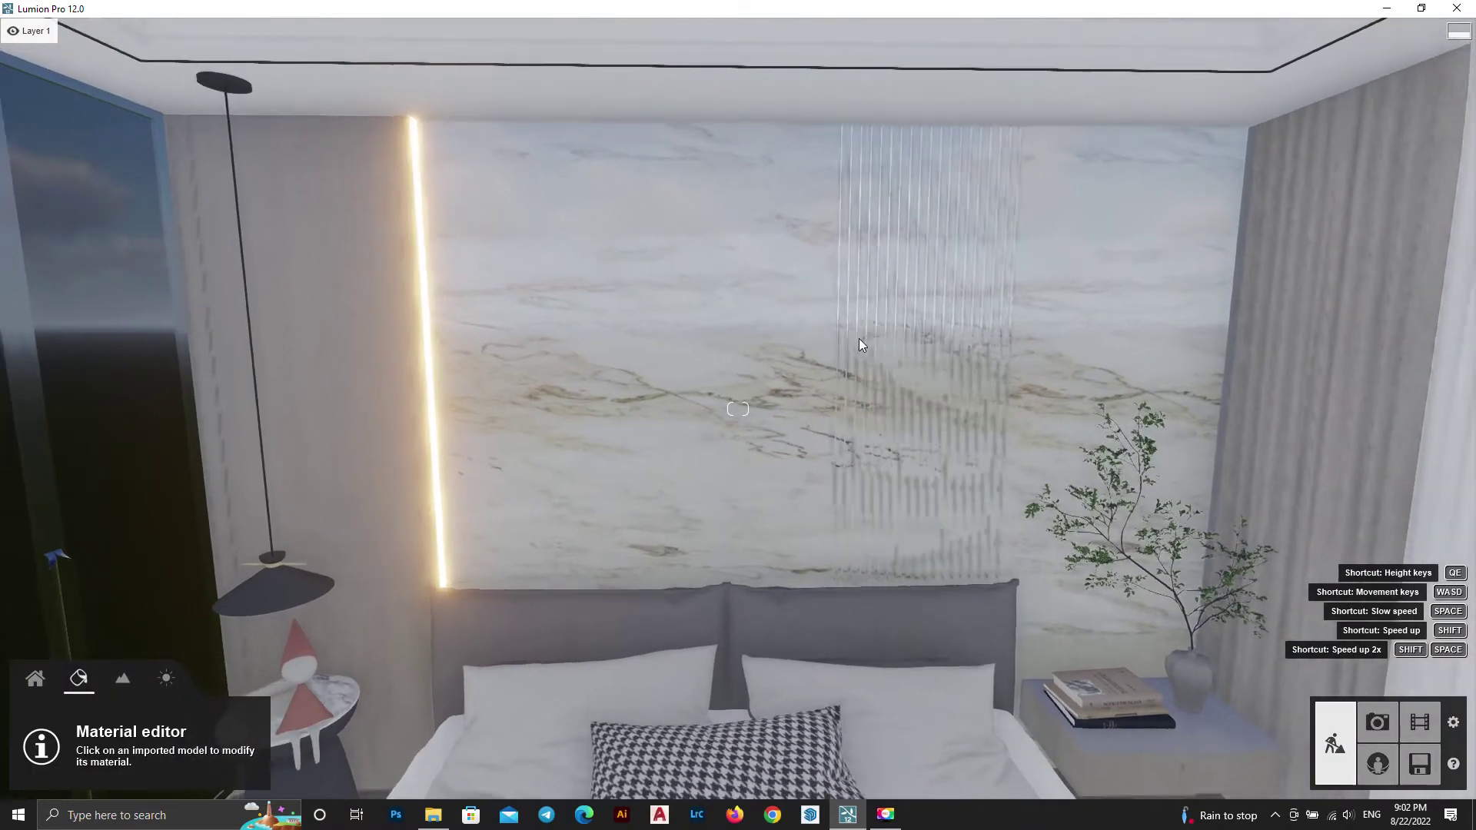
Give the pendant lamp's ceiling fitting a Polii stainless steel from Outdoor Metal page 3
scroll(857, 336, "down", 2)
scroll(832, 280, "down", 2)
scroll(863, 375, "down", 2)
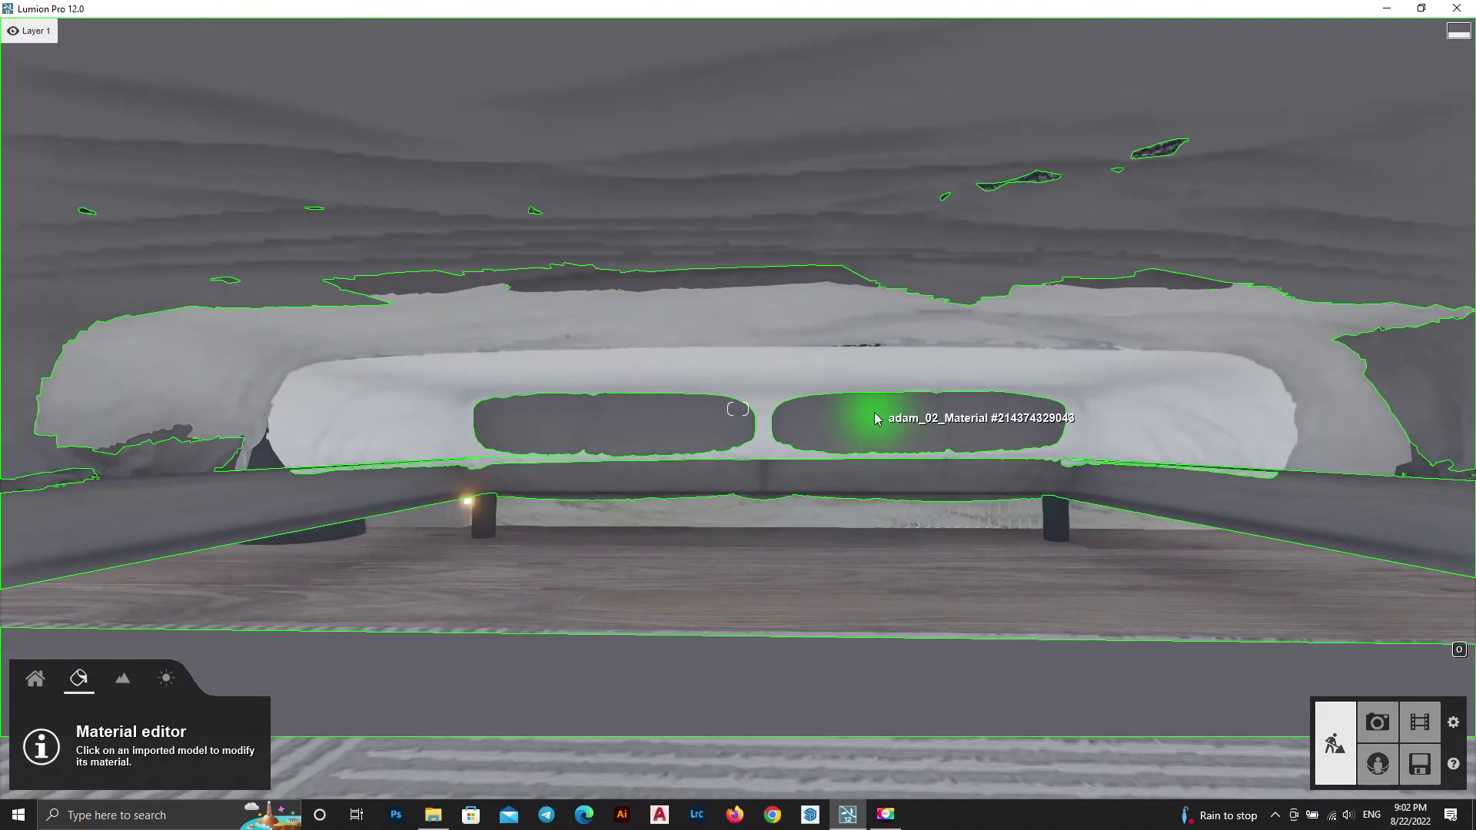
scroll(874, 412, "up", 3)
scroll(860, 410, "up", 3)
scroll(837, 403, "up", 2)
right_click_drag(837, 407, 522, 442)
left_click(522, 442)
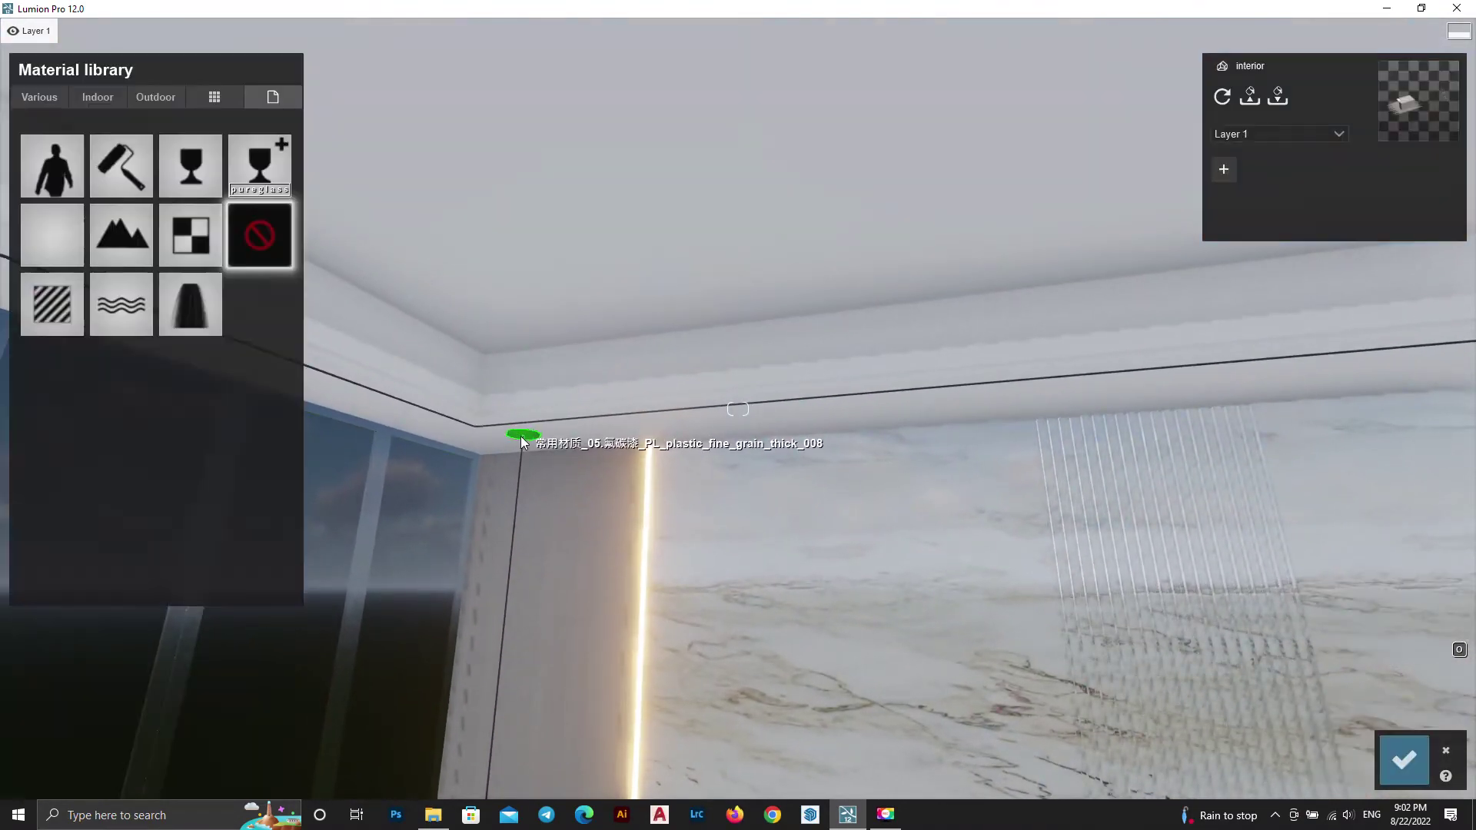
left_click(165, 99)
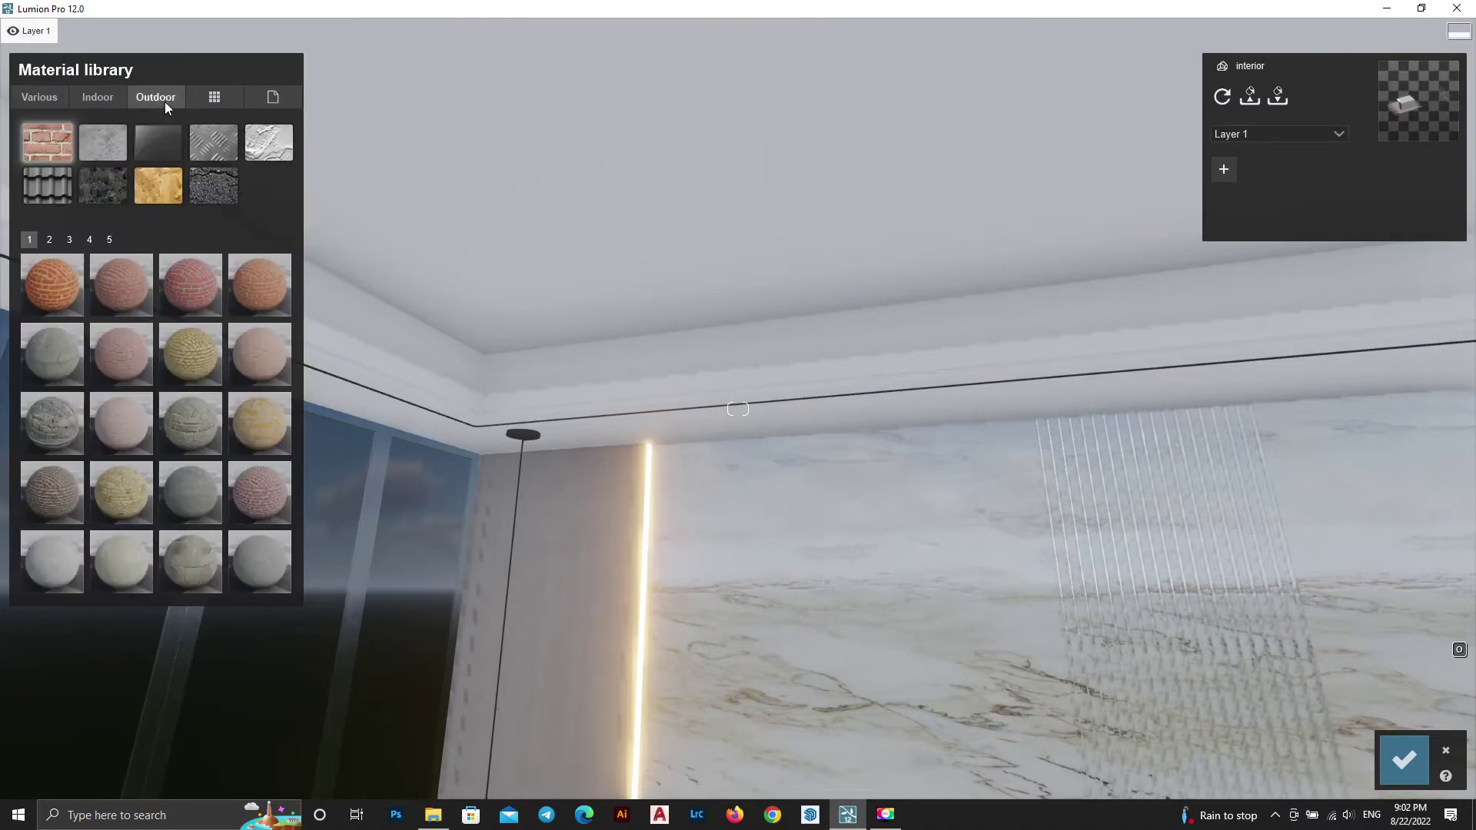
left_click(212, 142)
left_click(69, 239)
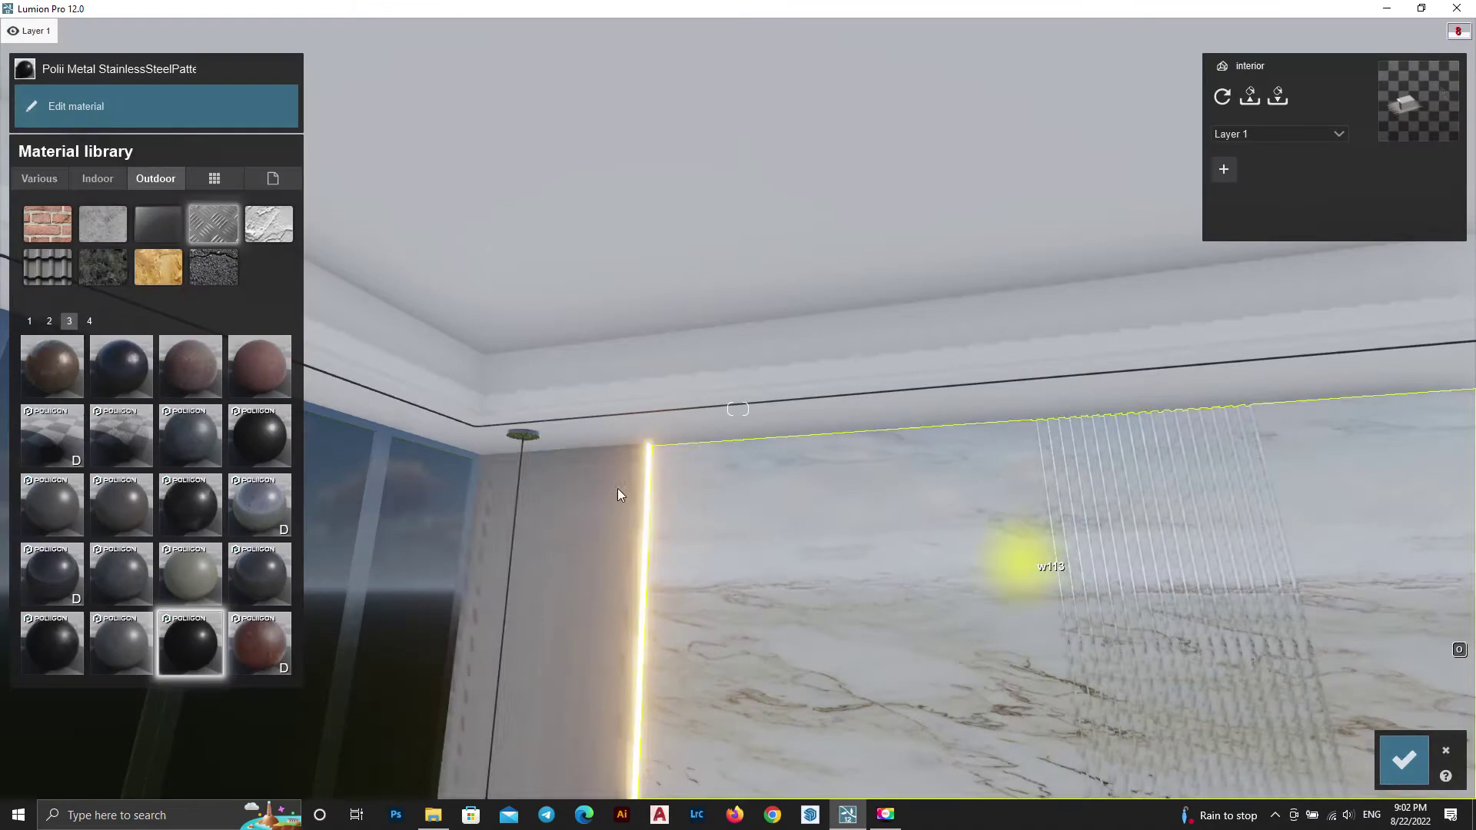
Apply the dark Polii stainless steel to the ceiling trim line and save
left_click(520, 485)
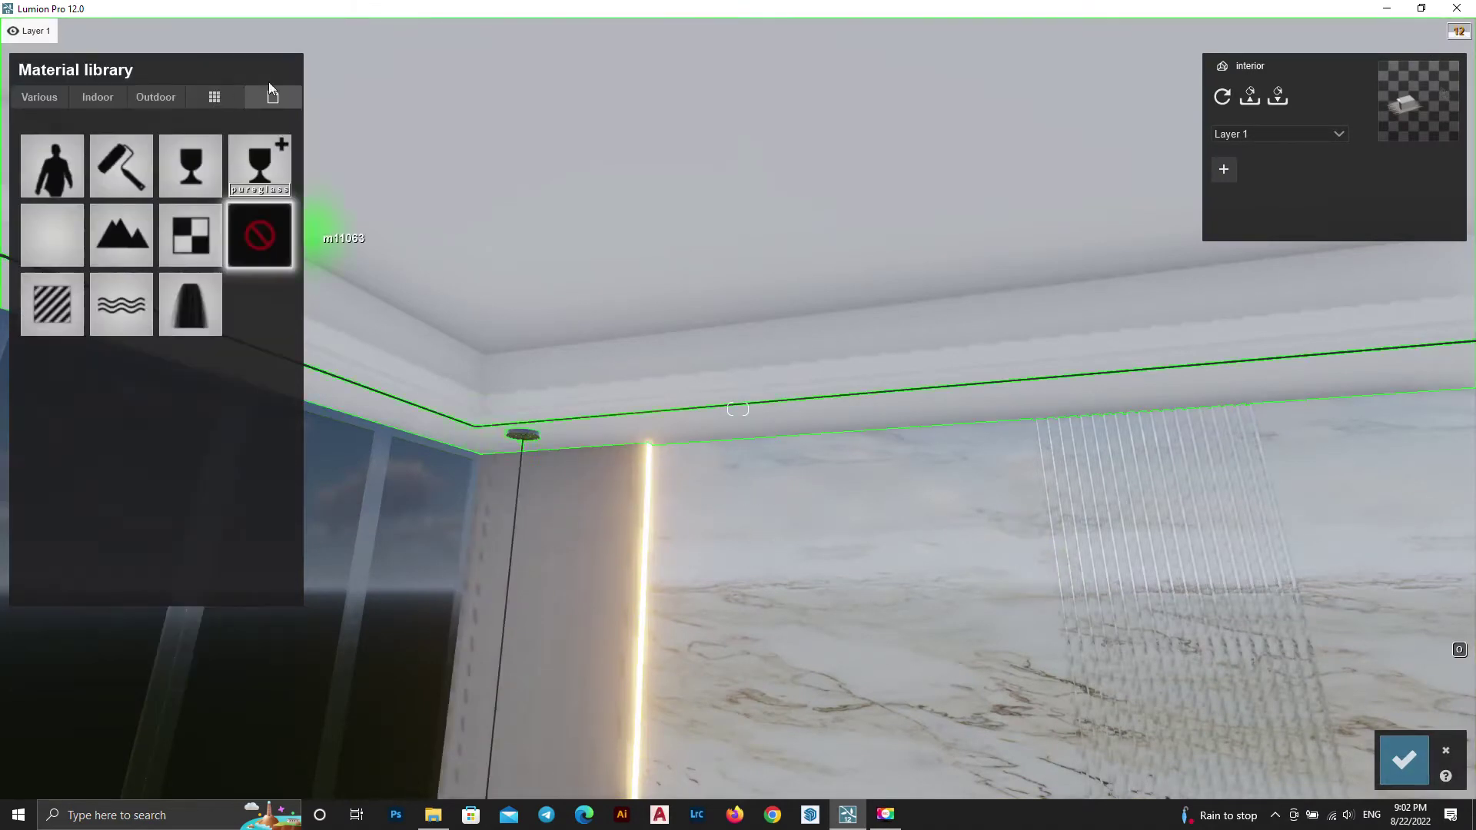
left_click(155, 99)
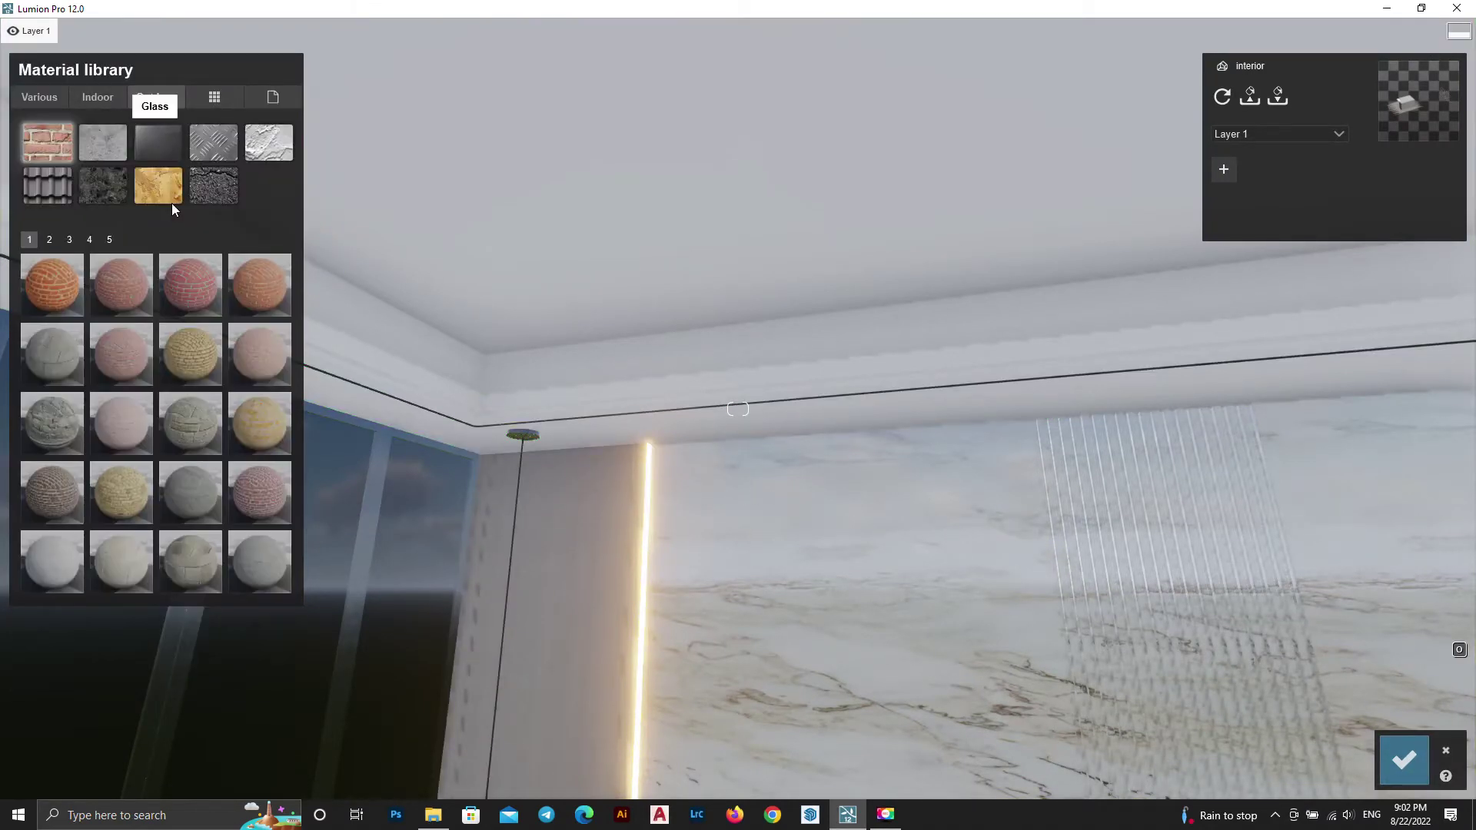
left_click(89, 239)
left_click(69, 240)
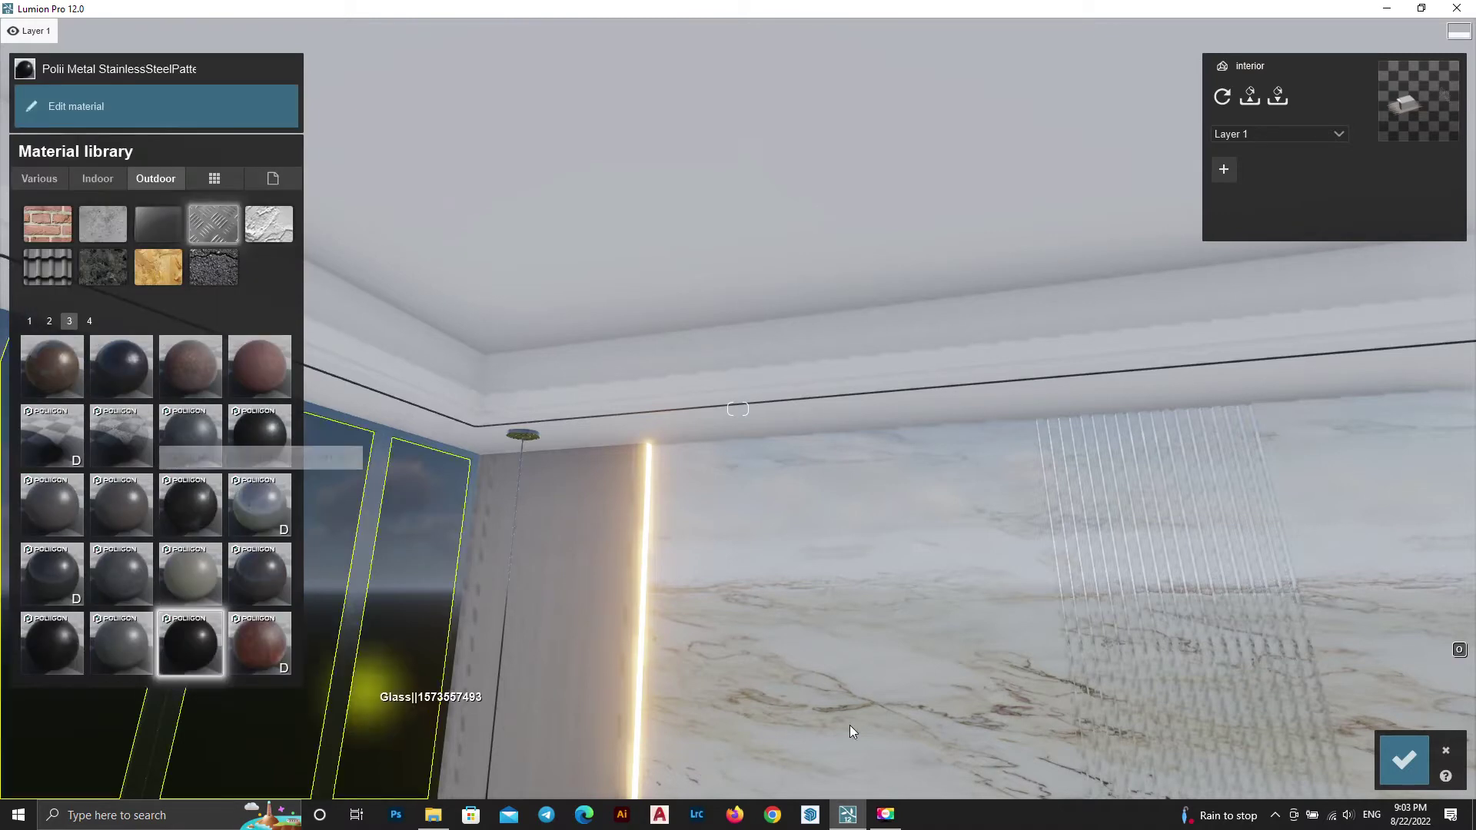
left_click(1414, 763)
key("s")
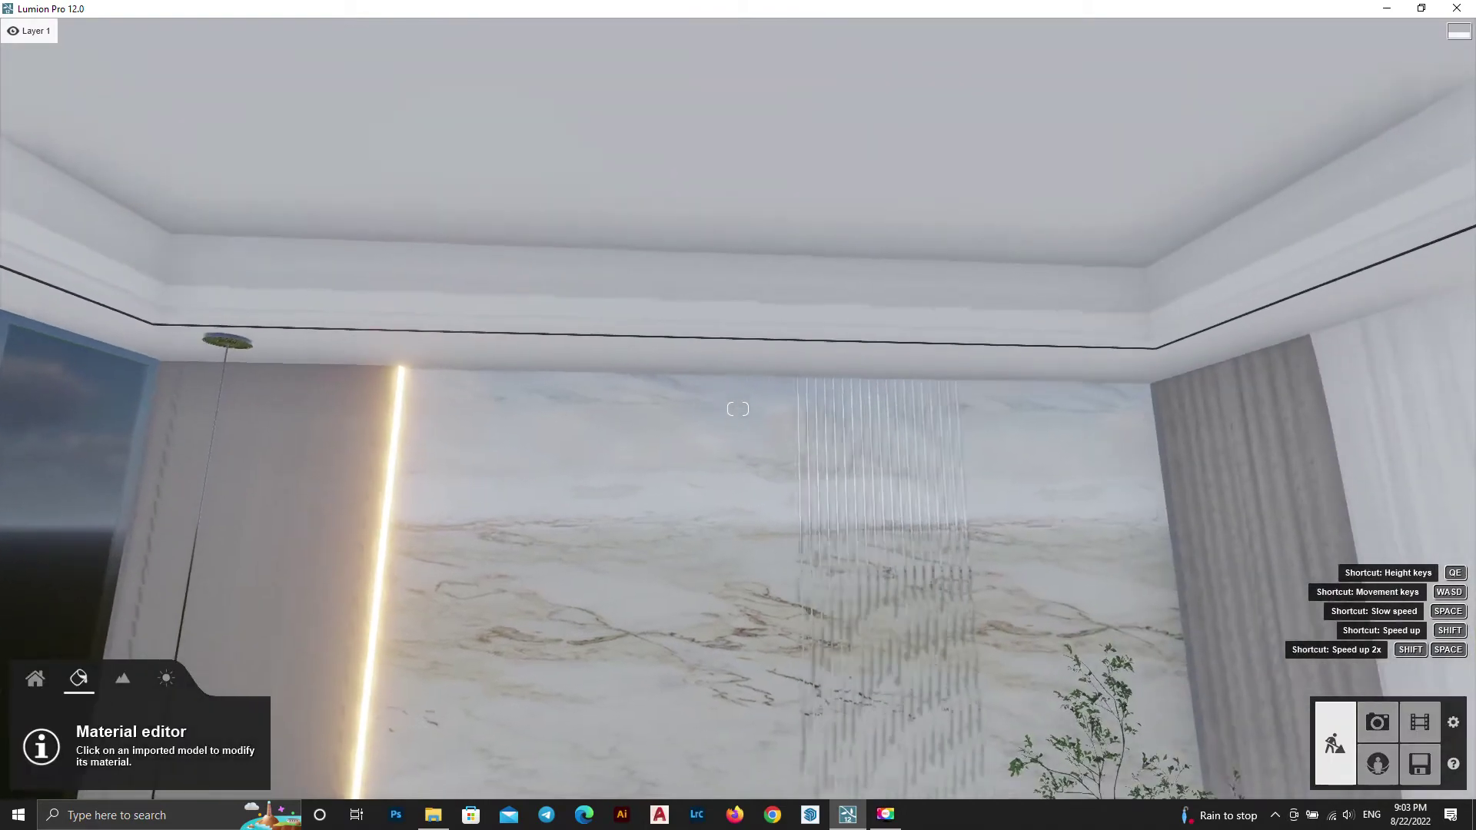
Apply the brown Polii Marble 050 2K from Indoor Stone page 3 to the nightstand vase
key("w")
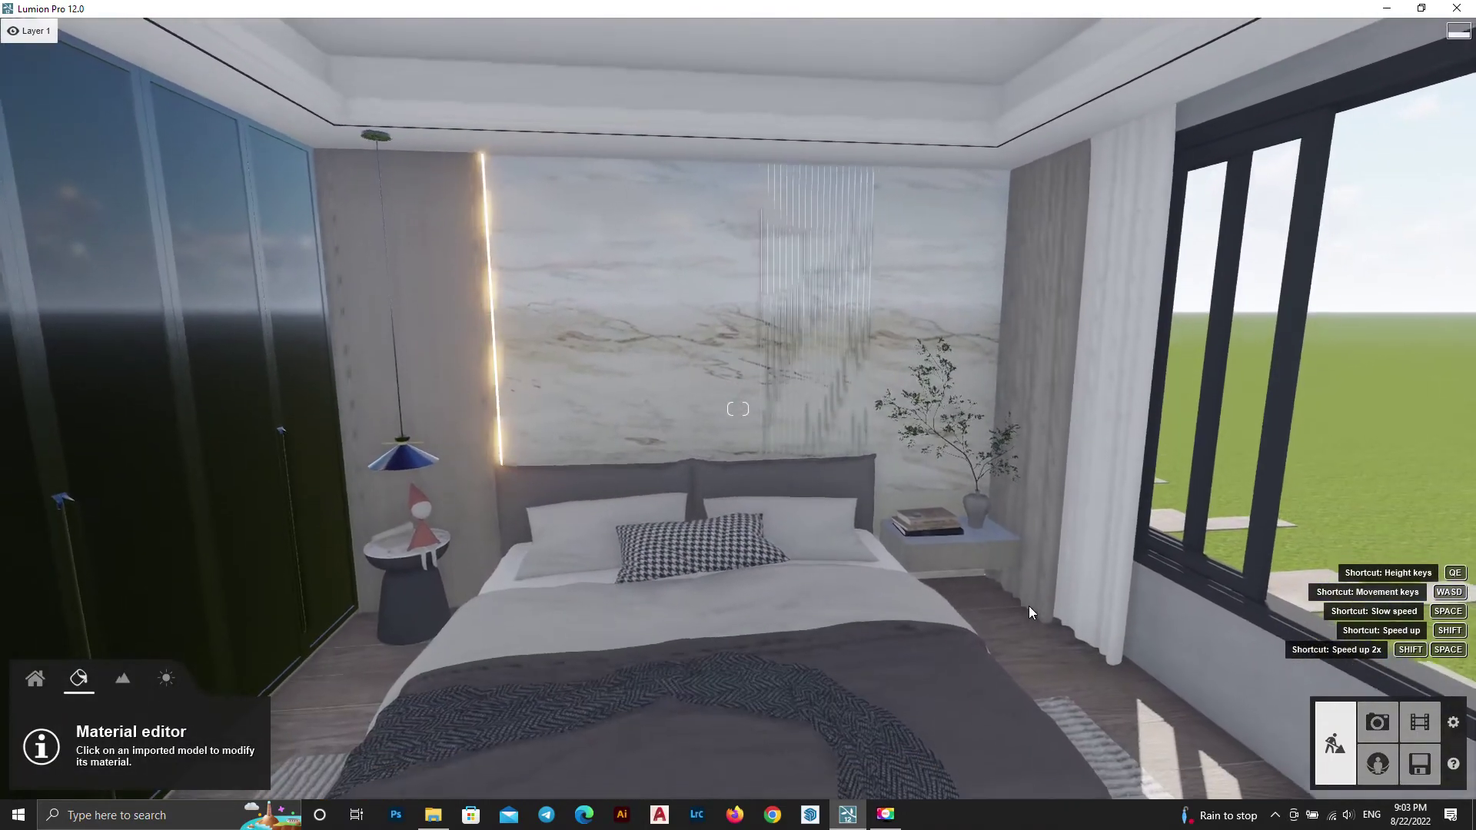
key("d")
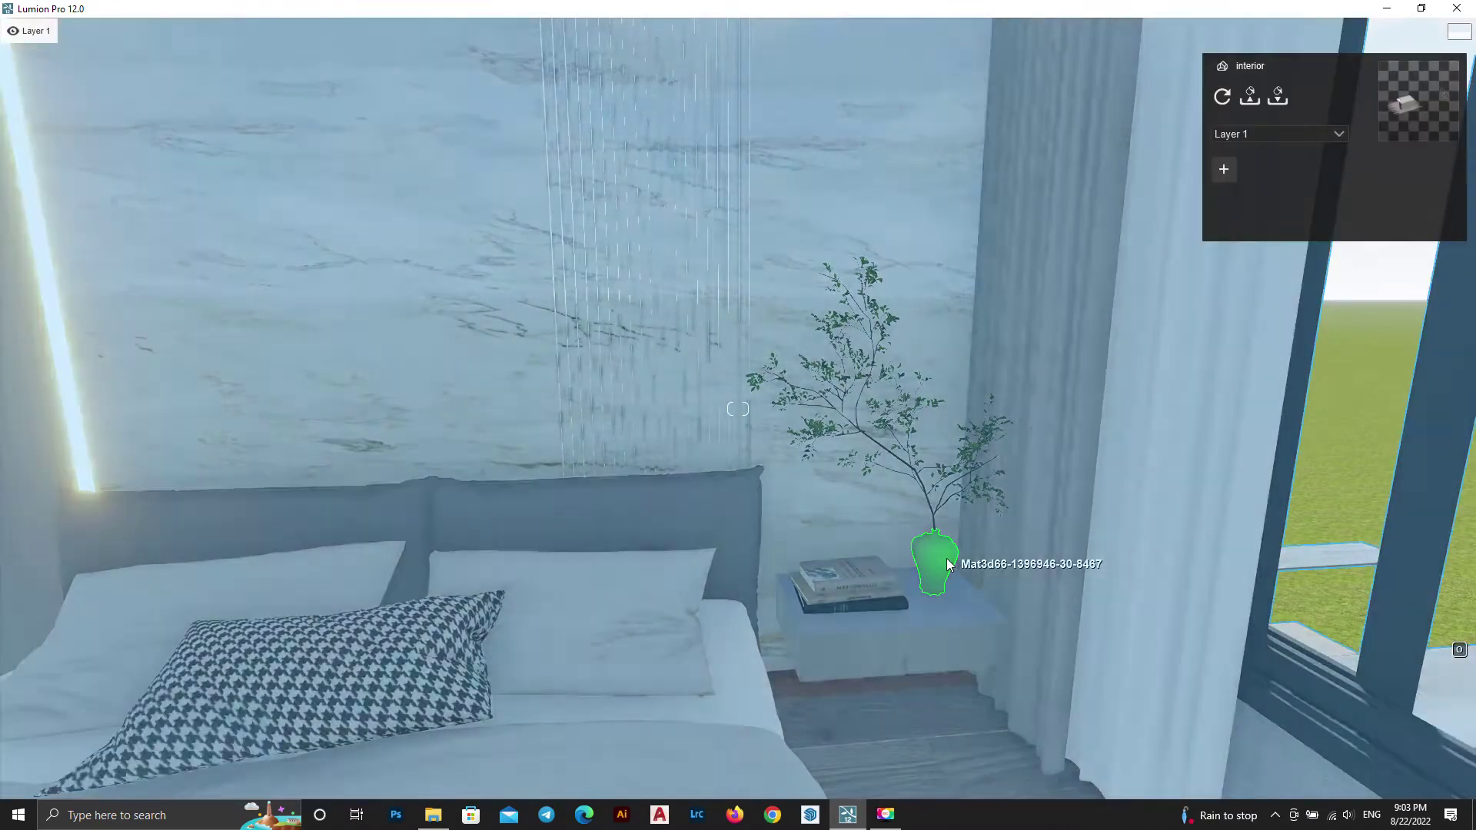
left_click(948, 565)
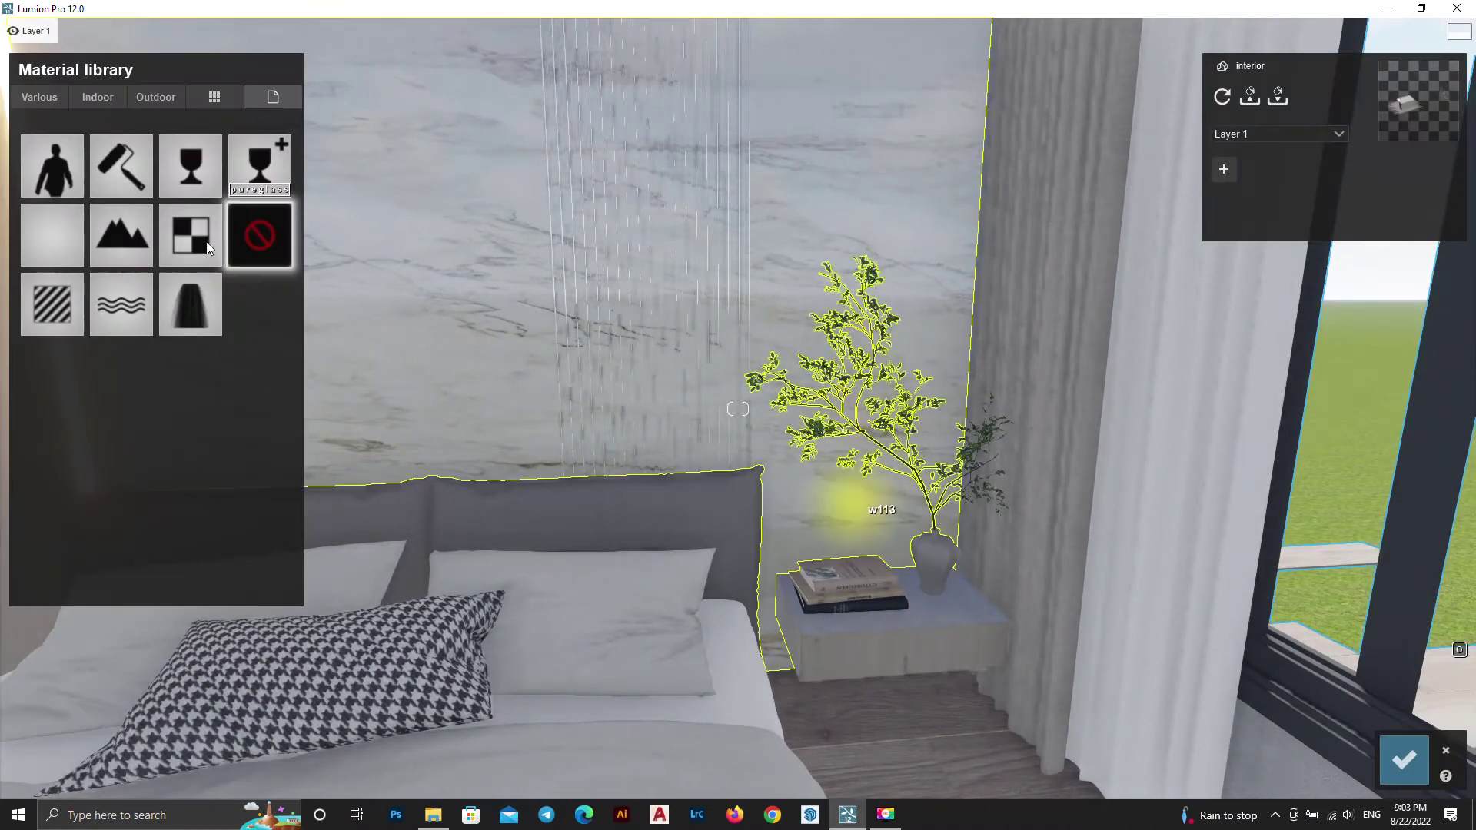
left_click(108, 95)
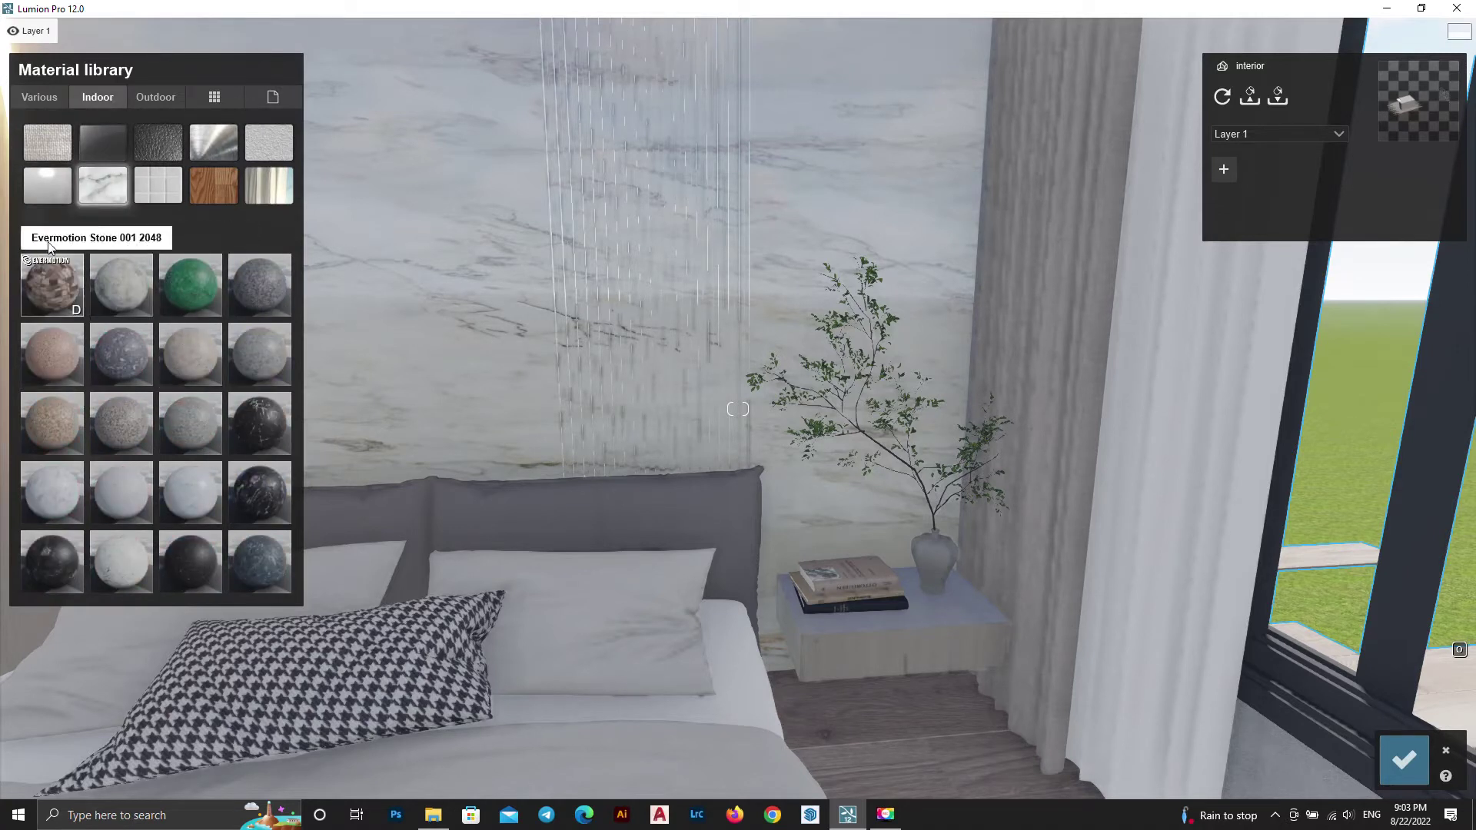
left_click(48, 239)
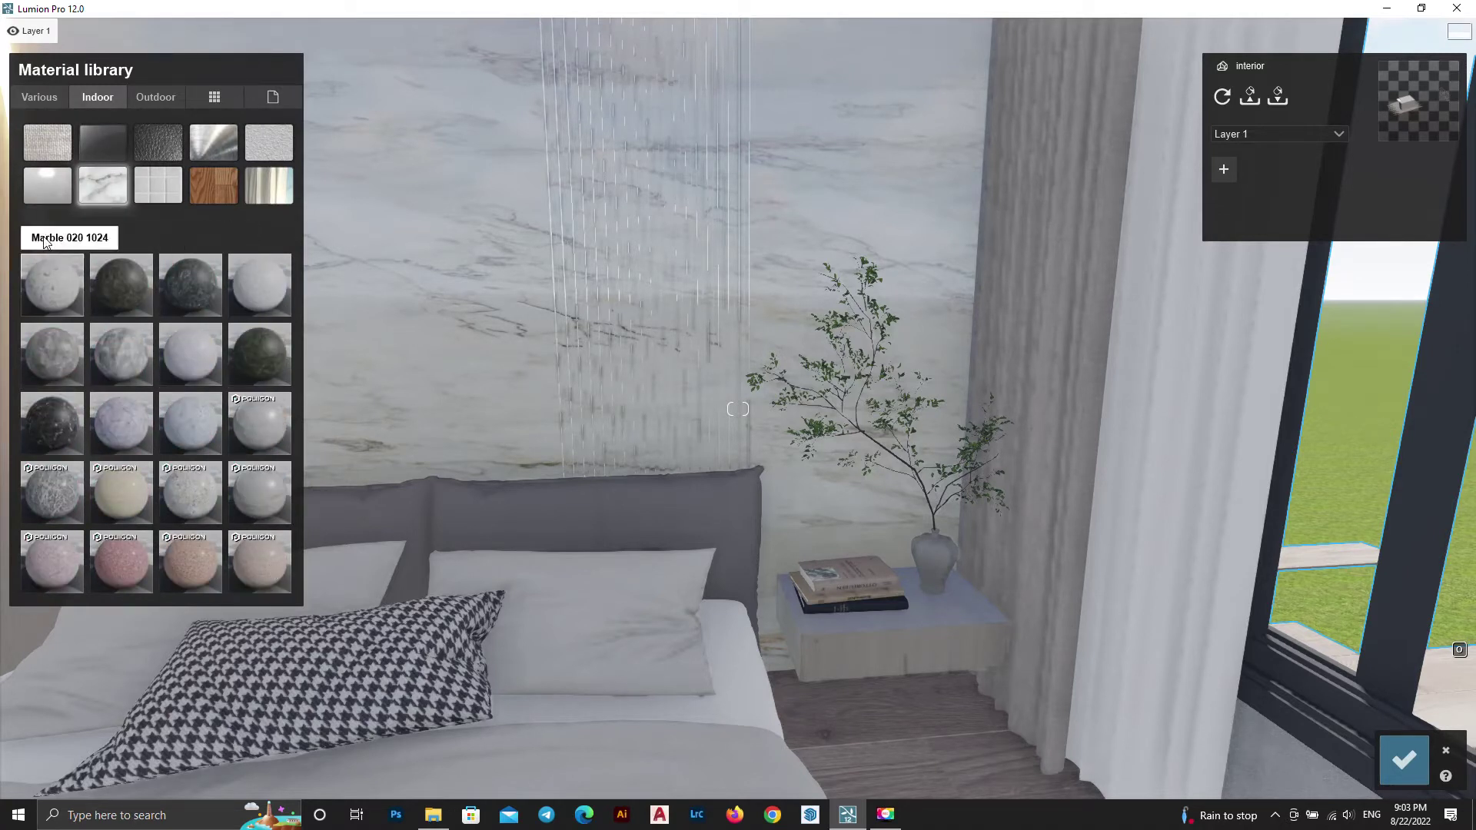
left_click(68, 240)
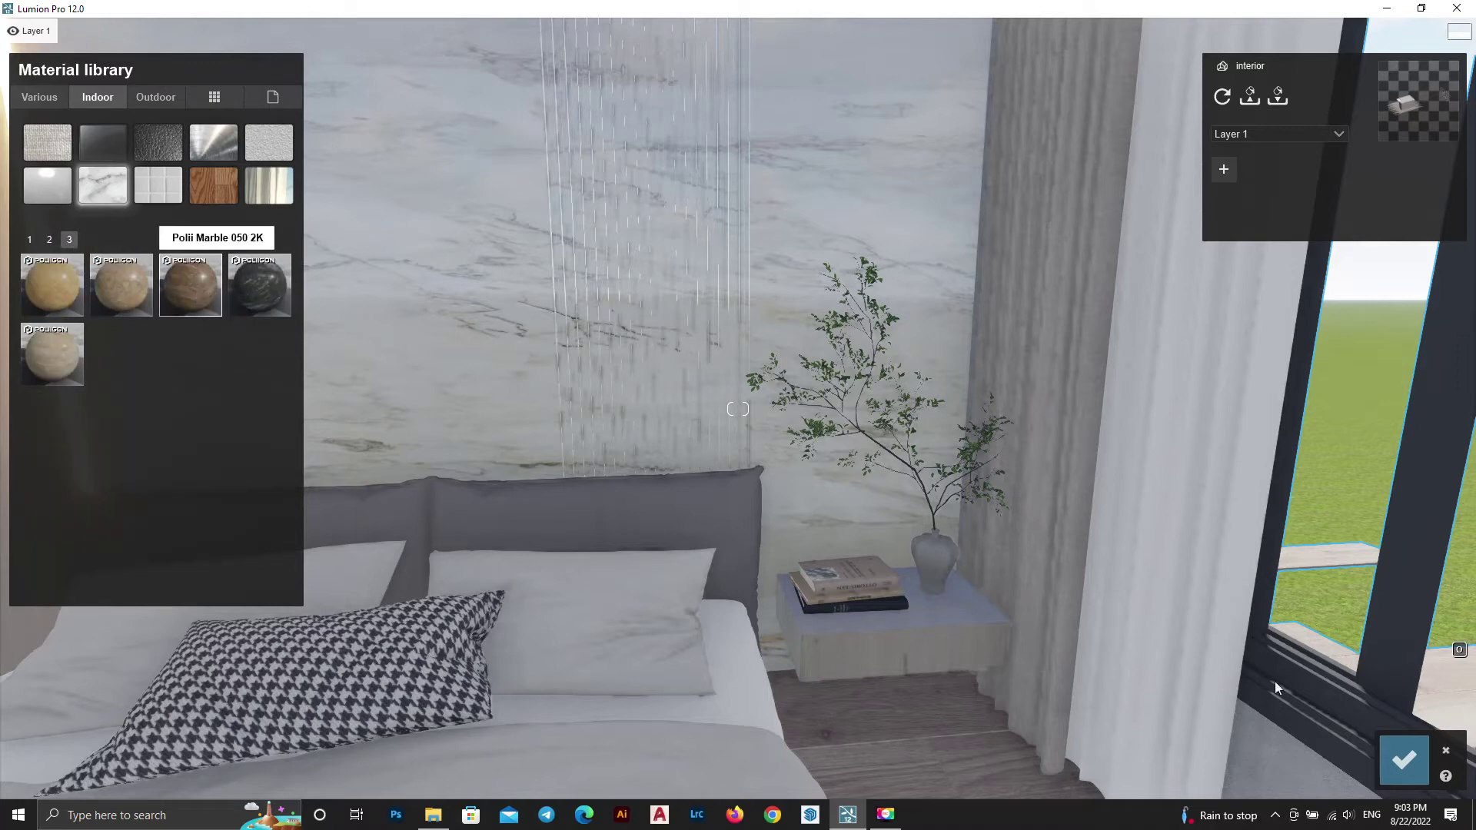
left_click(1401, 759)
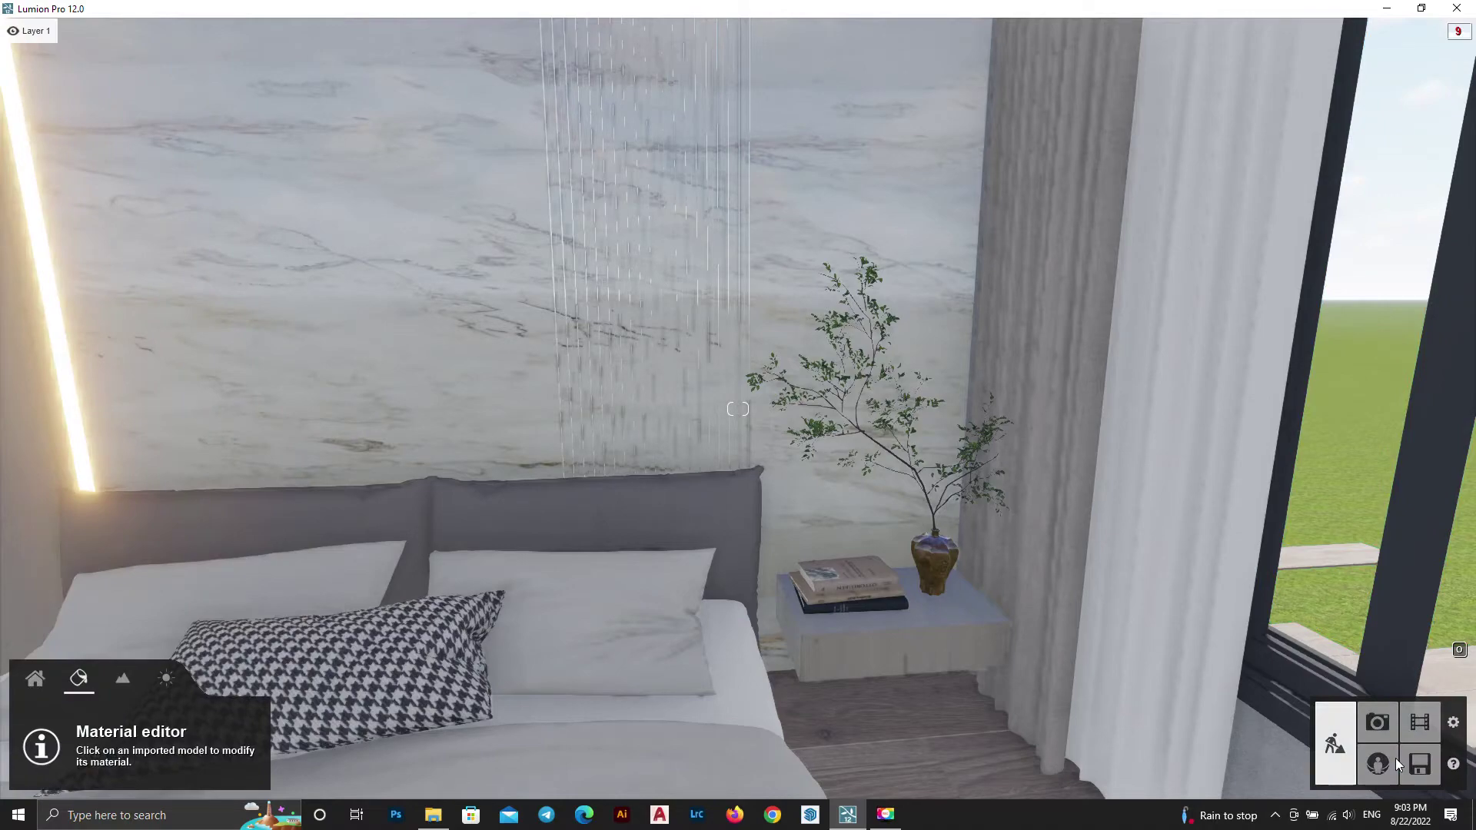
key("s")
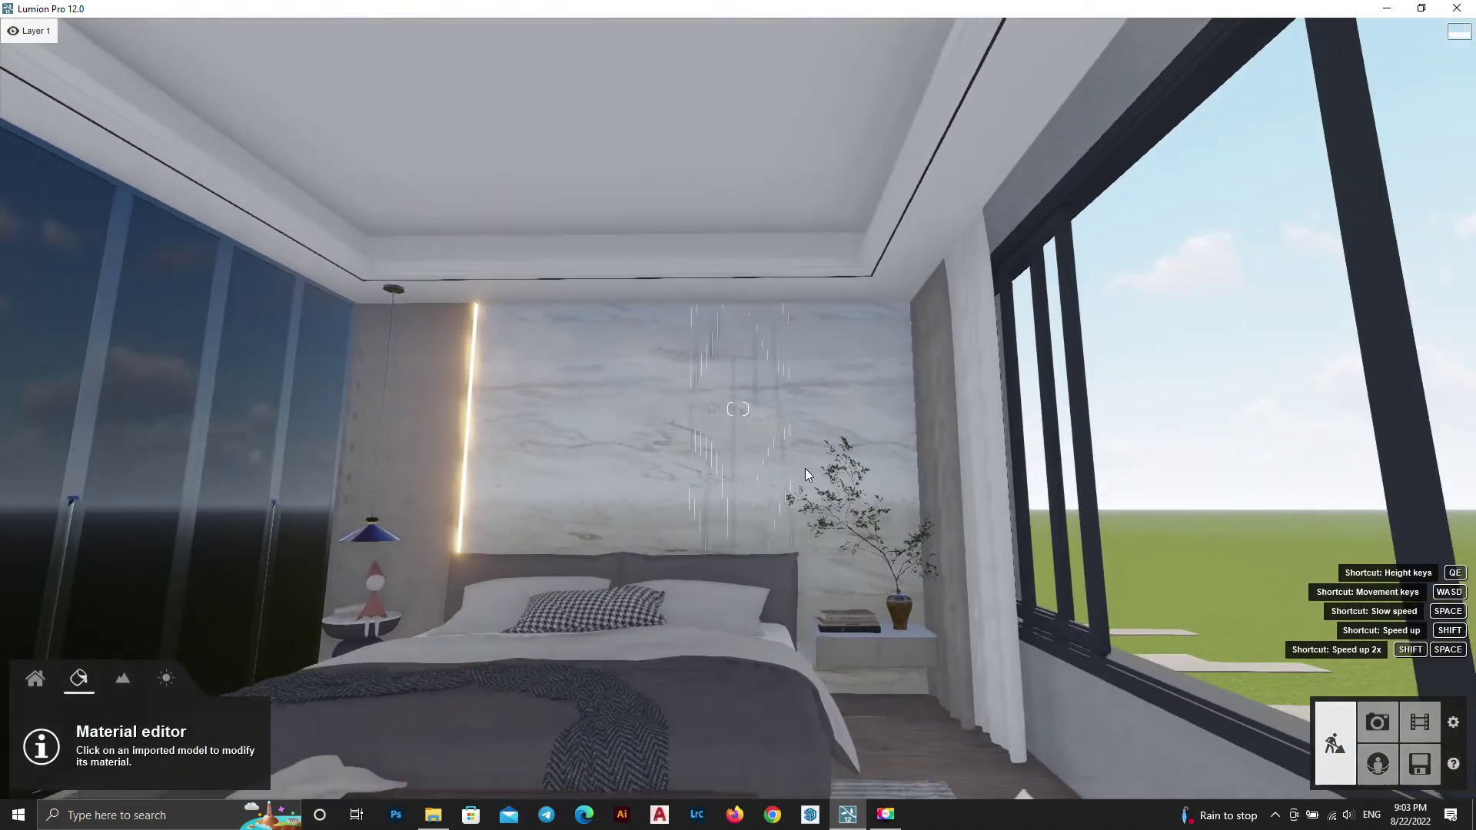
Apply Warm White Fur from the Fur materials to the bench throw and save
right_click_drag(804, 474, 804, 523)
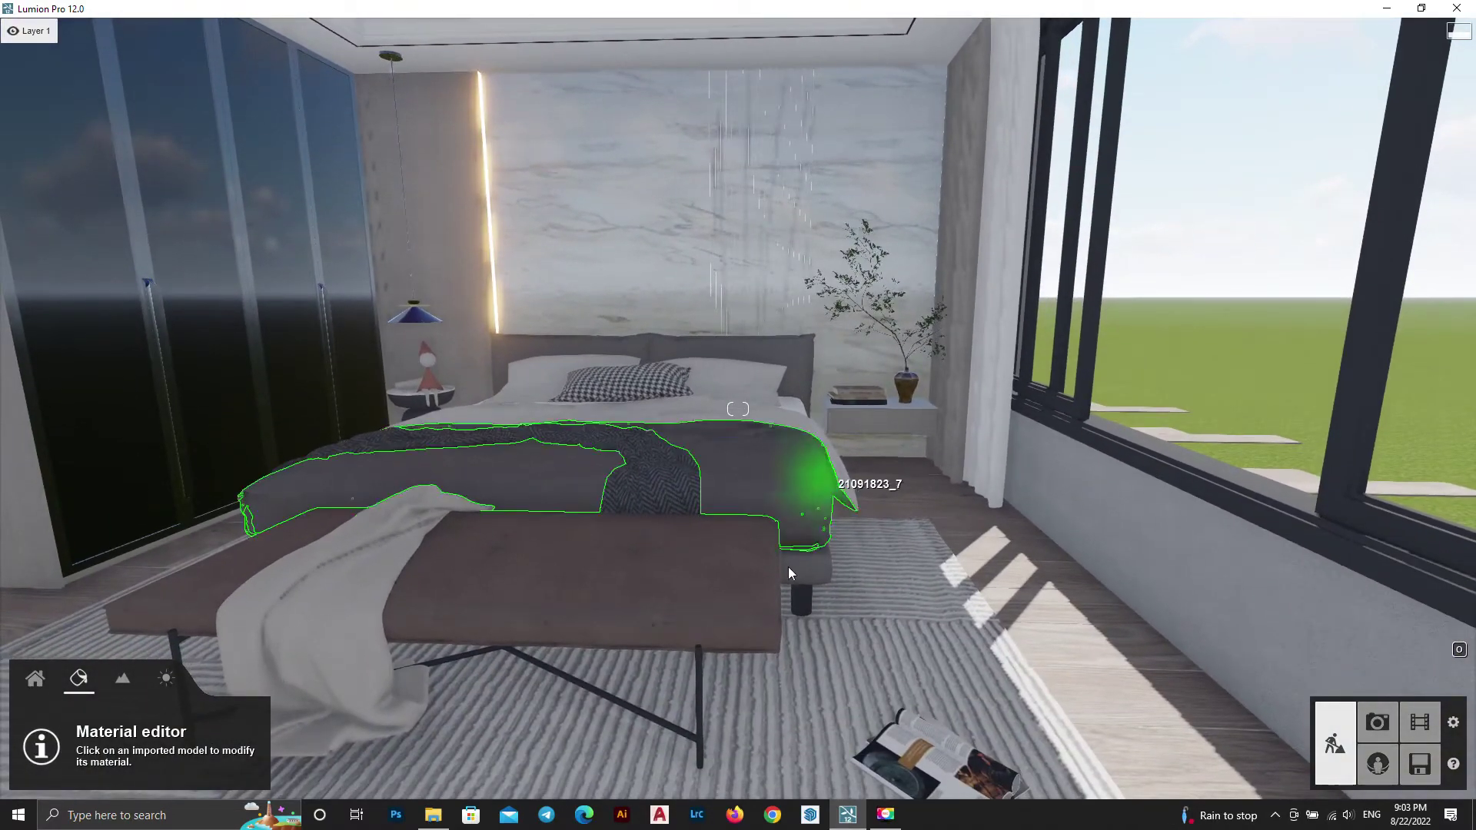
left_click(366, 704)
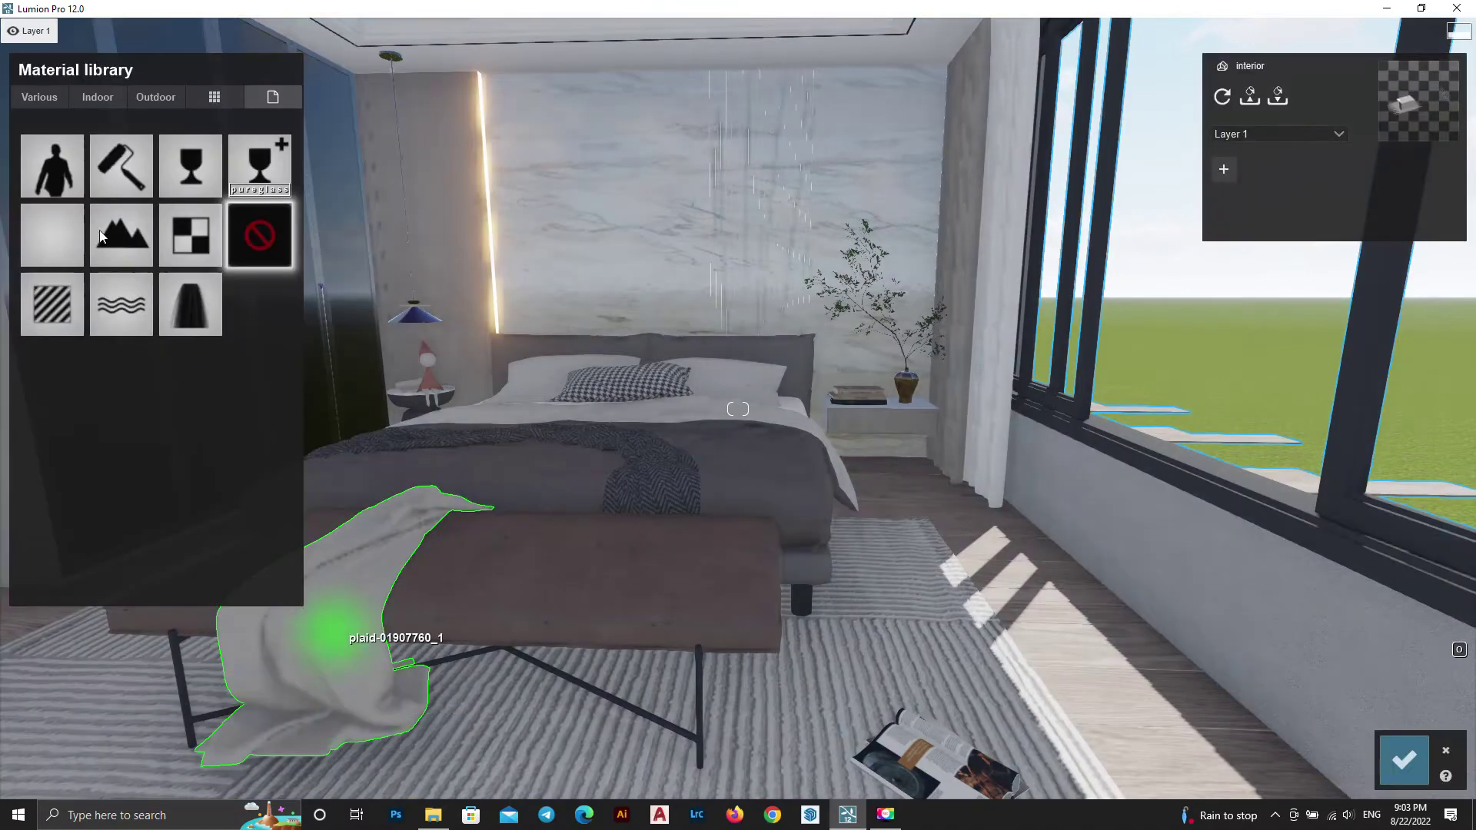
left_click(30, 100)
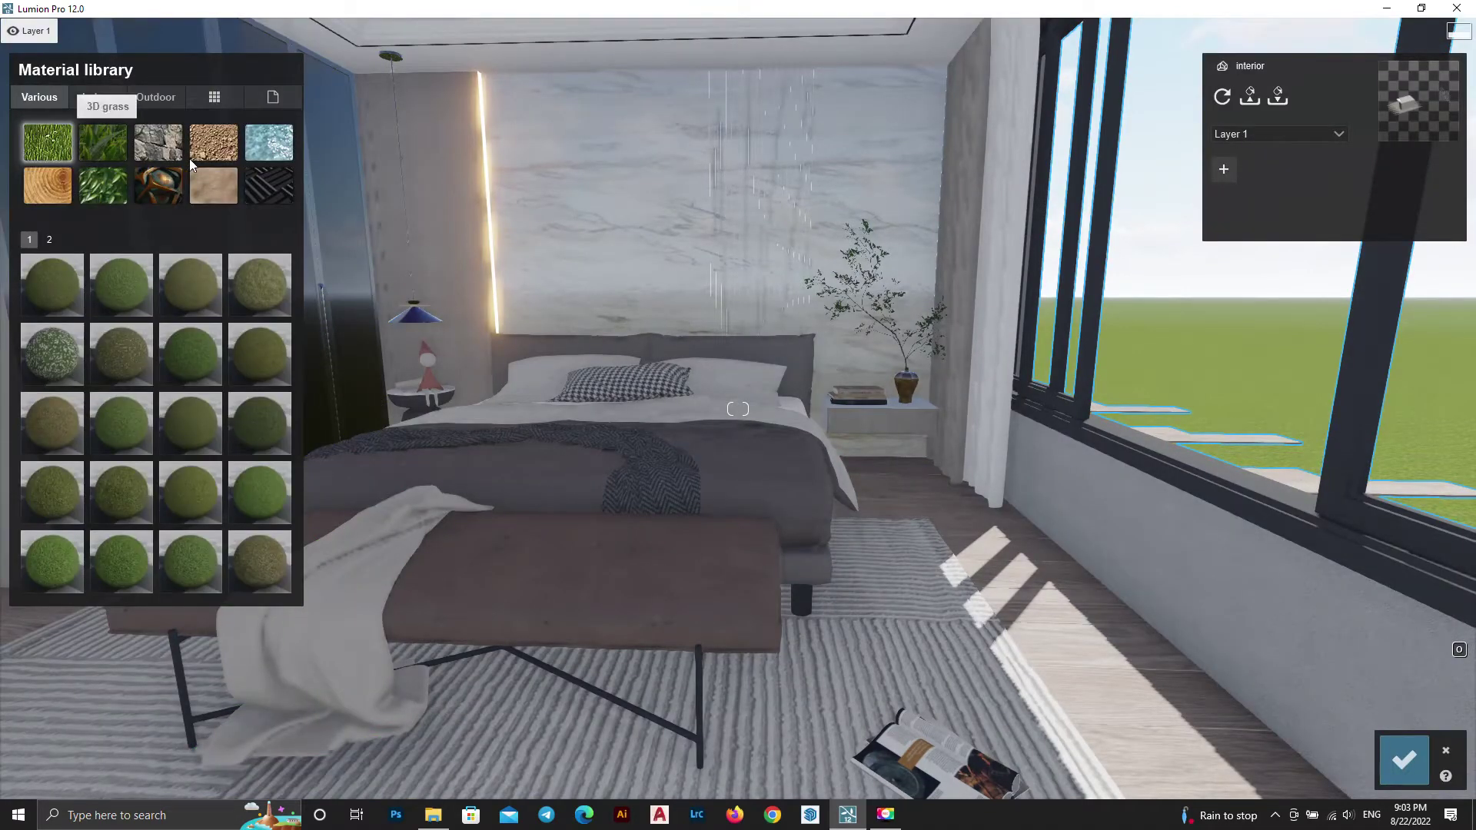
left_click(98, 97)
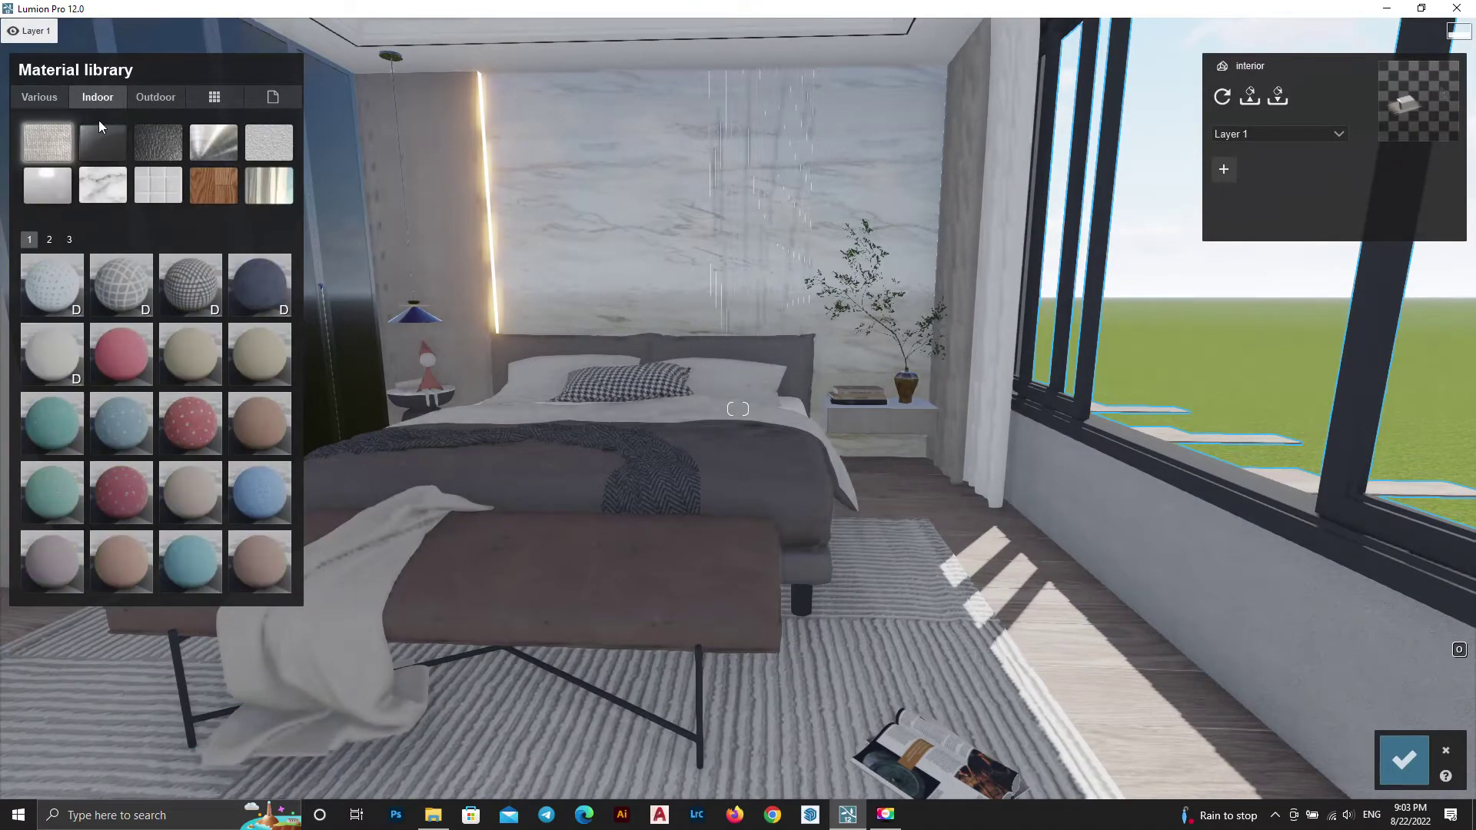
left_click(161, 96)
left_click(217, 96)
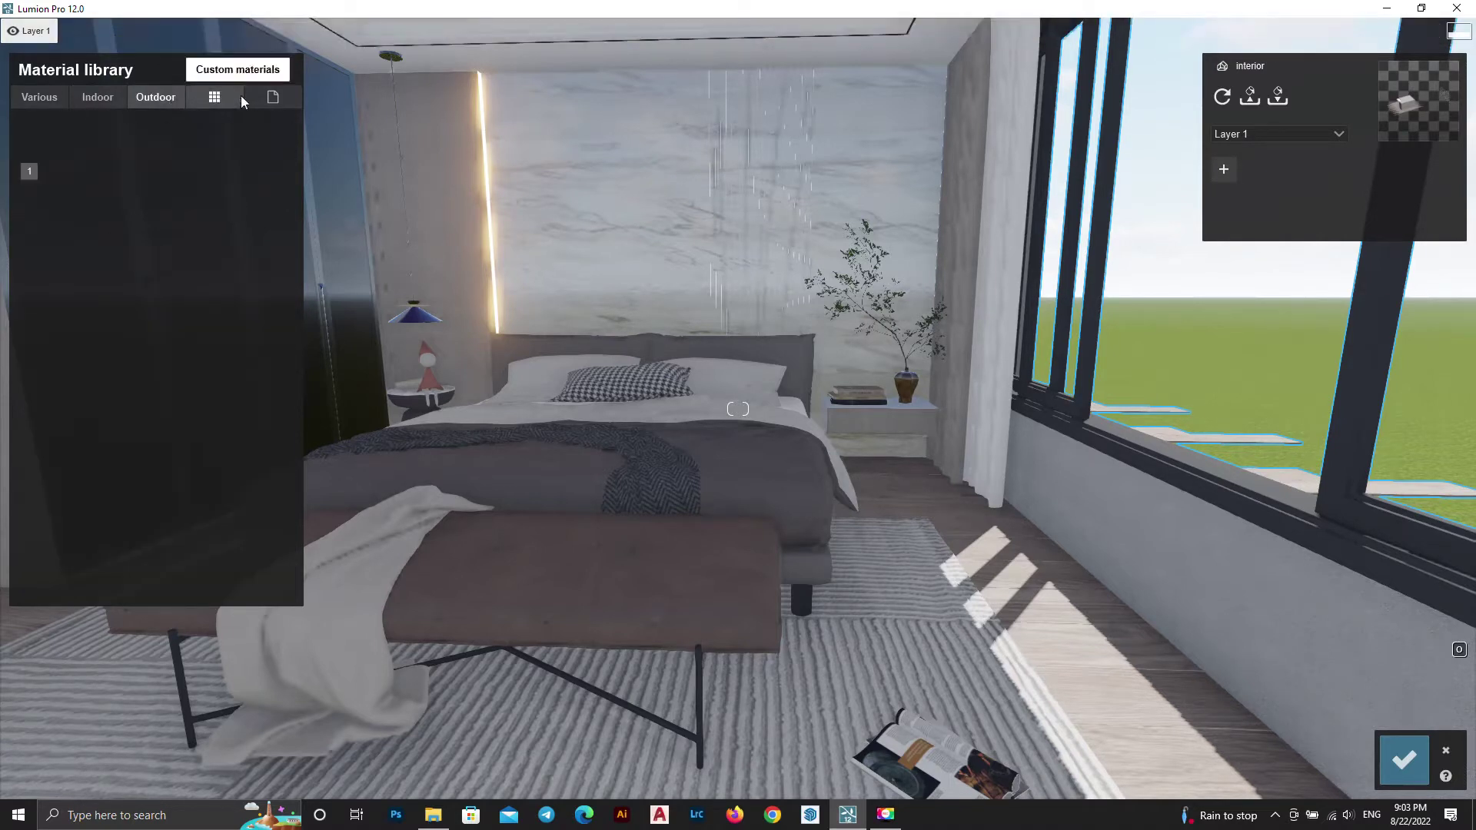
left_click(46, 97)
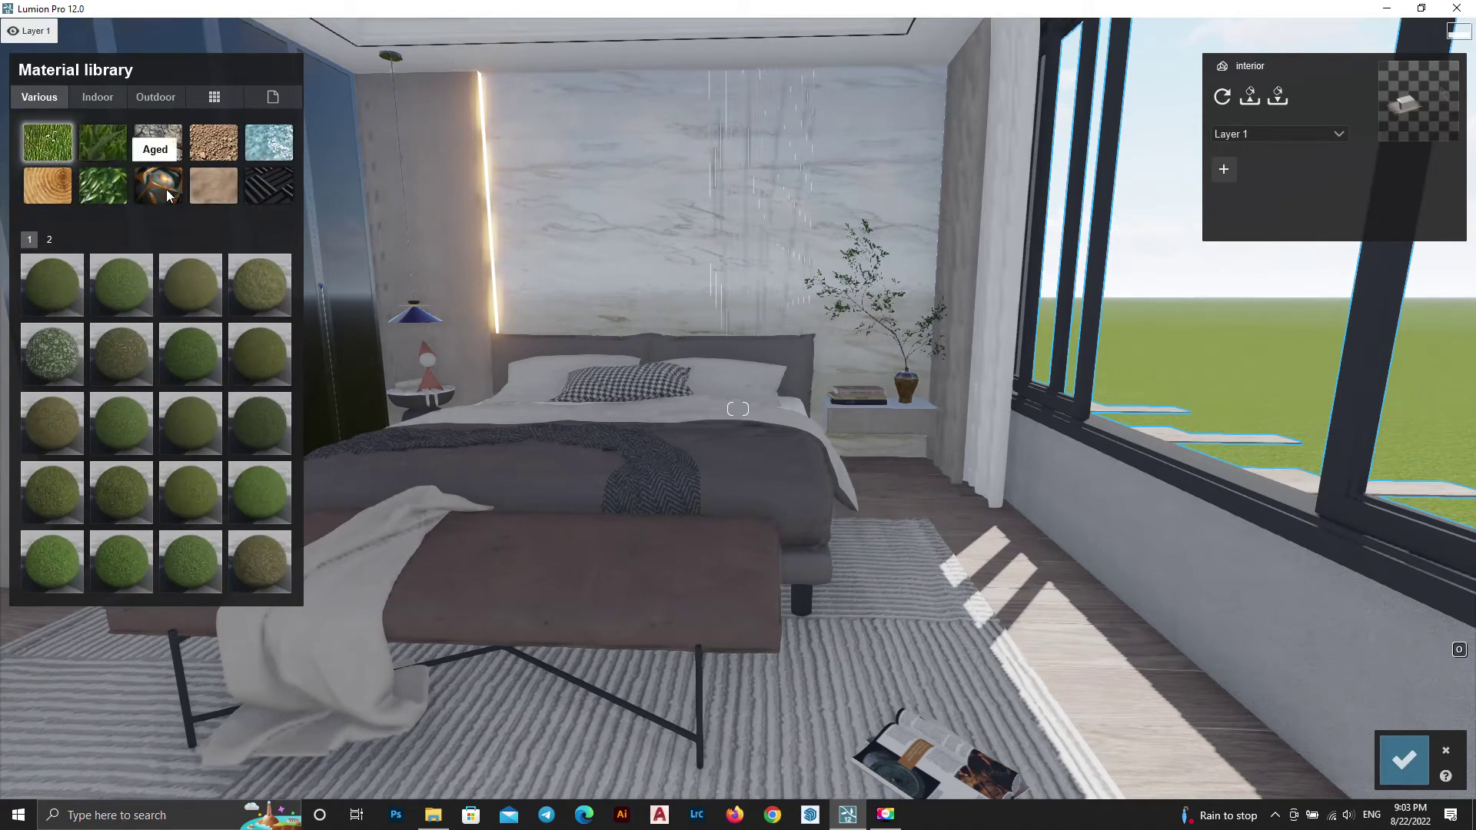
left_click(218, 194)
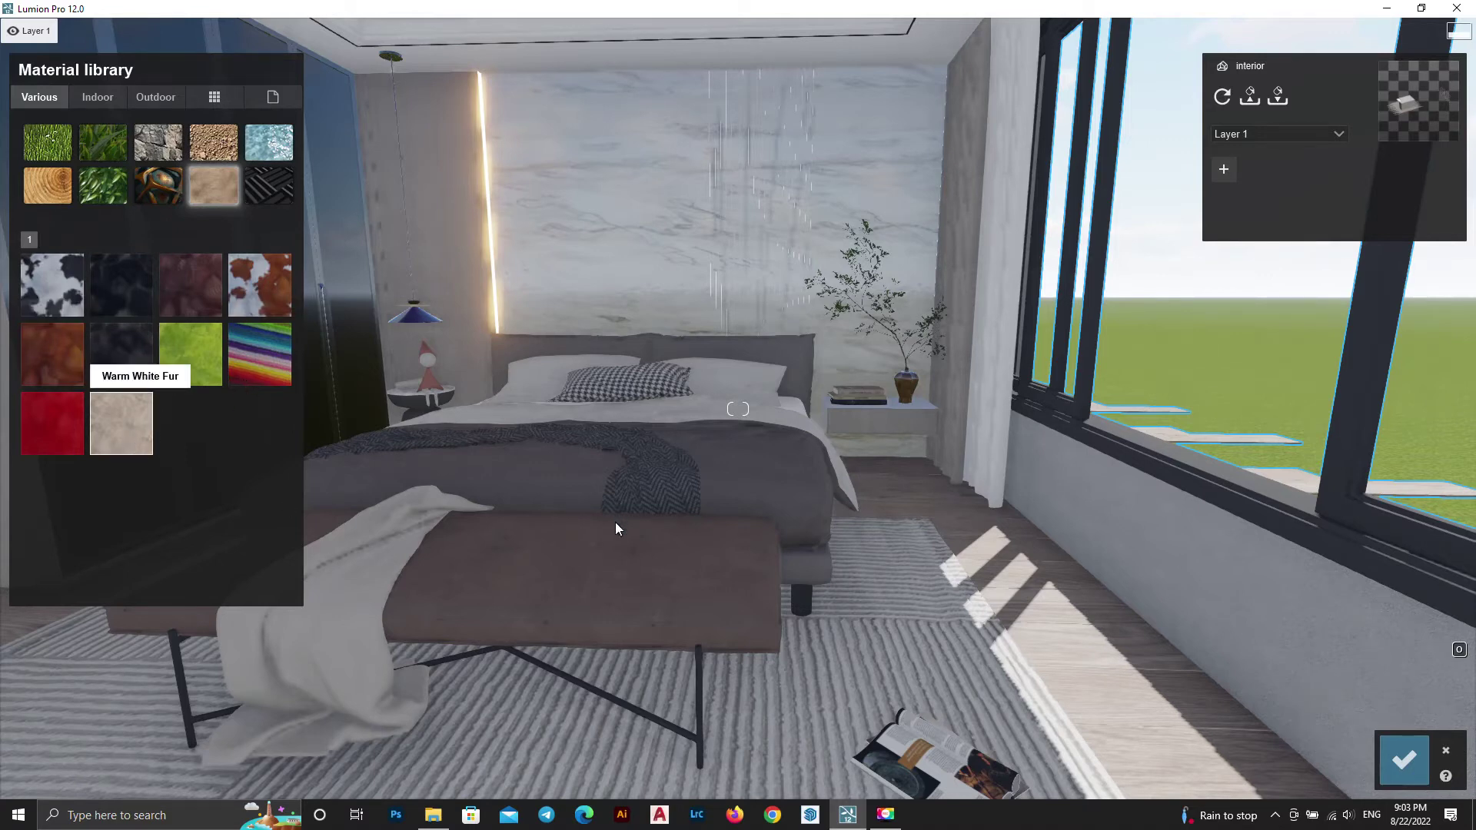
left_click(121, 423)
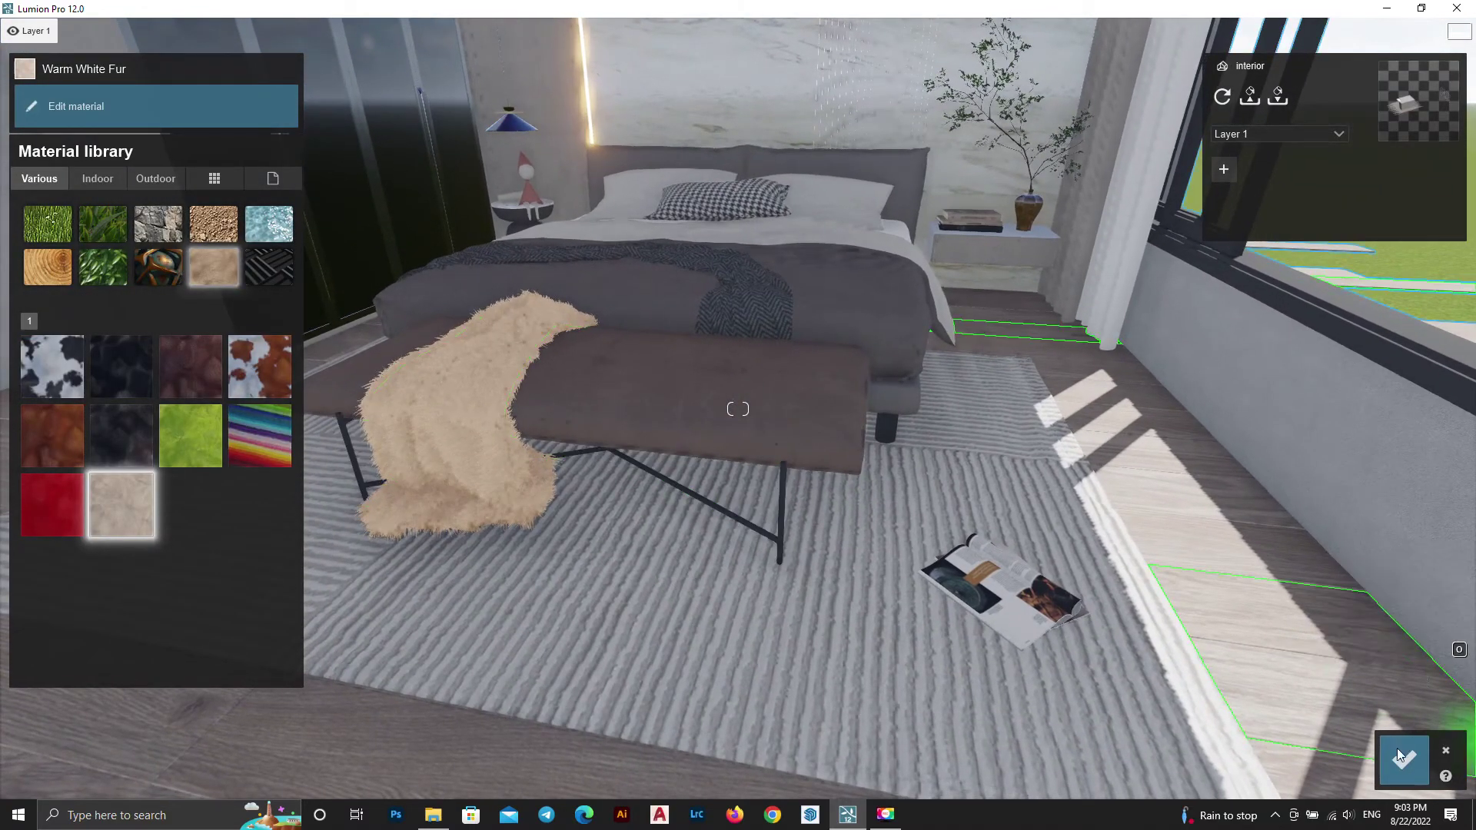
left_click(1402, 753)
scroll(851, 537, "up", 5)
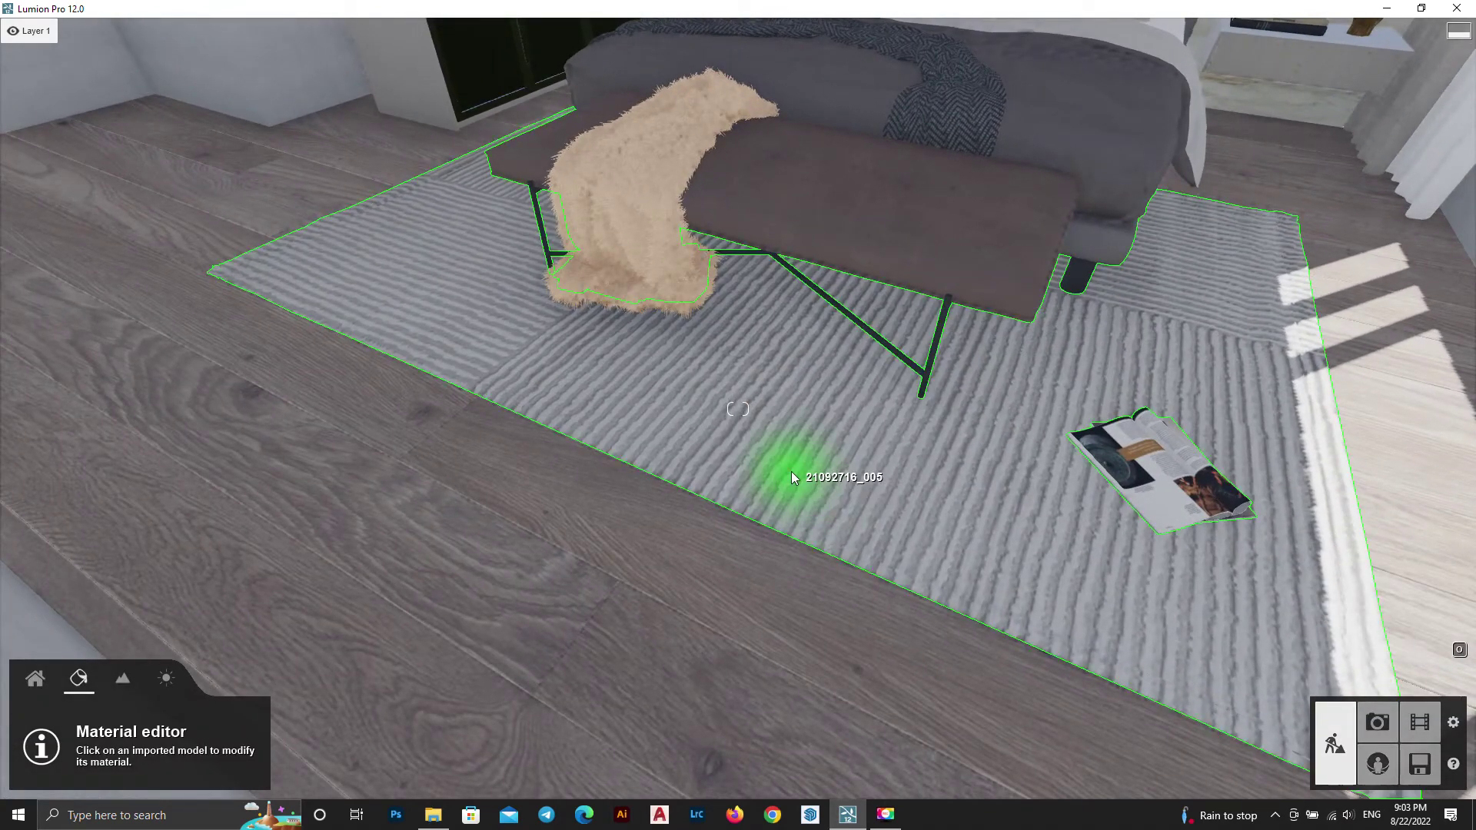
Apply the Various > Fur 'Brown and White Fur' material to the striped rug and confirm it
left_click(791, 472)
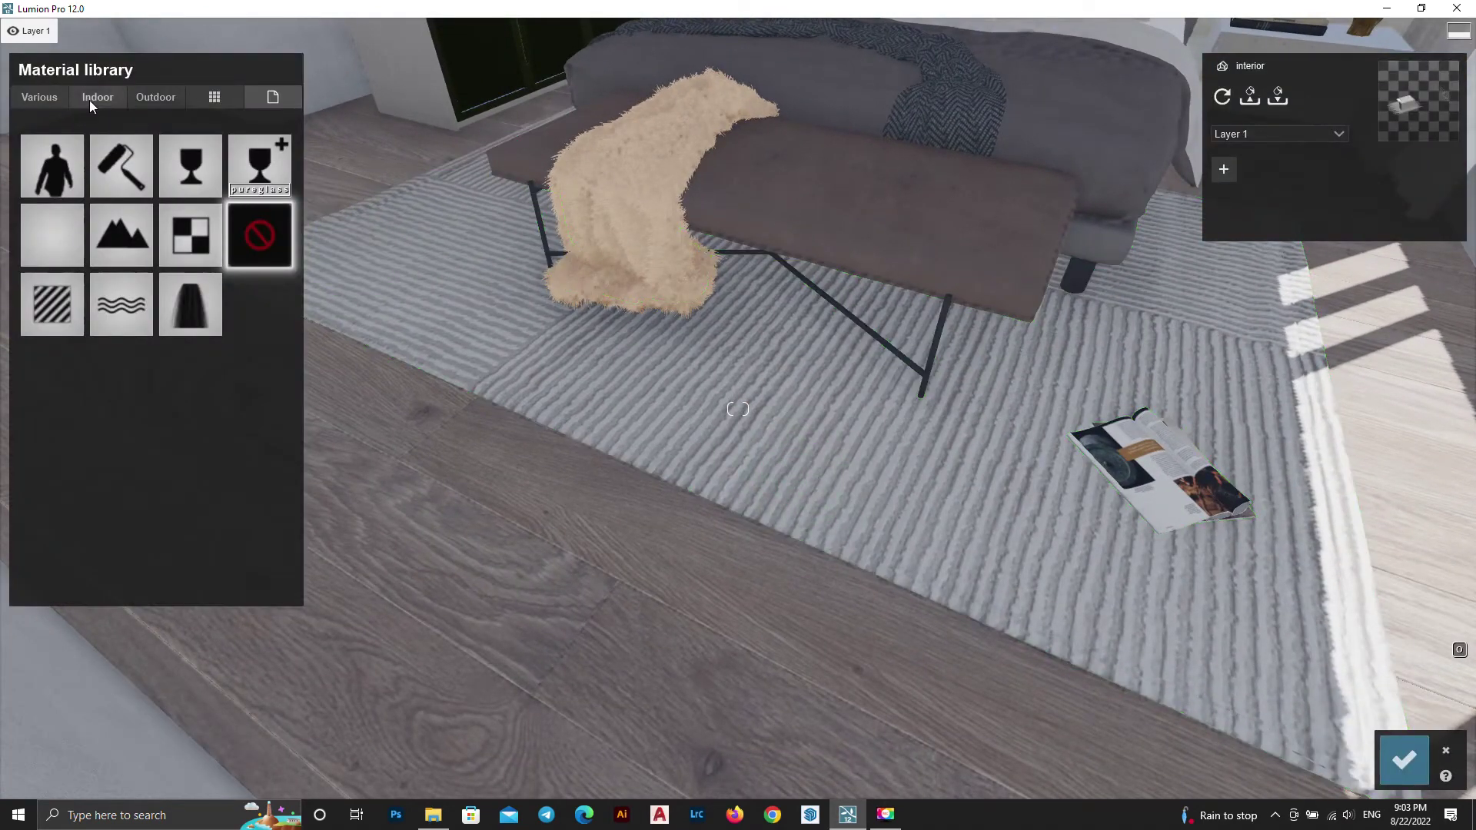
left_click(49, 100)
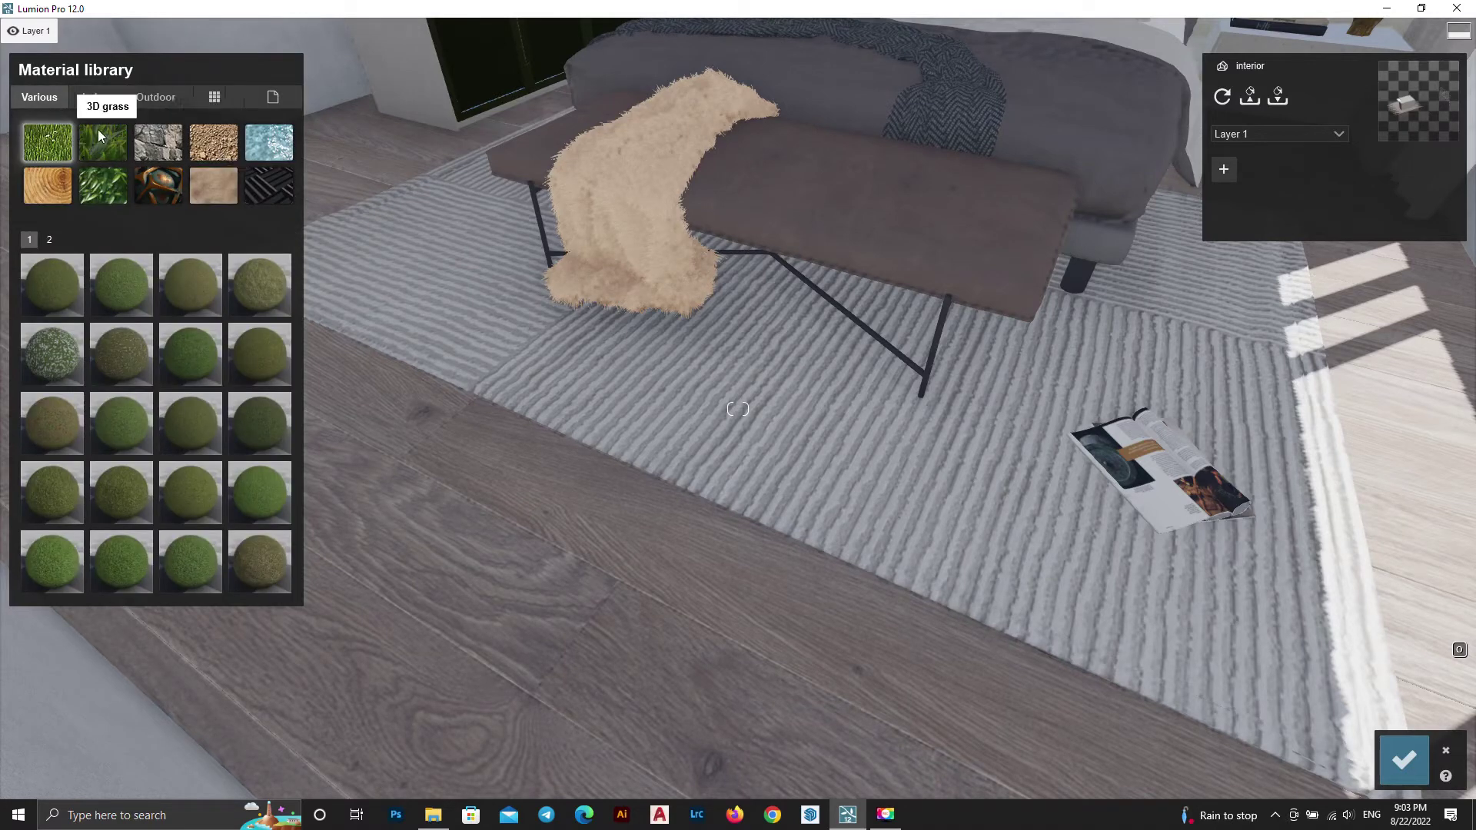
left_click(206, 189)
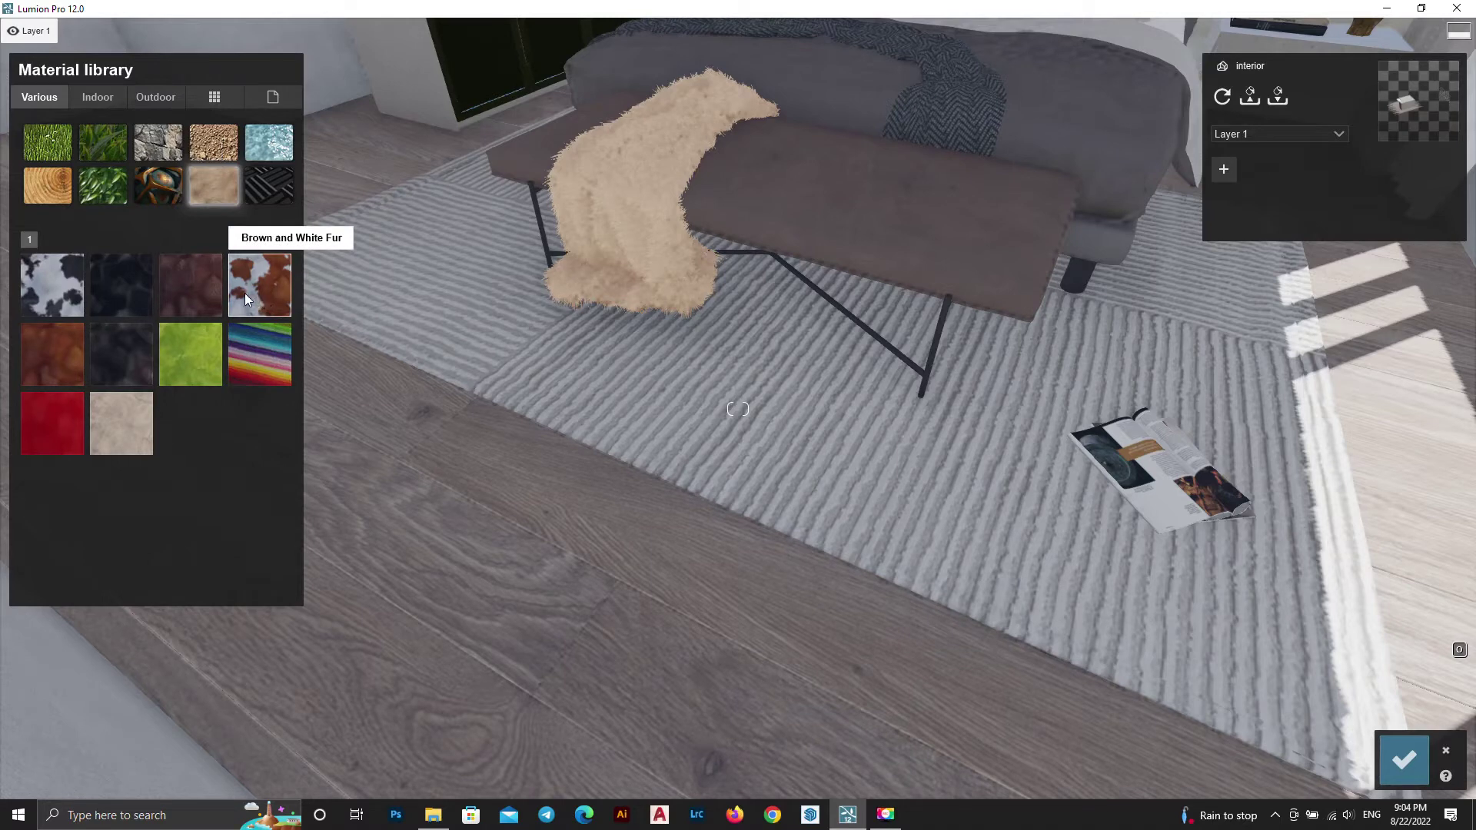
left_click(269, 305)
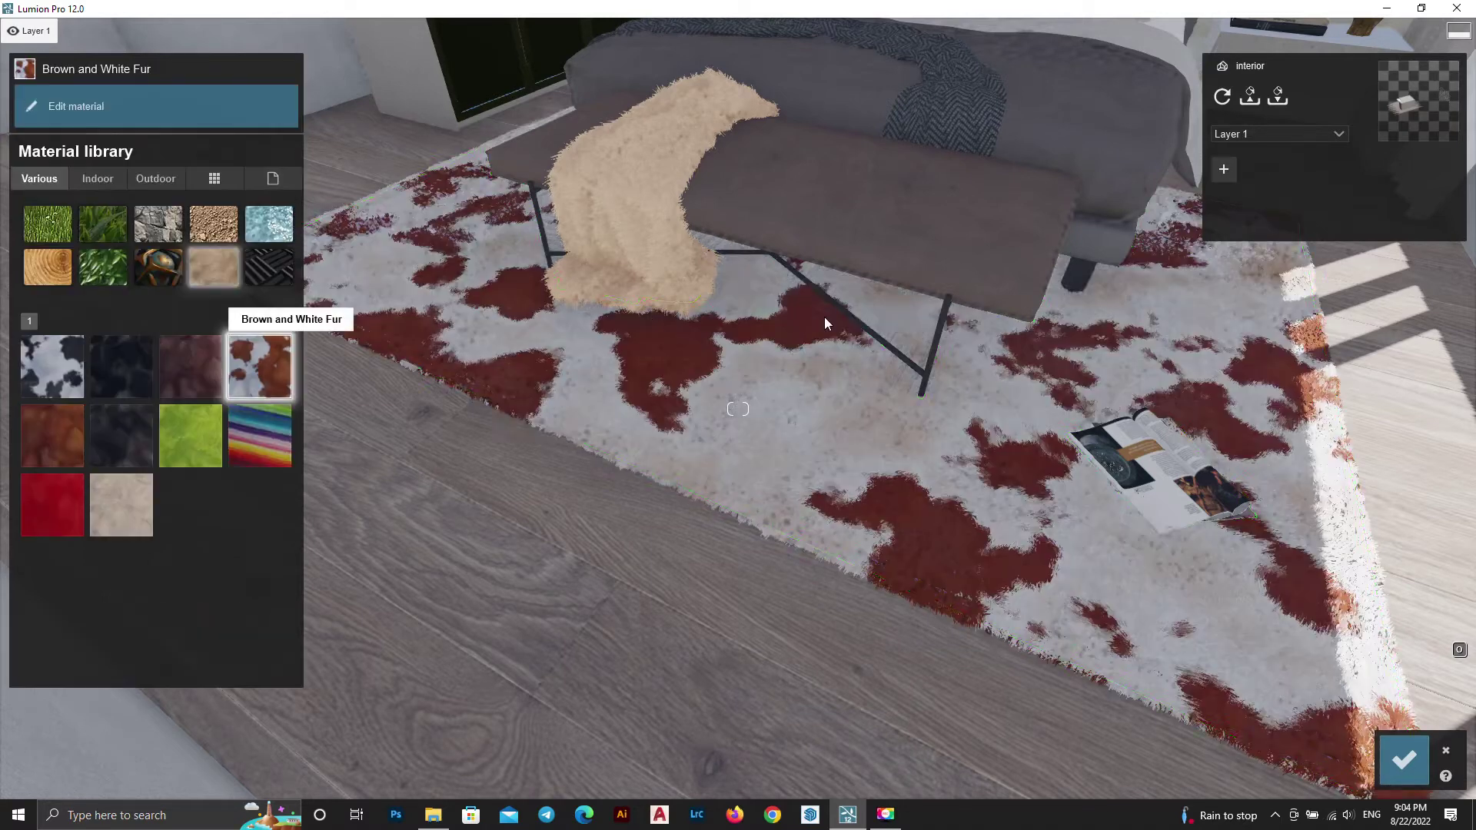
right_click_drag(486, 241, 538, 254)
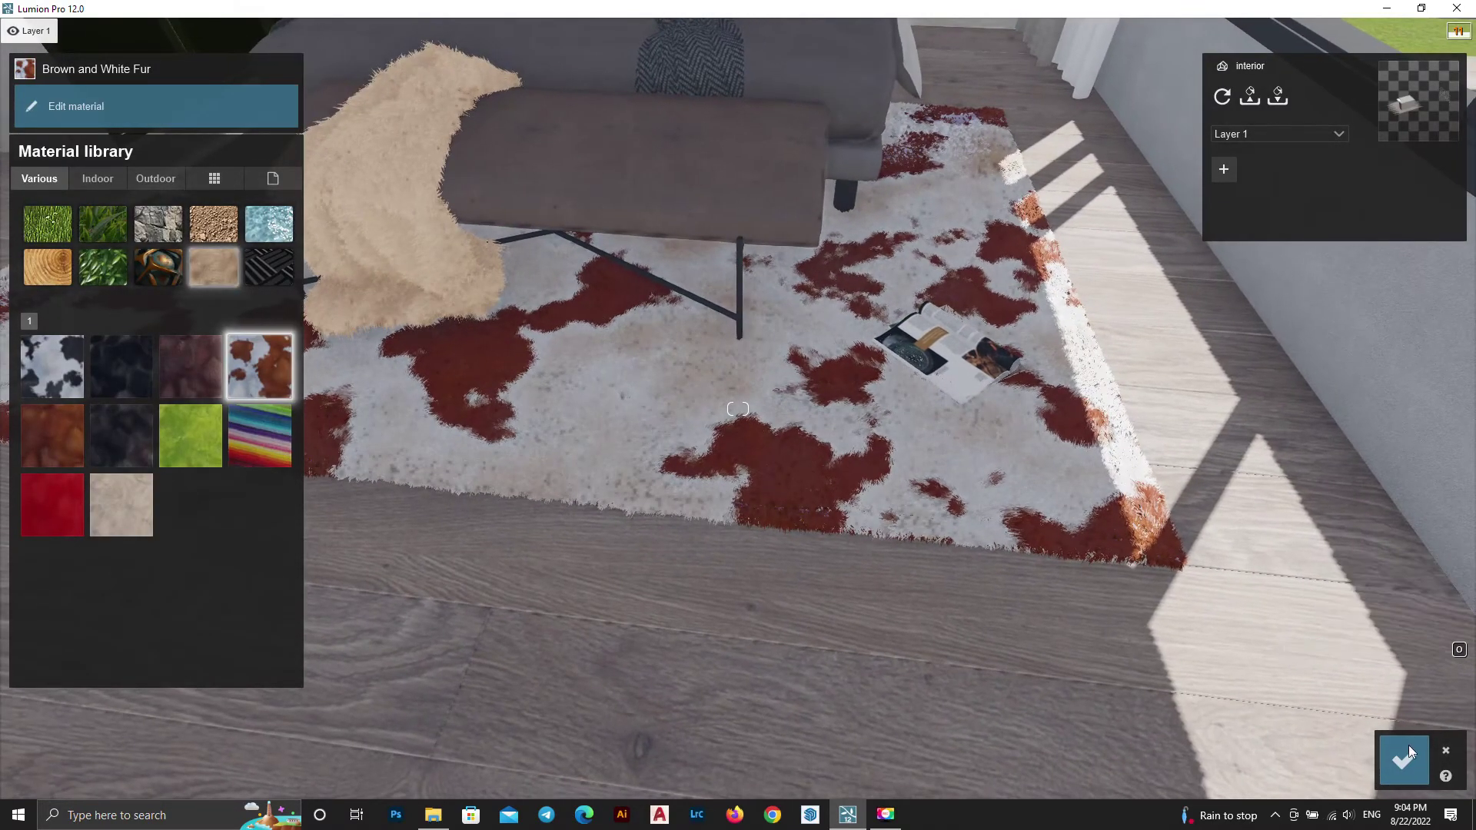
left_click(1412, 765)
right_click_drag(1131, 469, 902, 440)
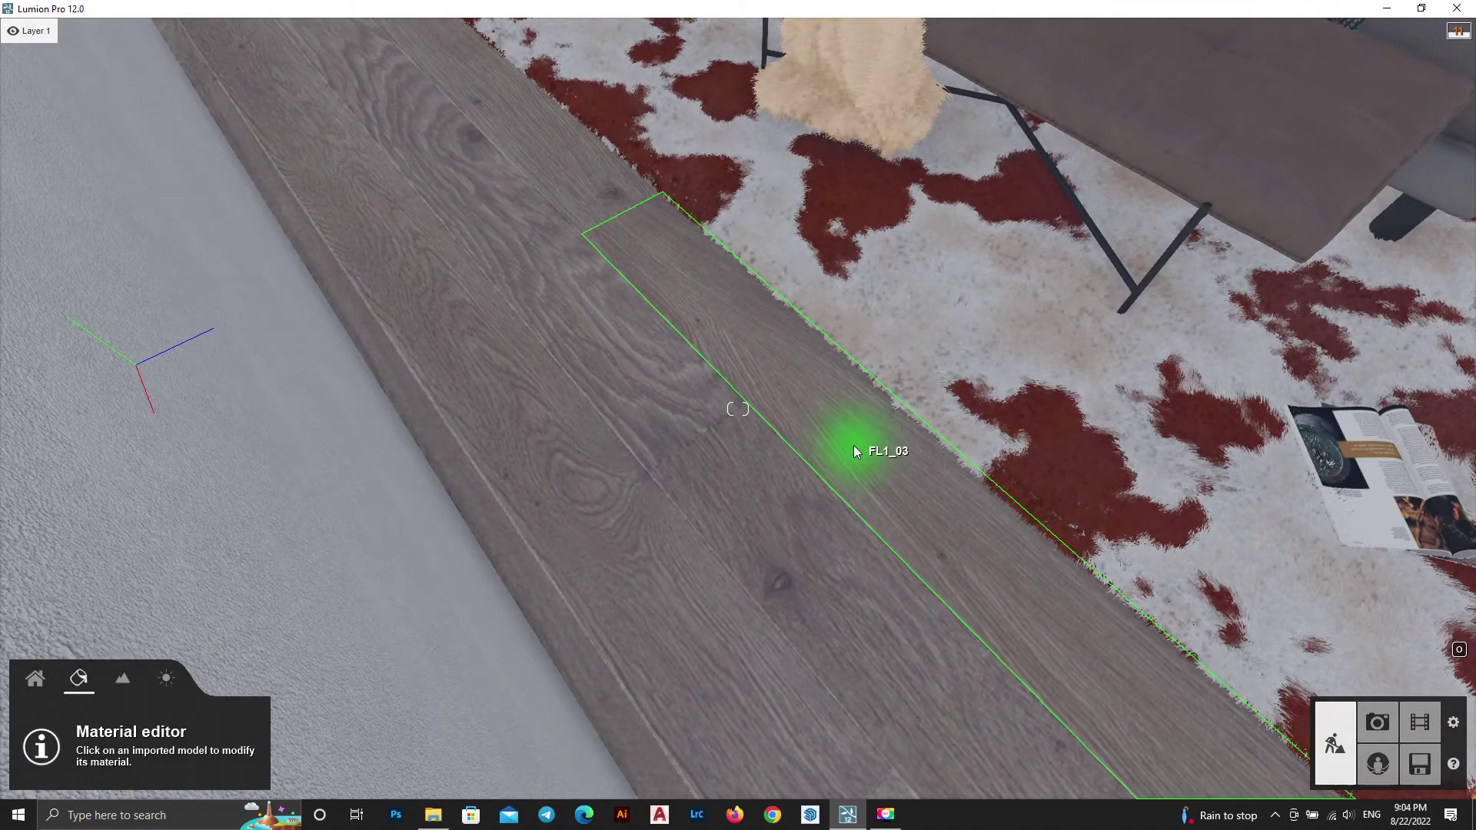
Select the floorboards and browse materials, but leave the floor unchanged
left_click(855, 446)
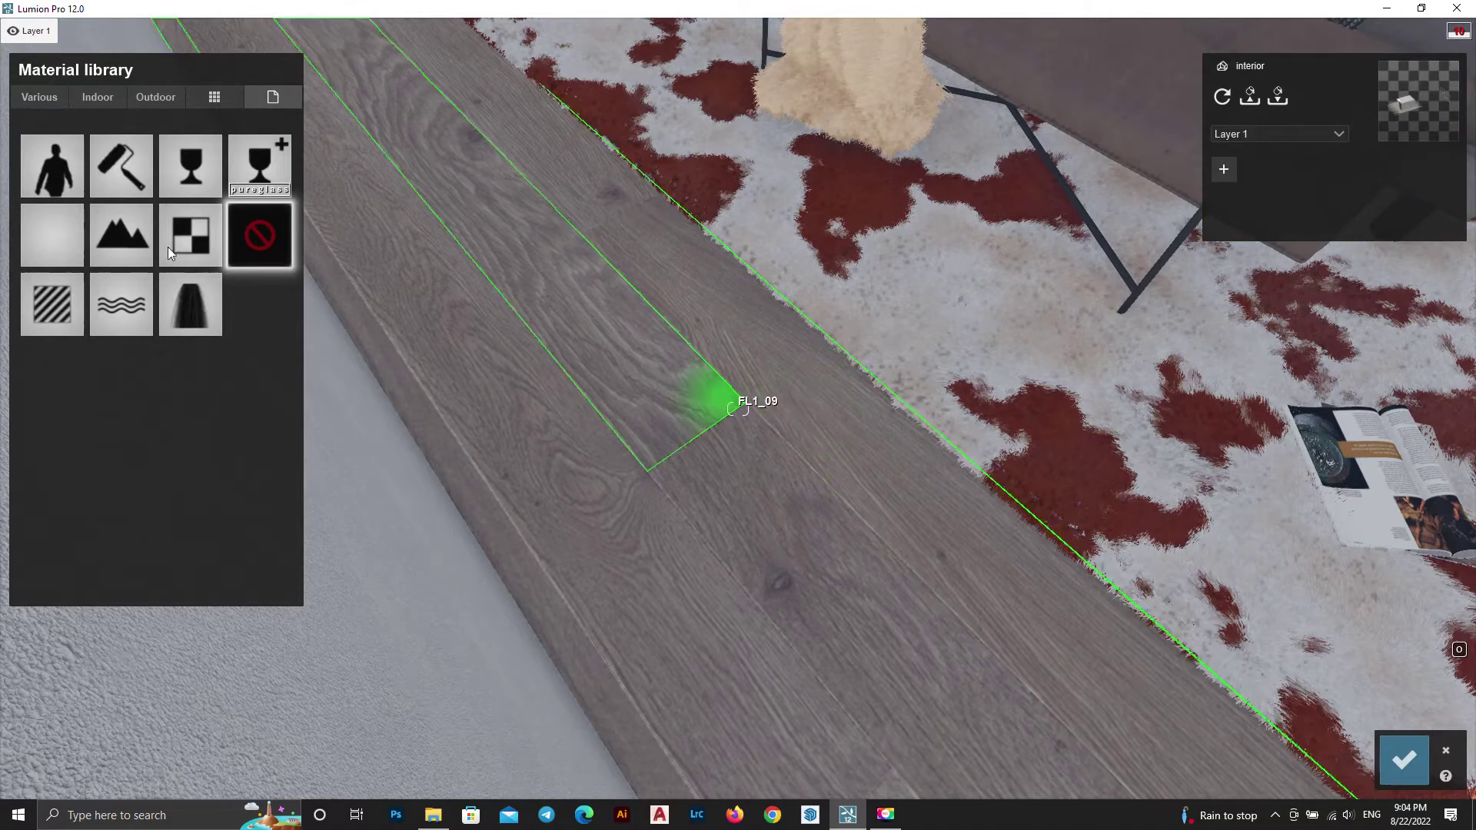
left_click(30, 100)
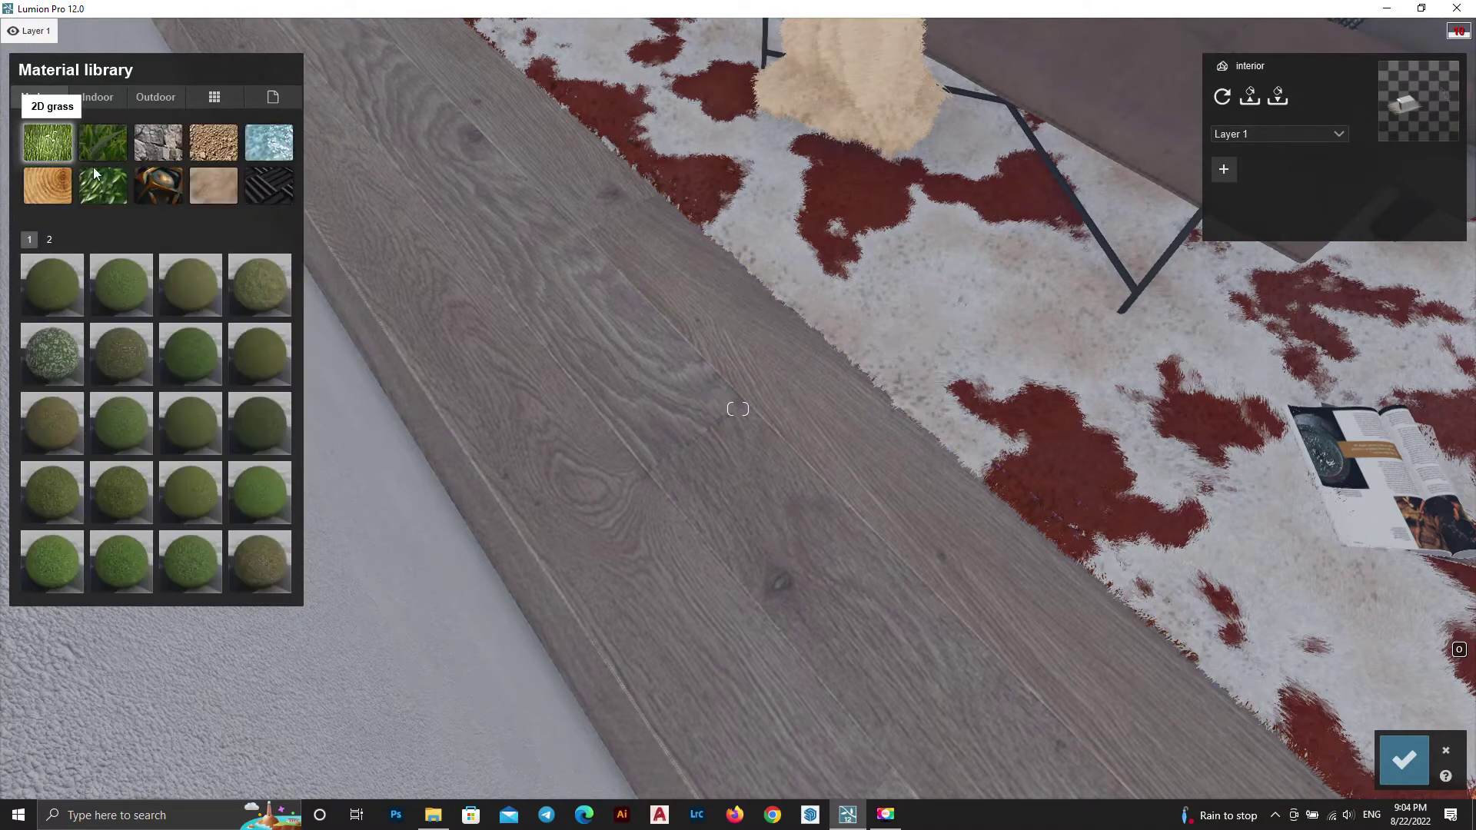
left_click(1408, 763)
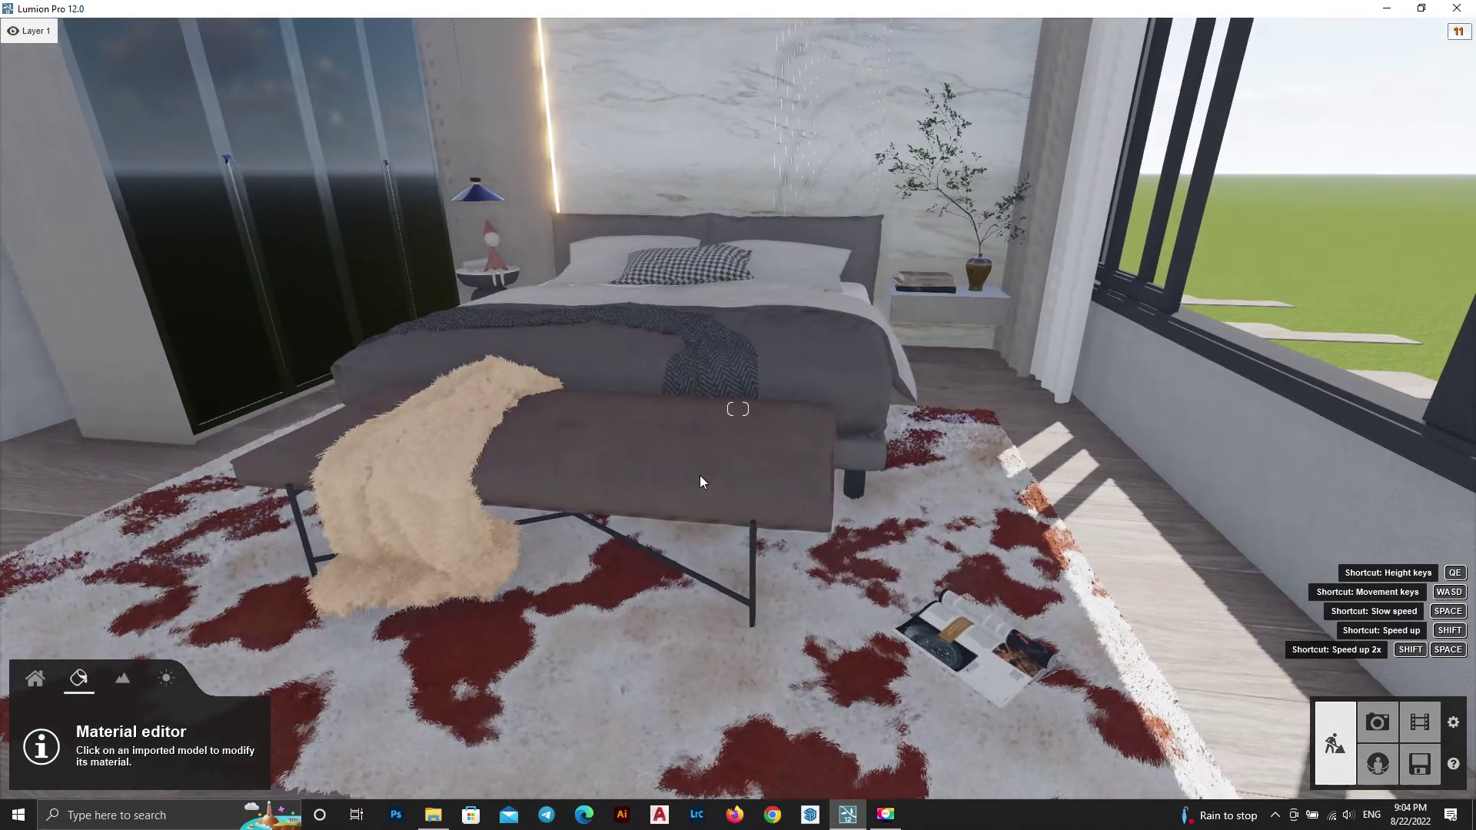
Give the bench a first Indoor > Leather material
left_click(700, 476)
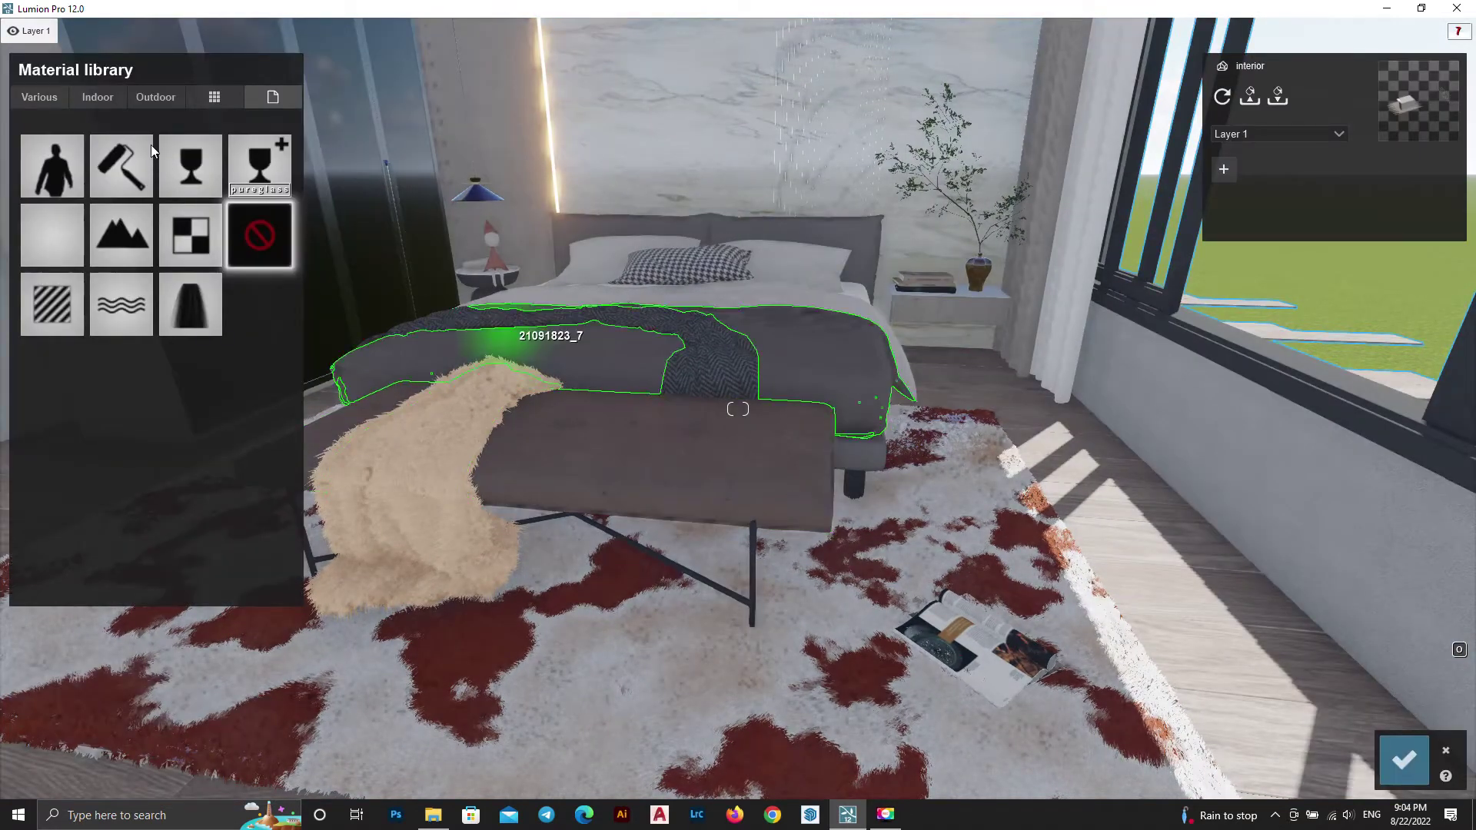
left_click(98, 93)
left_click(160, 149)
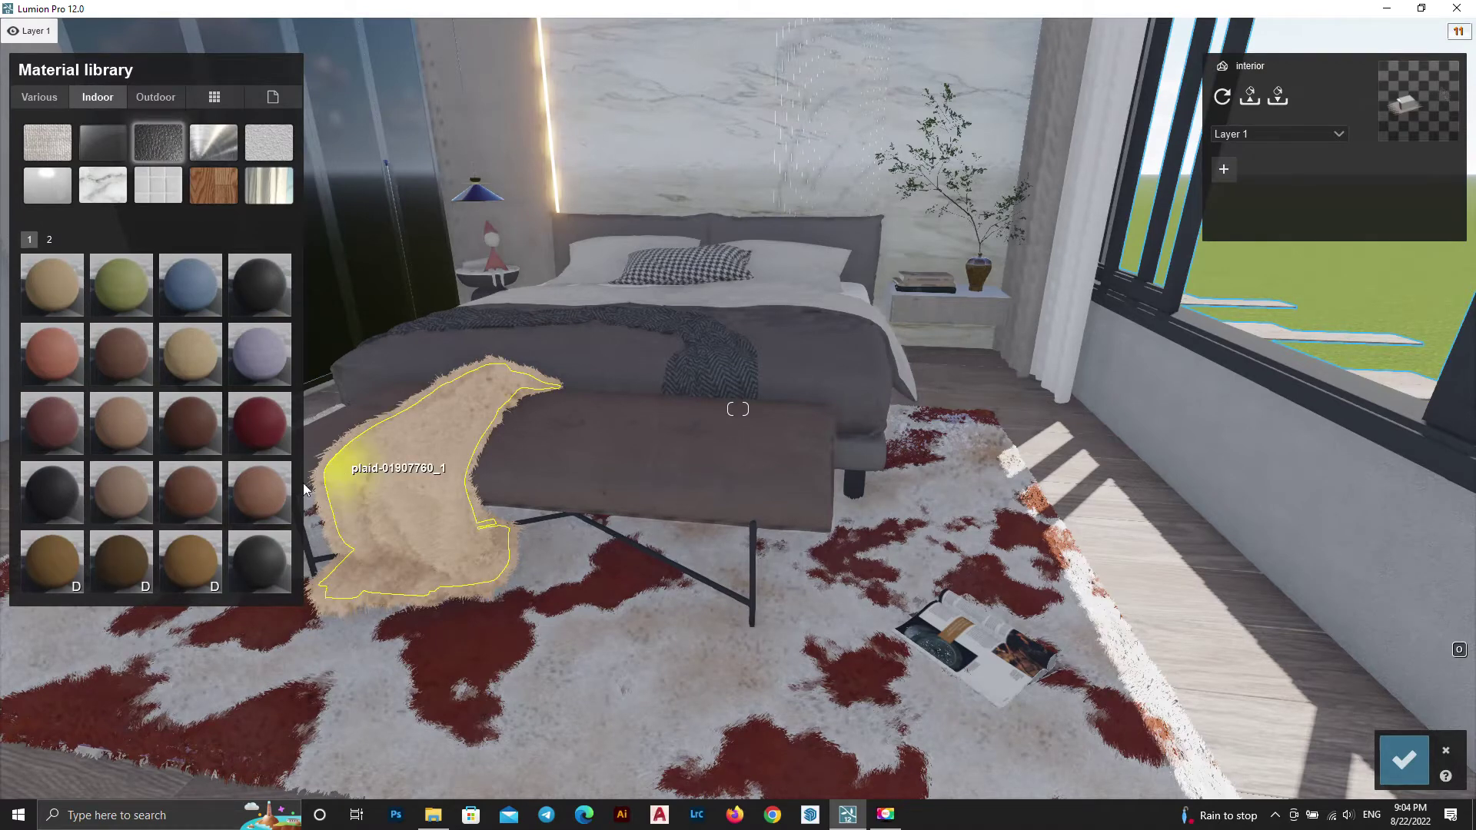
left_click(191, 429)
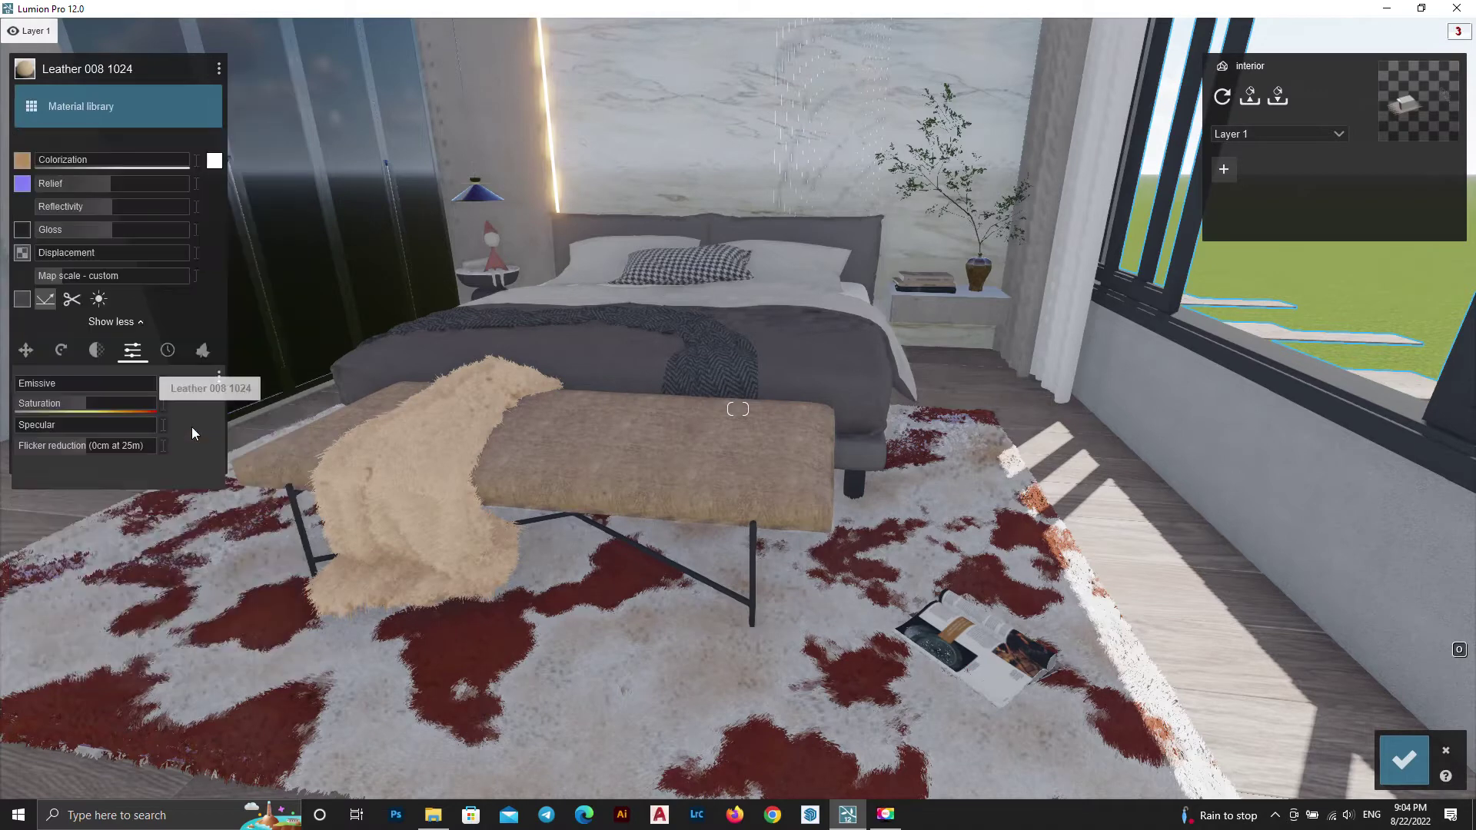
Switch the bench to Leather Brown 1024 from leather page 2 and confirm
left_click(61, 108)
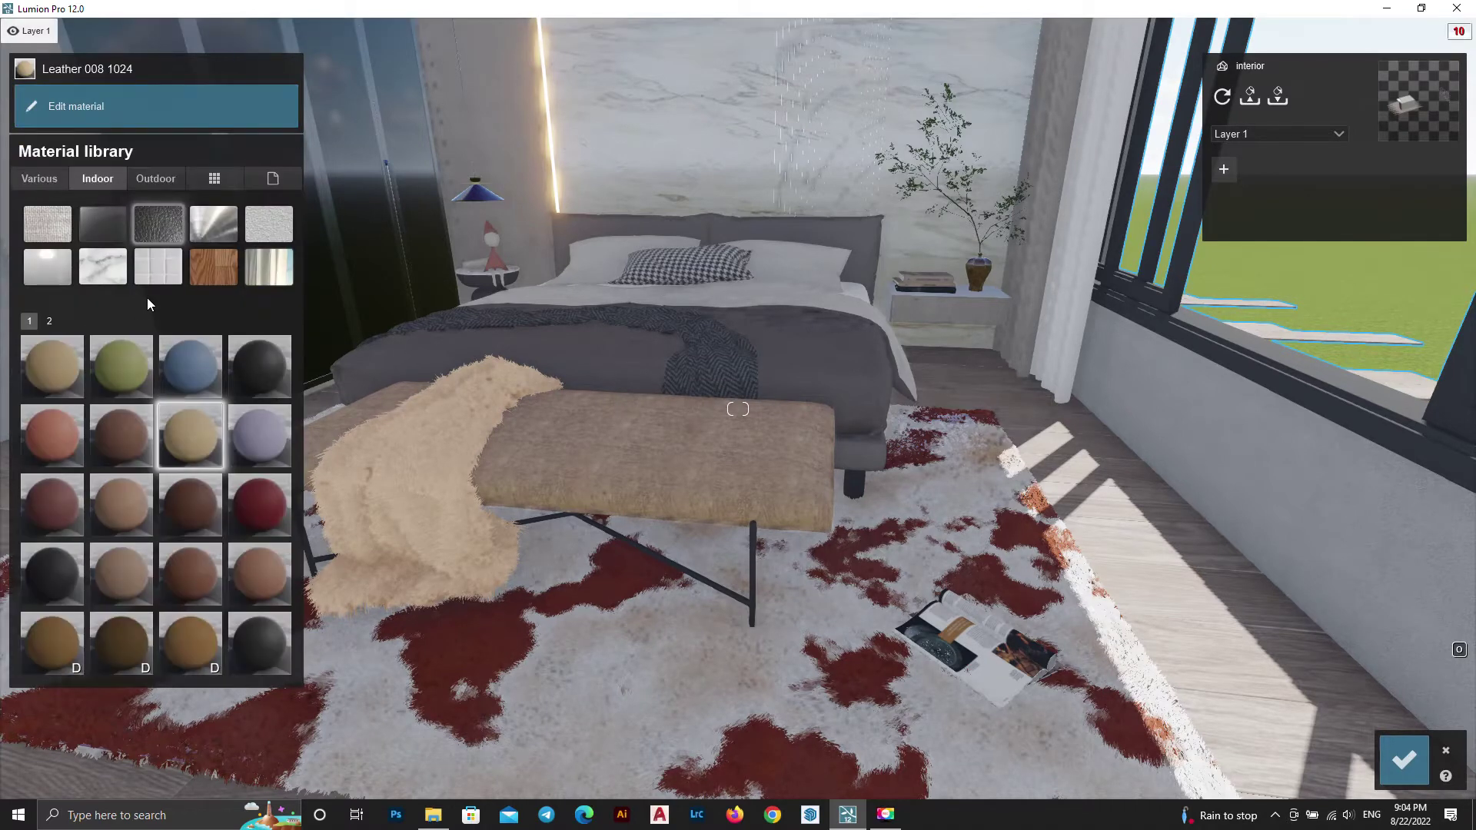
left_click(50, 320)
left_click(68, 386)
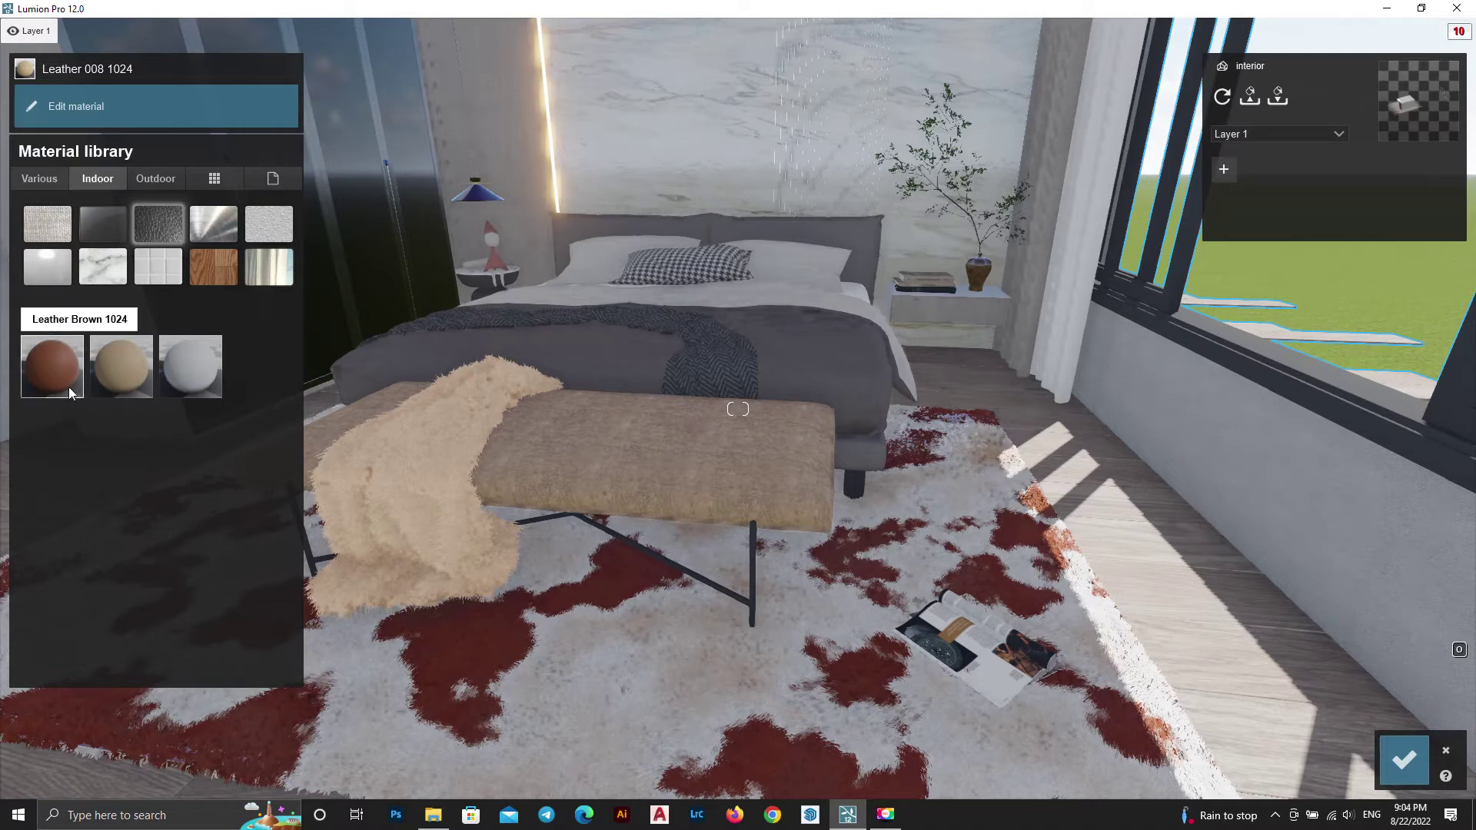
left_click(1404, 760)
scroll(728, 458, "up", 2)
scroll(741, 462, "up", 3)
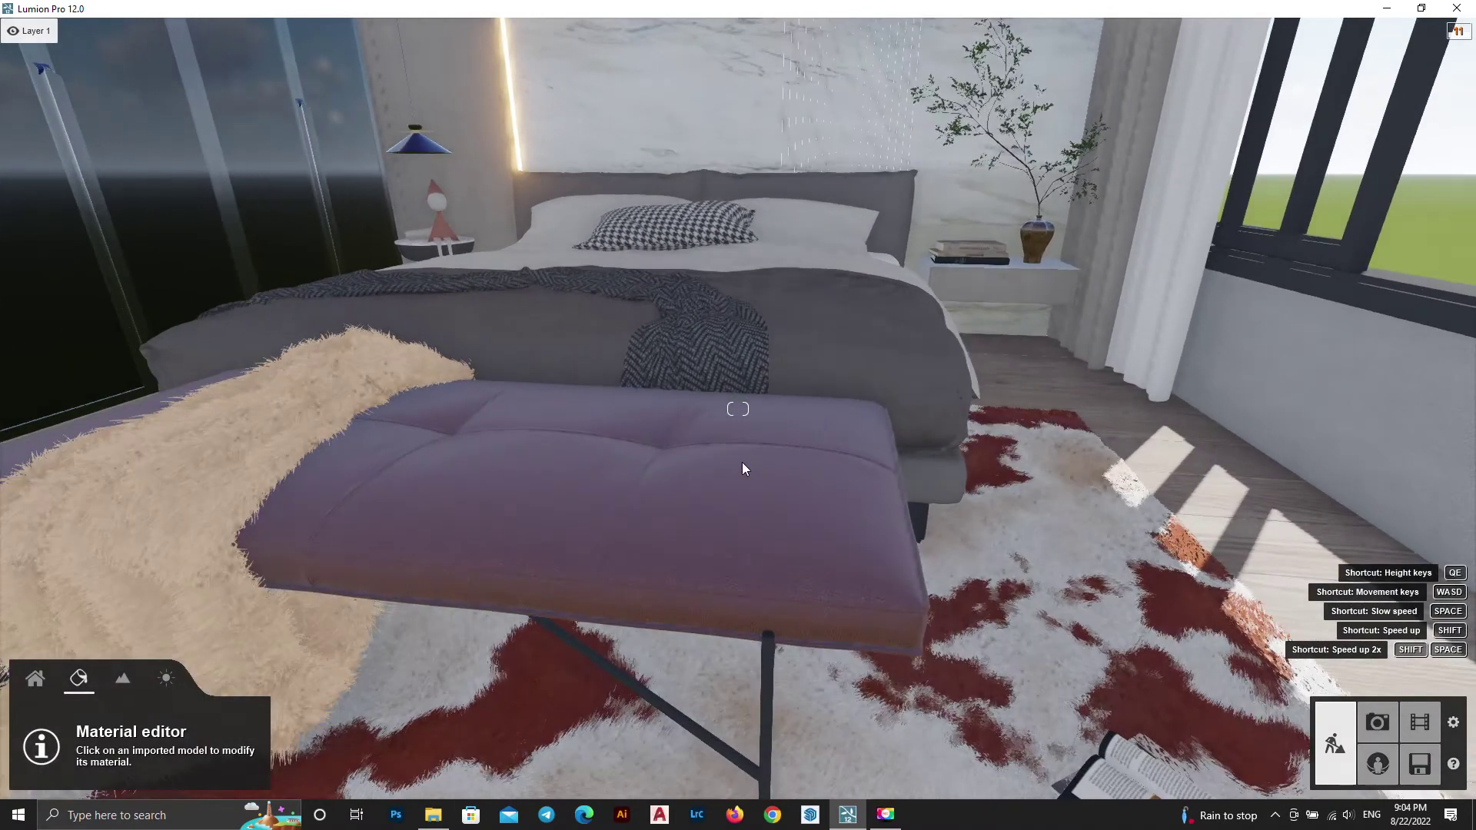
scroll(750, 499, "up", 3)
scroll(750, 517, "down", 3)
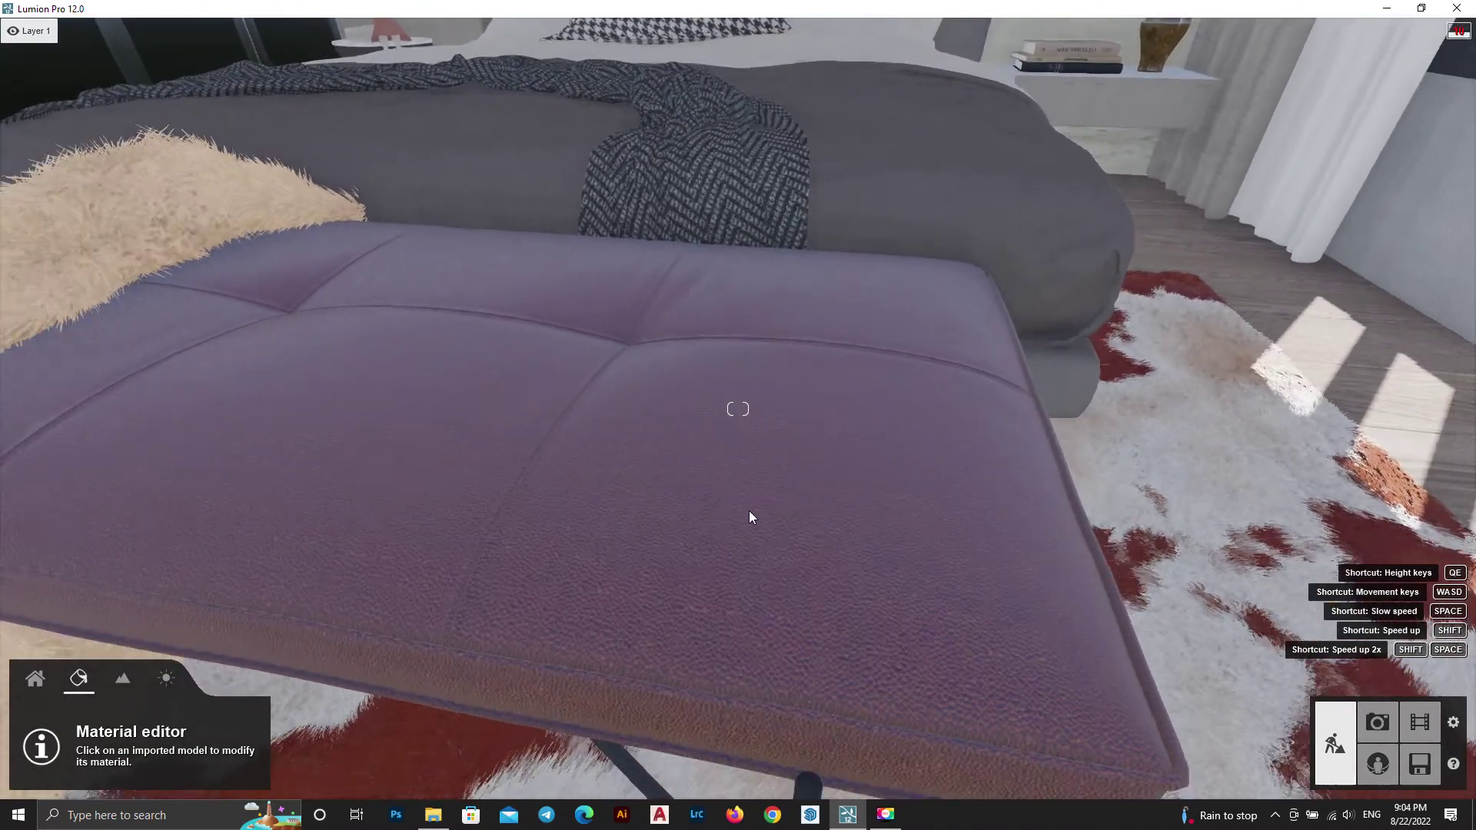
scroll(692, 478, "down", 2)
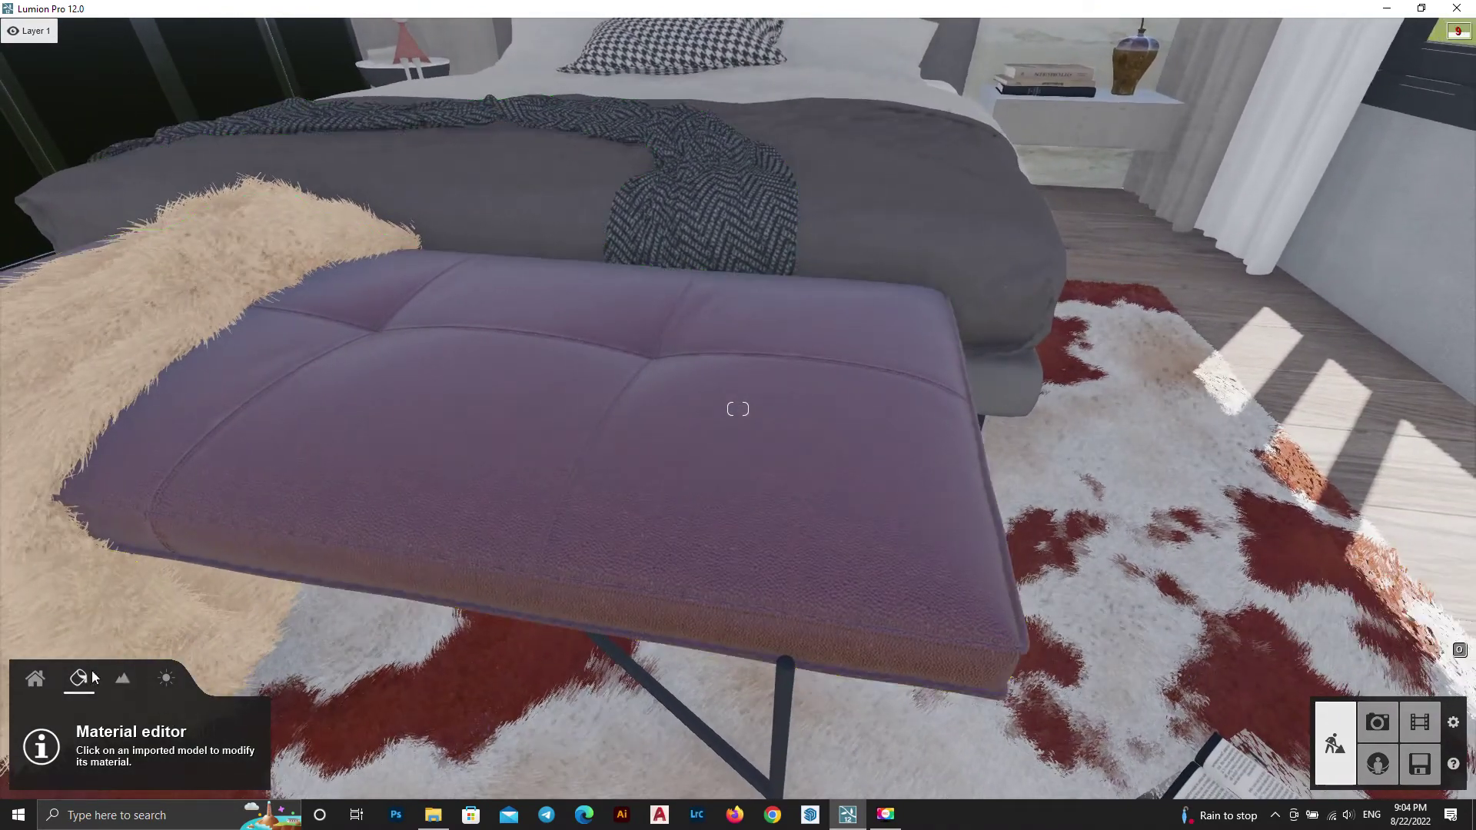
left_click(981, 257)
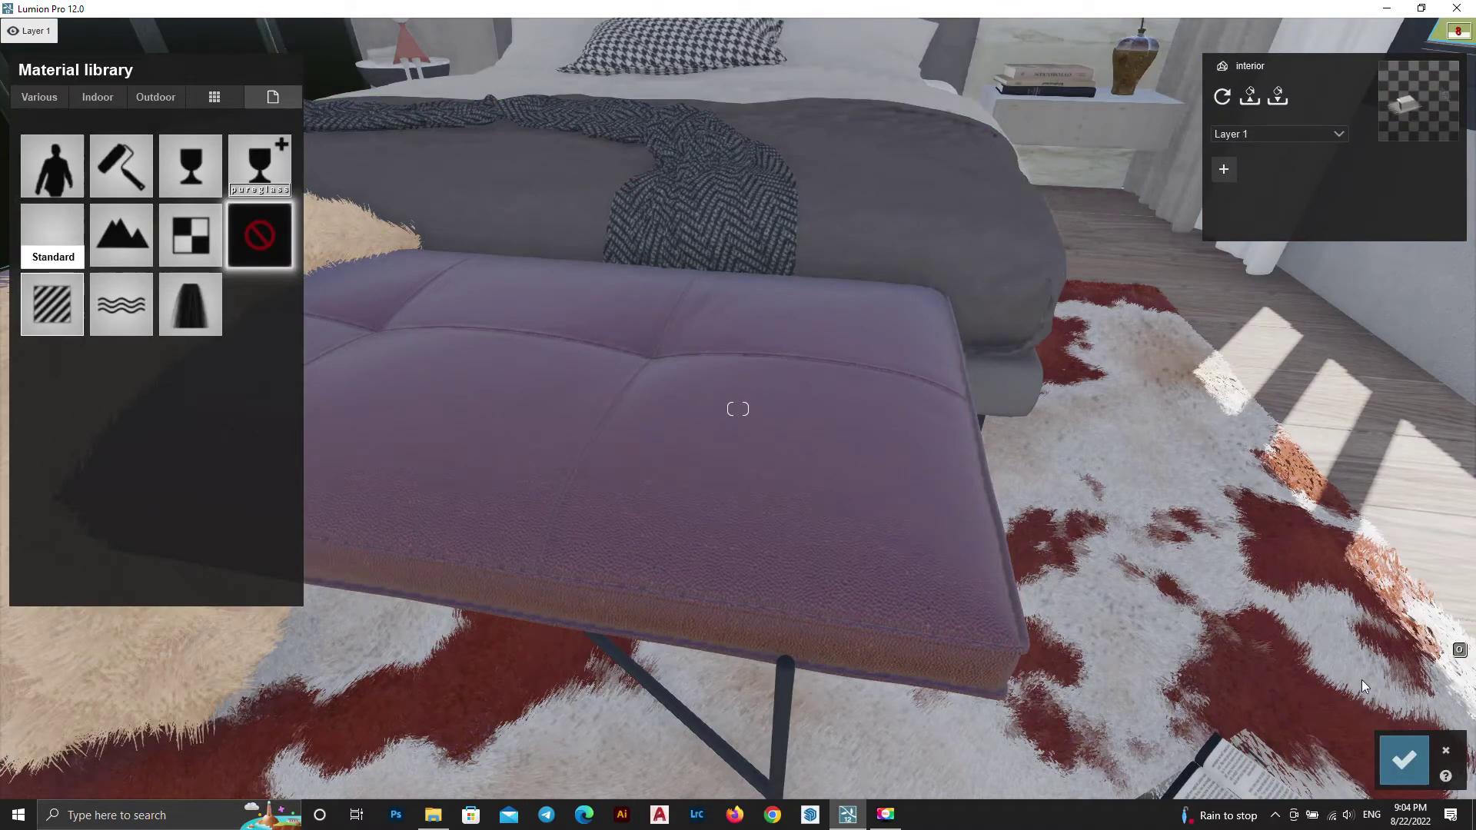
left_click(52, 234)
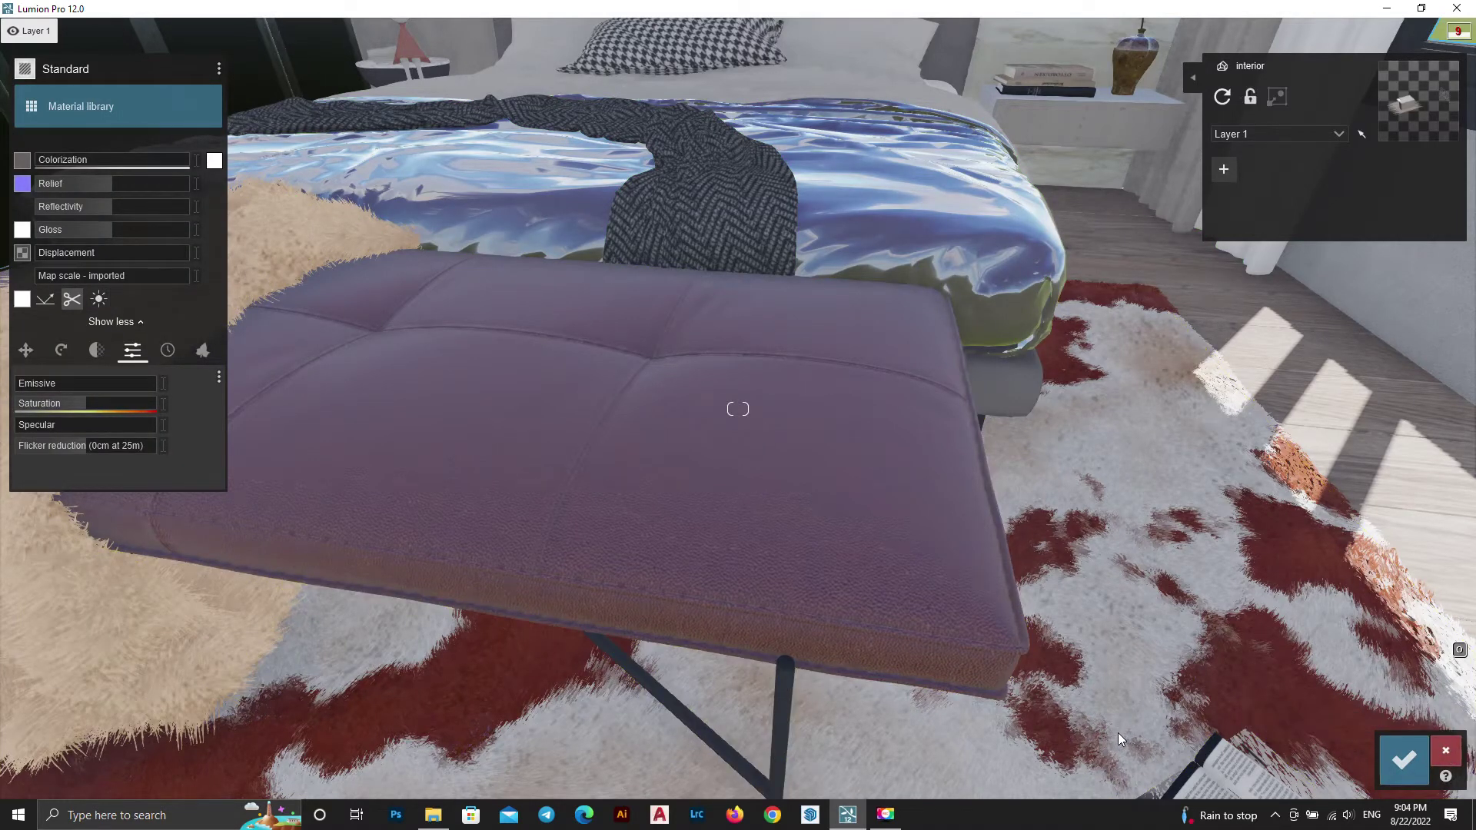
key("Escape")
right_click_drag(1114, 718, 852, 497)
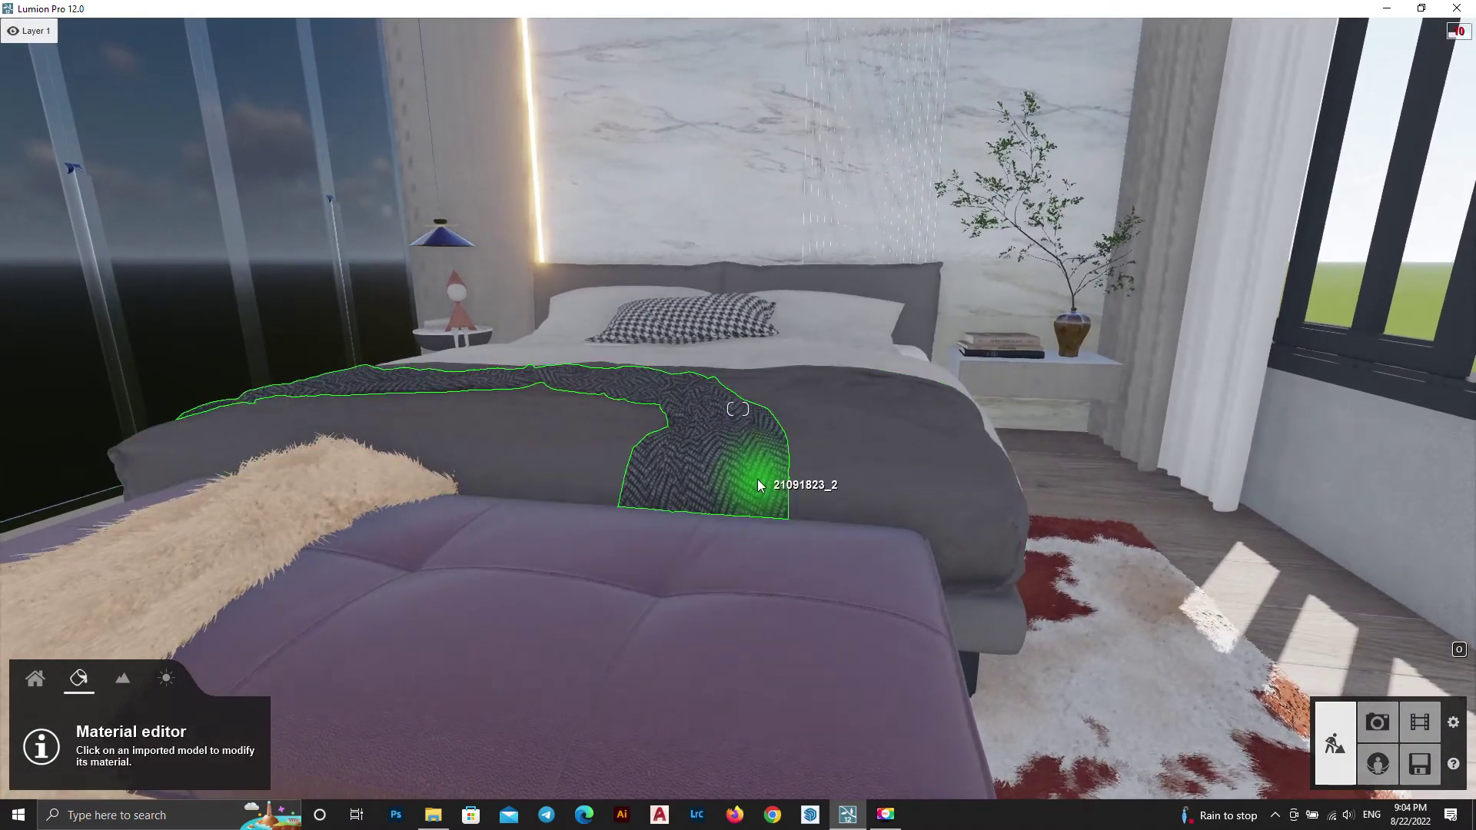
Apply the Outdoor > Metal Polii Metal StainlessSteel material to the bedside table and confirm
key("a")
key("e")
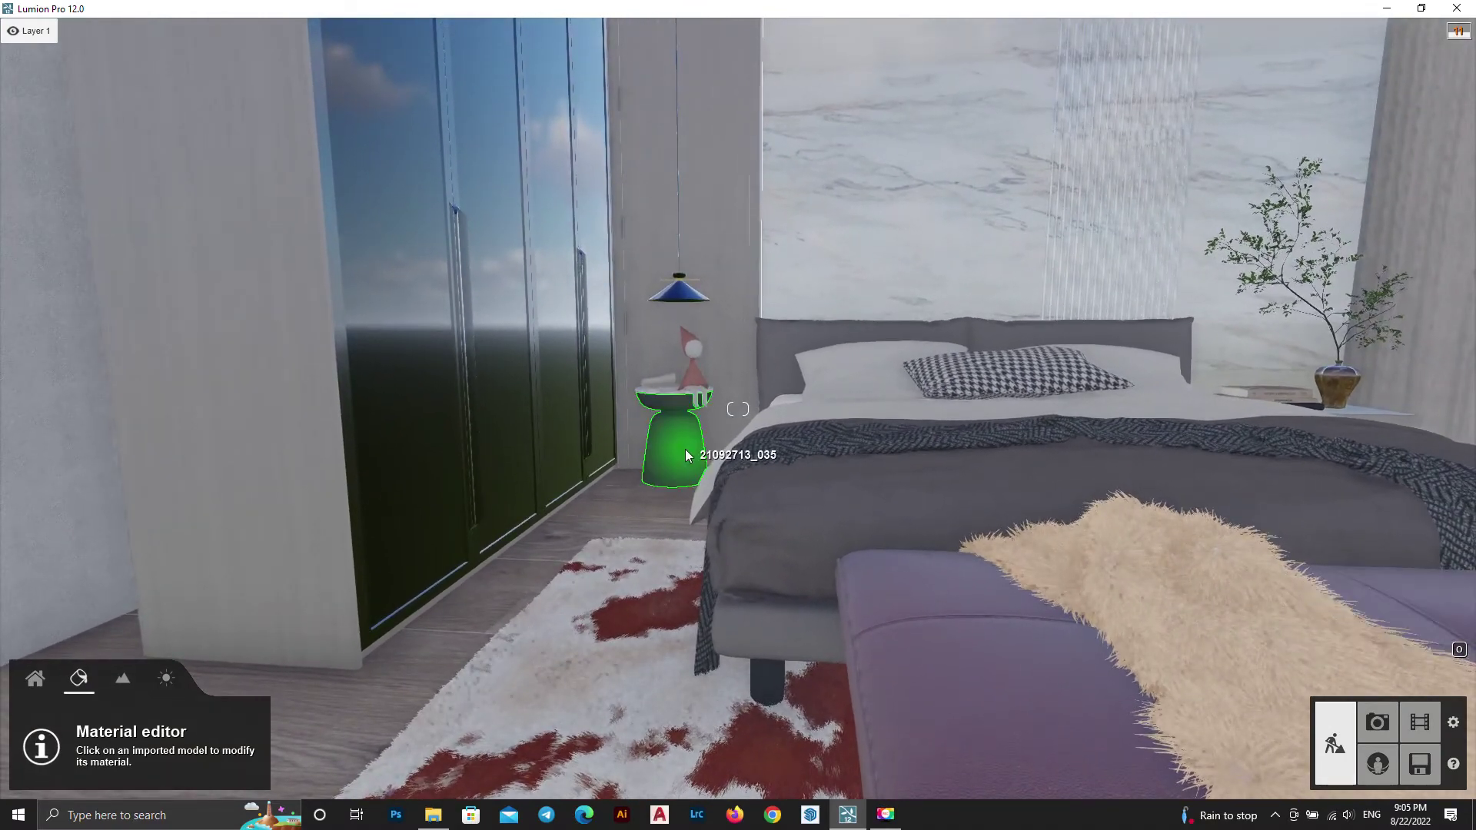
left_click(685, 449)
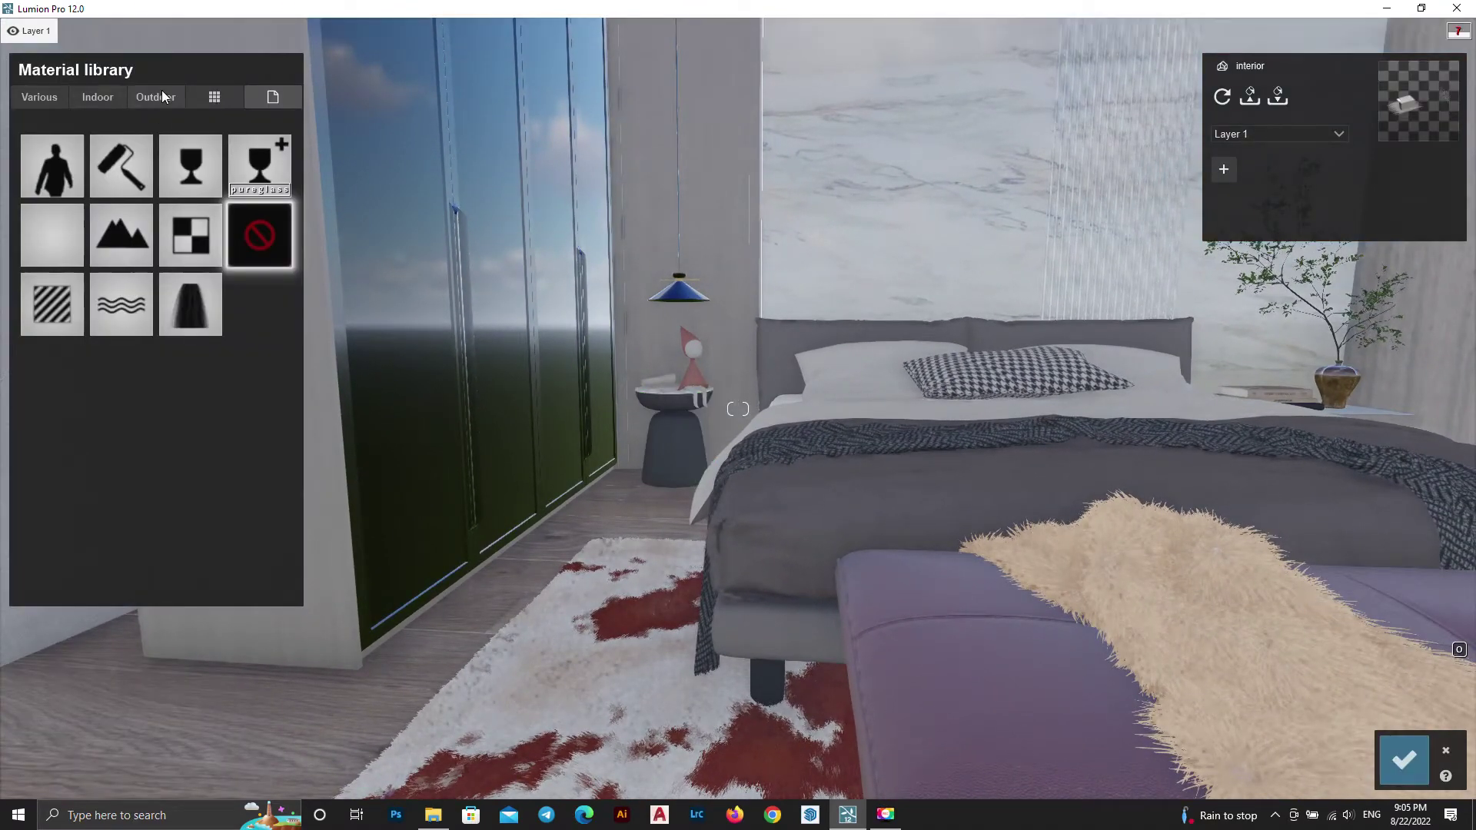
left_click(162, 97)
left_click(214, 143)
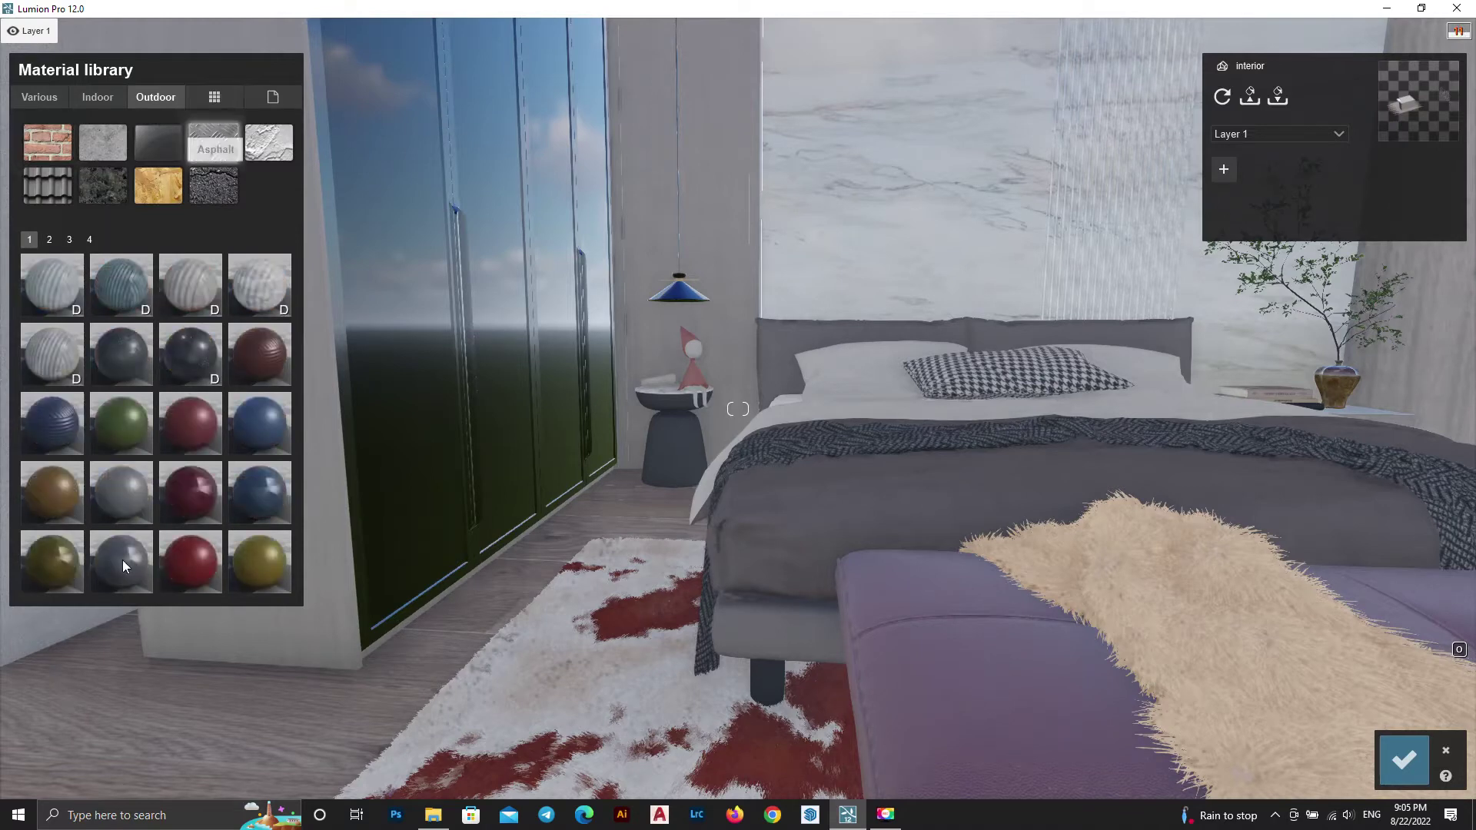
left_click(69, 239)
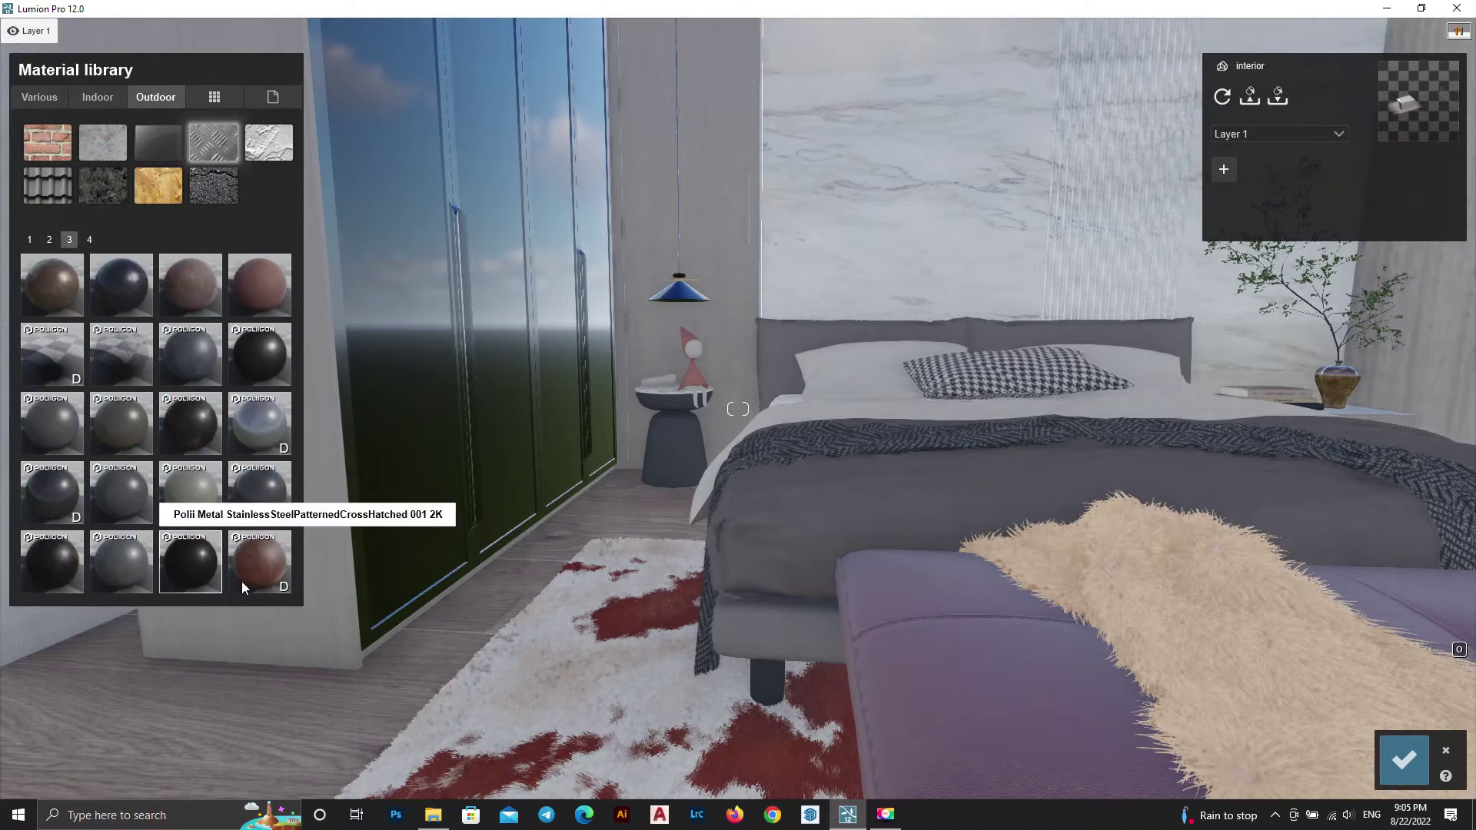
left_click(1405, 757)
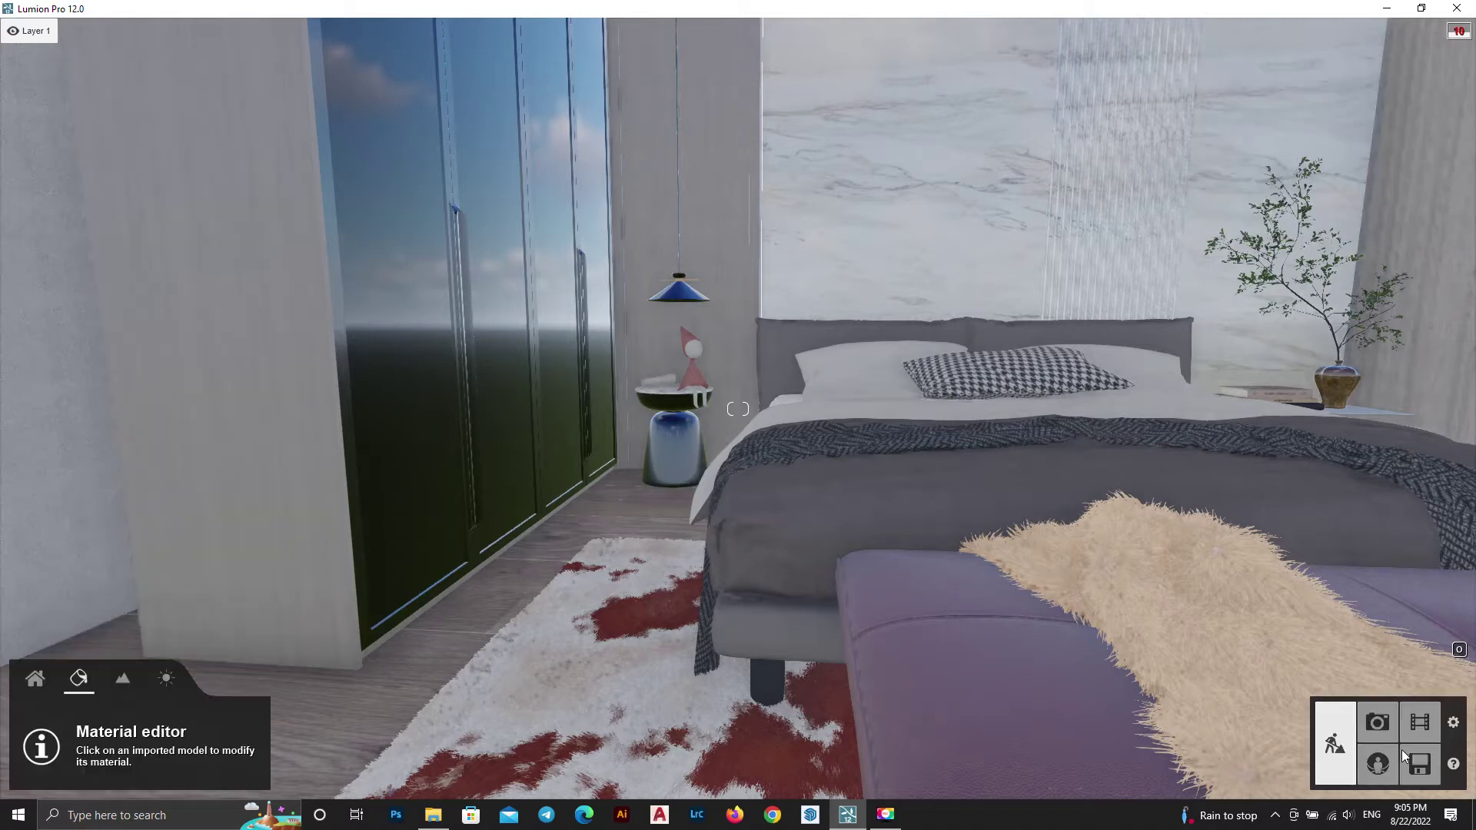
Lower the side table metal's Reflectivity to 1.2 and confirm
left_click(668, 438)
mouse_move(112, 185)
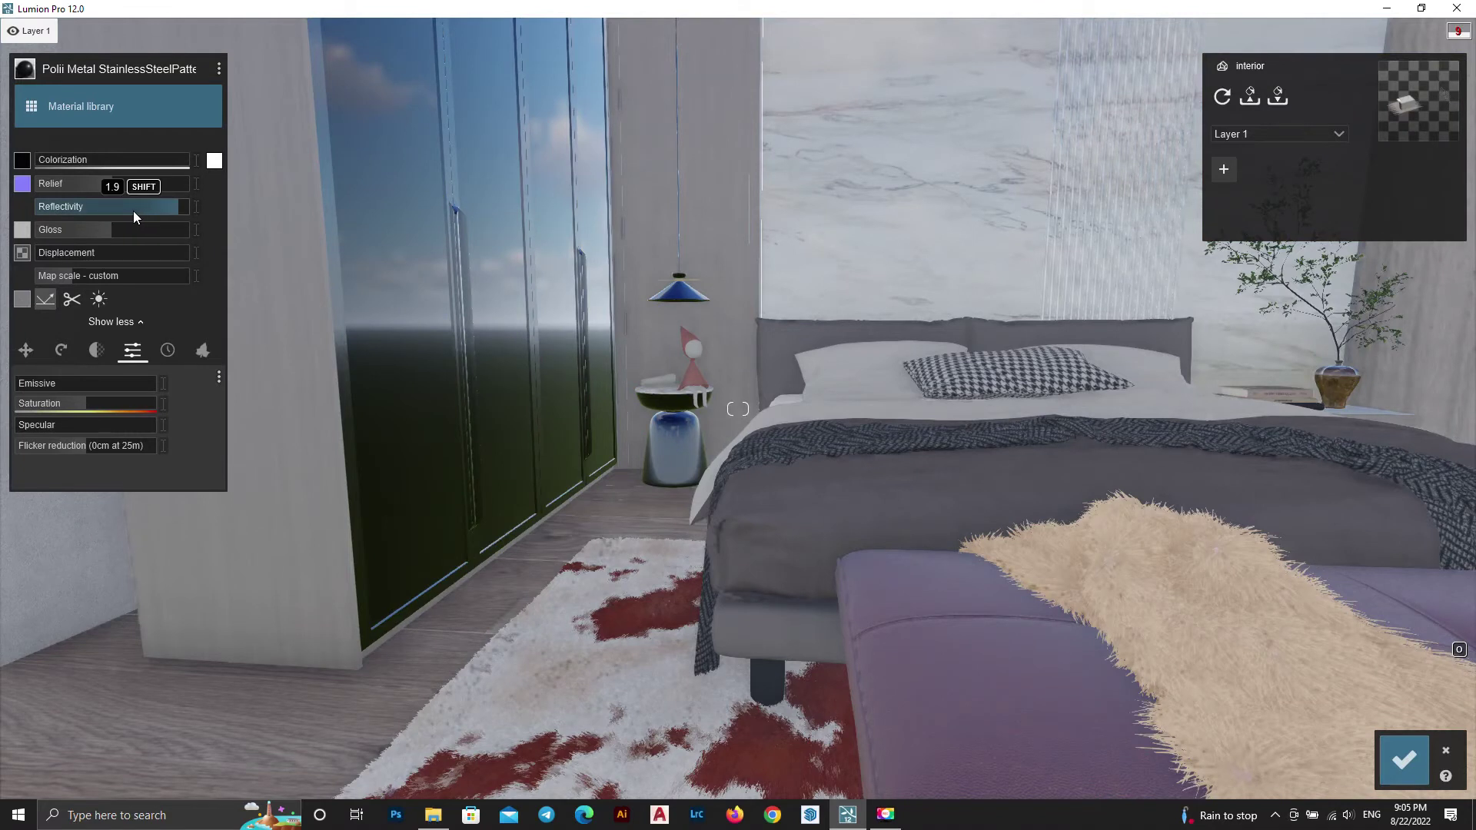
mouse_move(140, 211)
left_mouse_down()
mouse_move(59, 225)
mouse_move(86, 228)
left_mouse_up()
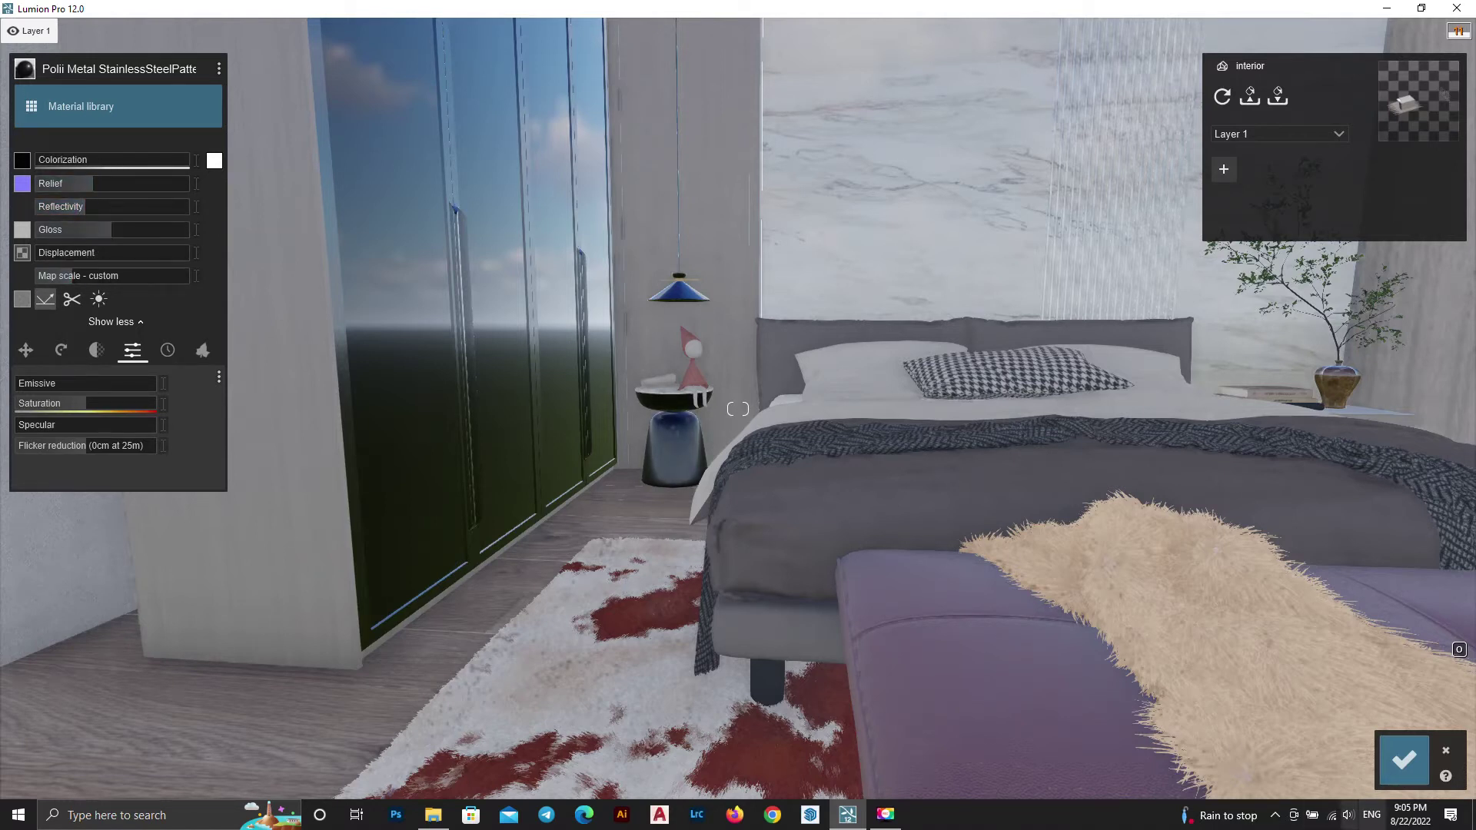
left_click(1403, 759)
right_click_drag(648, 659, 653, 538)
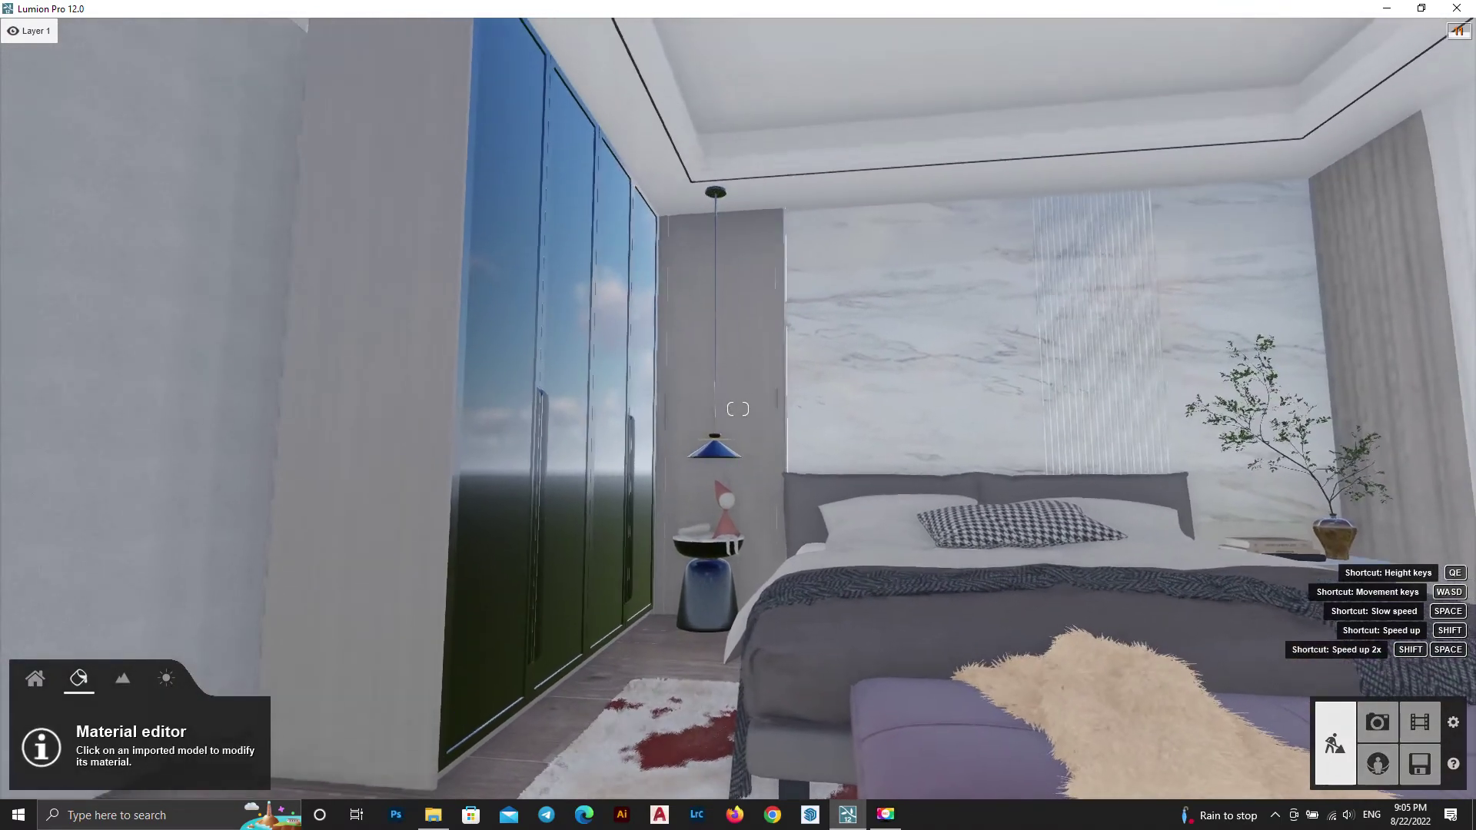
Give the bench frame the StainlessSteelCast metal from Outdoor > Metal page 3 and confirm
scroll(747, 717, "down", 5)
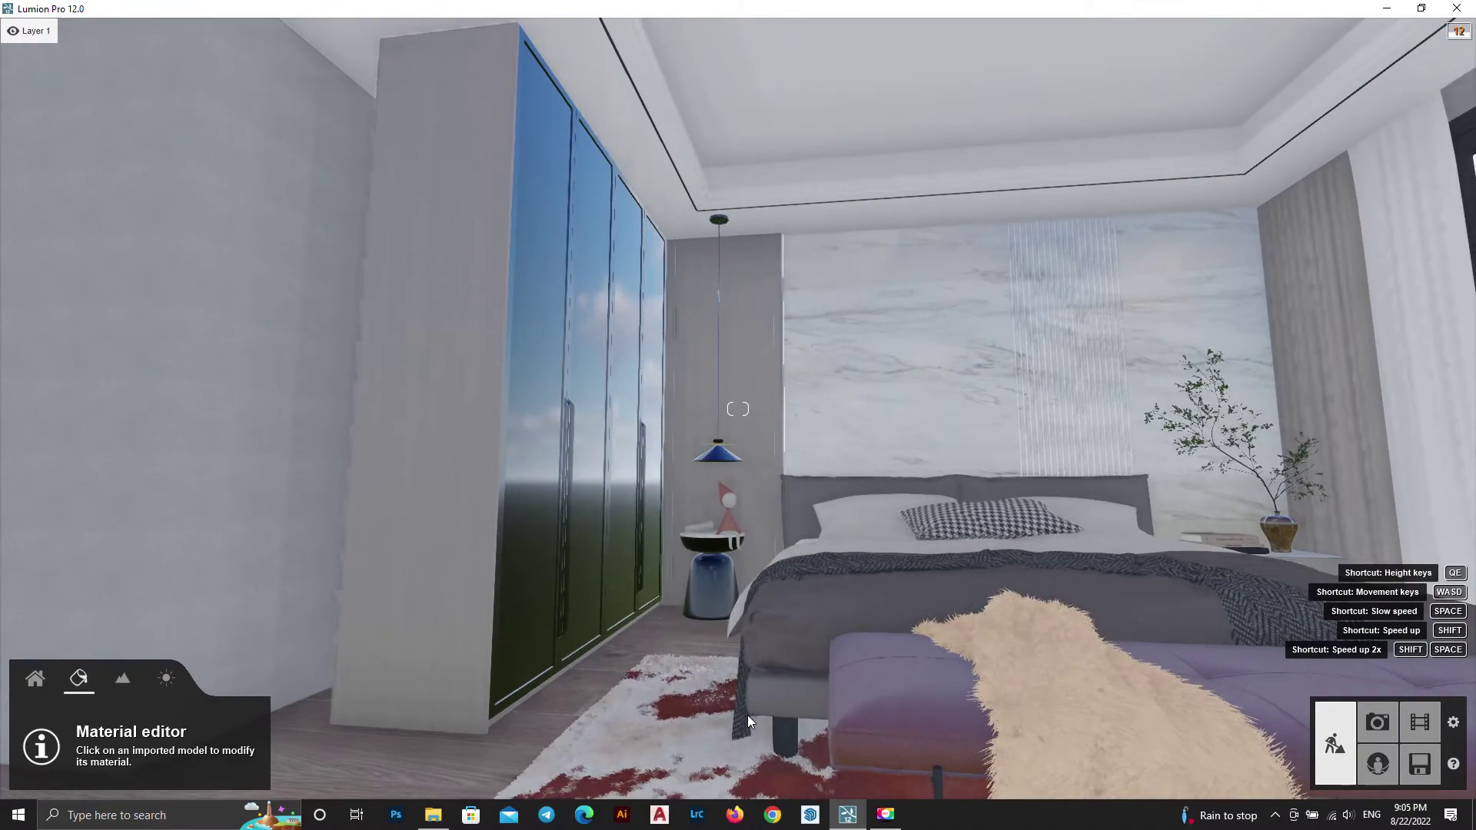
scroll(750, 714, "down", 5)
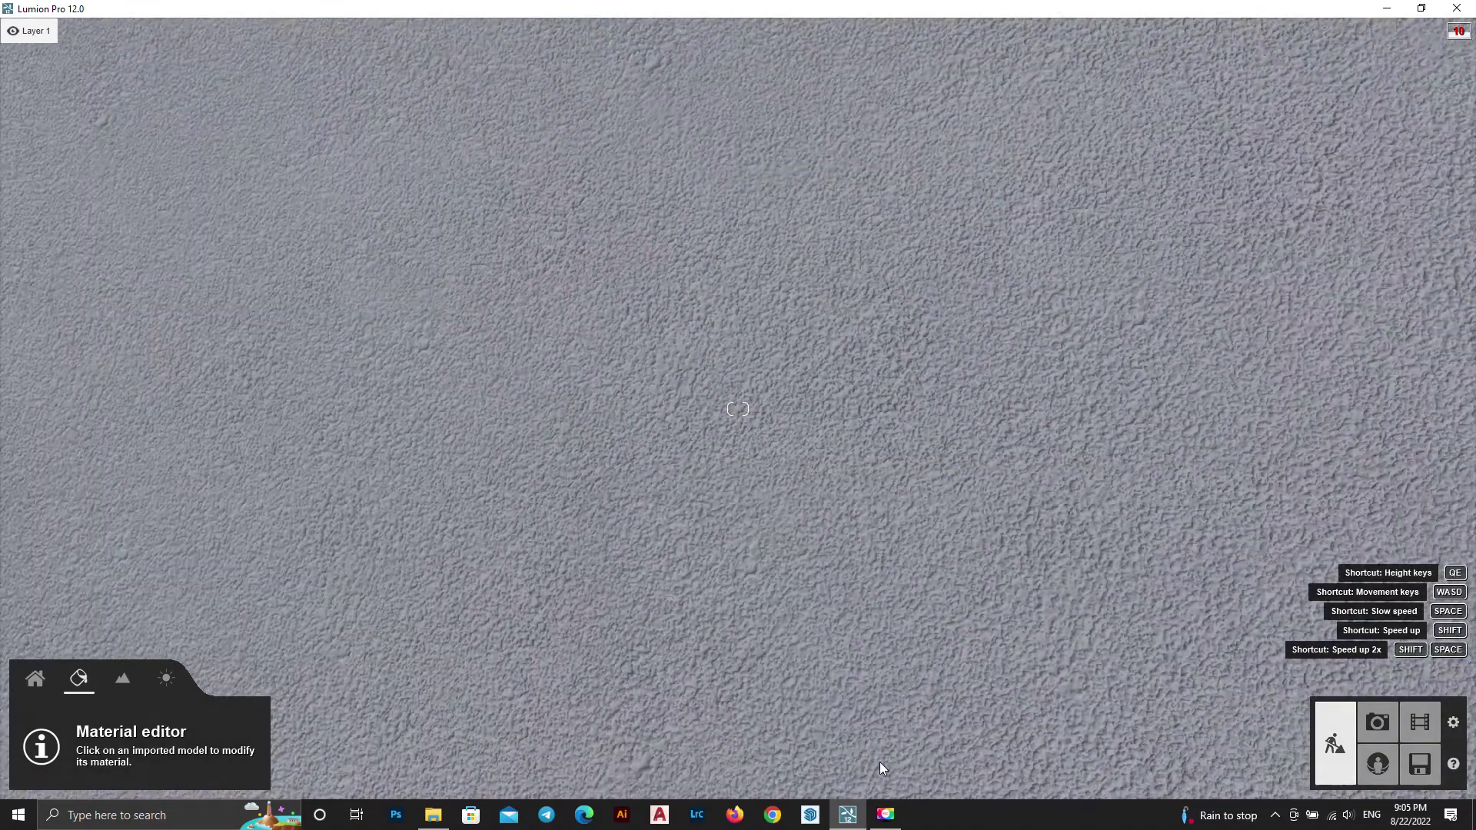
scroll(910, 681, "up", 5)
scroll(907, 707, "up", 3)
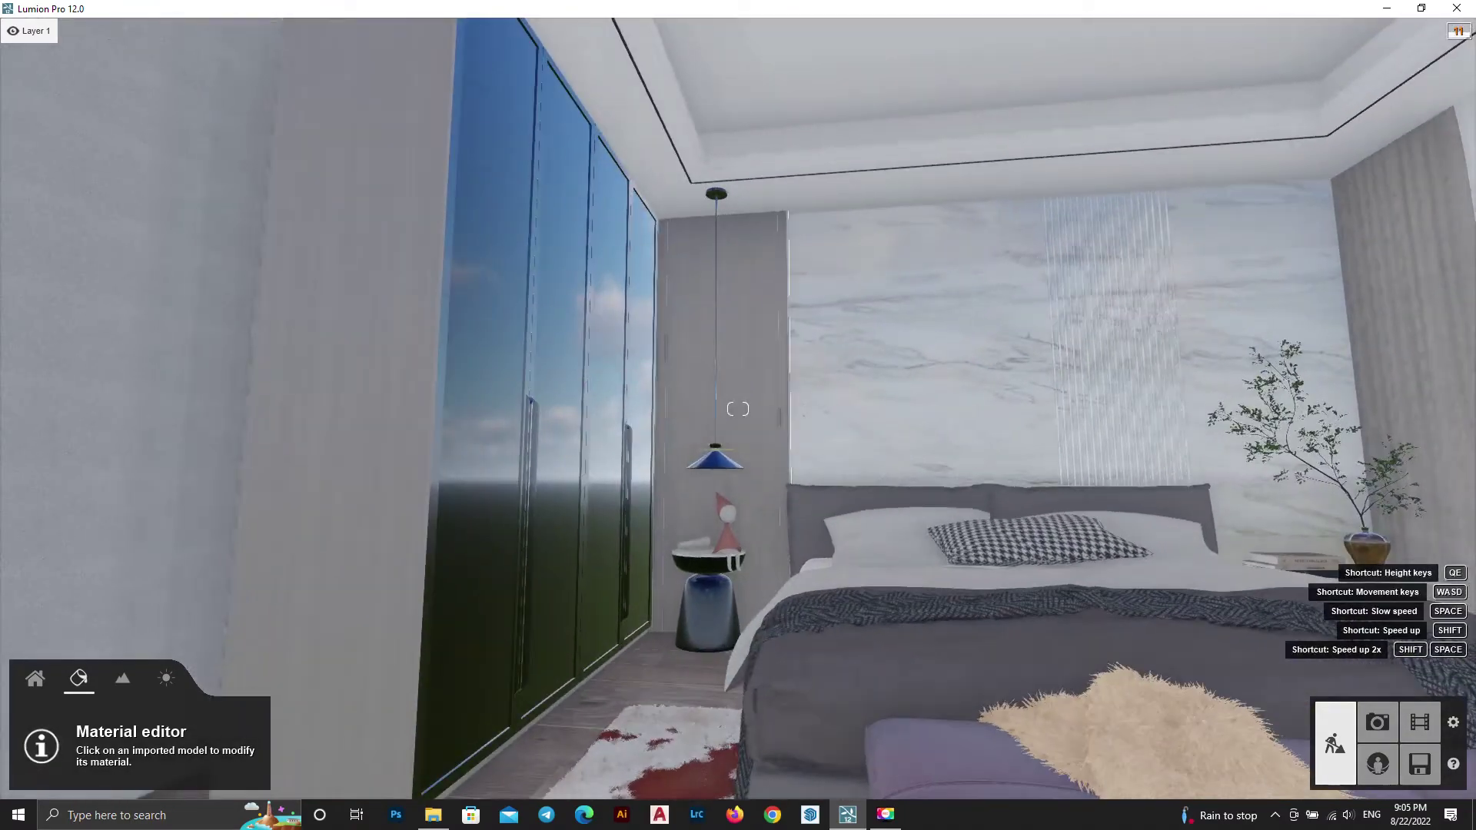
right_click_drag(907, 707, 905, 741)
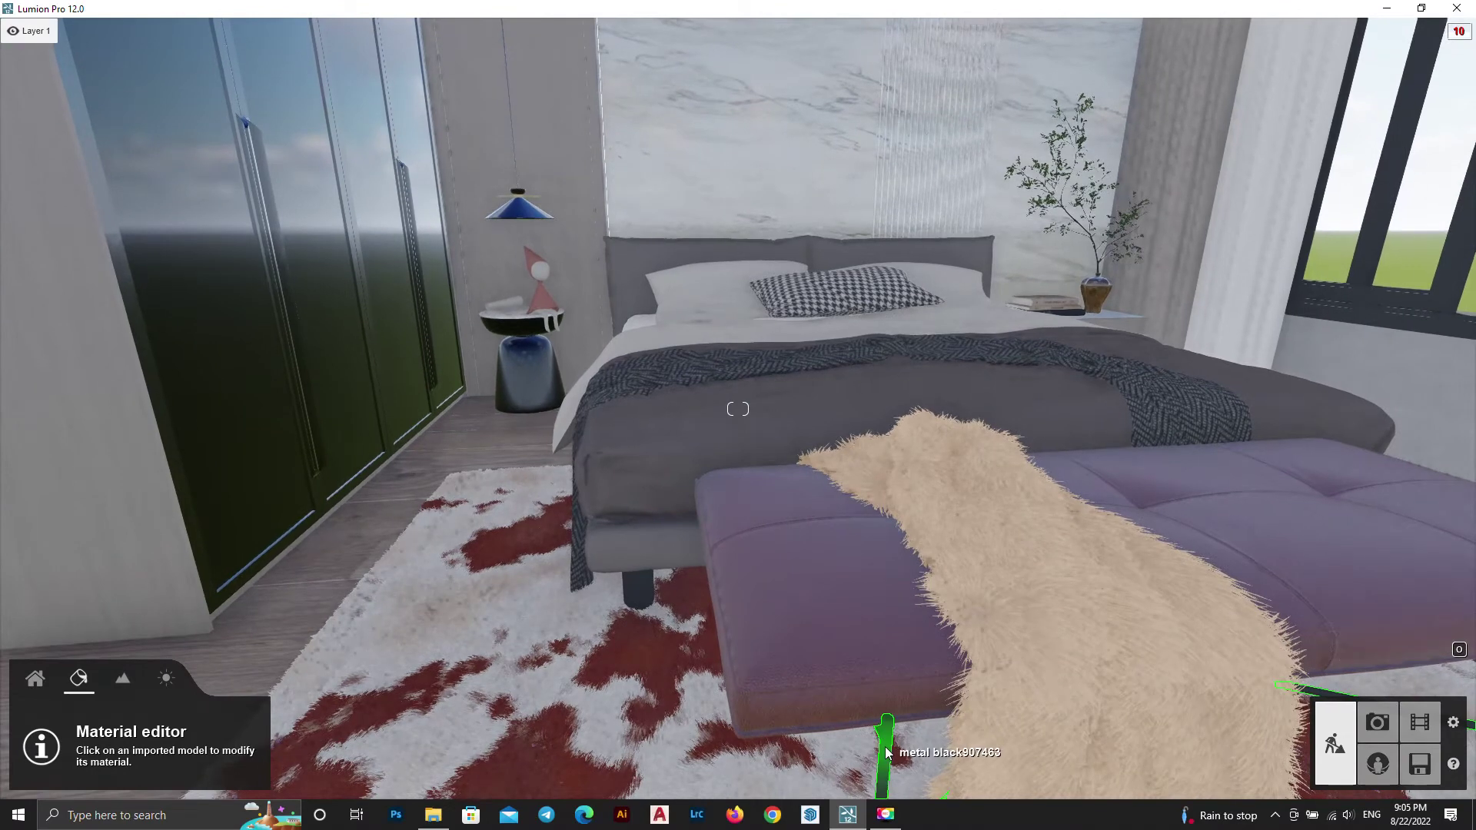
left_click(886, 752)
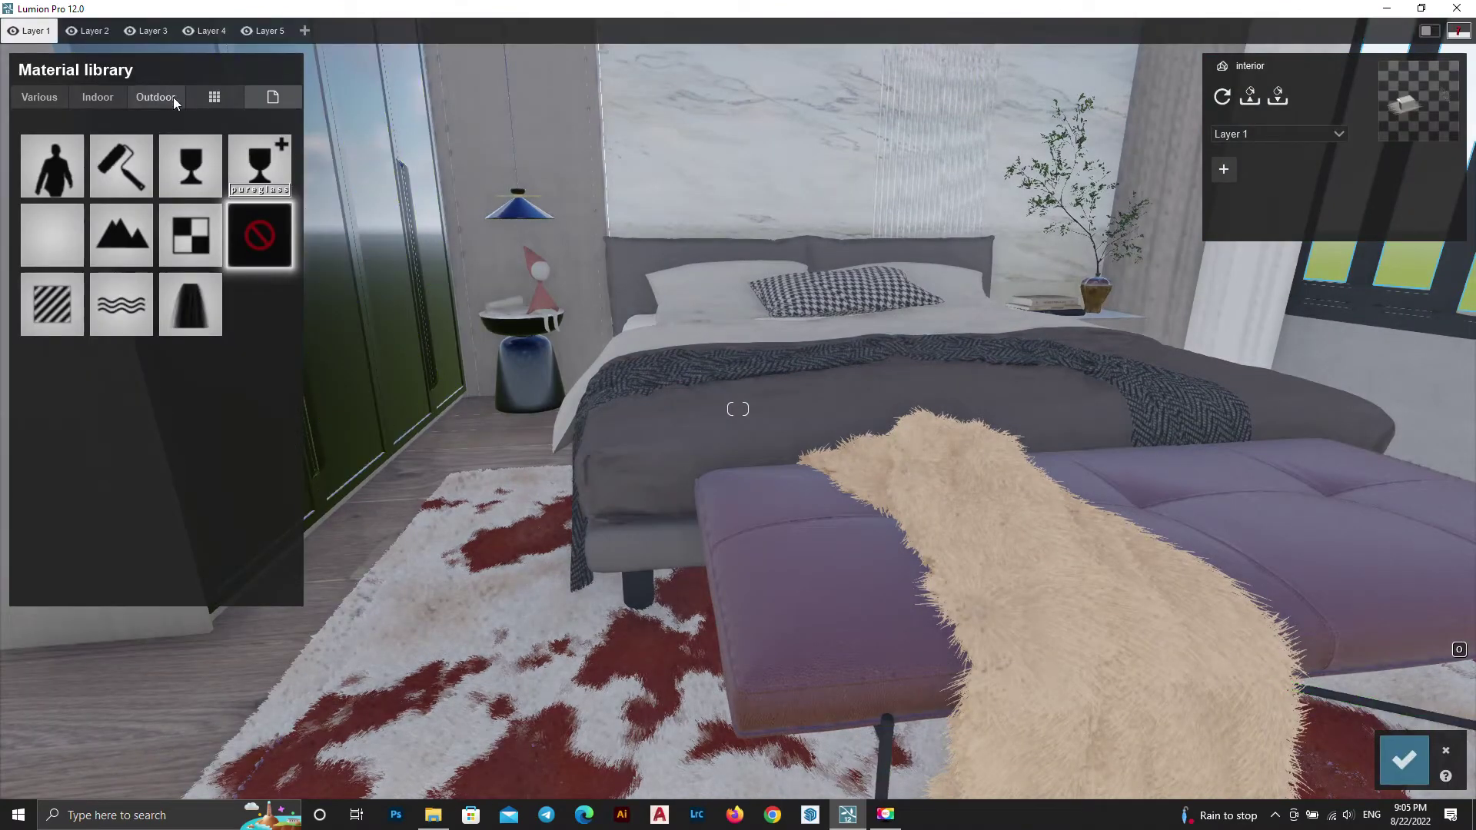
left_click(173, 96)
left_click(223, 130)
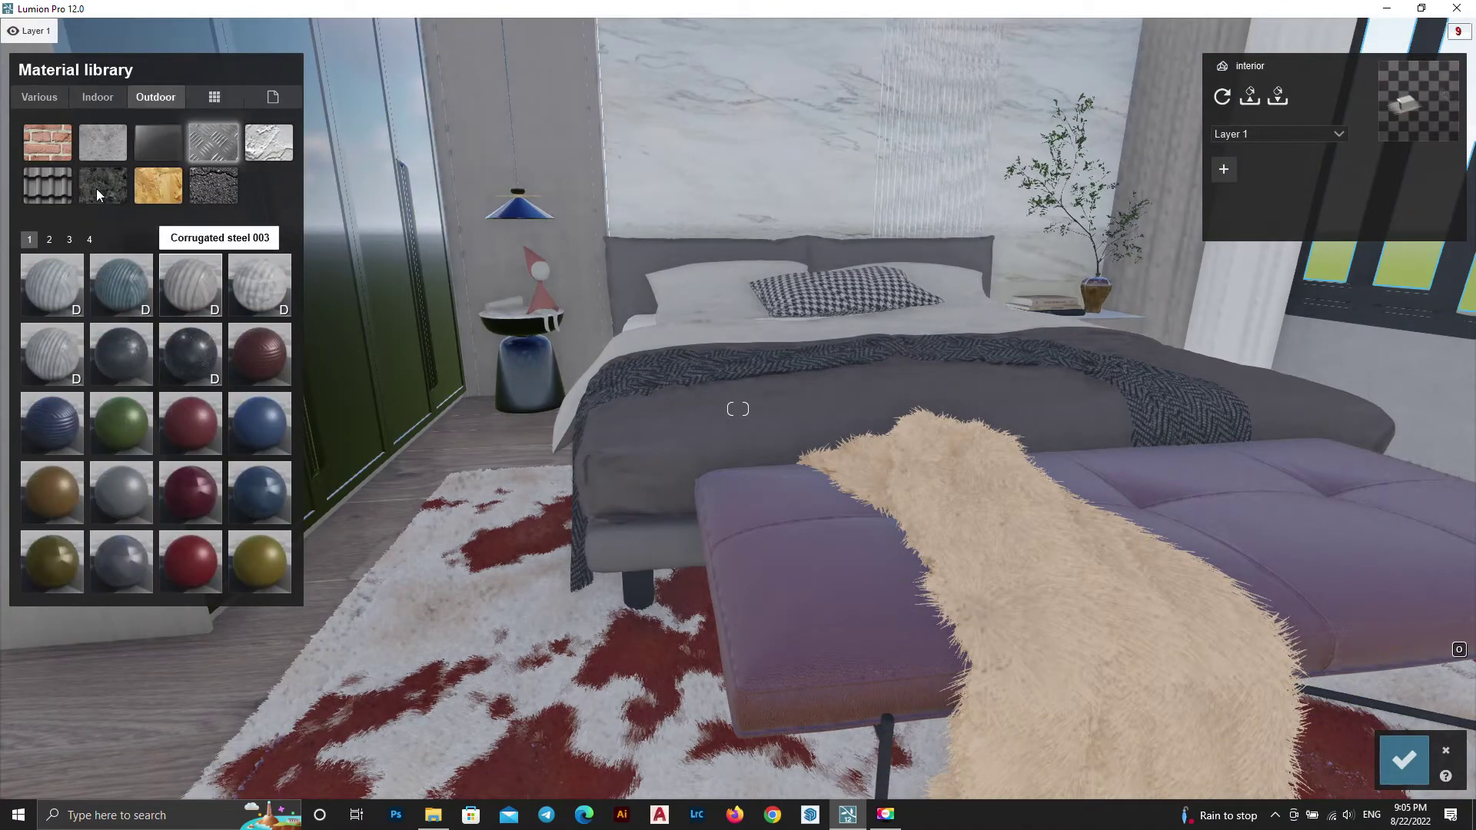
left_click(70, 240)
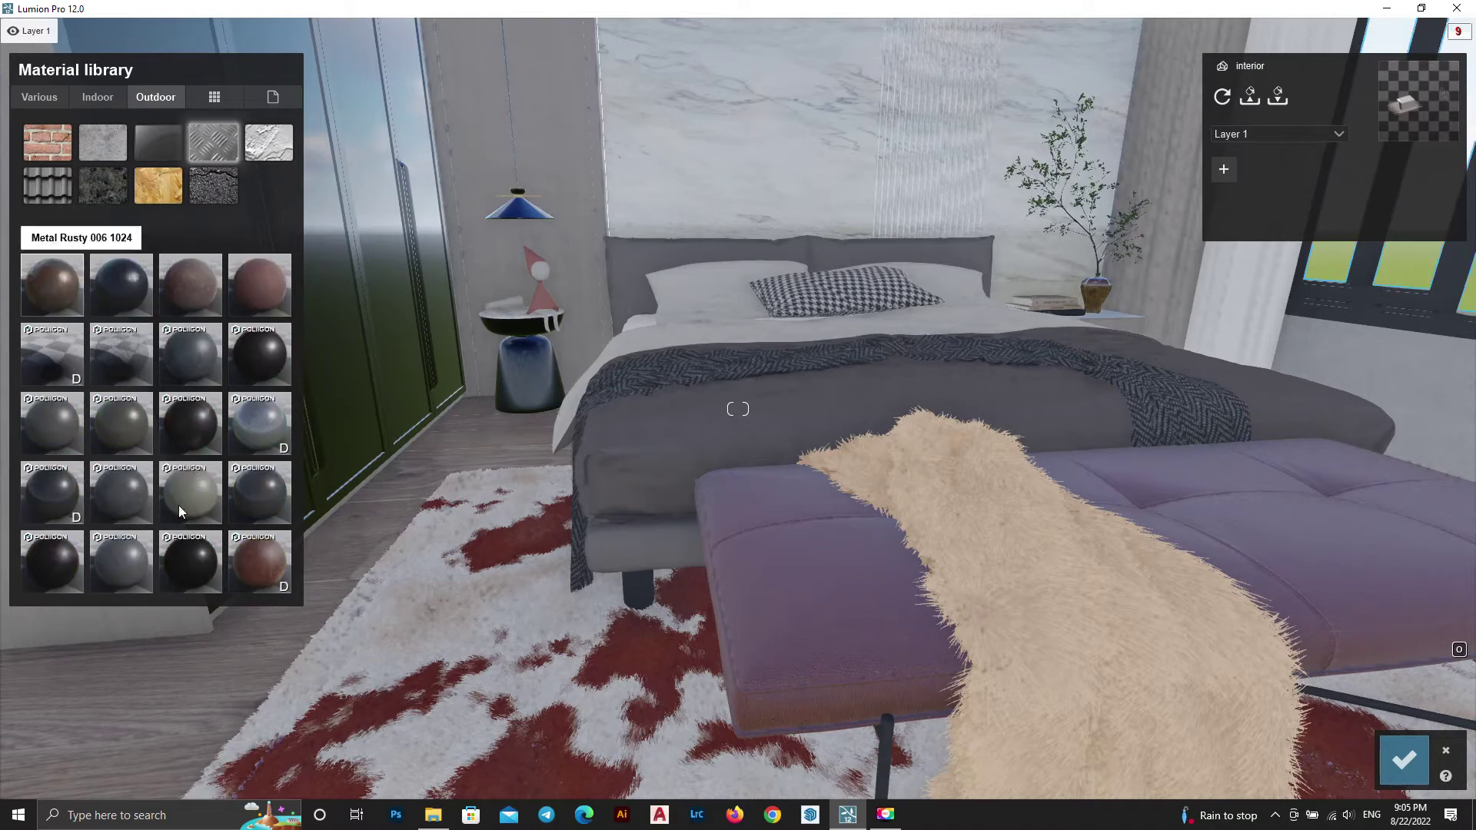
left_click(52, 557)
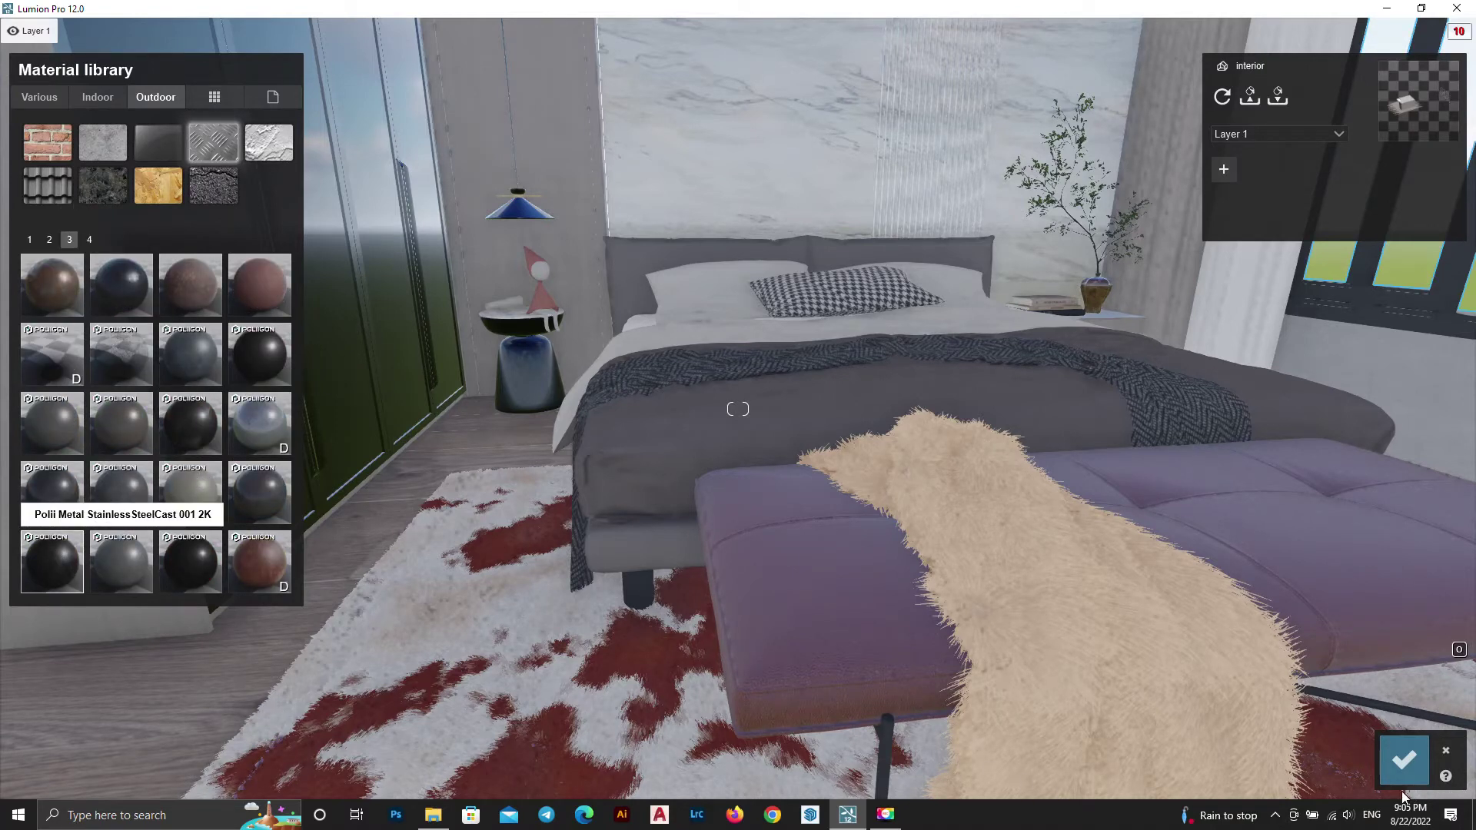
left_click(1399, 770)
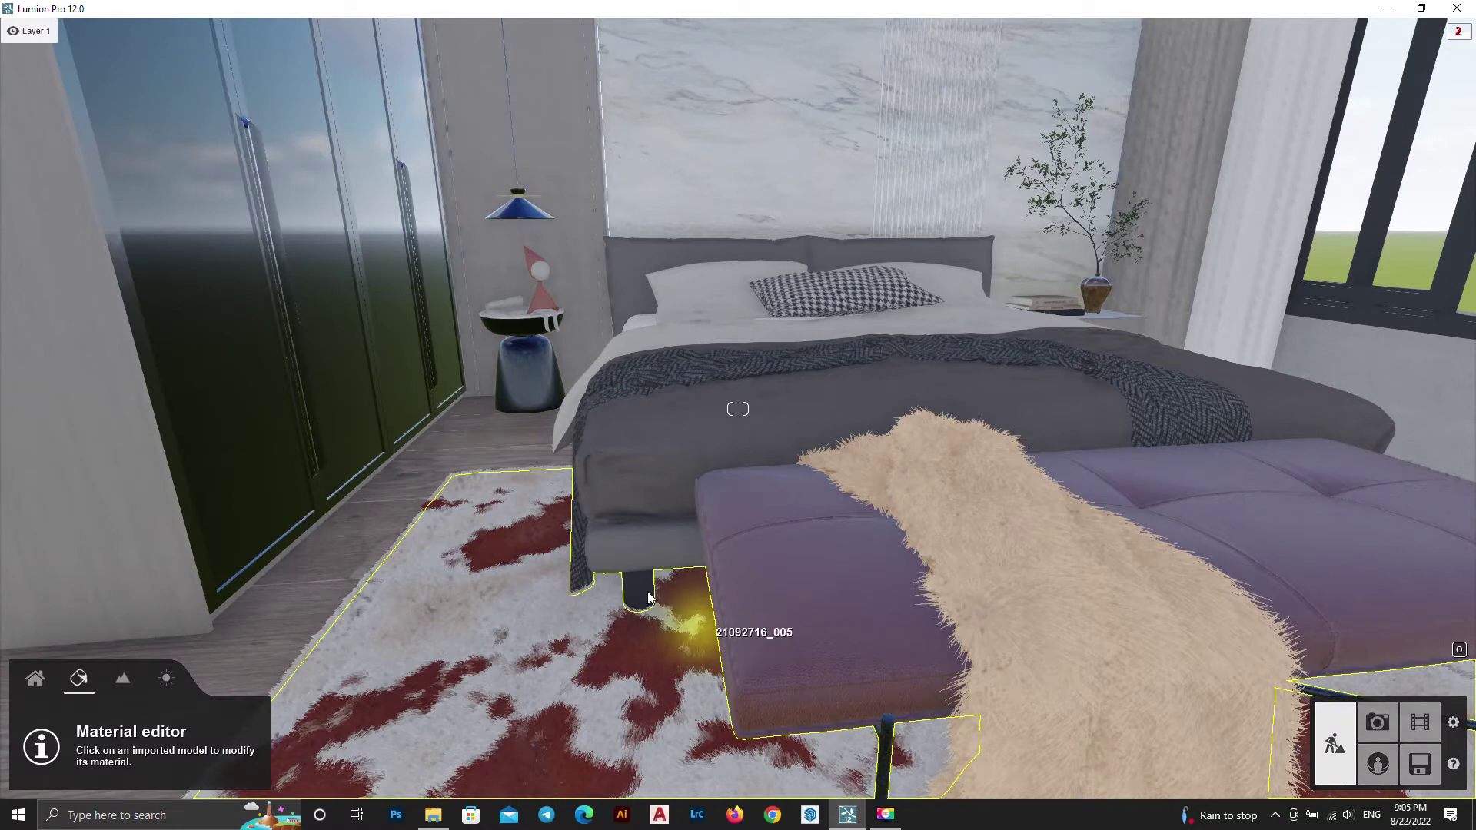
Apply the GraphitePitted metal from Outdoor > Metal page 3 to the bed legs
left_click(643, 594)
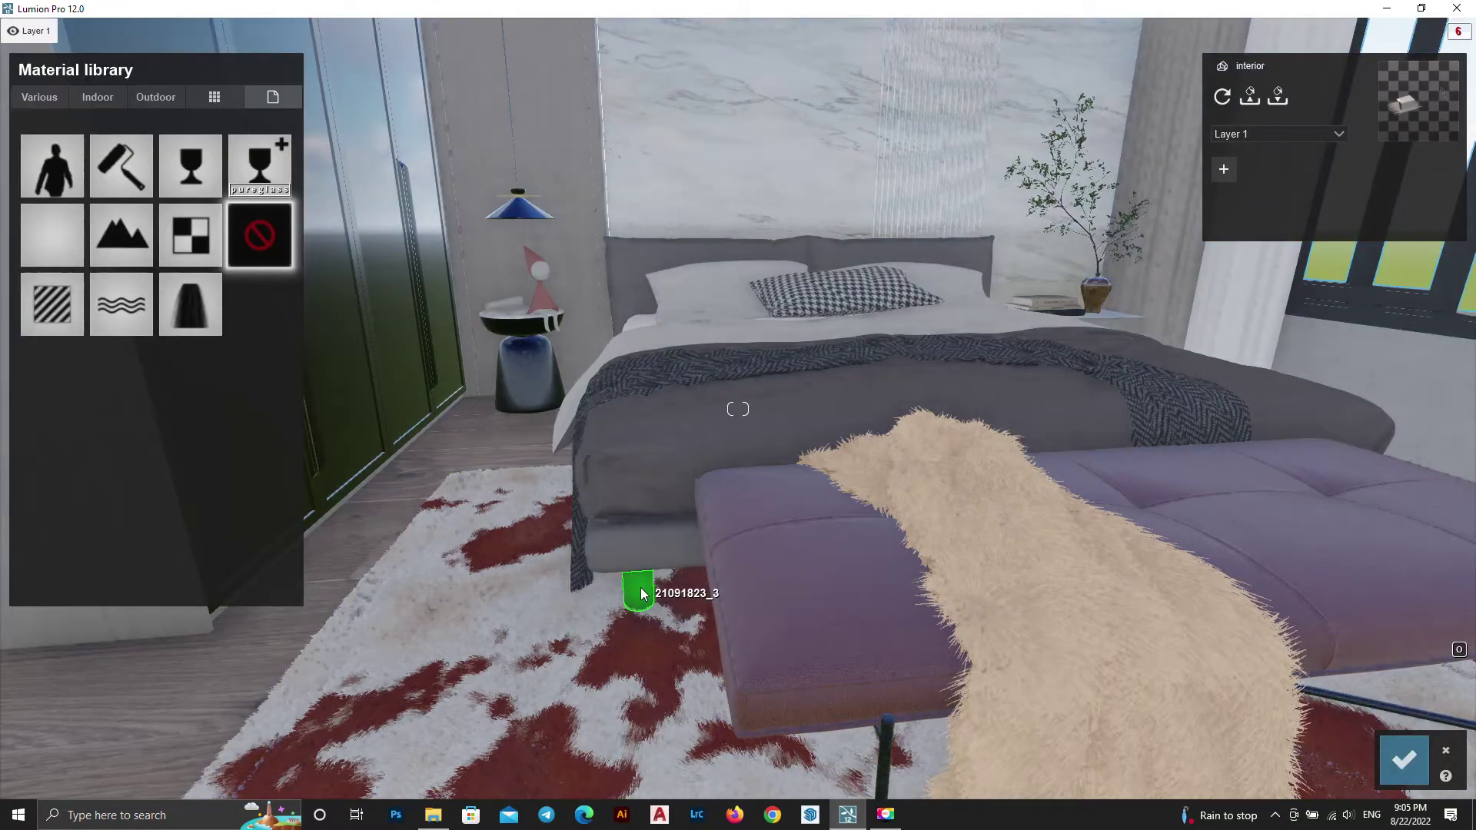
left_click(154, 94)
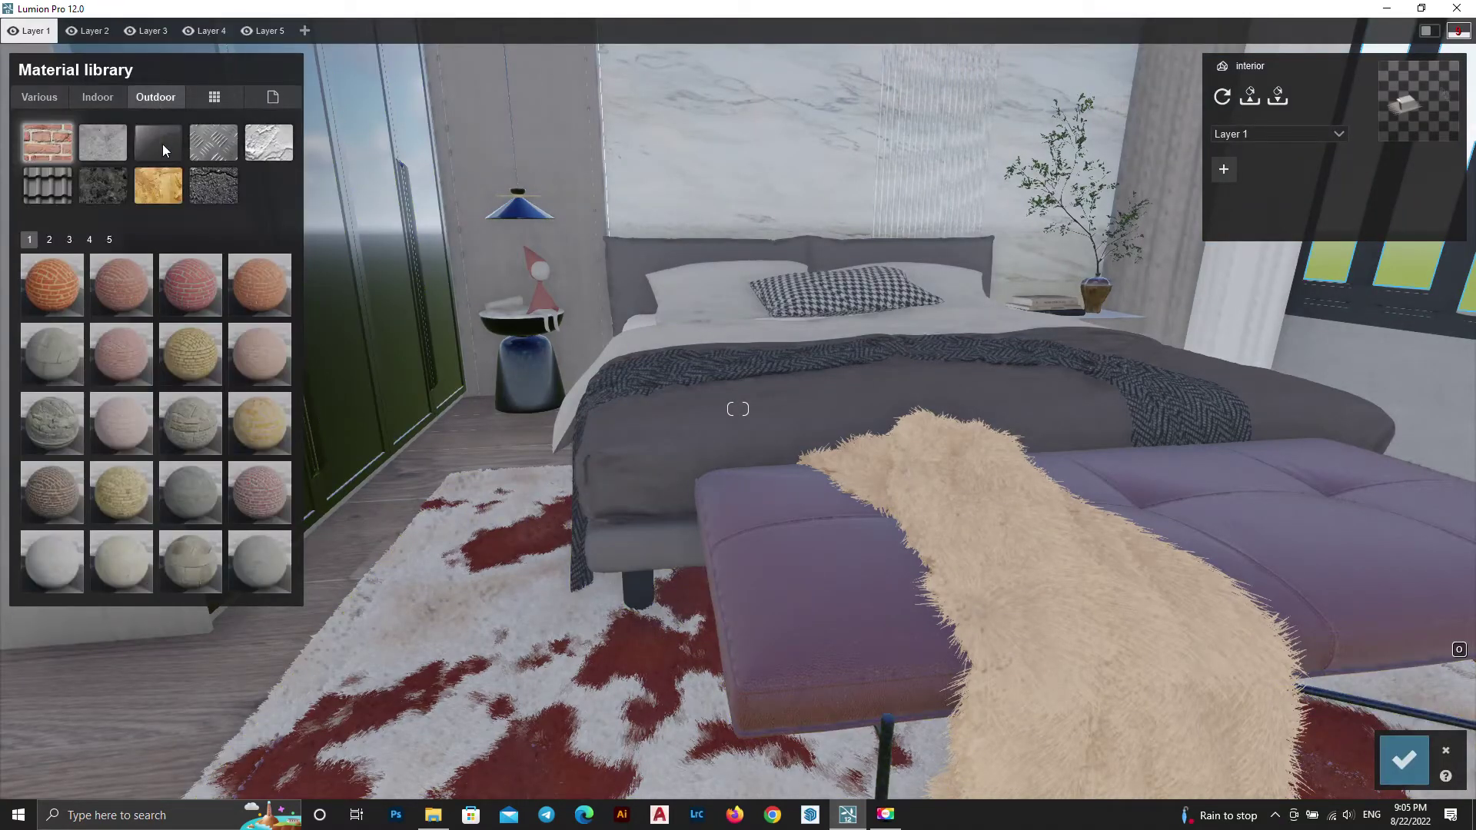
left_click(213, 143)
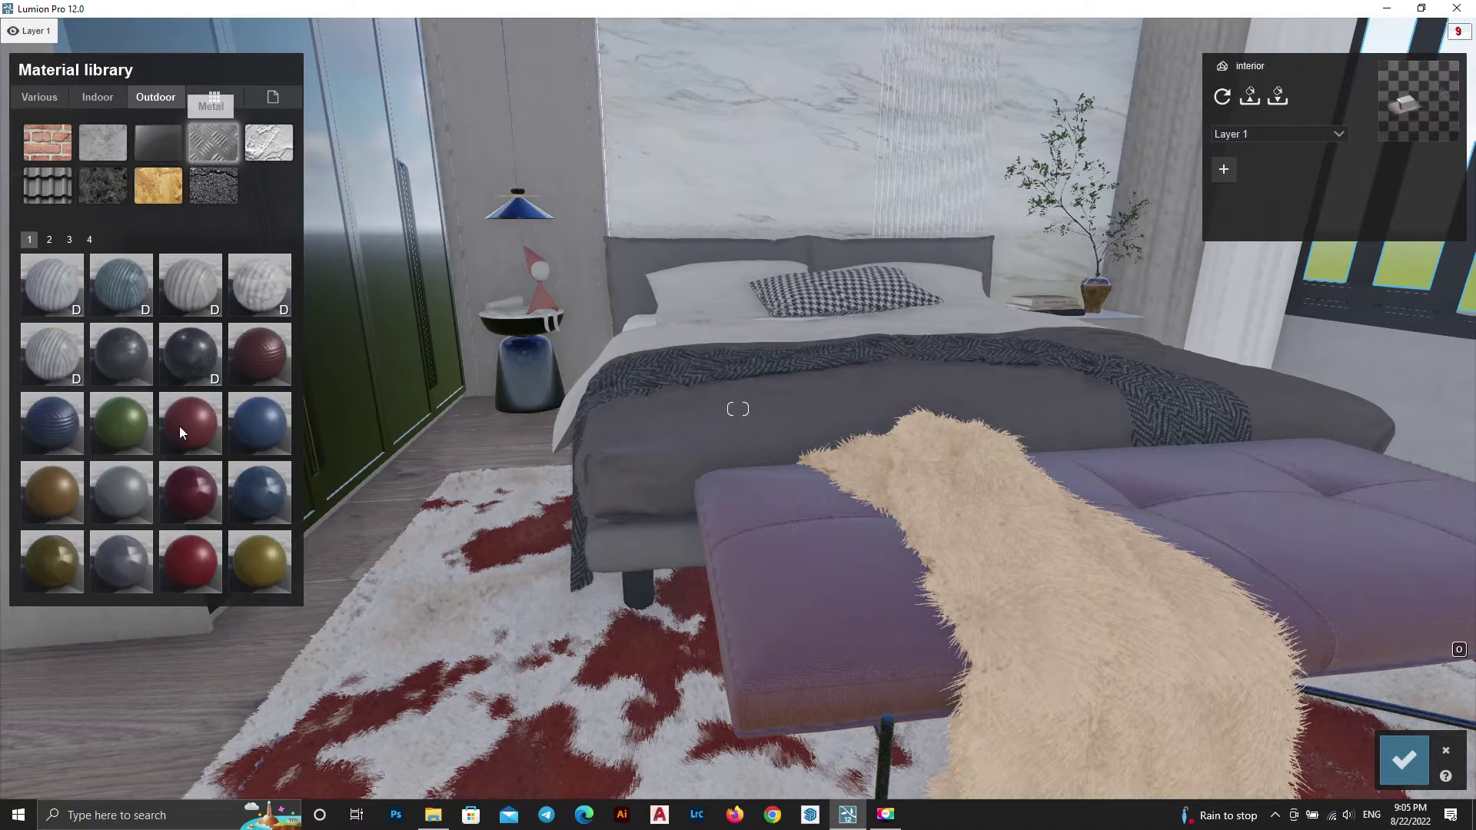
left_click(50, 241)
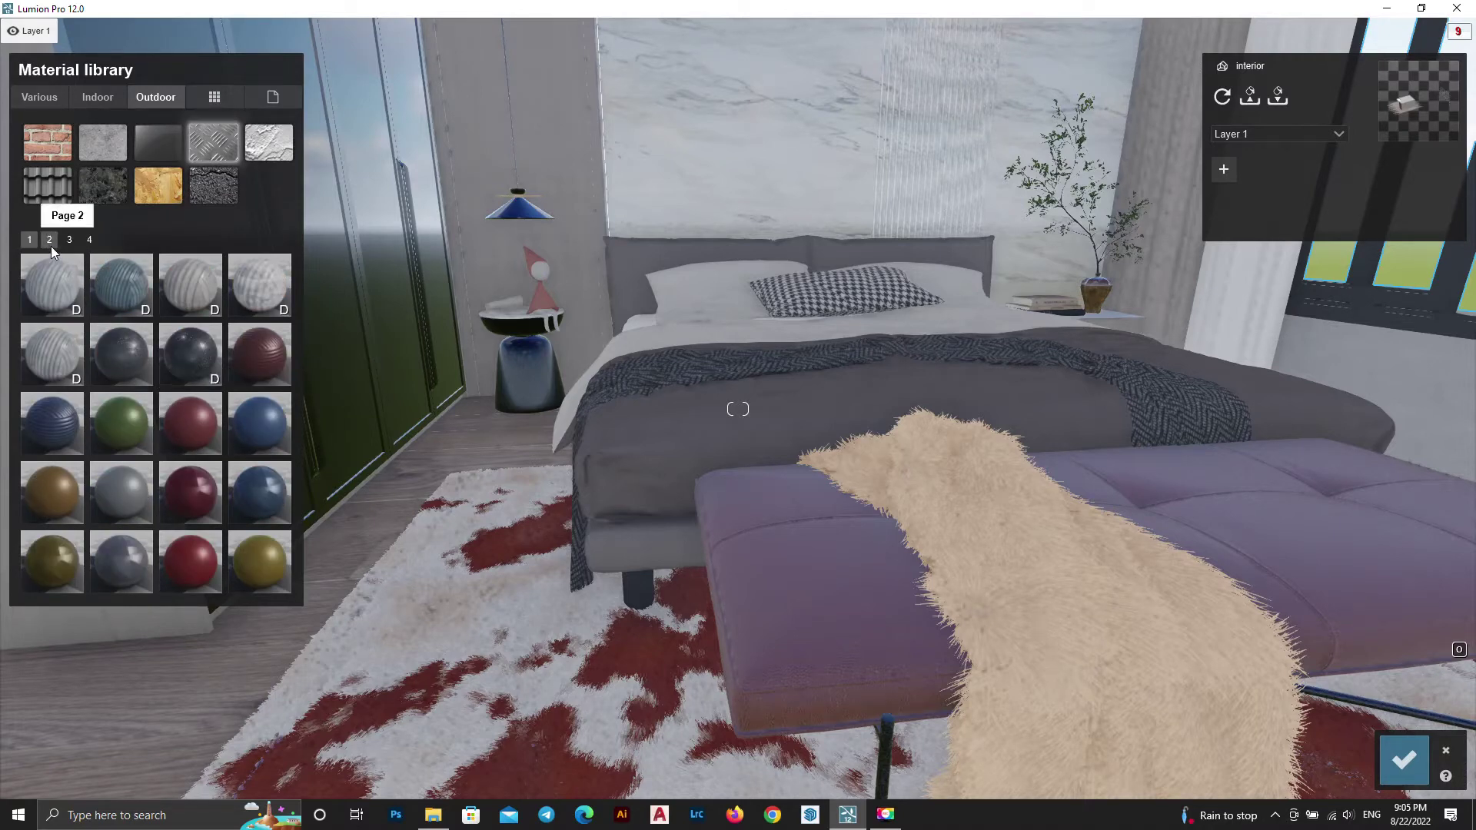
left_click(67, 241)
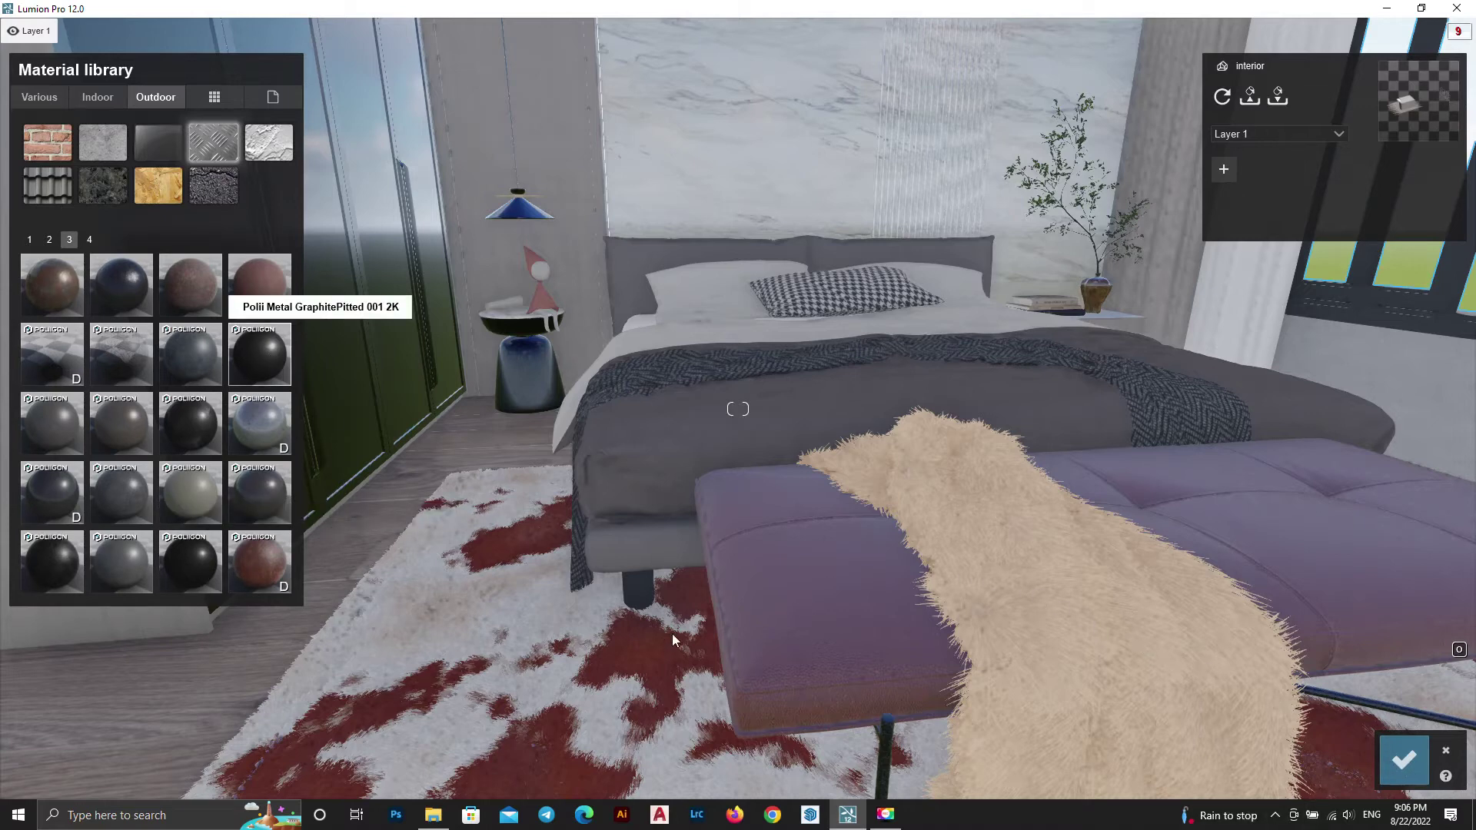
right_click_drag(999, 561, 845, 653)
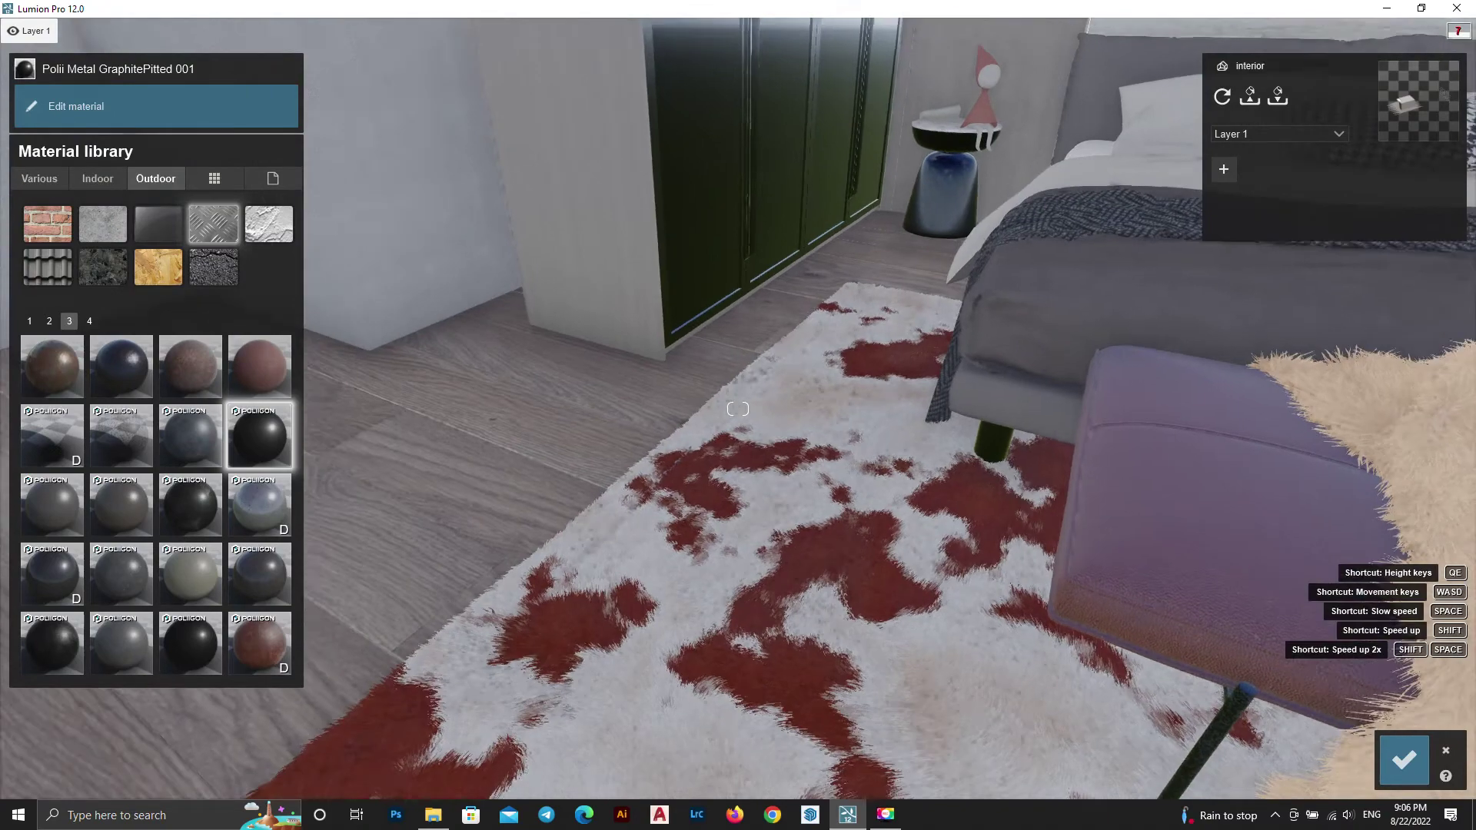
right_click_drag(889, 488, 884, 369)
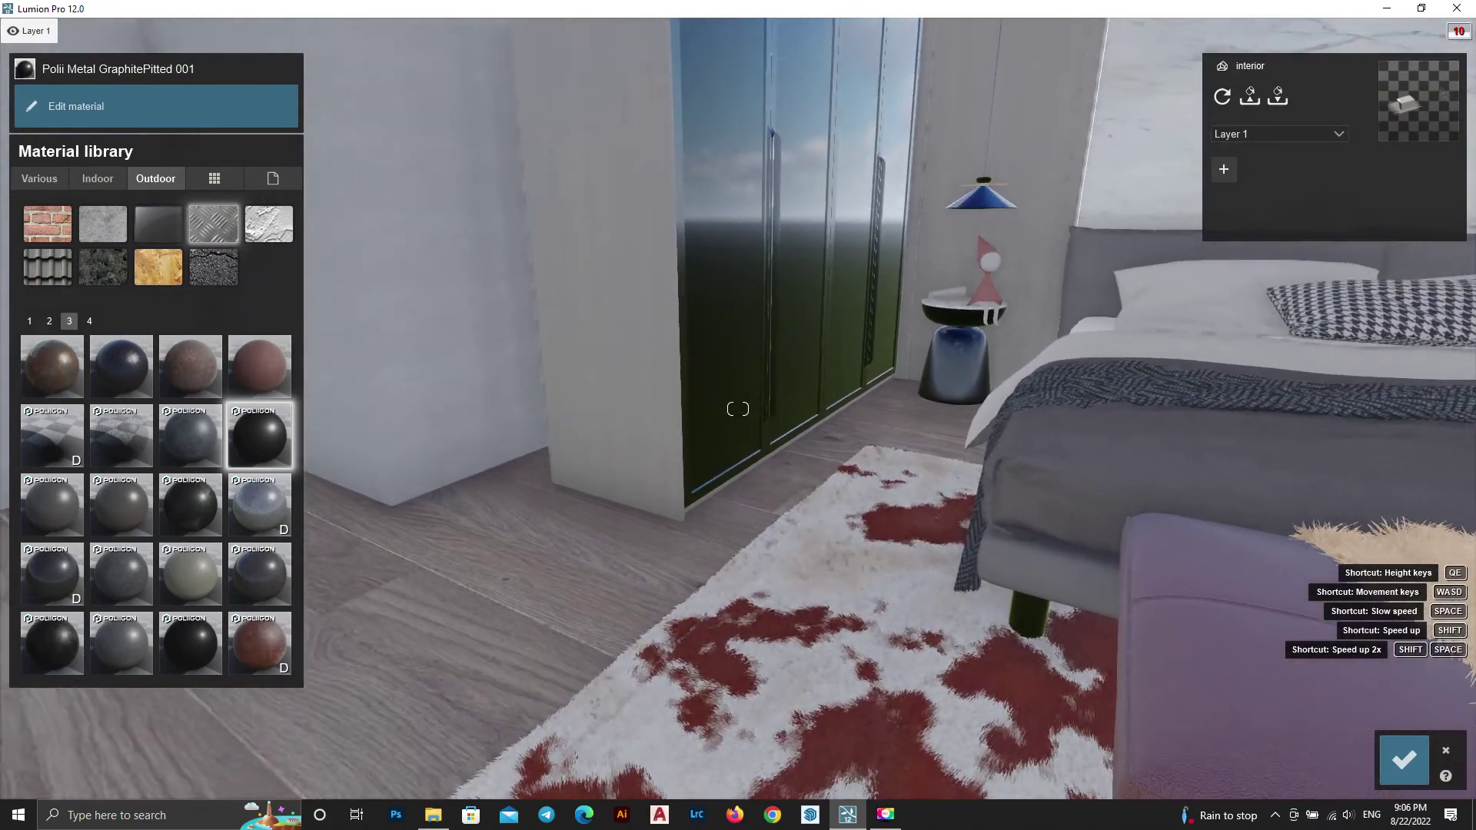
Confirm the pitted graphite metal on the bed legs
key("s")
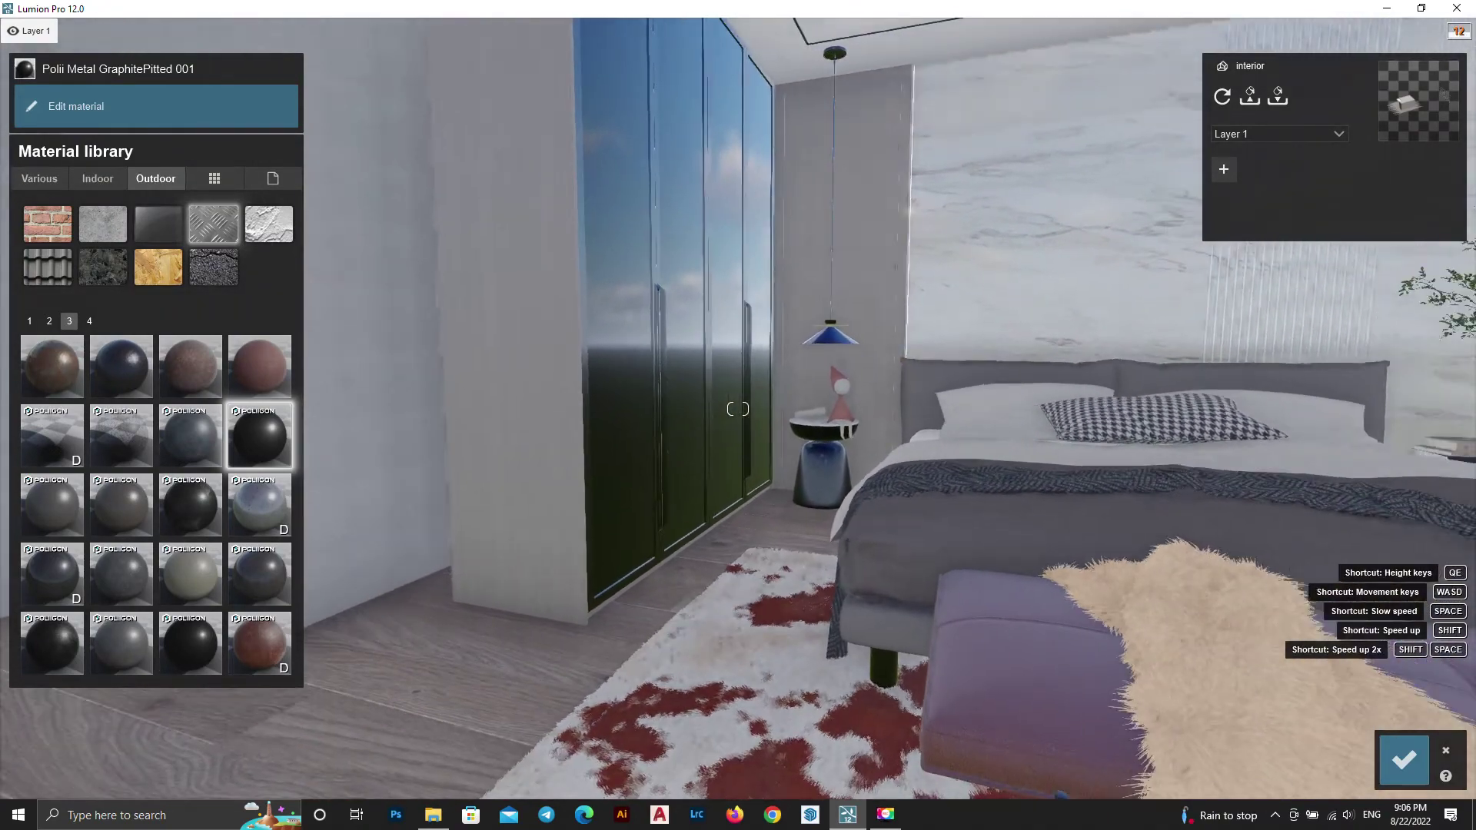
right_click_drag(884, 369, 1153, 369)
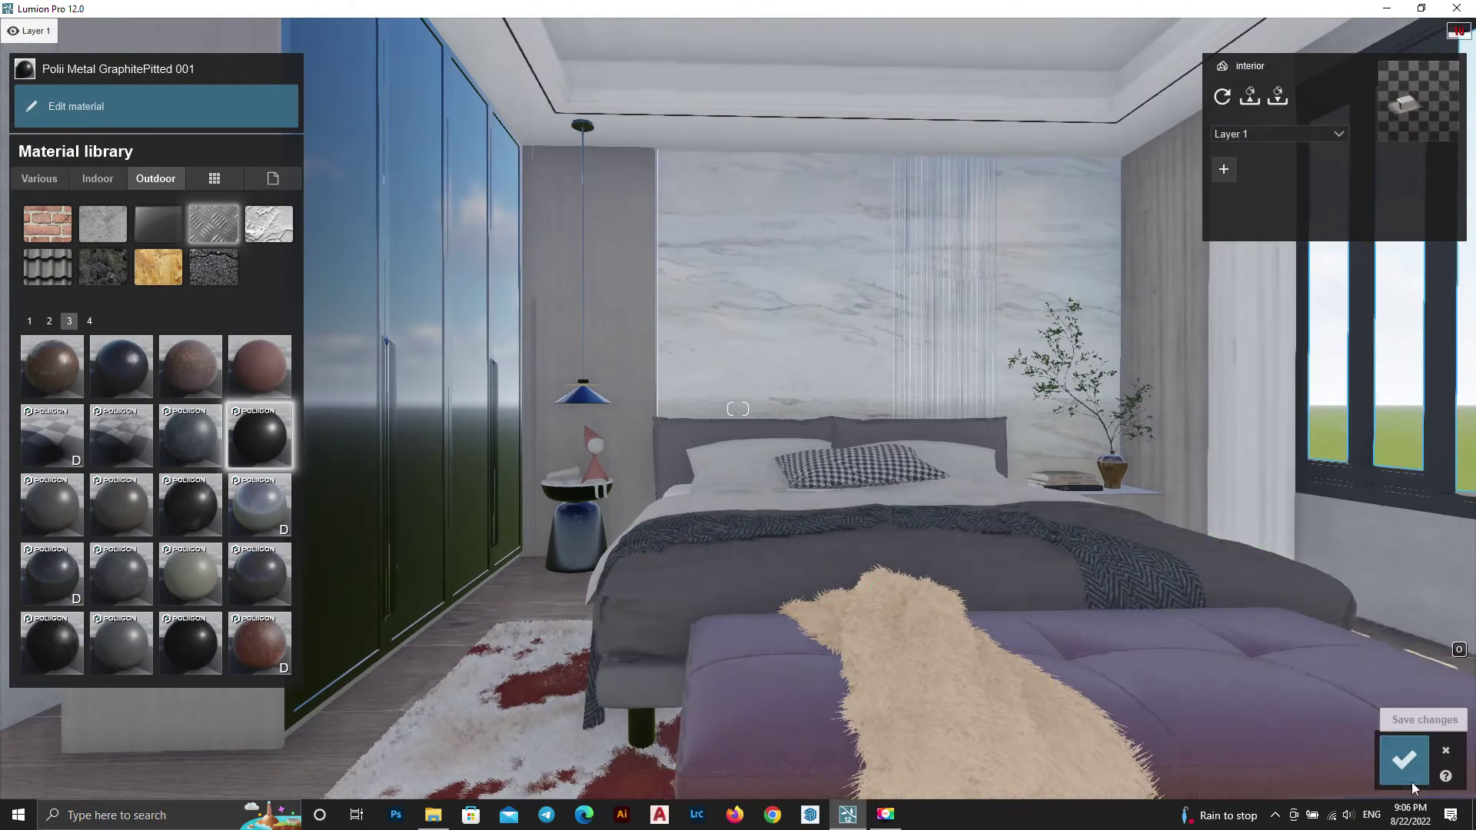
left_click(1403, 760)
Turn the view until the bed is centred and switch to Photo mode
right_click_drag(1412, 788, 1322, 784)
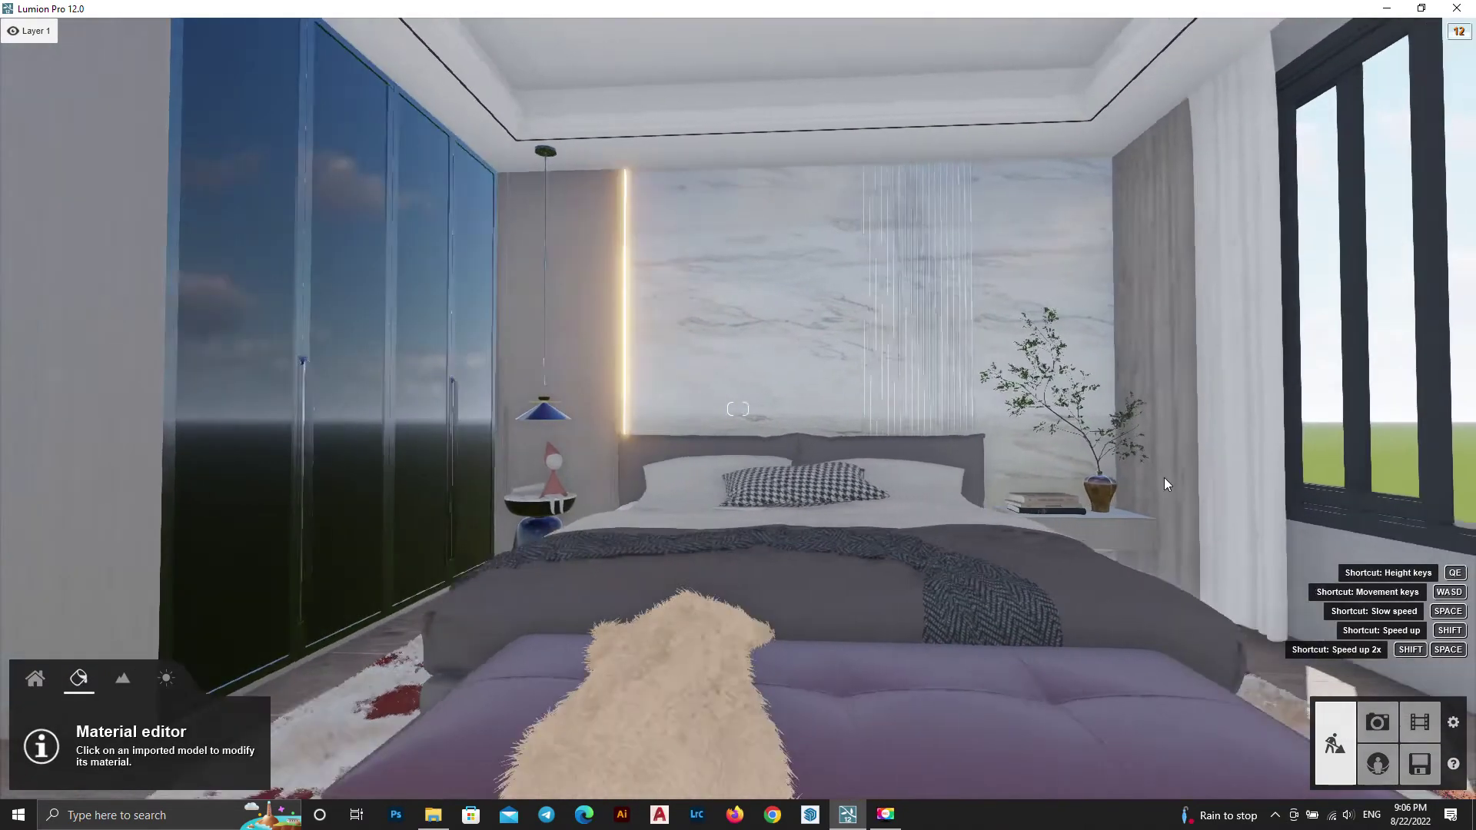
right_click_drag(1163, 478, 1345, 478)
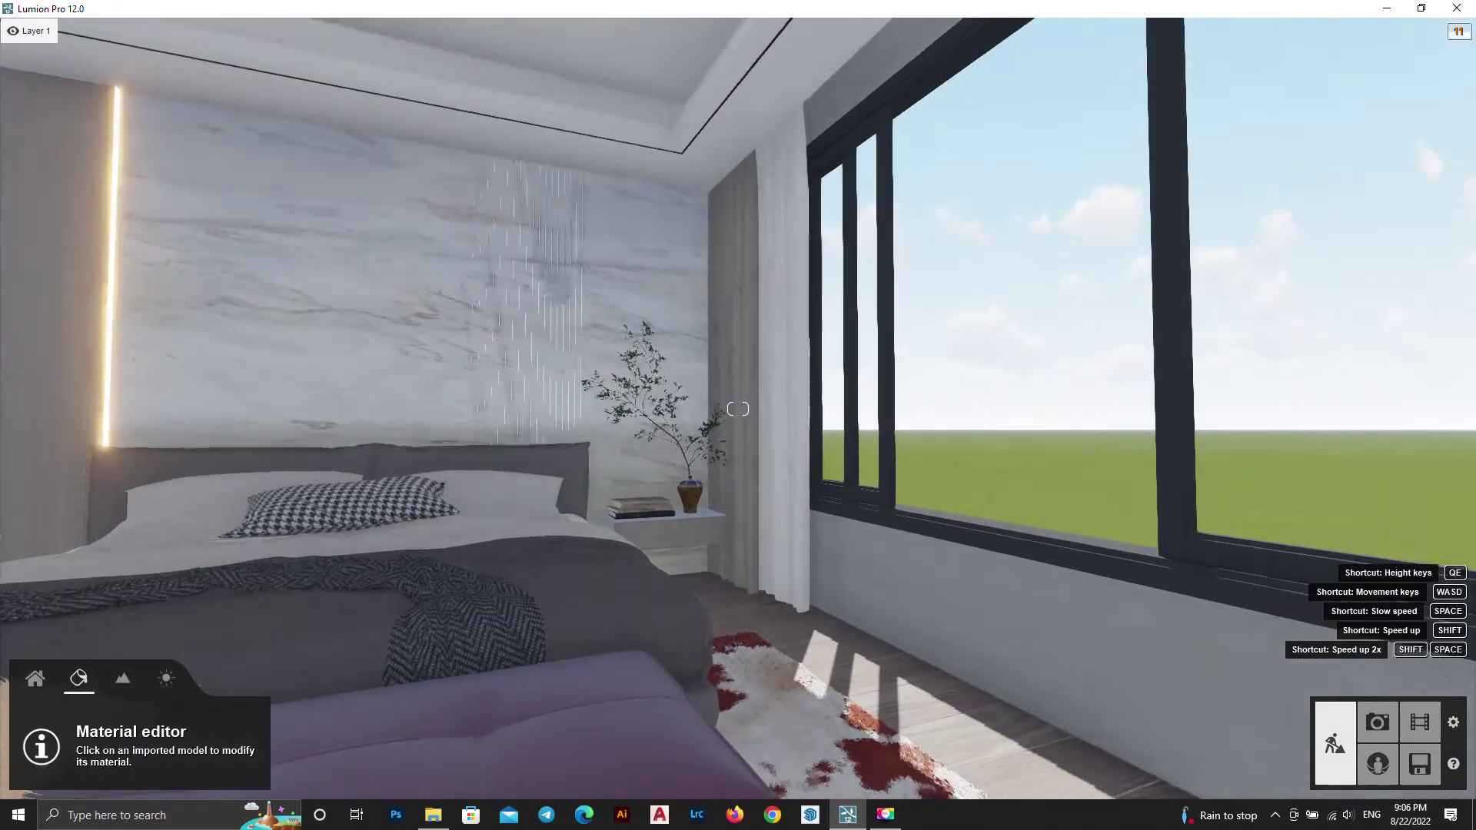
right_click_drag(1000, 429, 1032, 429)
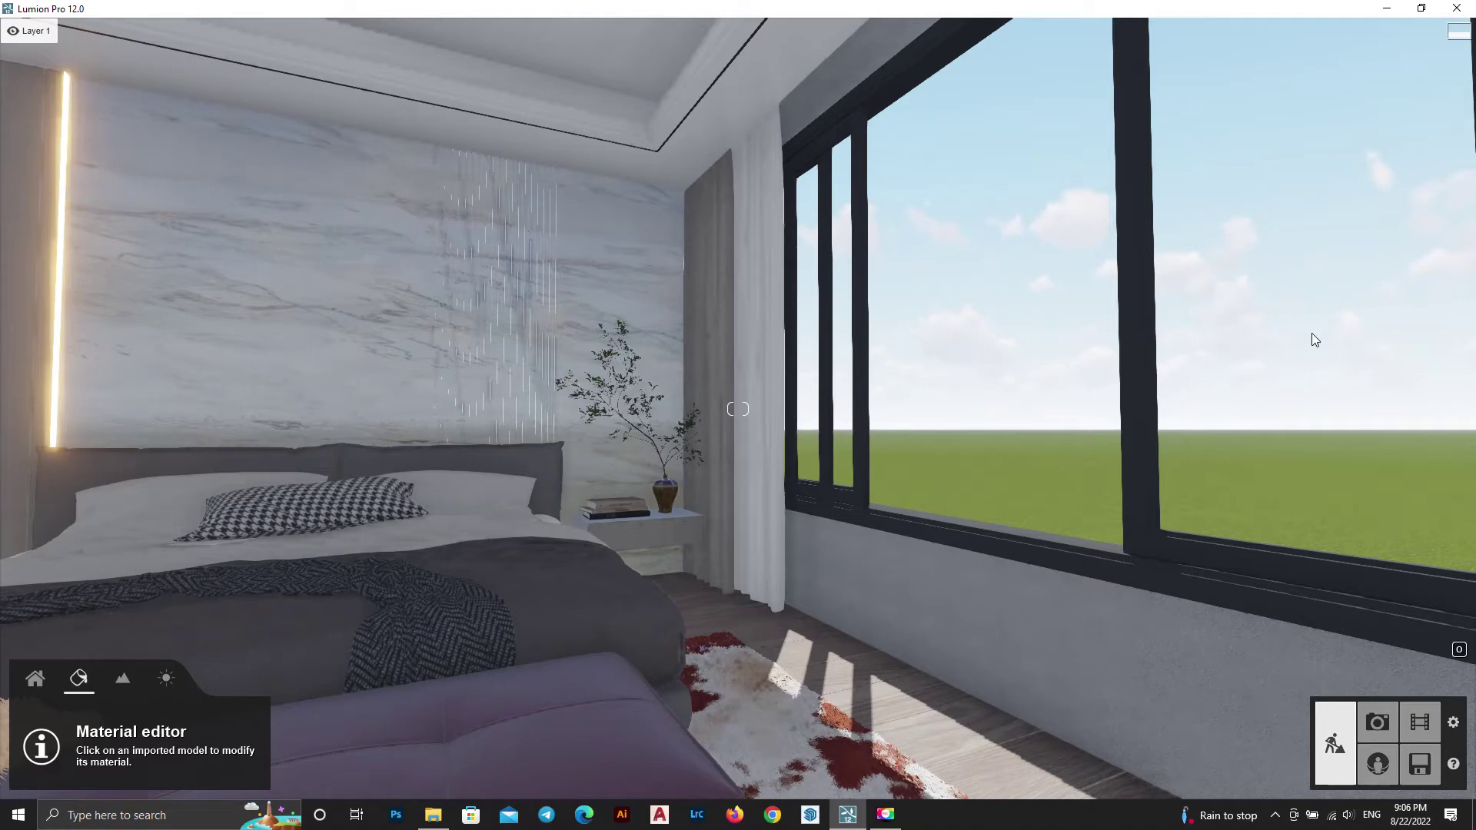
right_click_drag(1265, 402, 1000, 407)
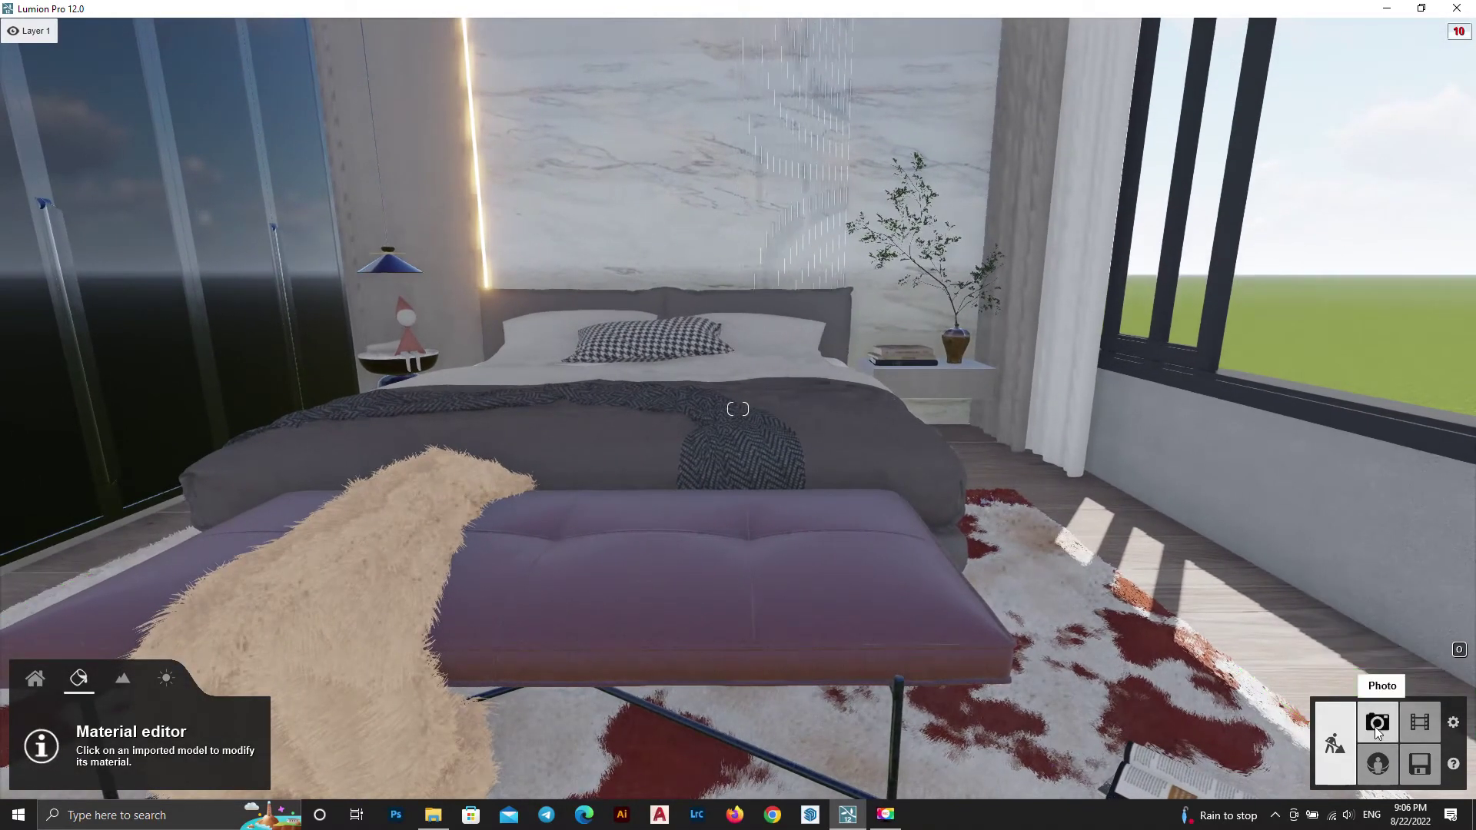
left_click(1376, 724)
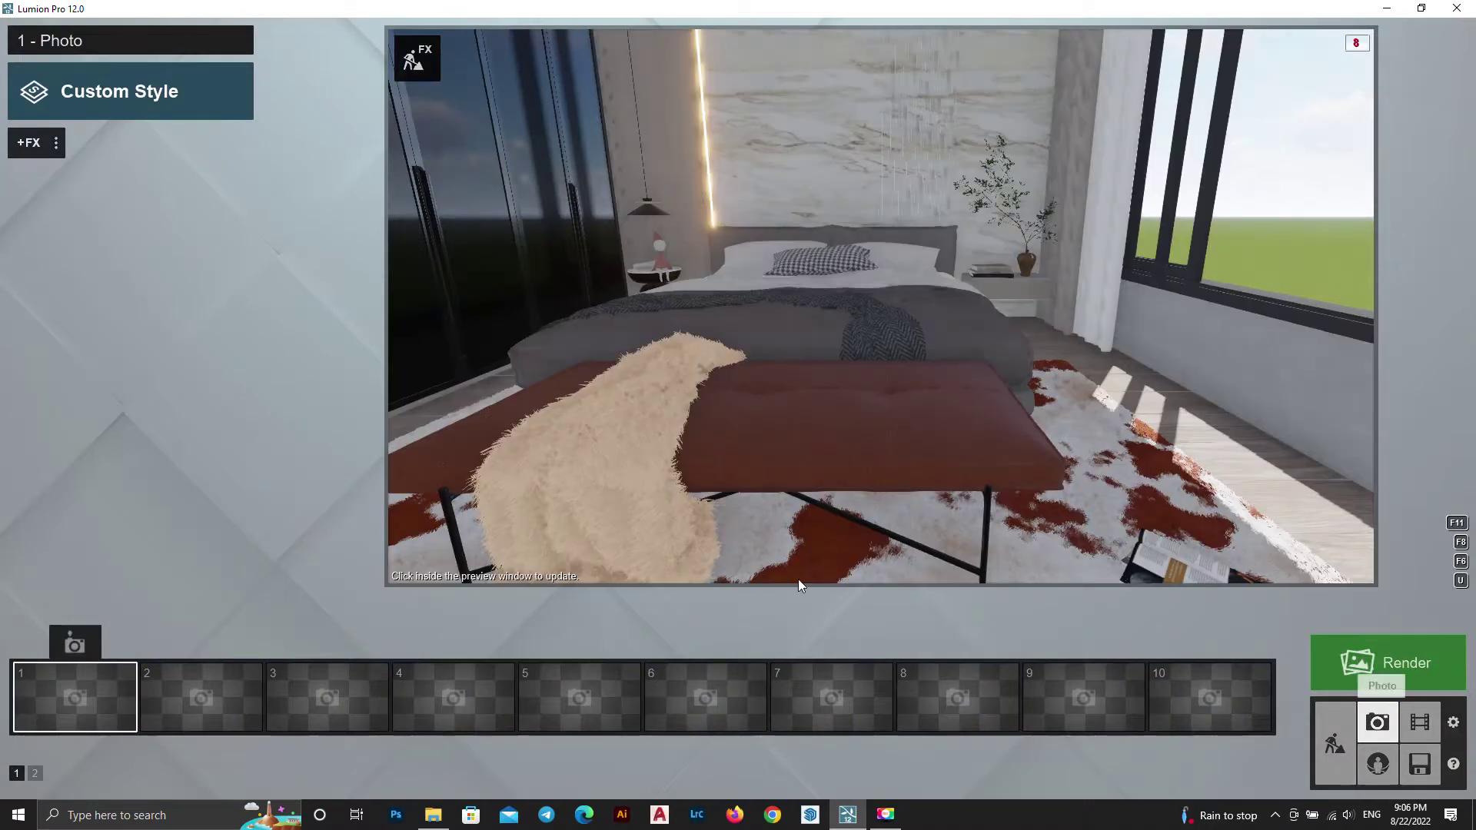
Refresh the photo preview and shift the camera sideways and forward to frame the bed
left_click(815, 346)
mouse_move(881, 306)
right_mouse_down()
mouse_move(831, 324)
mouse_move(881, 307)
mouse_move(905, 441)
right_mouse_up()
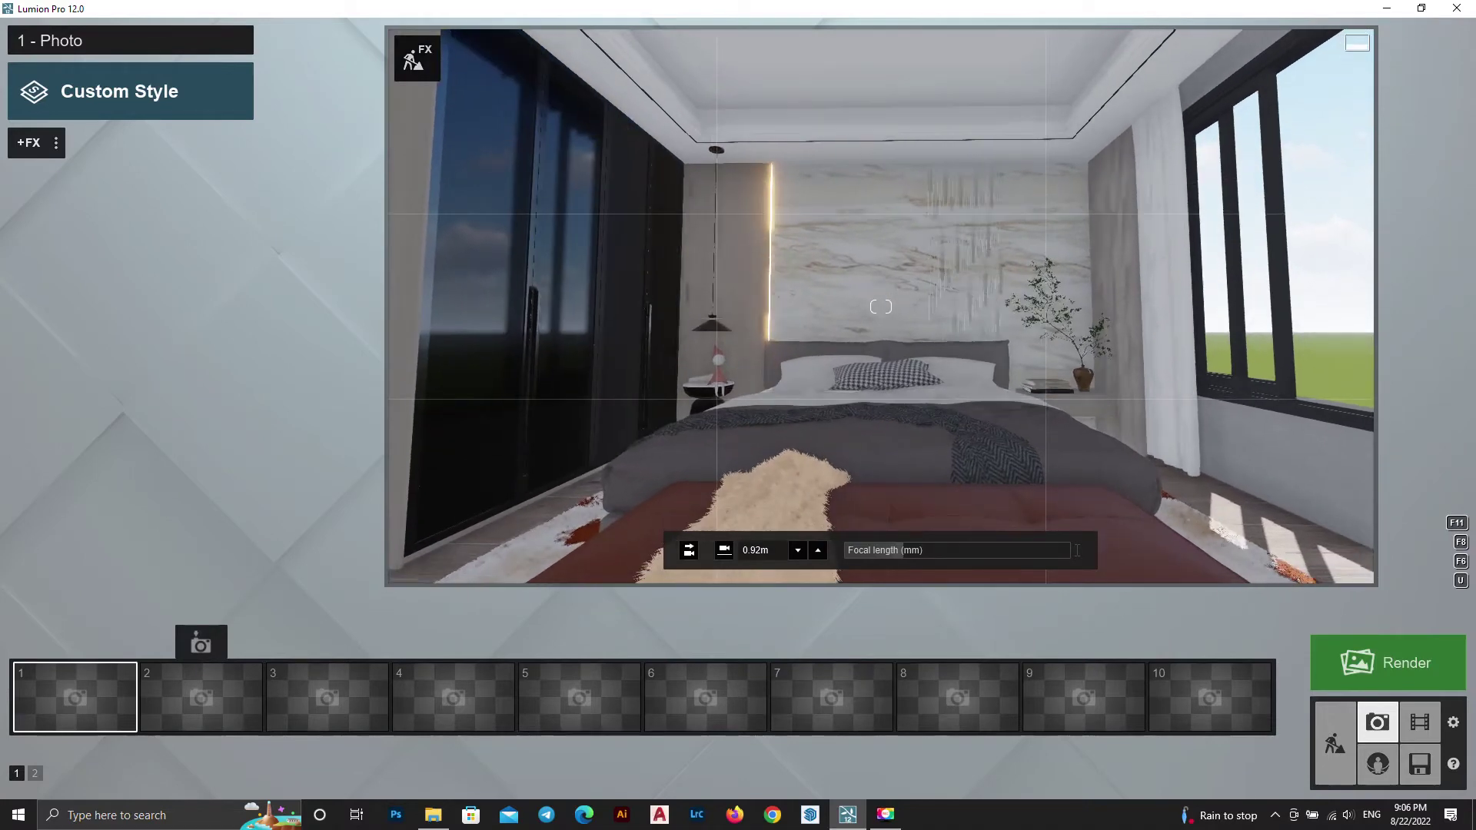
left_click(896, 457)
key("d")
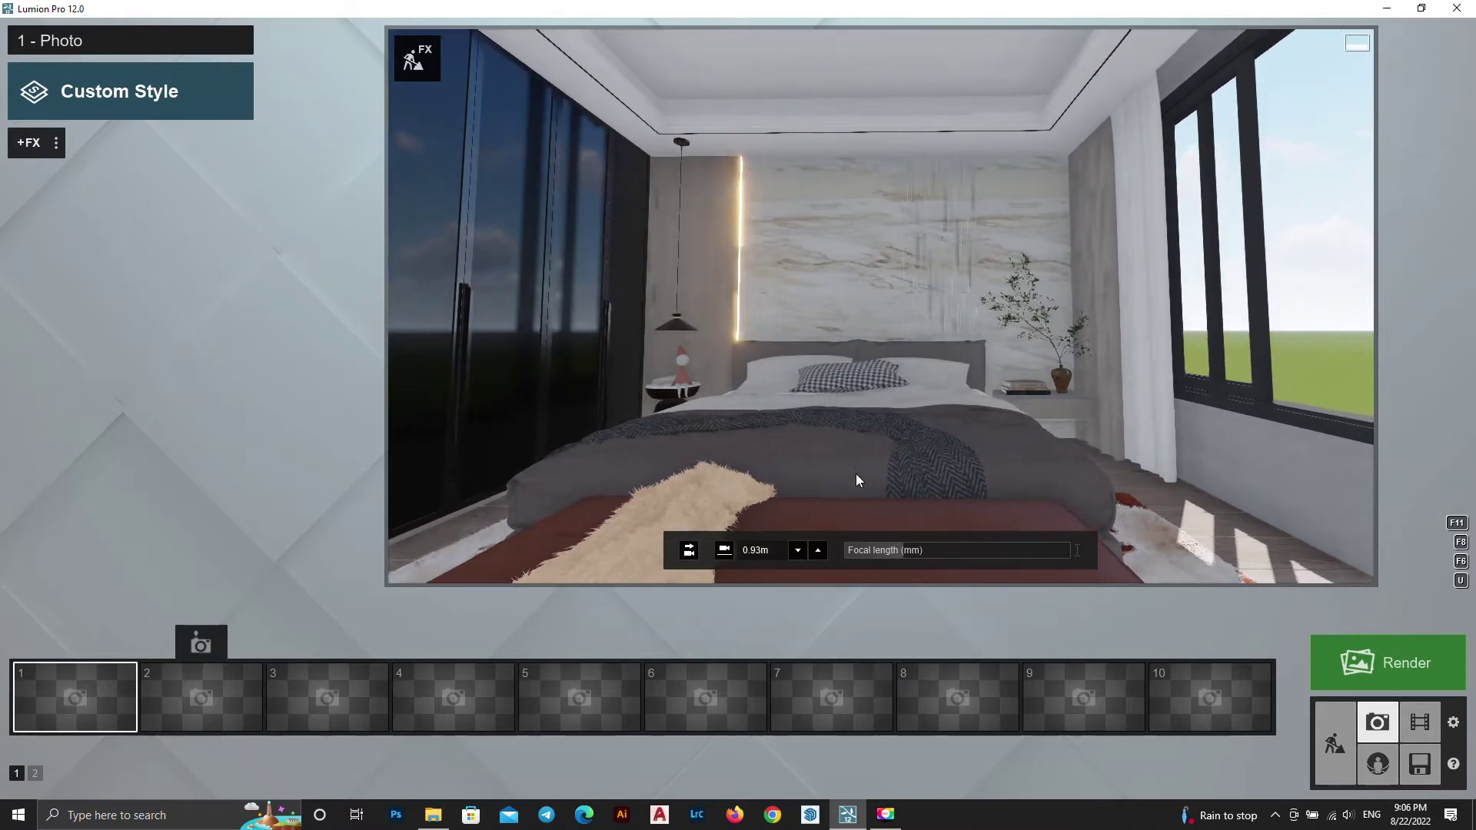
key("d")
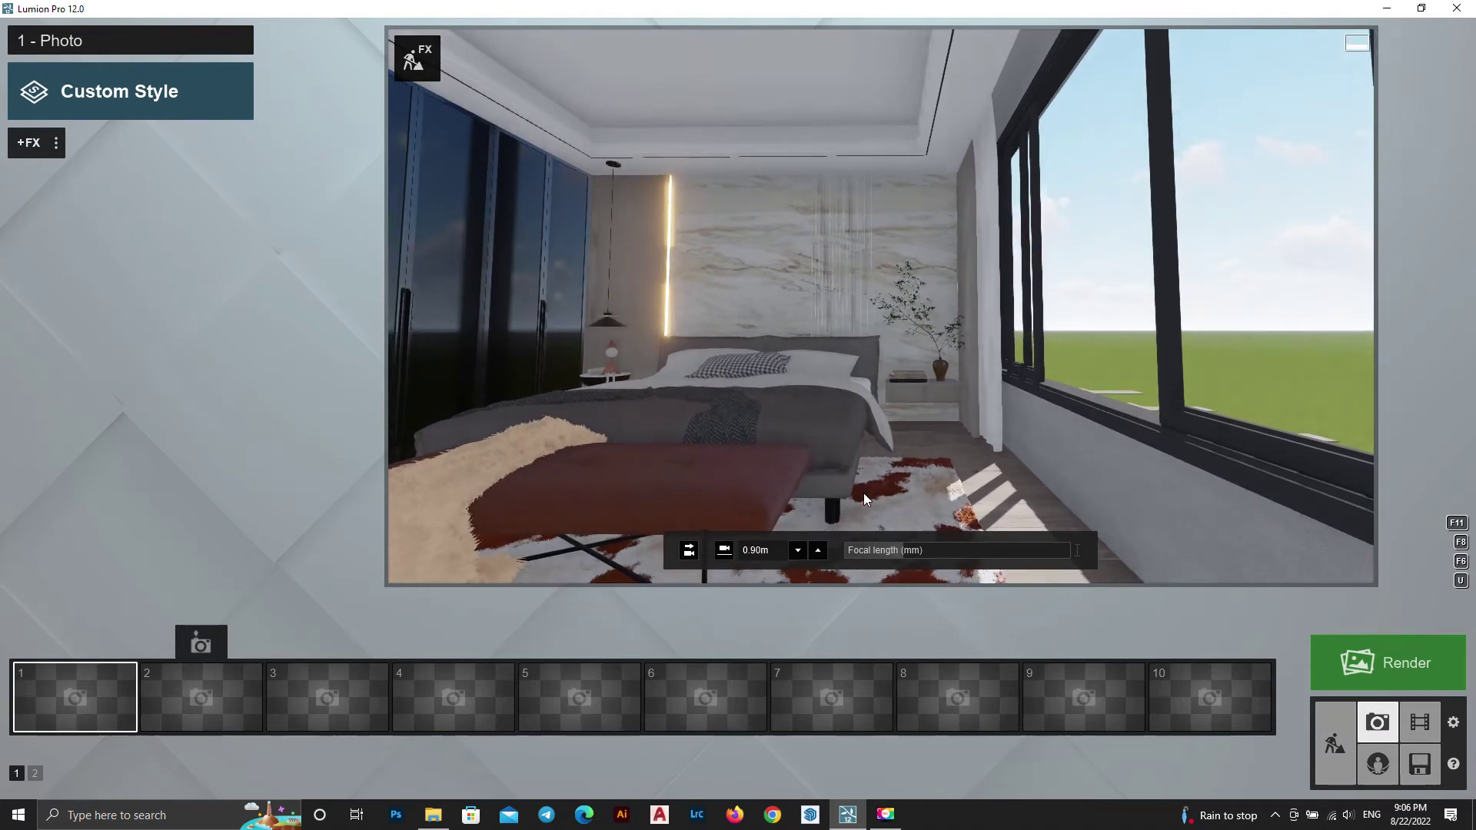
key("d")
key("d")
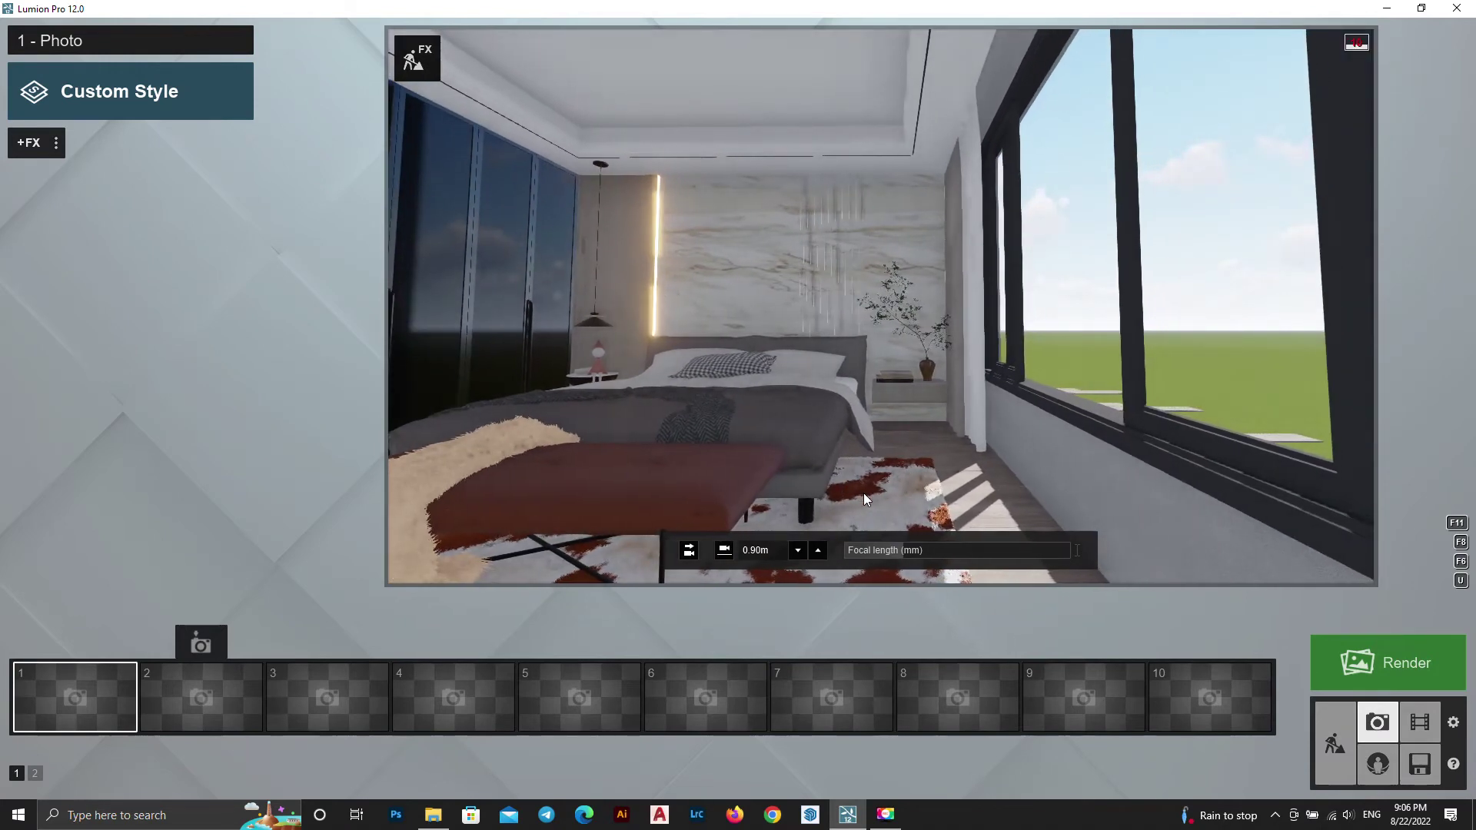
key("a")
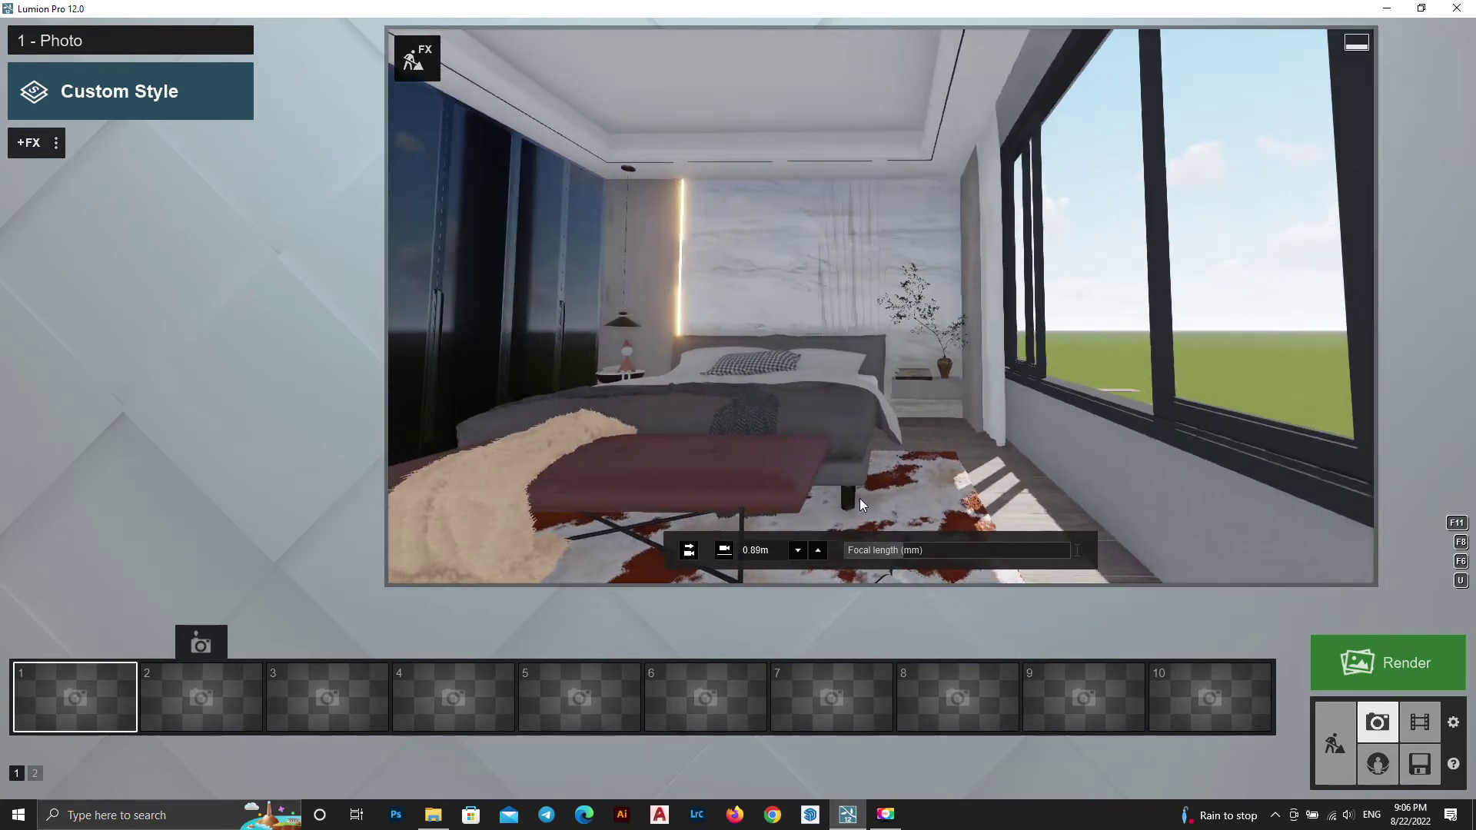
key("a")
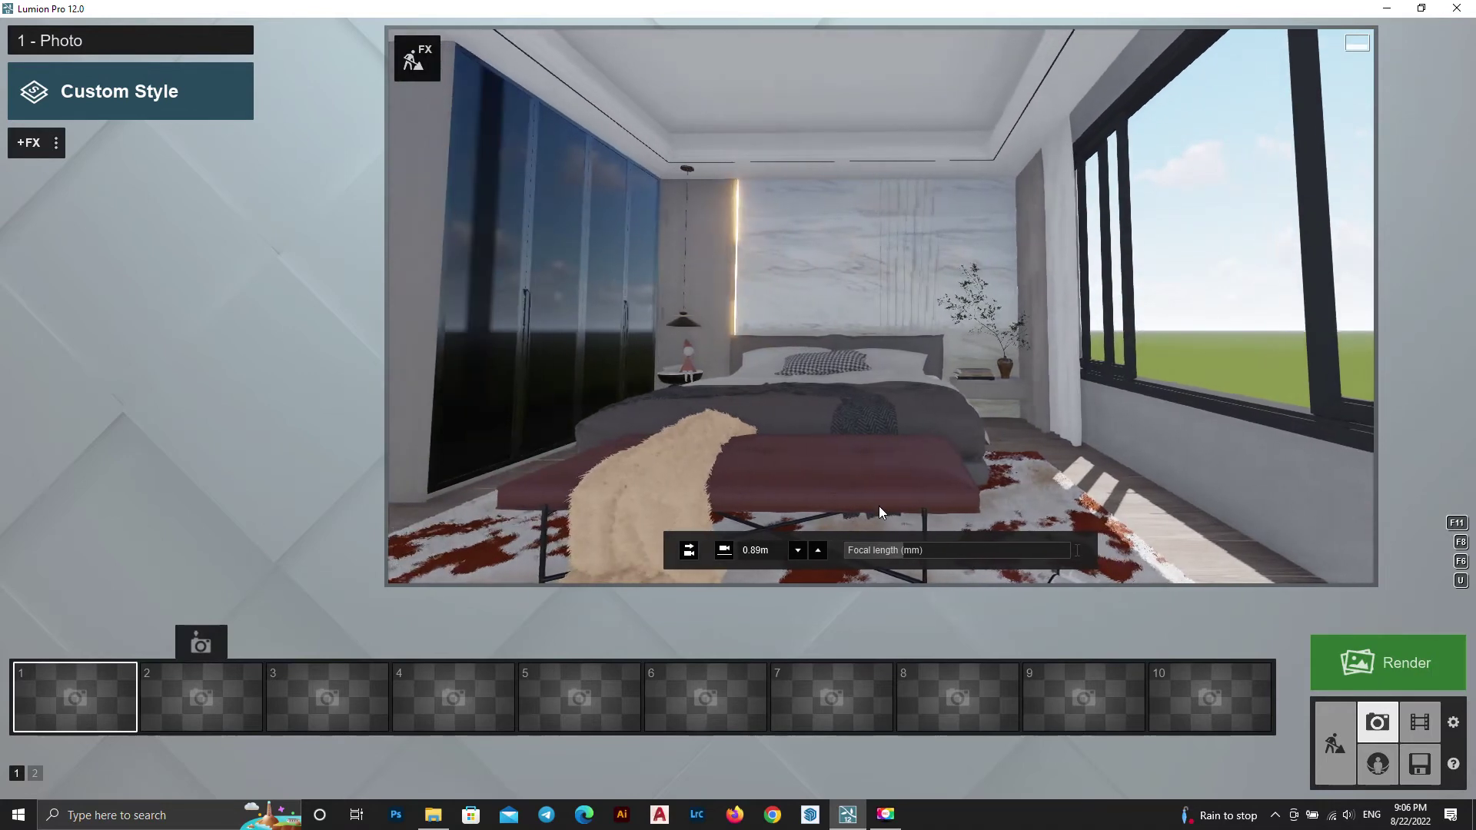
key("w")
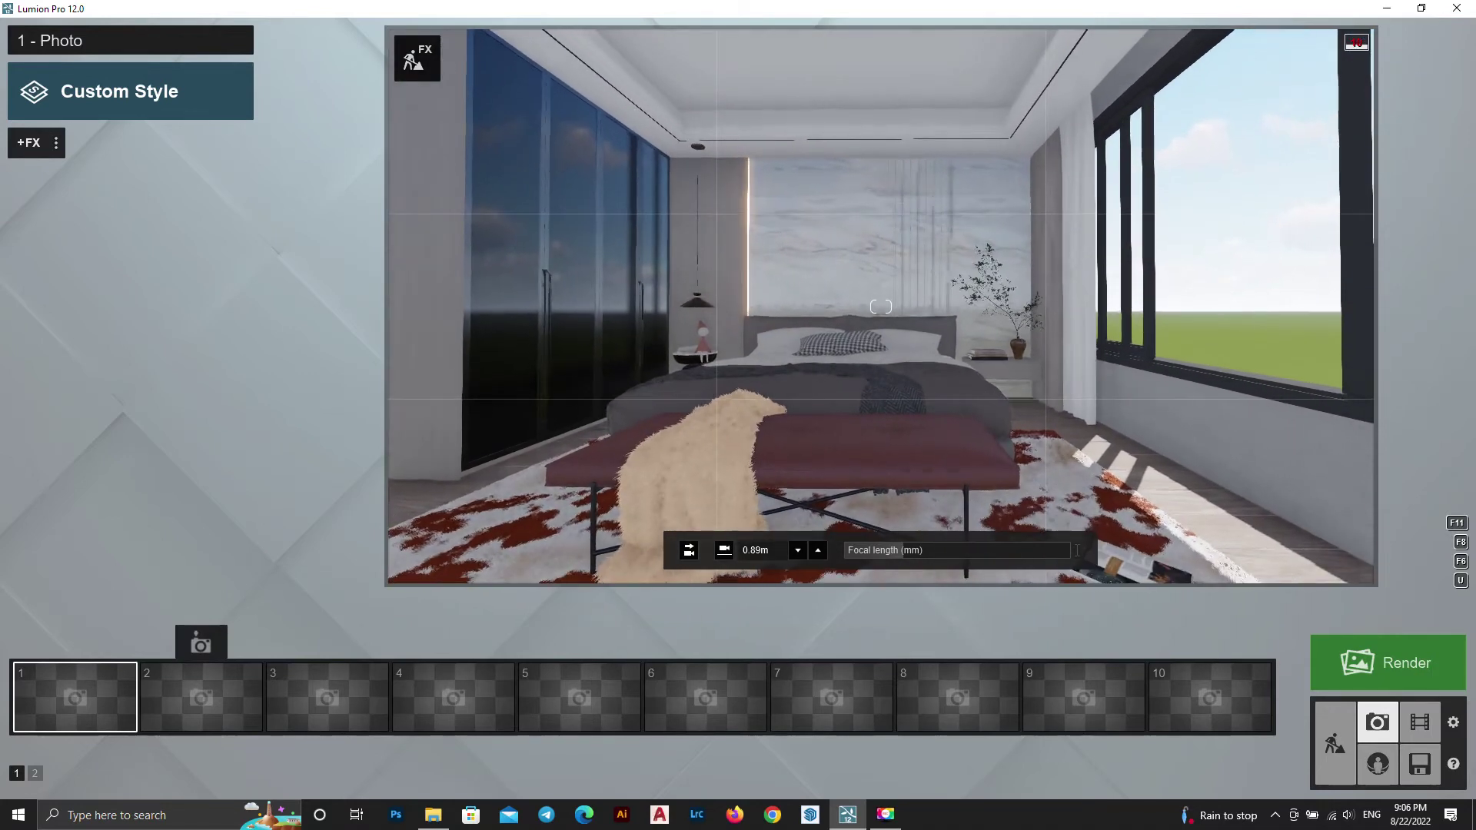
Lower the camera to 0.61m, reframe past the bench, and store it as photo 2
key("e")
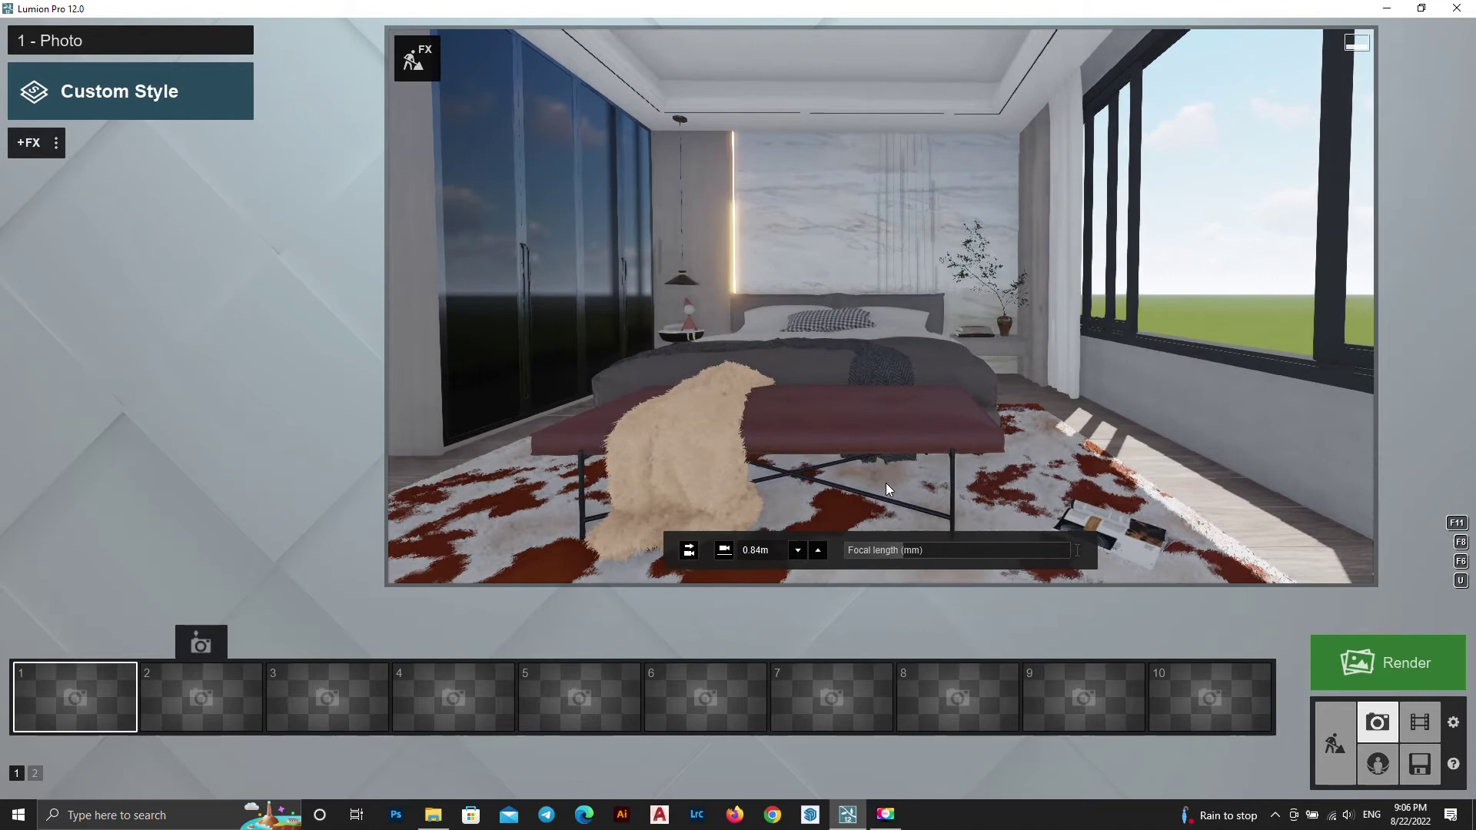
key("e")
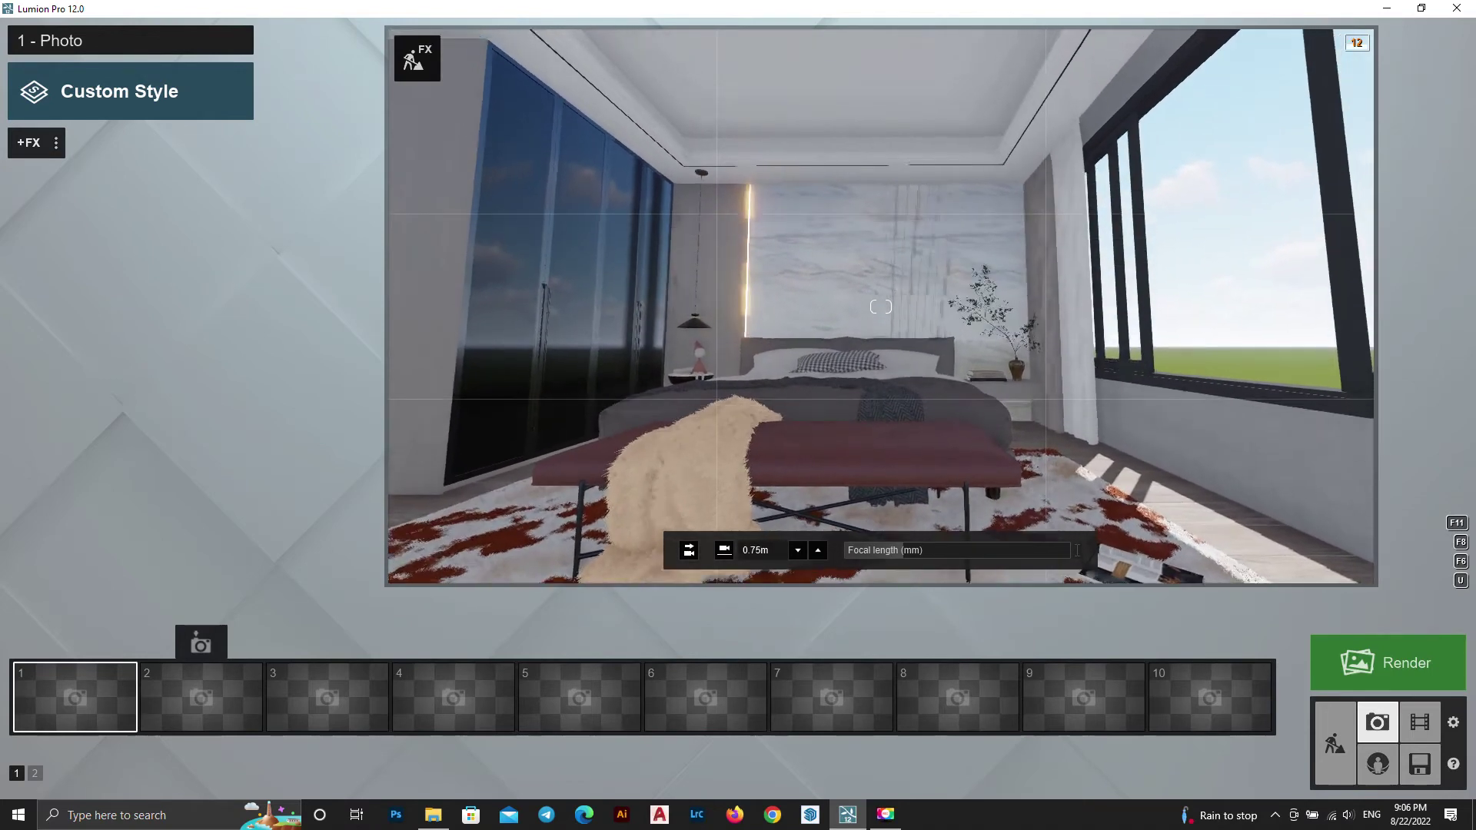
key("e")
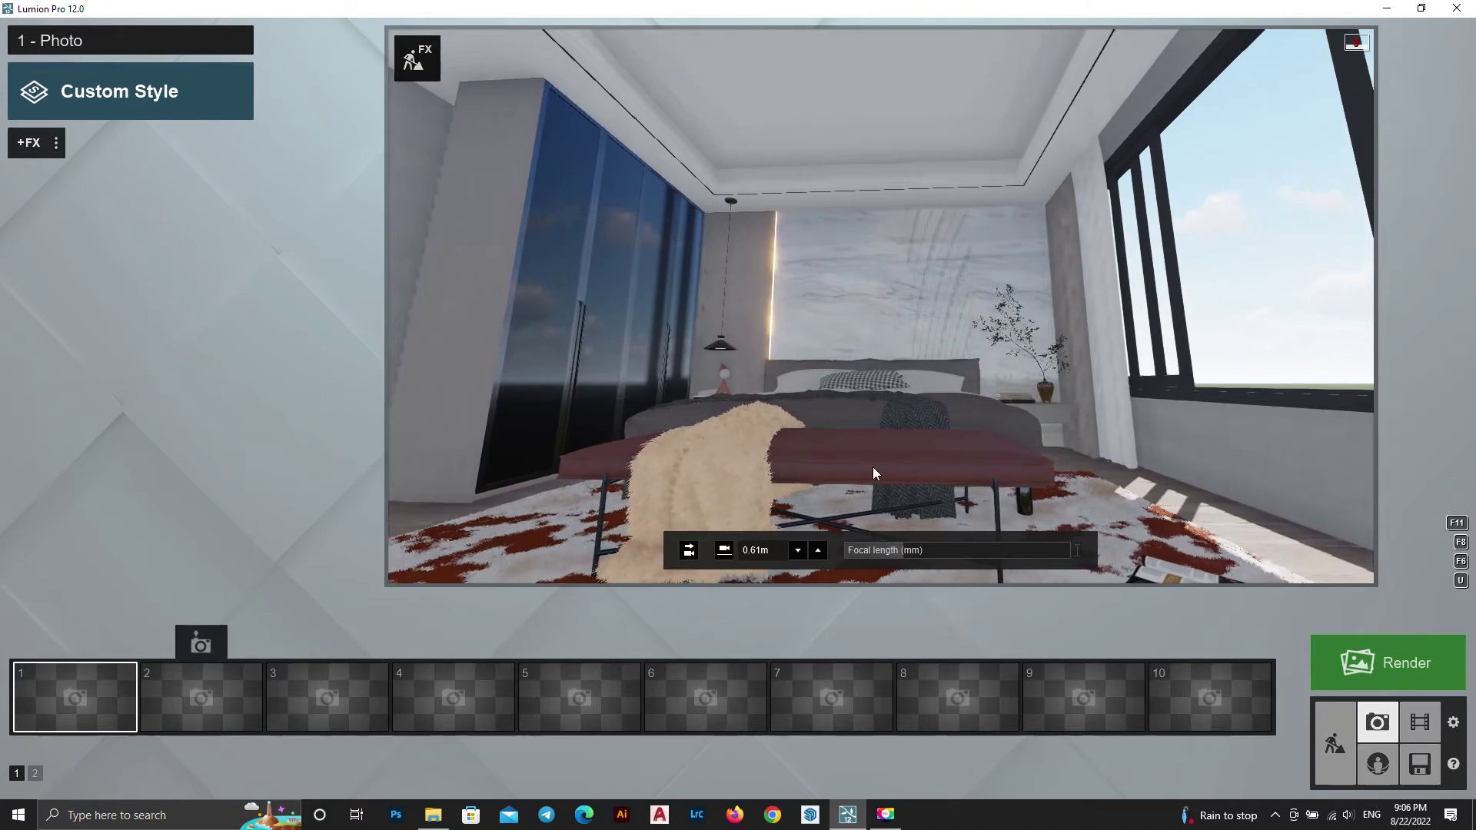
key("s")
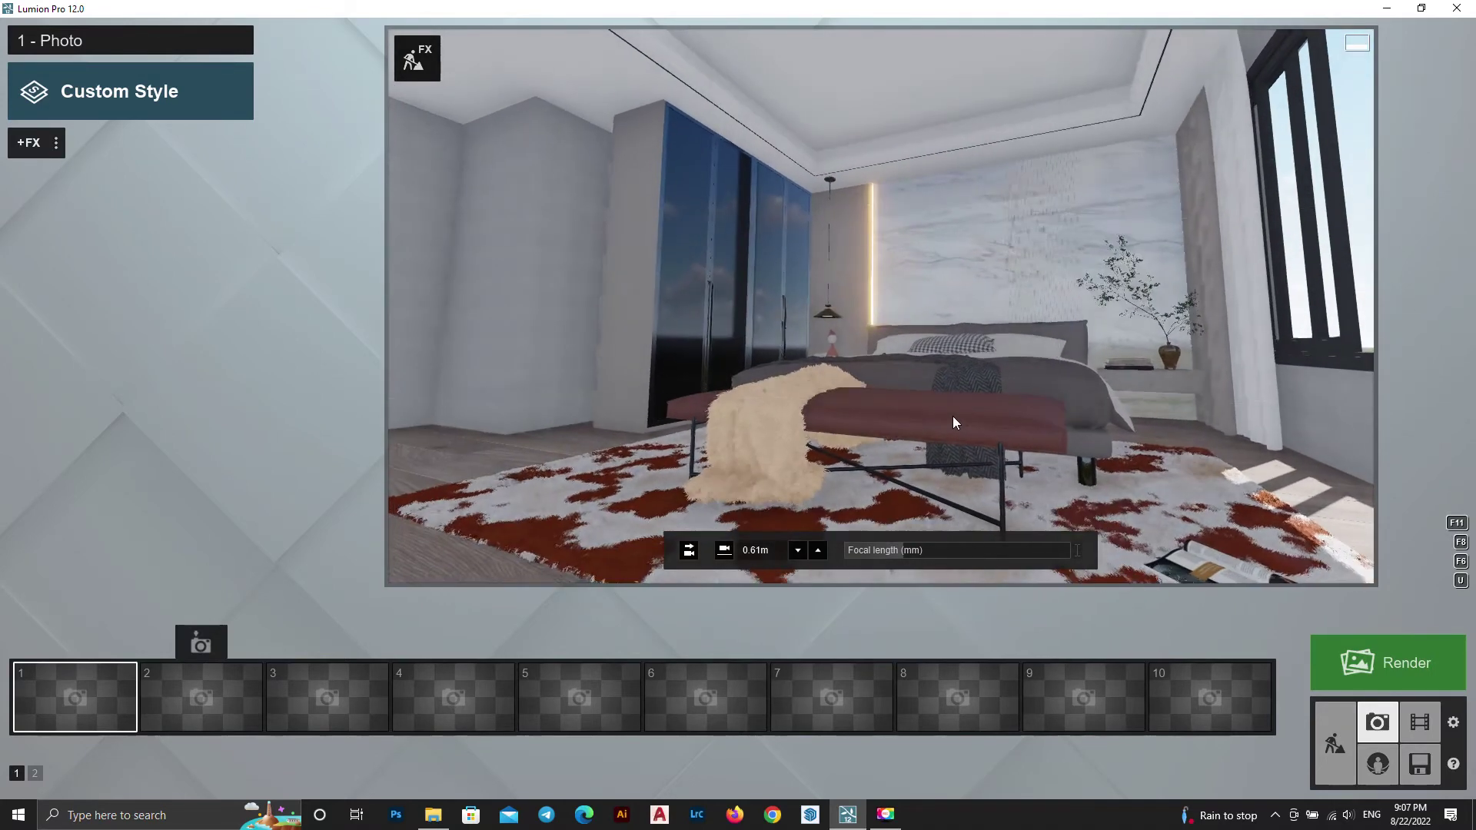
right_click_drag(947, 418, 869, 461)
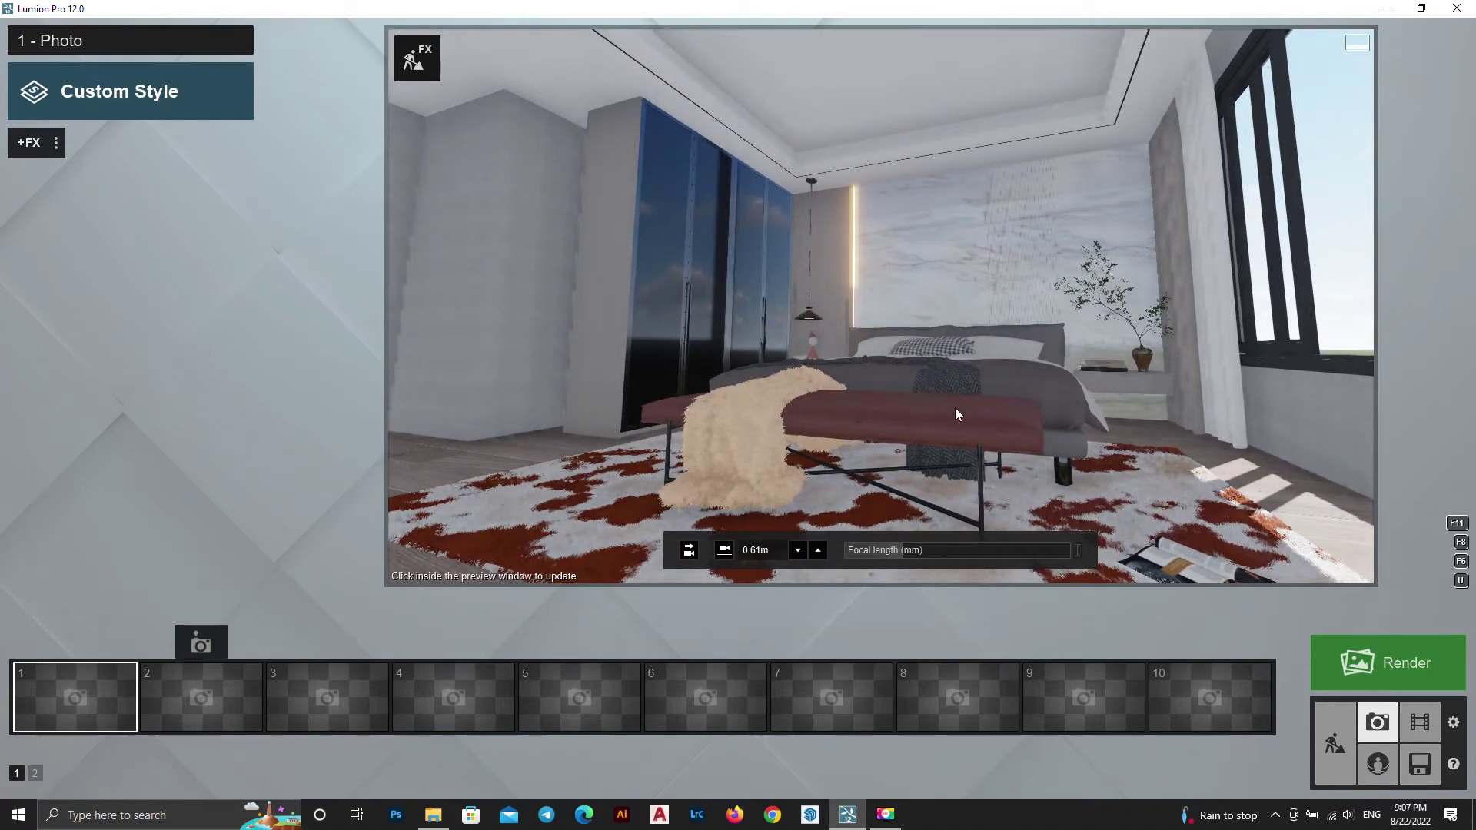
key("d")
right_click_drag(947, 396, 881, 306)
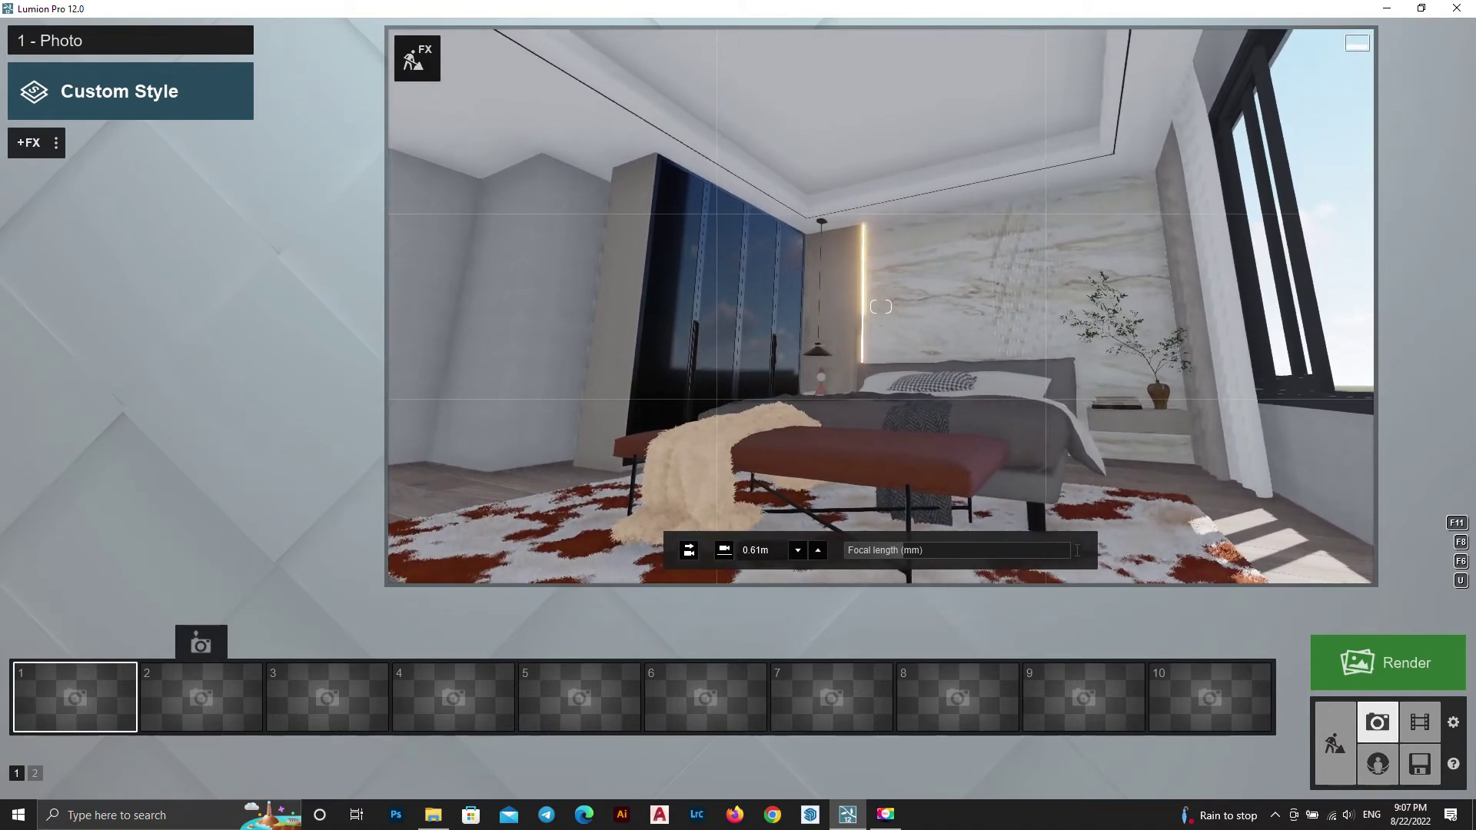
right_click_drag(881, 307, 881, 306)
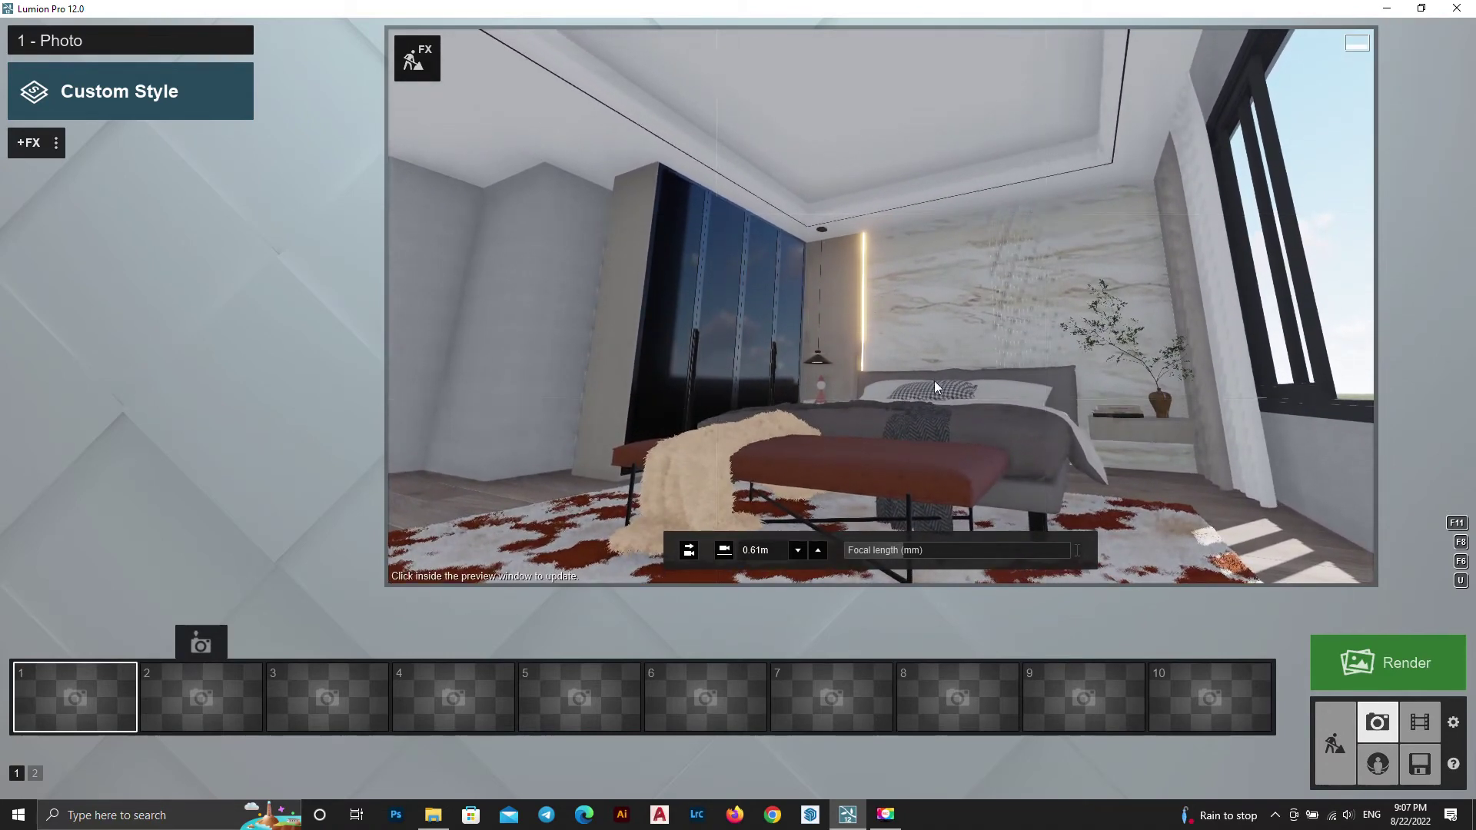
left_click(197, 644)
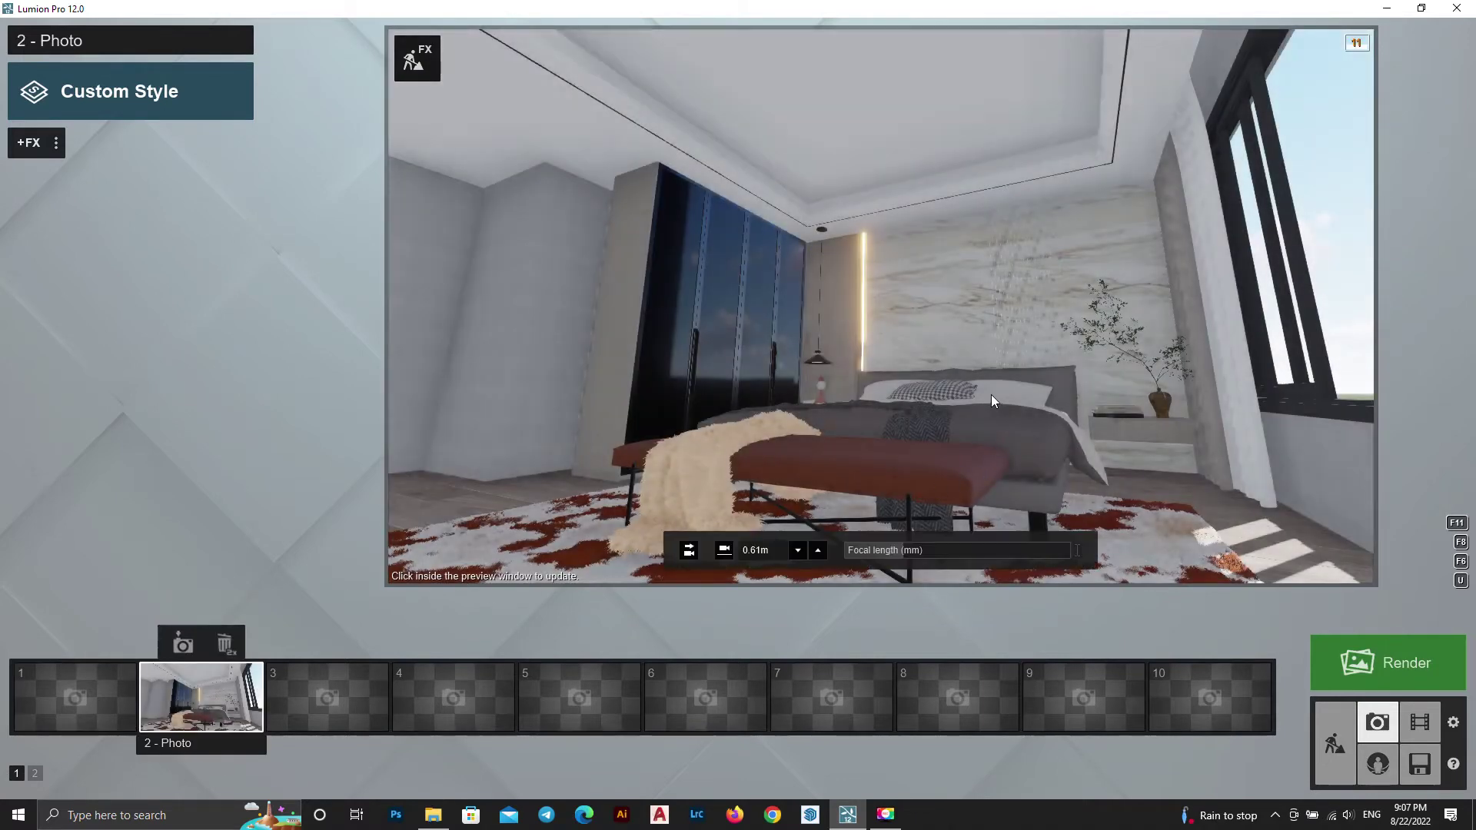
Add the 2-Point Perspective effect, nudge the camera closer, and re-store photo 2
left_click(34, 145)
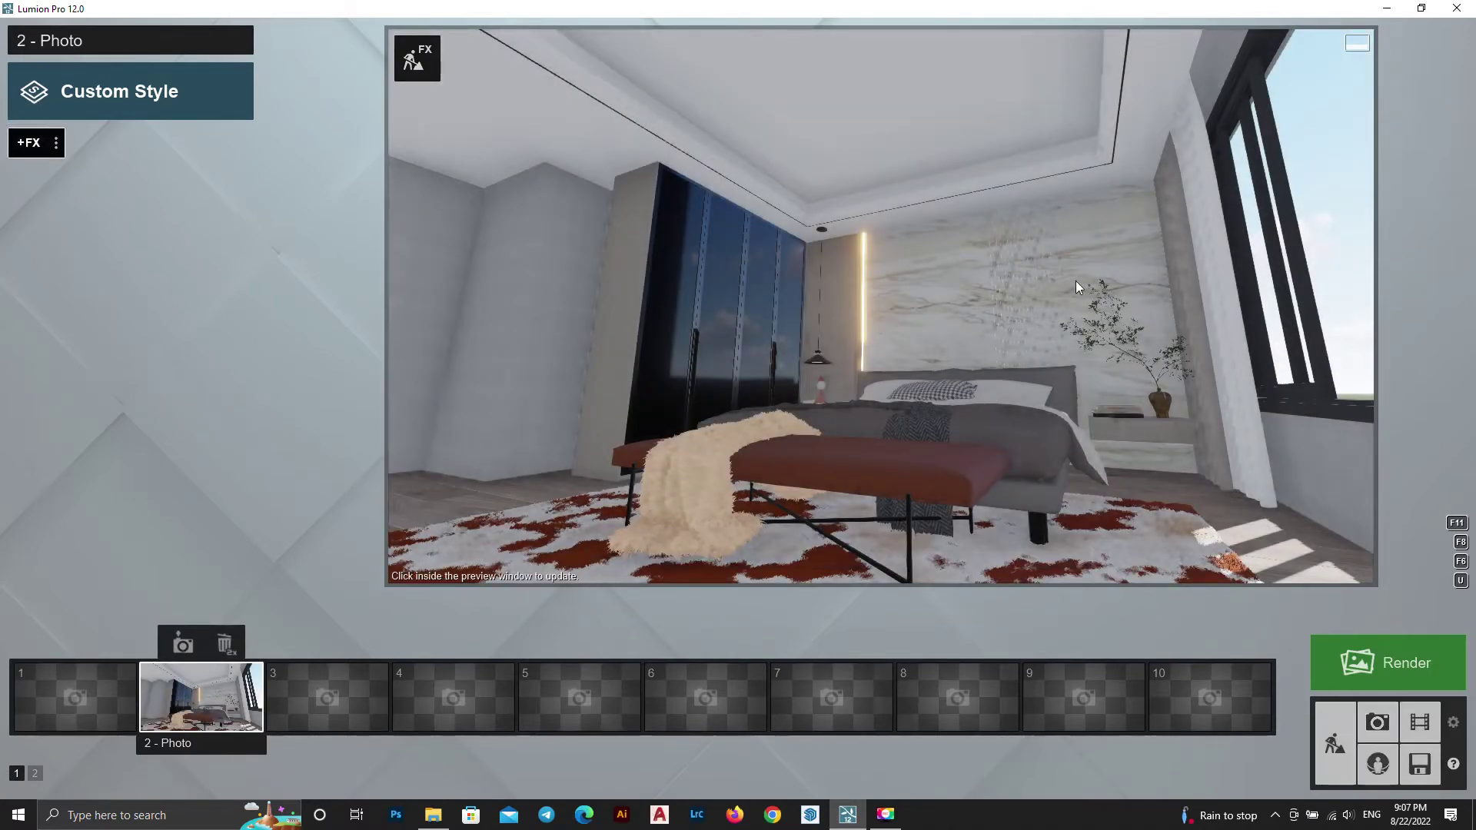
left_click(825, 275)
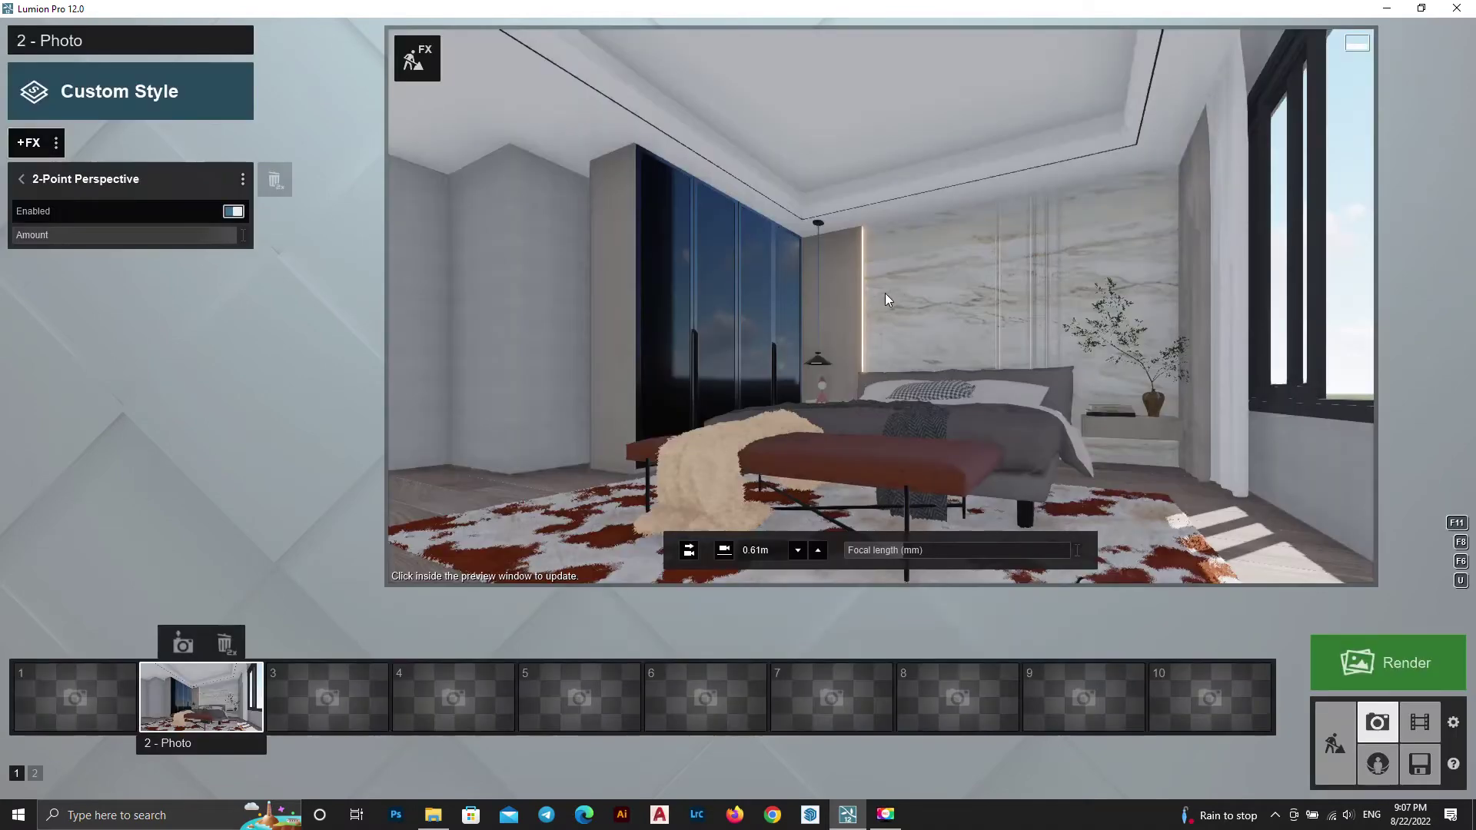
right_click_drag(880, 306, 884, 293)
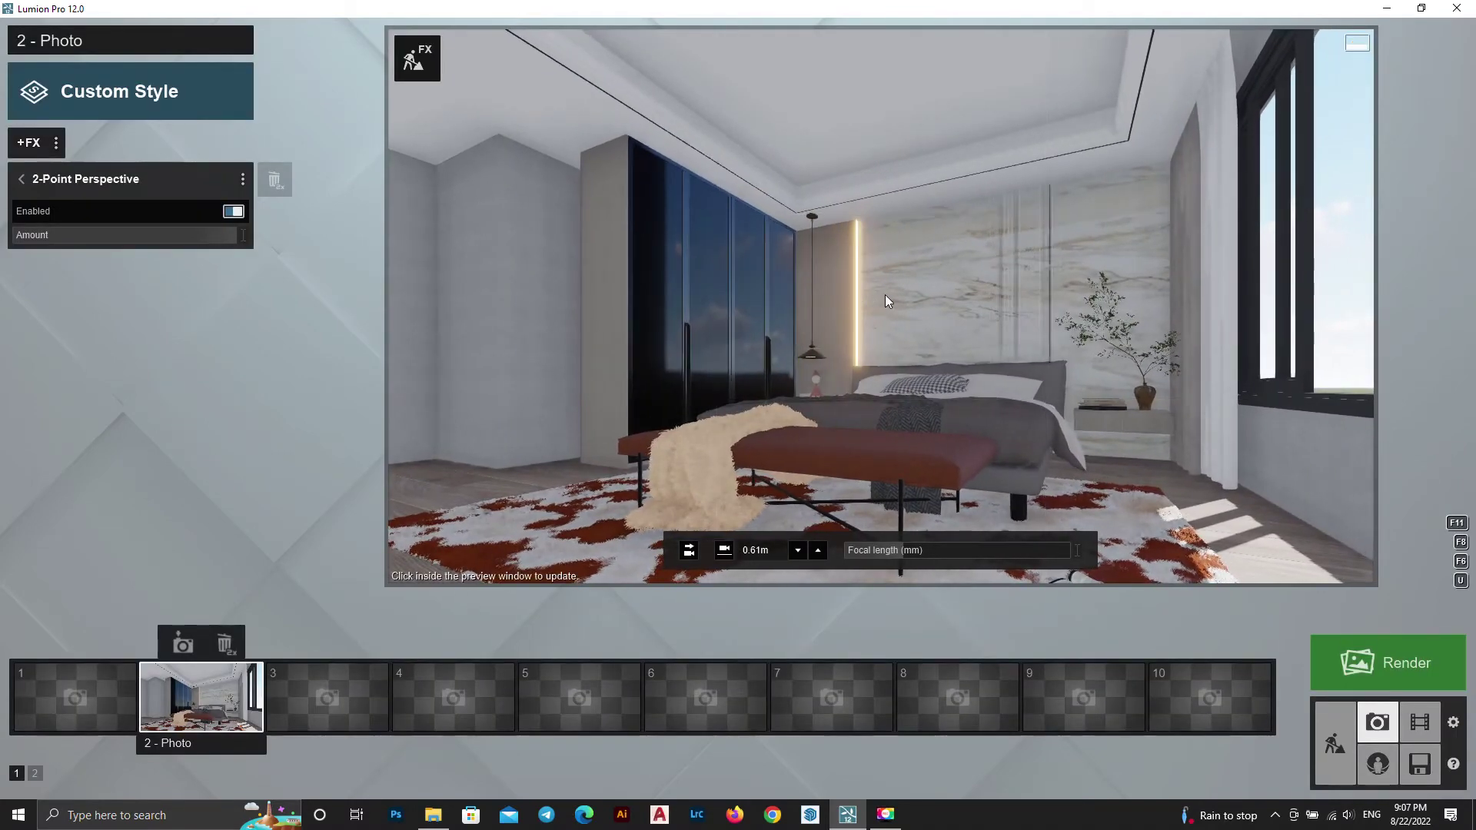
key("w")
mouse_move(892, 355)
right_mouse_down()
mouse_move(891, 307)
mouse_move(873, 306)
right_mouse_up()
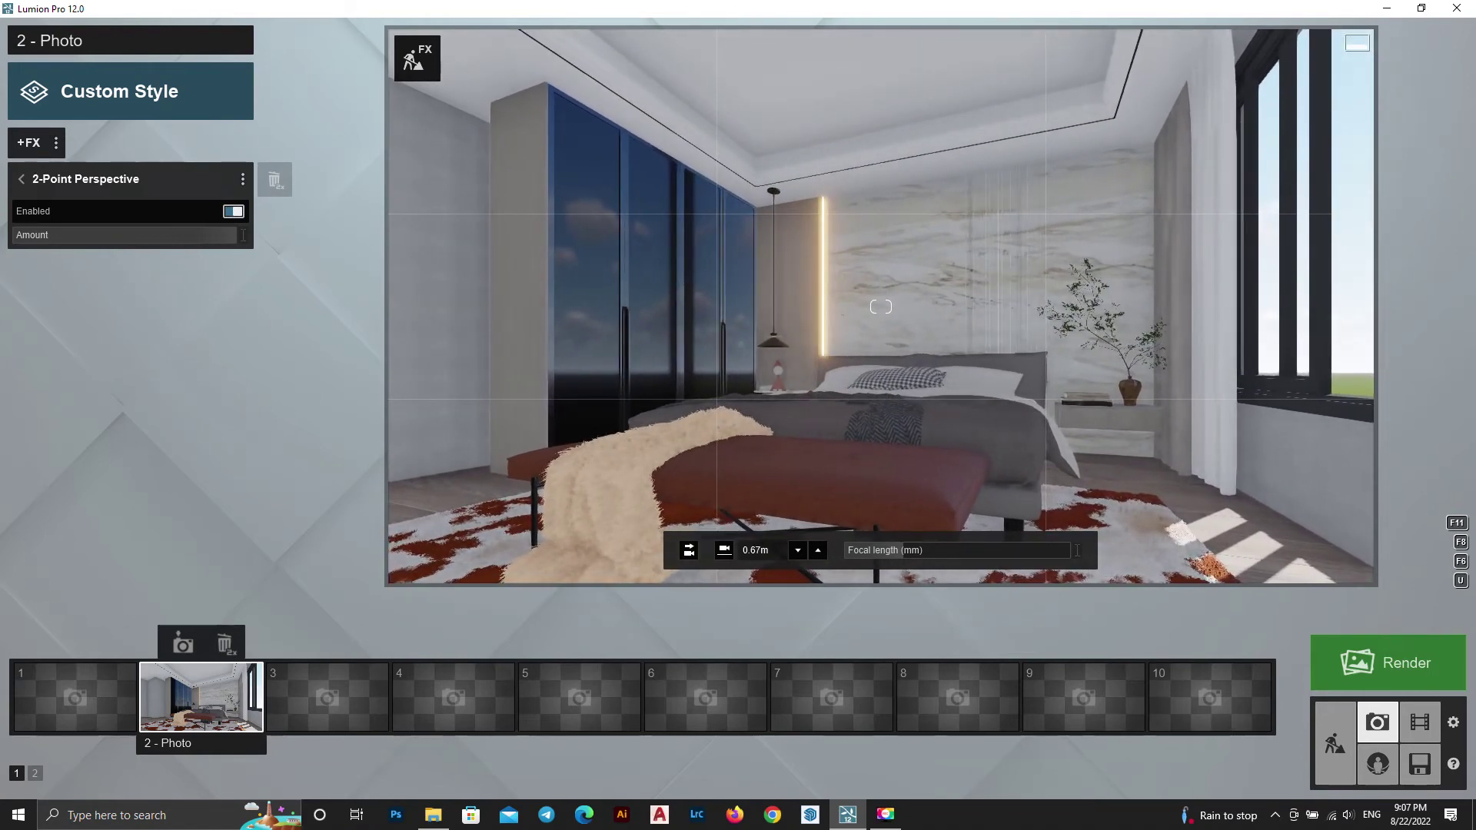
right_click_drag(880, 307, 891, 362)
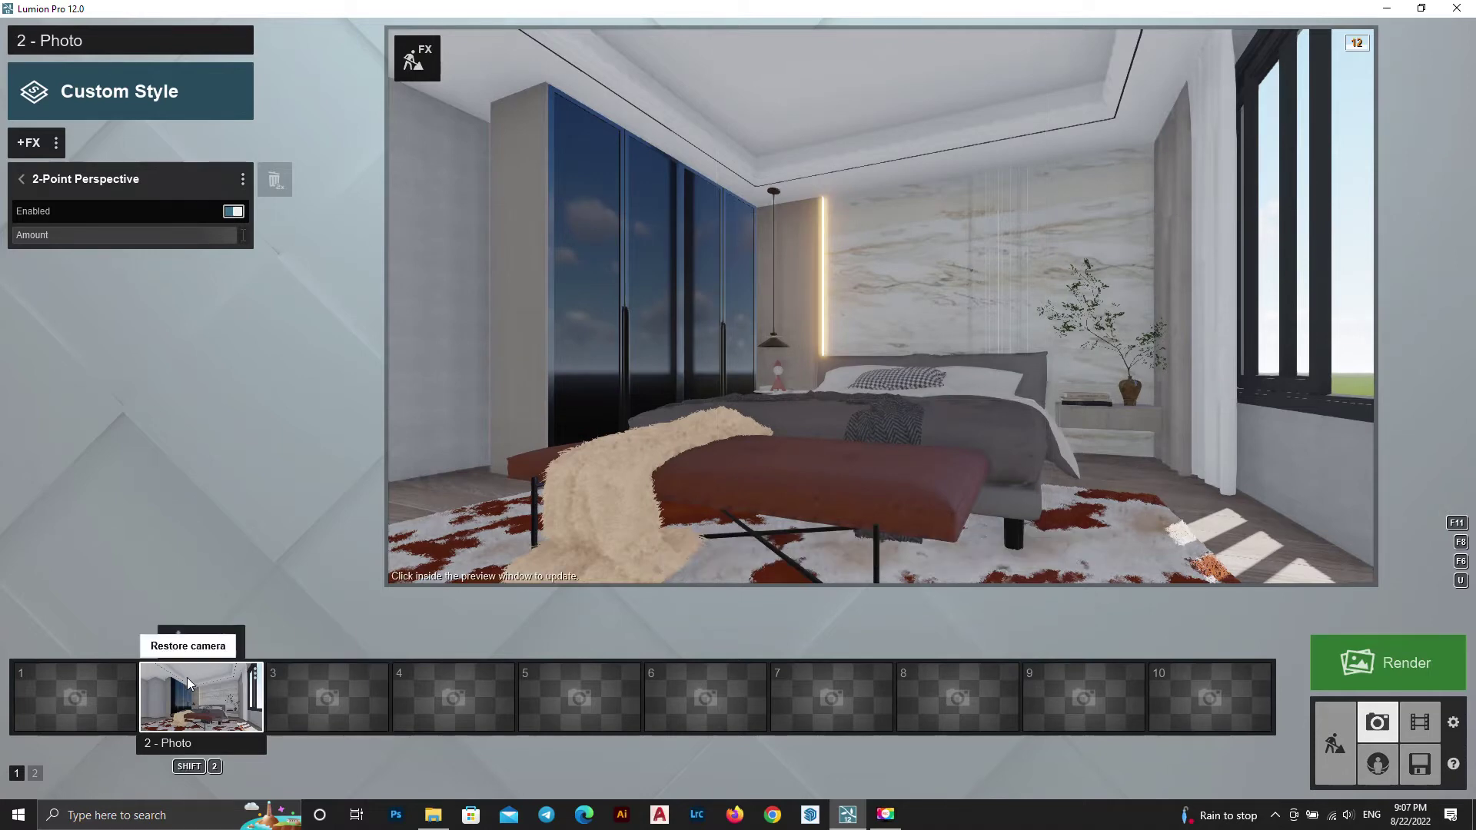
left_click(182, 645)
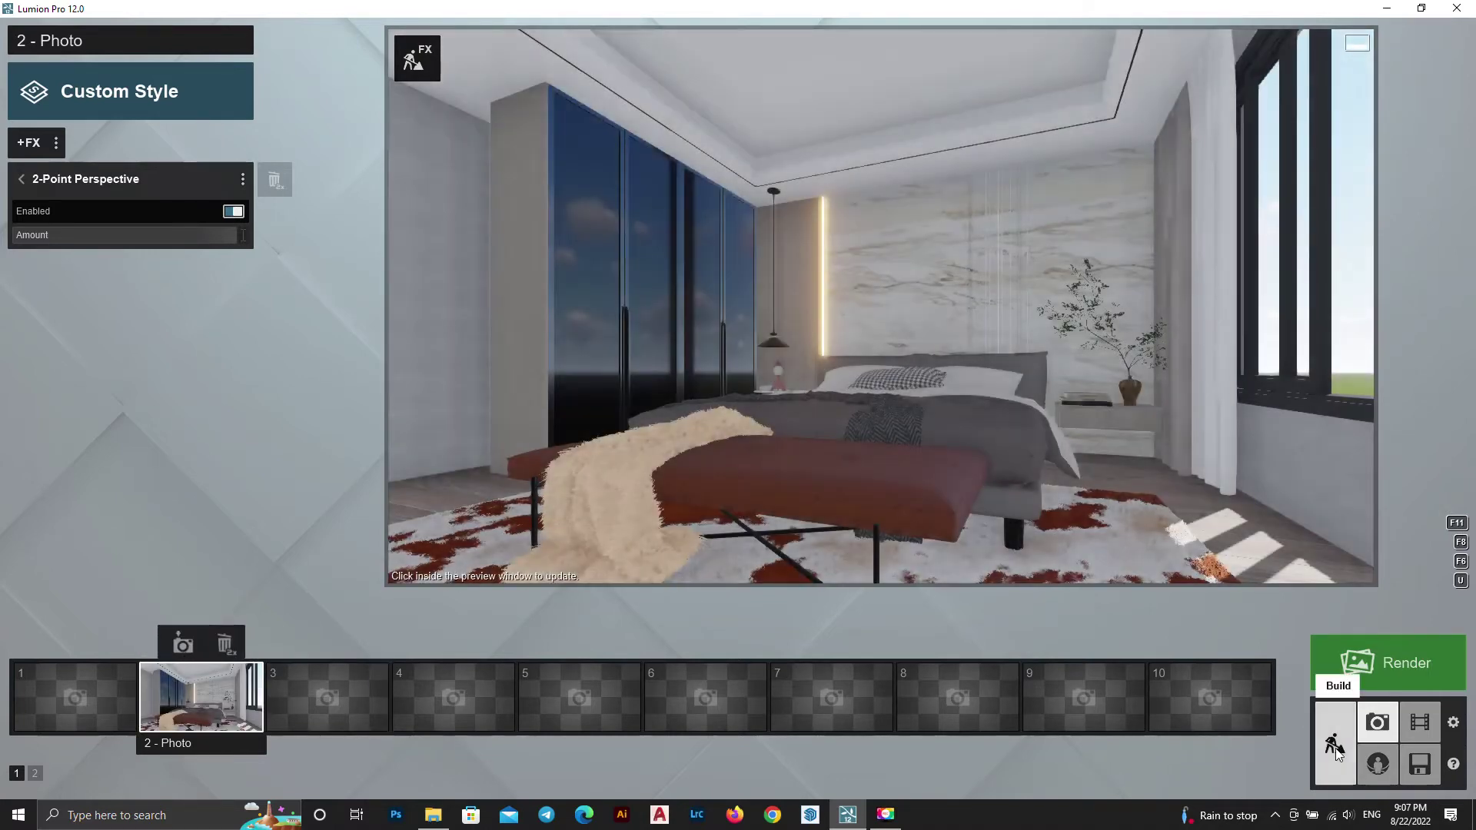
Select wall w001 and try plaster materials, ending on Polii Stucco 04 2k
left_click(1334, 744)
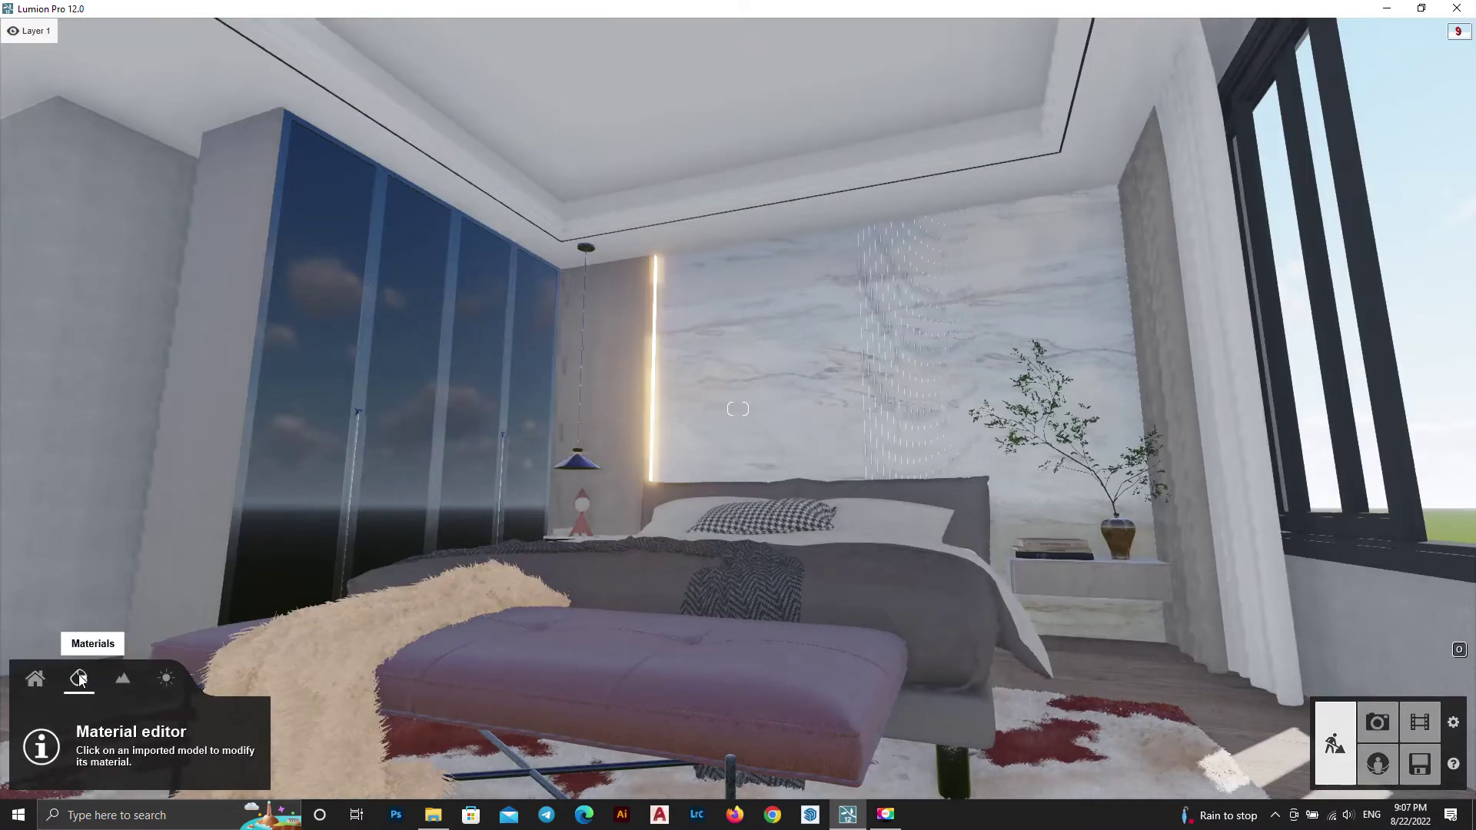
left_click(67, 441)
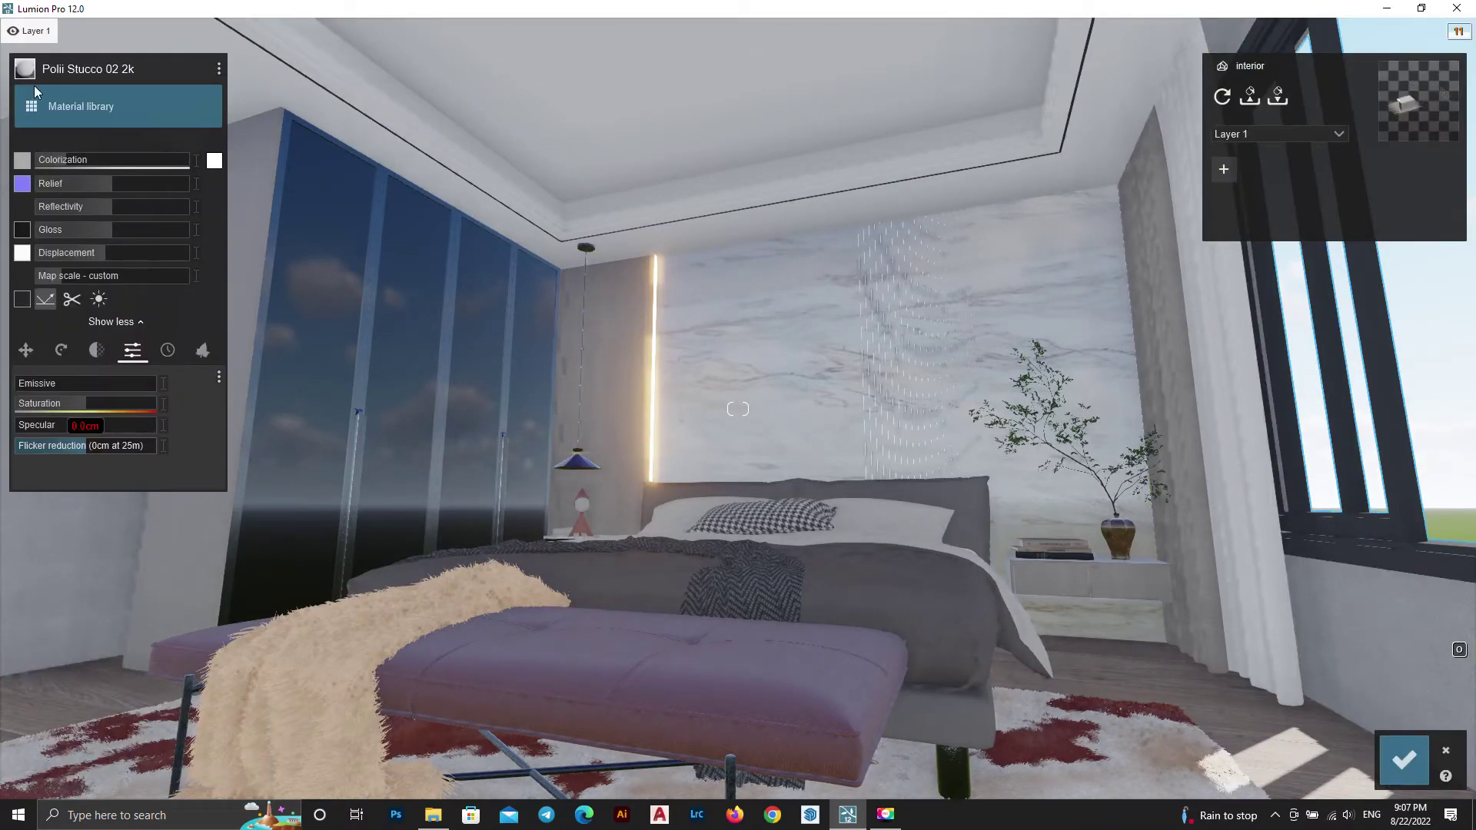
left_click(66, 106)
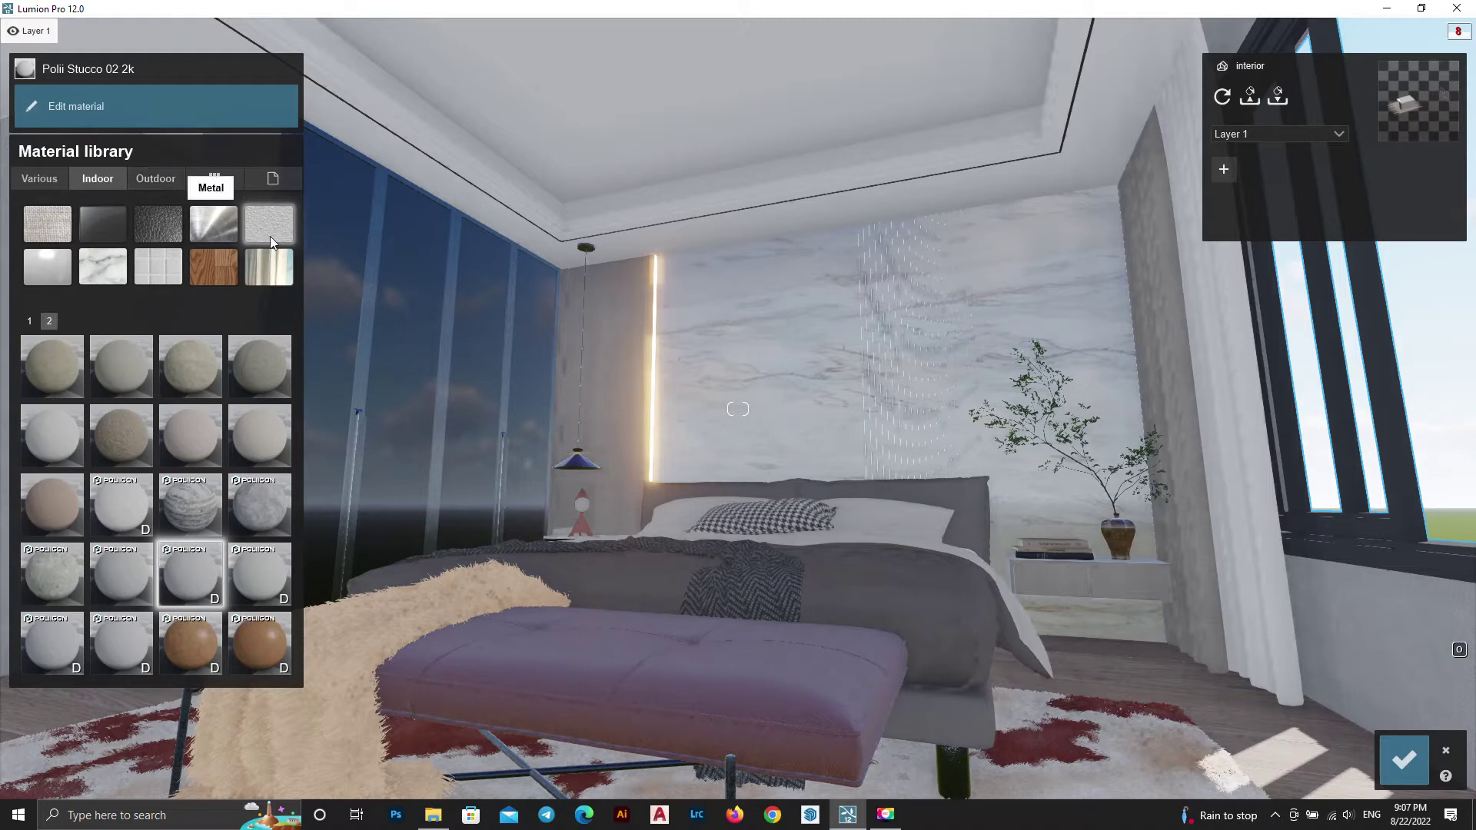
left_click(270, 237)
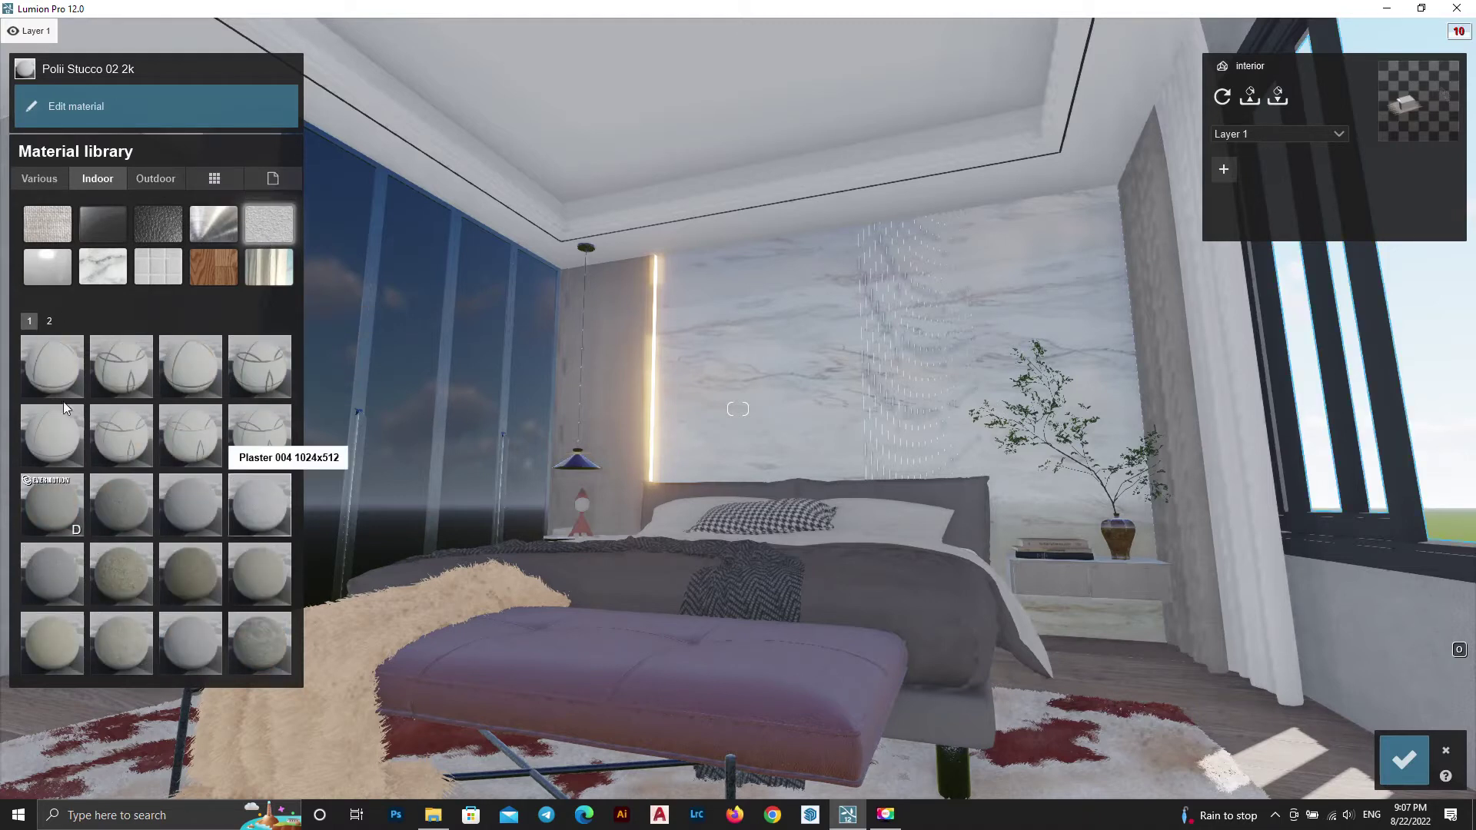
left_click(48, 376)
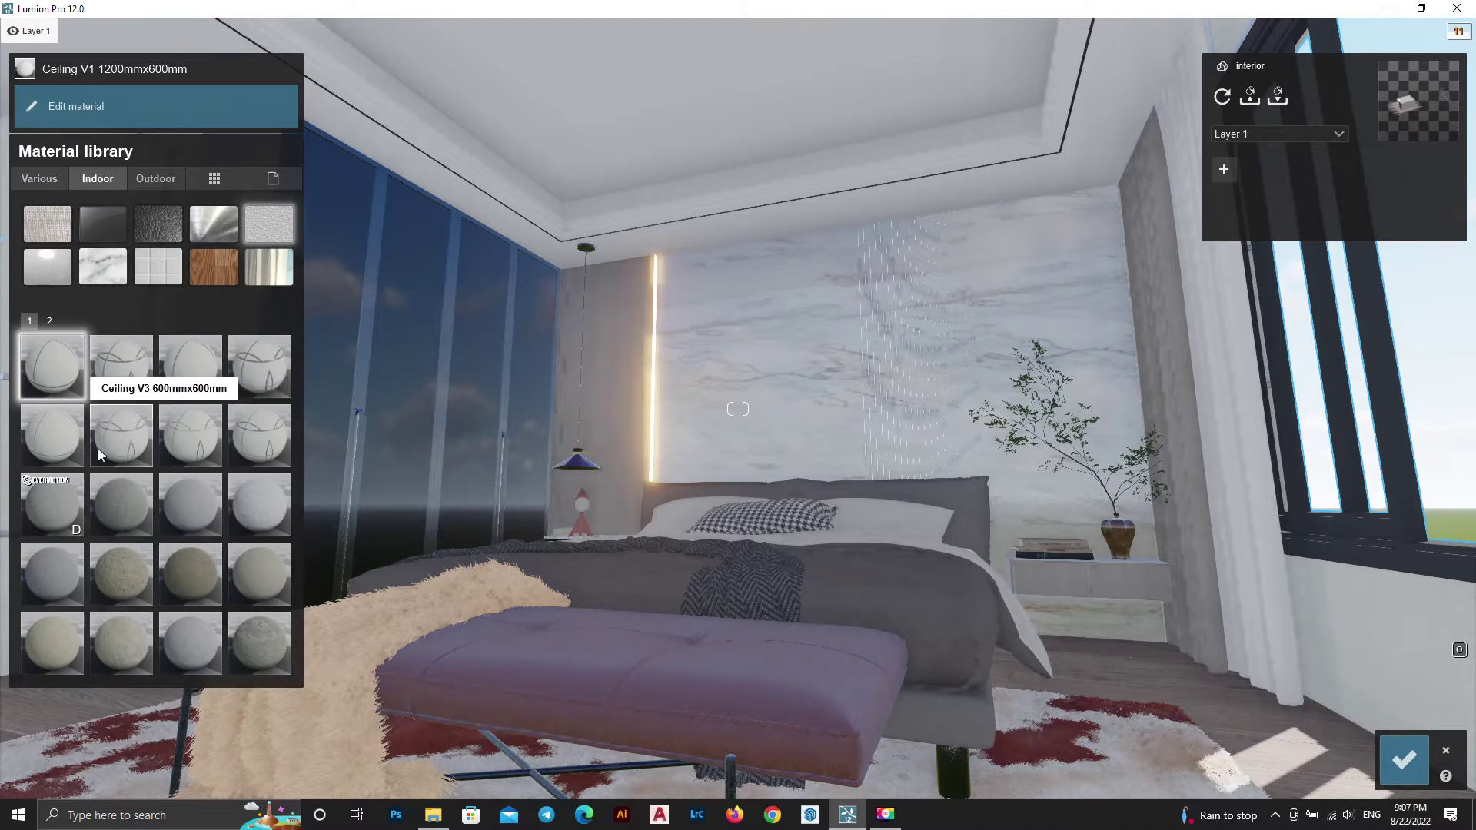
left_click(49, 319)
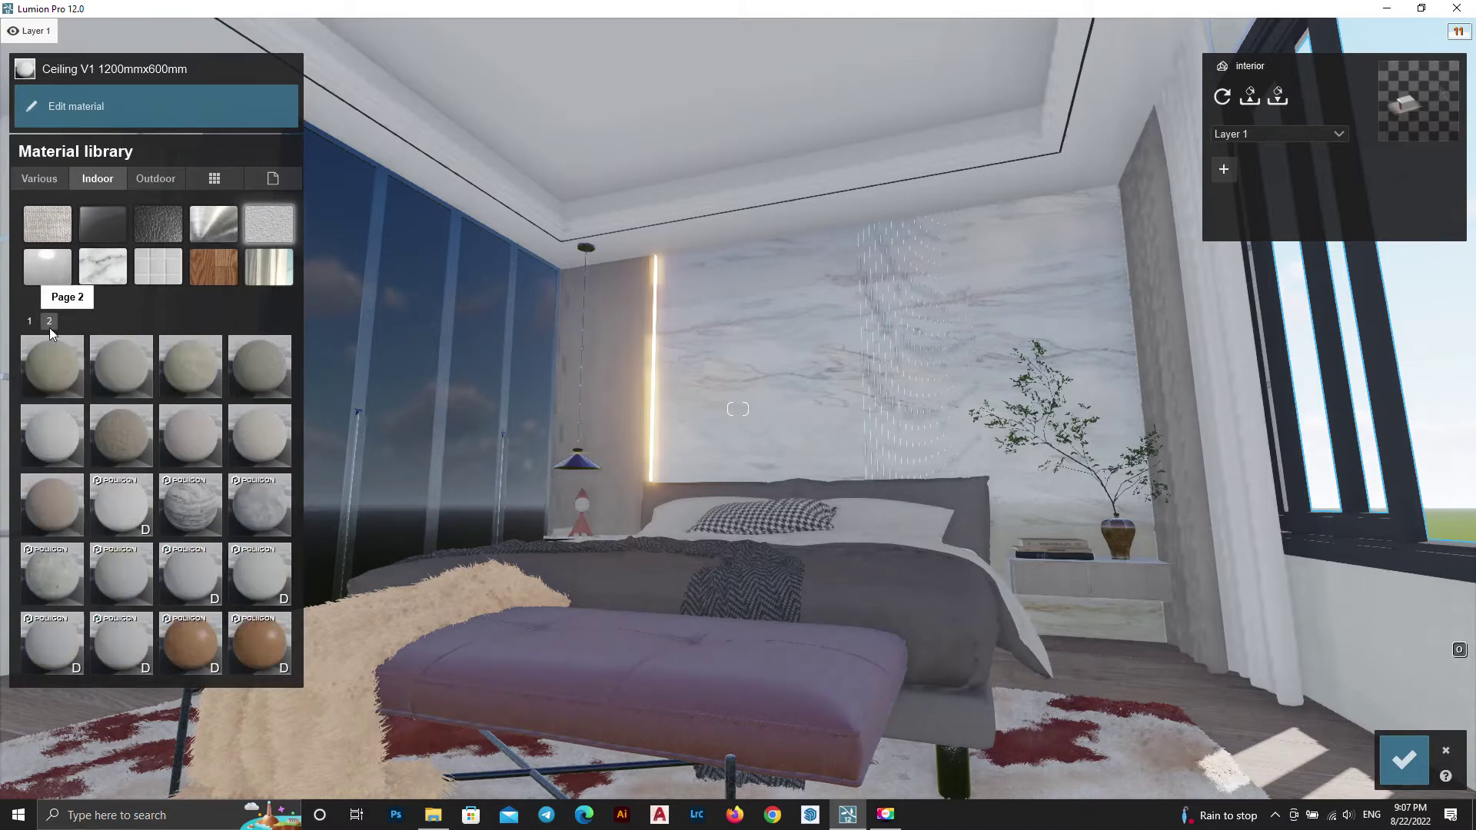
left_click(261, 576)
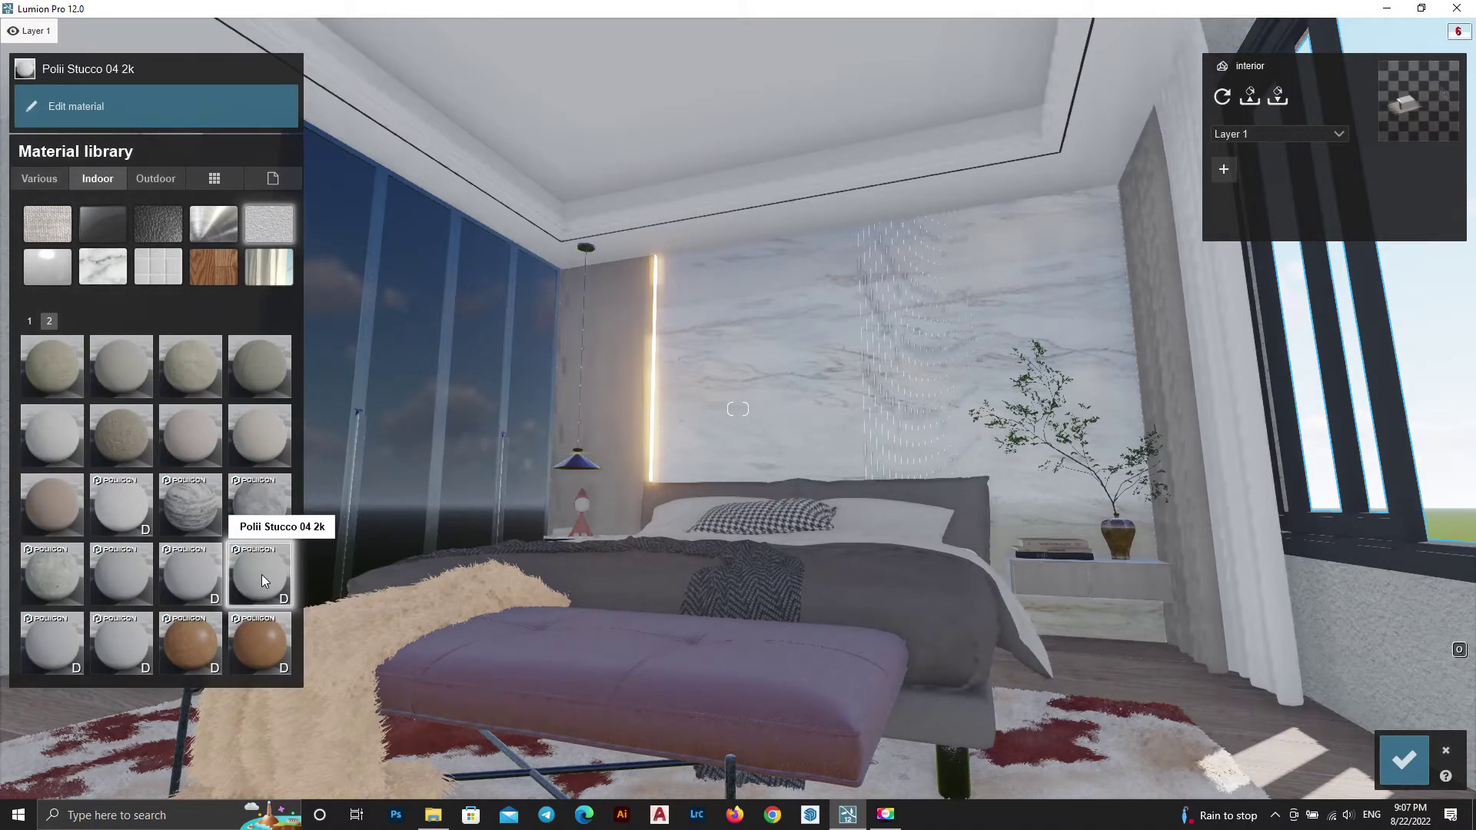
Replace the wall's stucco with a plain white Color material and confirm
left_click(163, 178)
left_click(265, 224)
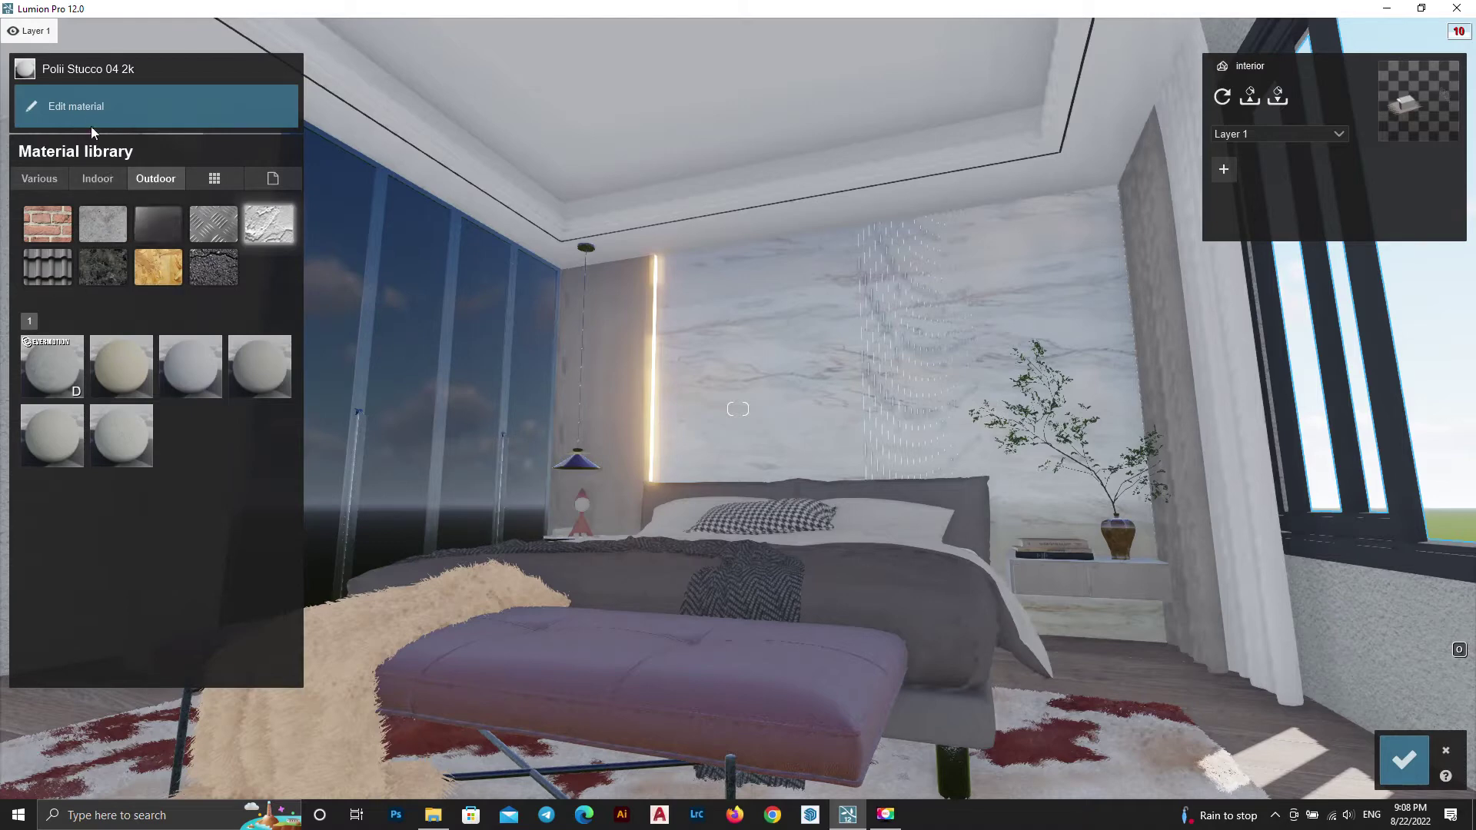
left_click(109, 112)
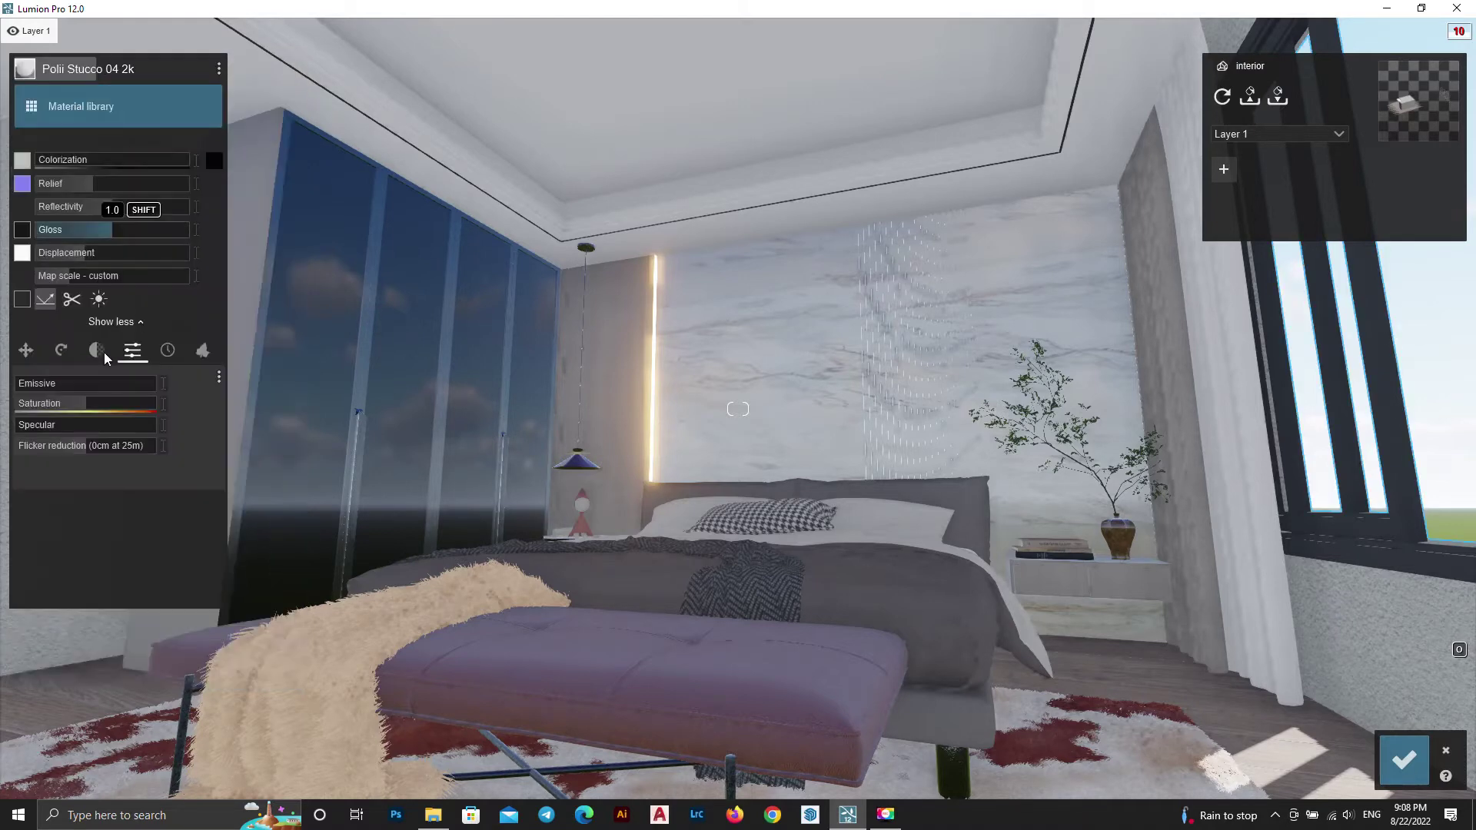
left_click(74, 106)
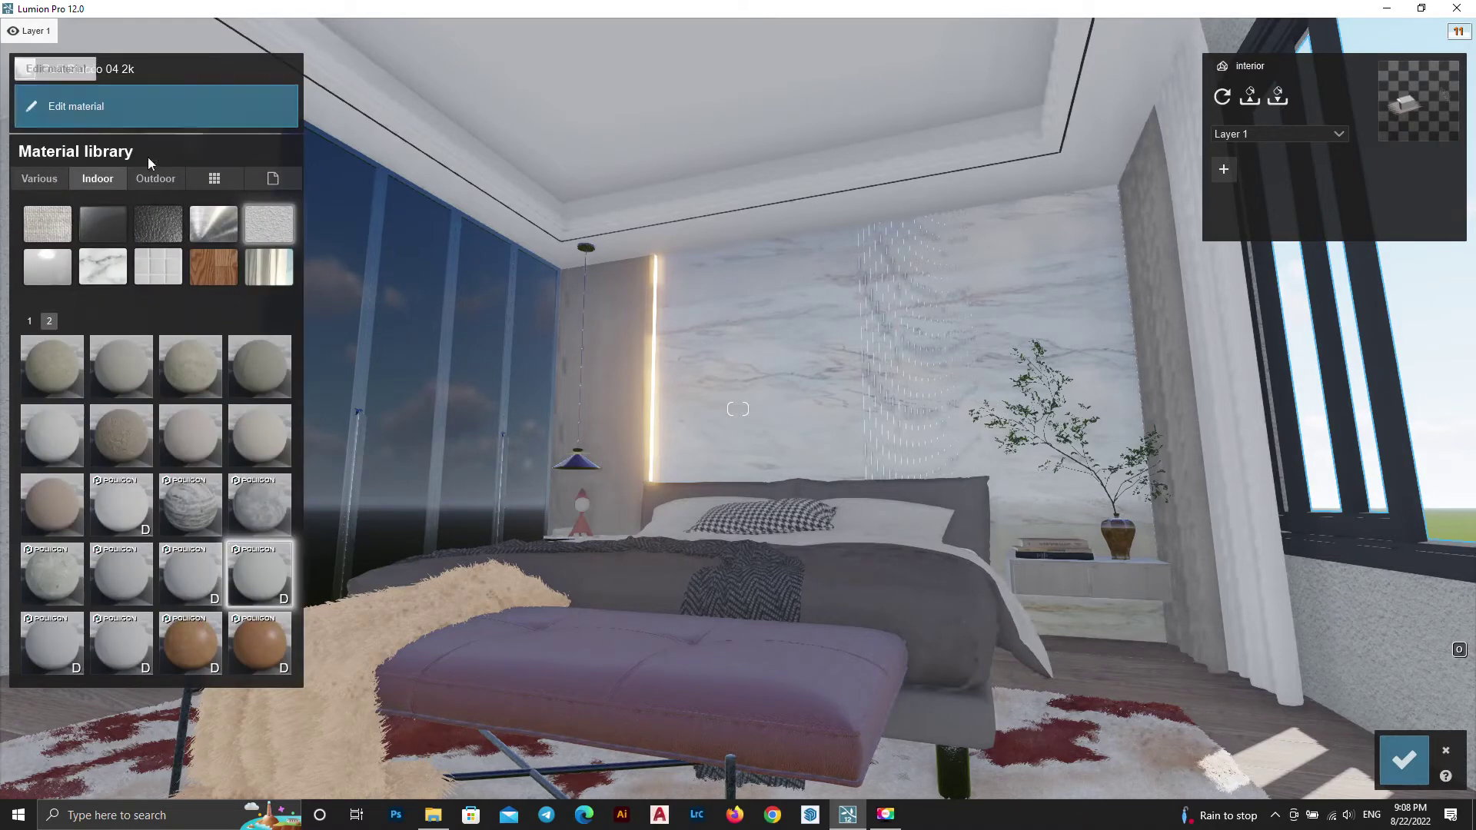
left_click(269, 179)
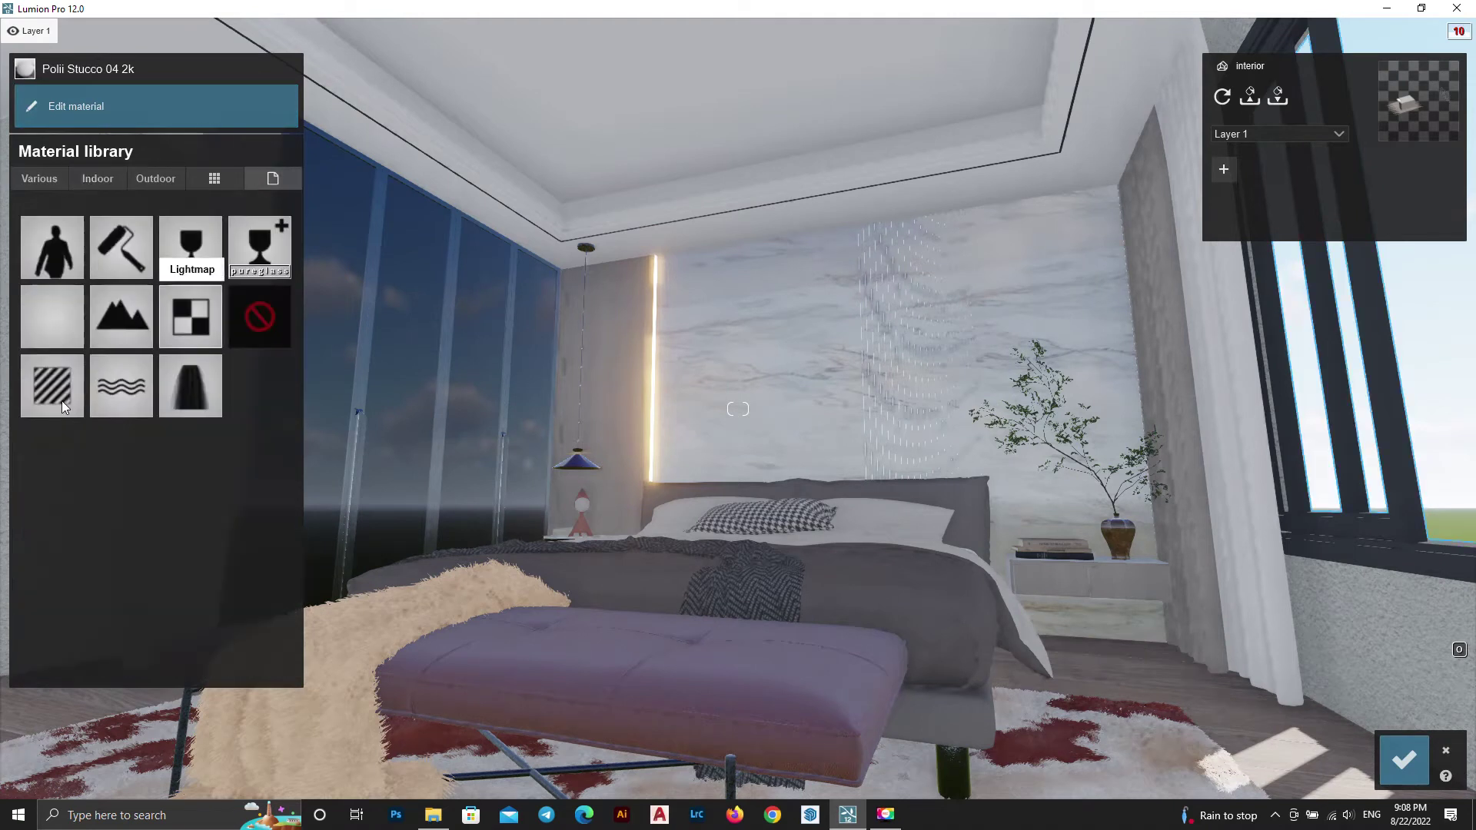
left_click(131, 243)
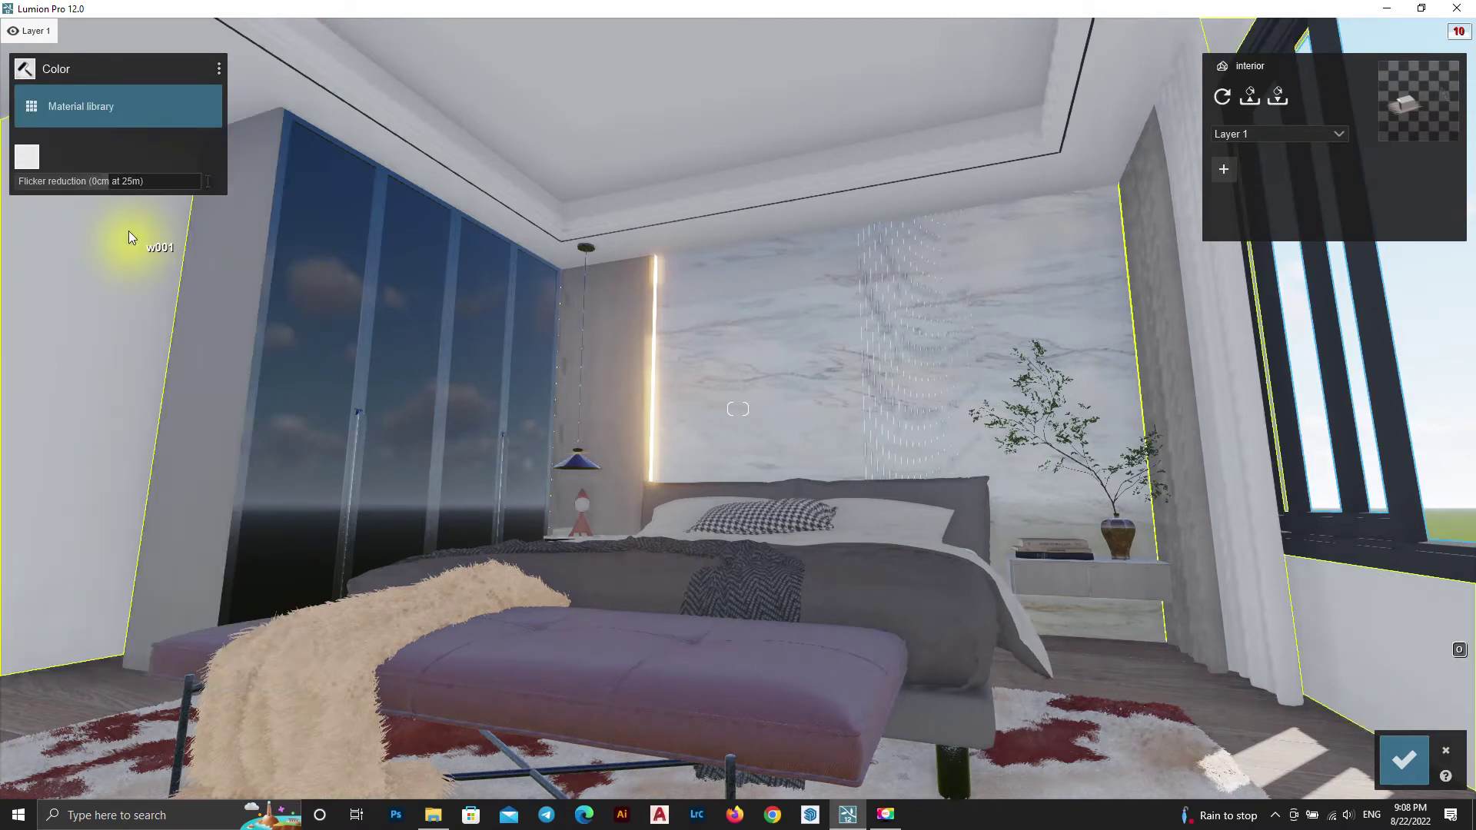
left_click(26, 157)
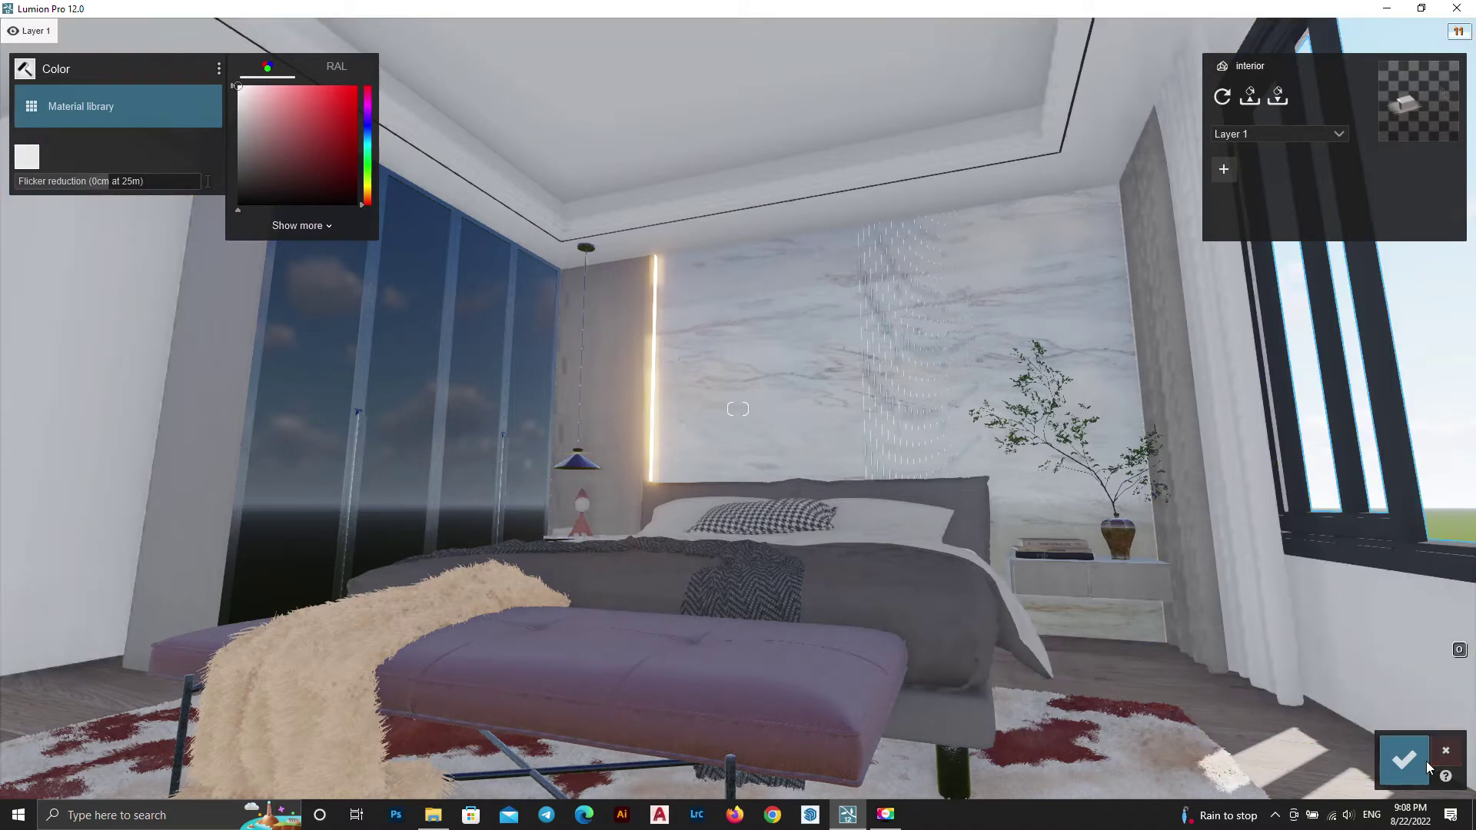
left_click(1404, 759)
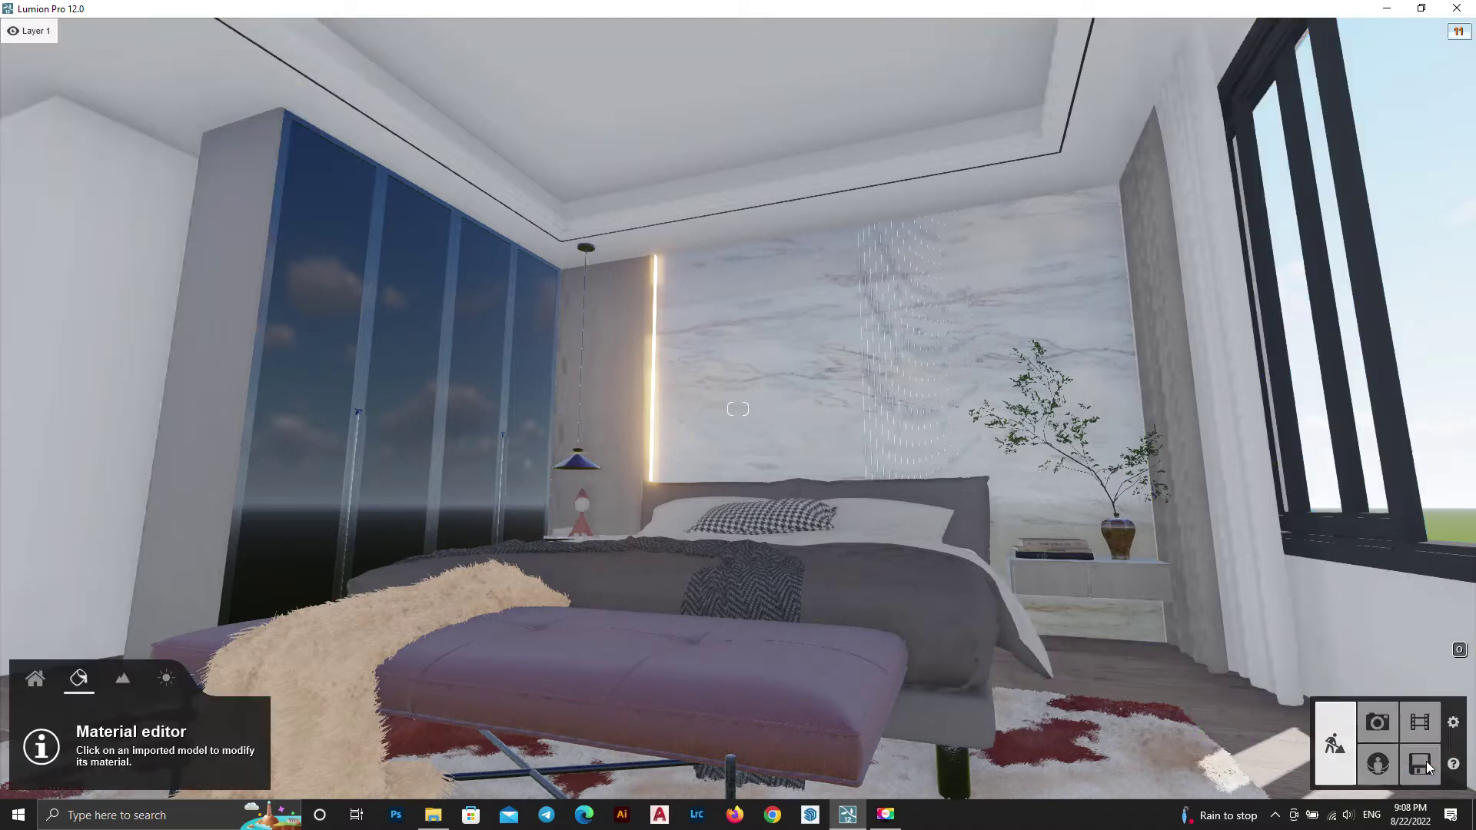
Enter Photo mode and bring up the Select Style presets
left_click(1376, 724)
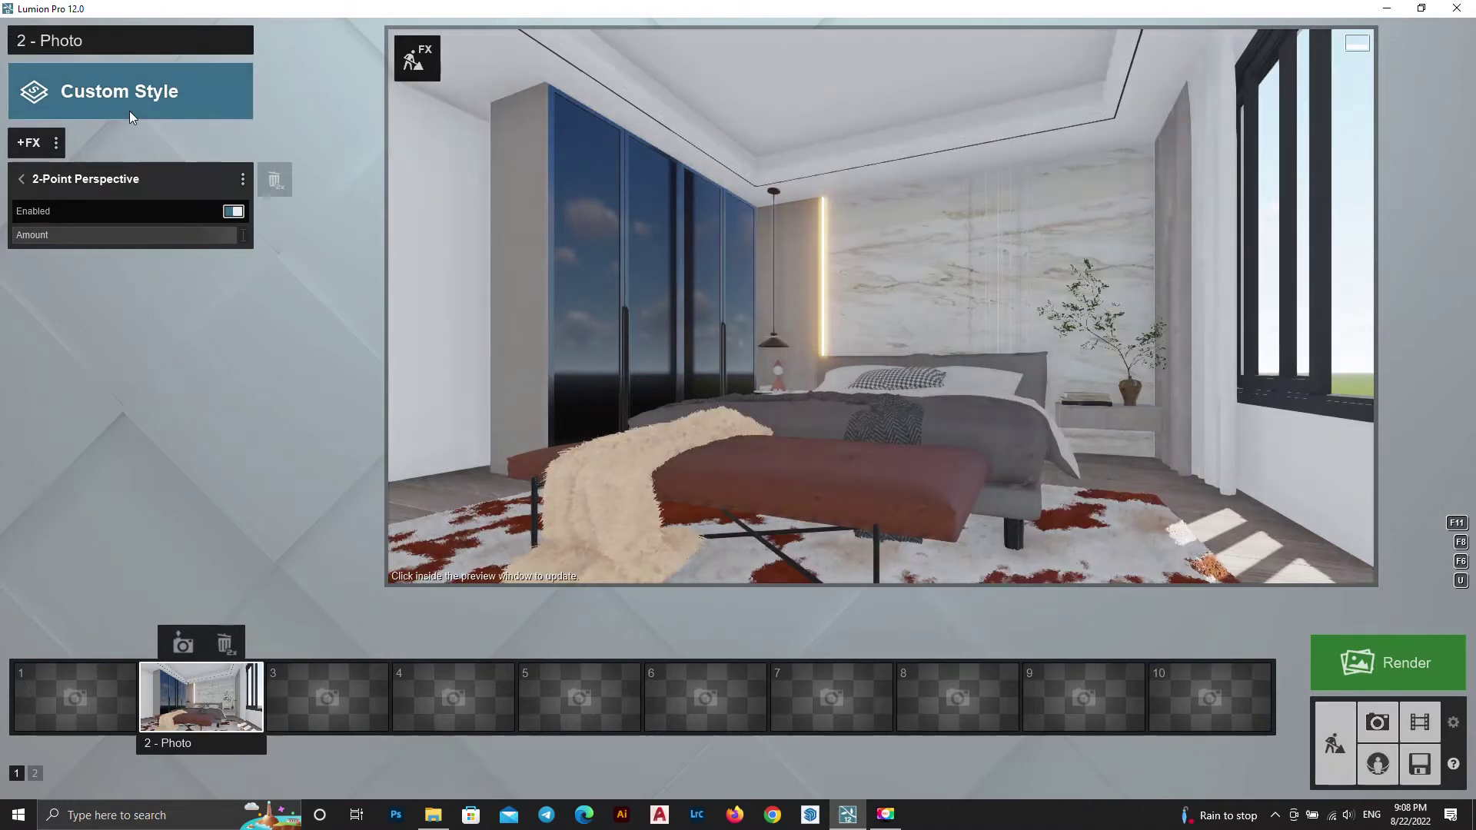
left_click(129, 111)
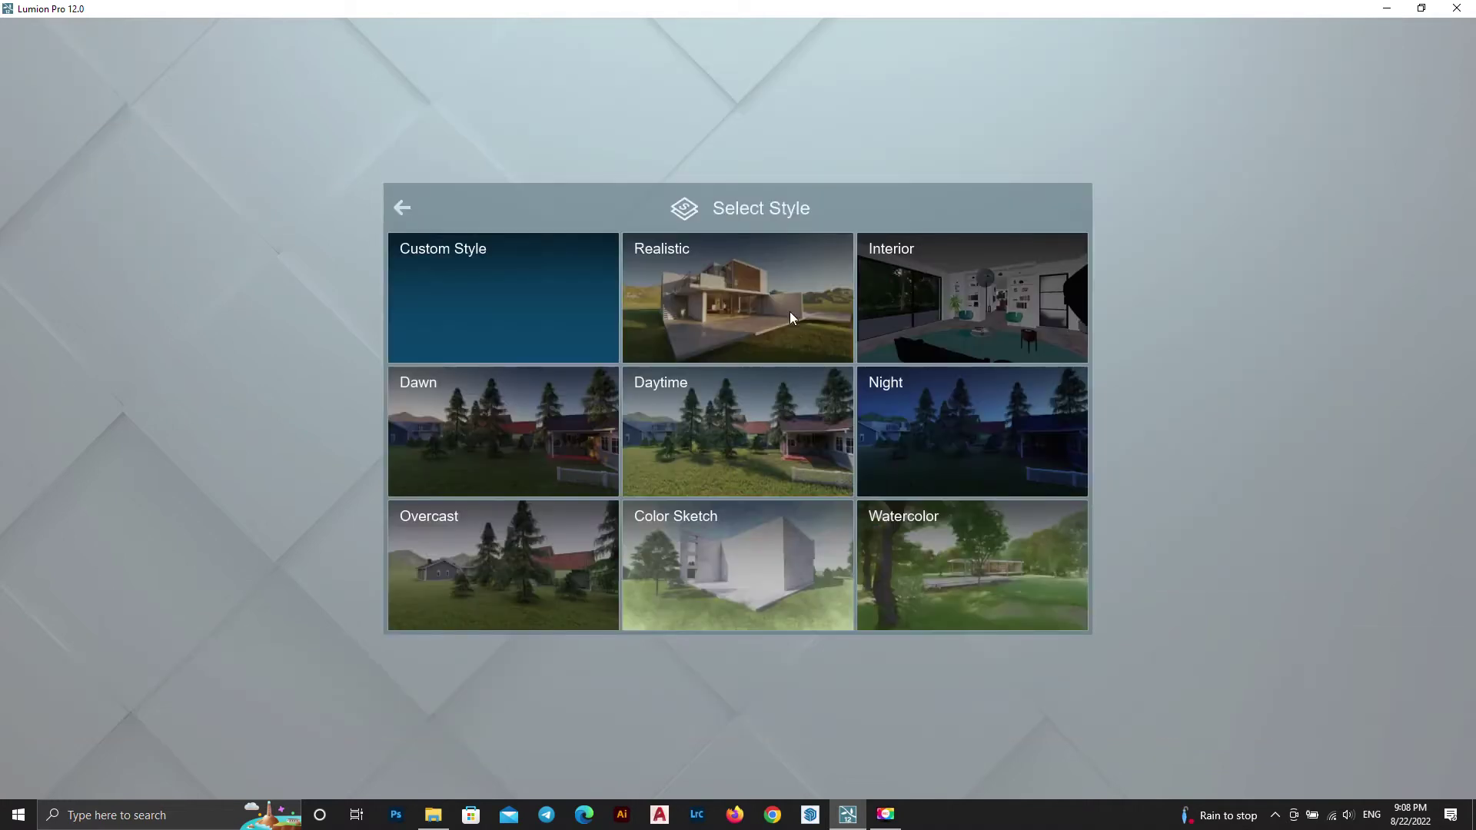
Apply the Interior style to photo 2, refresh its preview, and return to Build mode
left_click(970, 317)
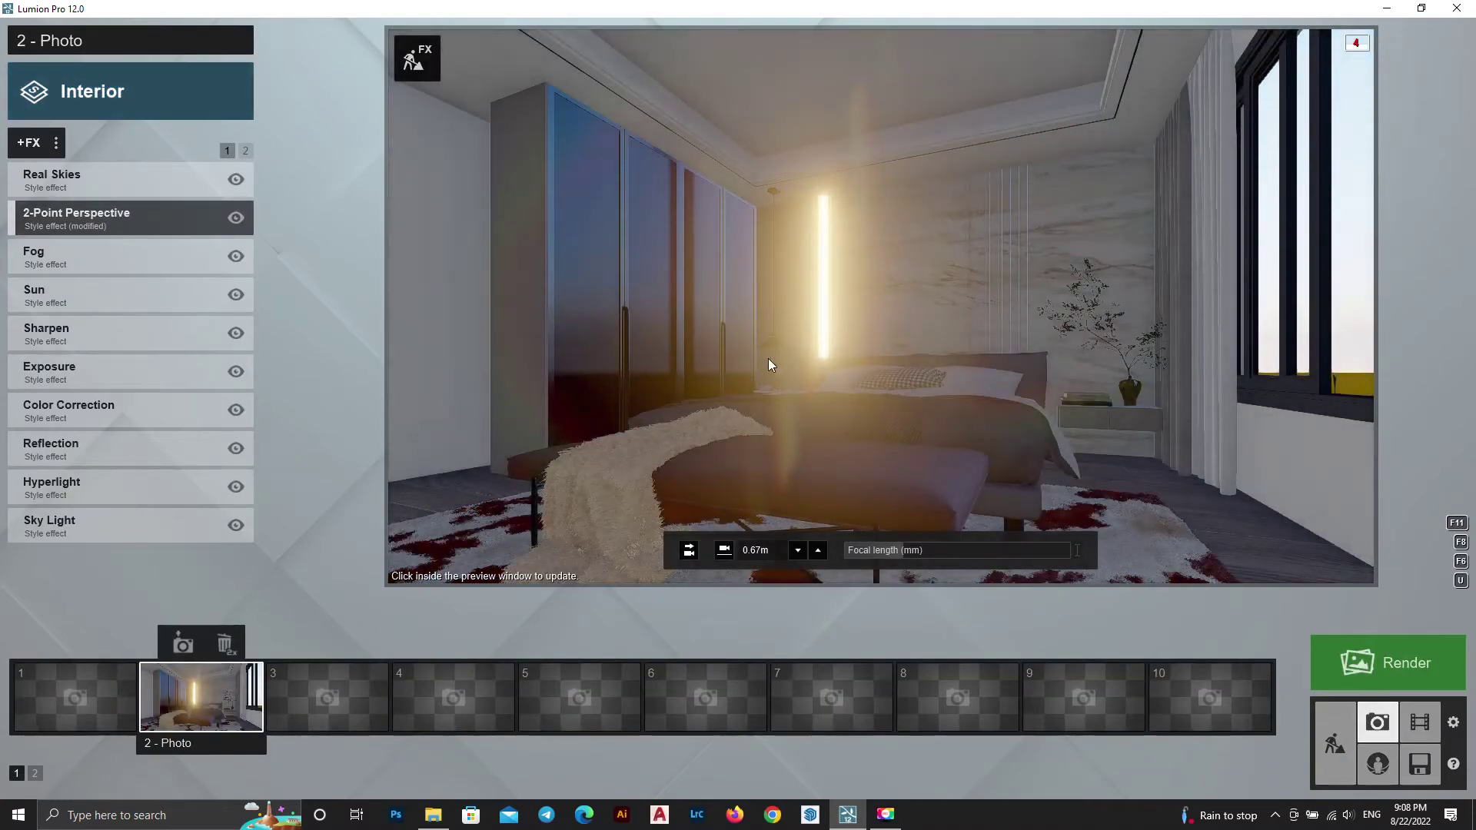
left_click(688, 233)
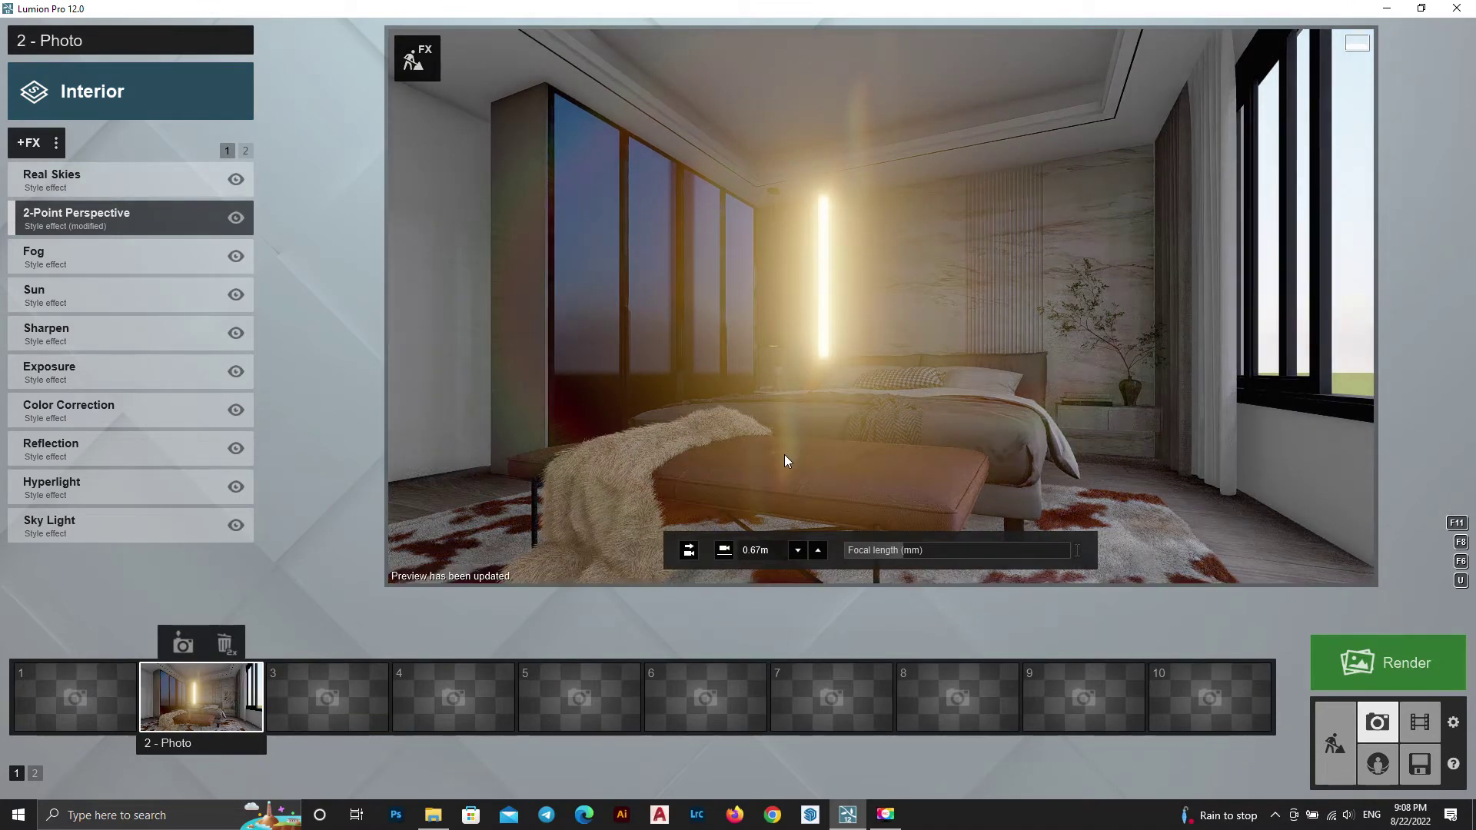
mouse_move(115, 180)
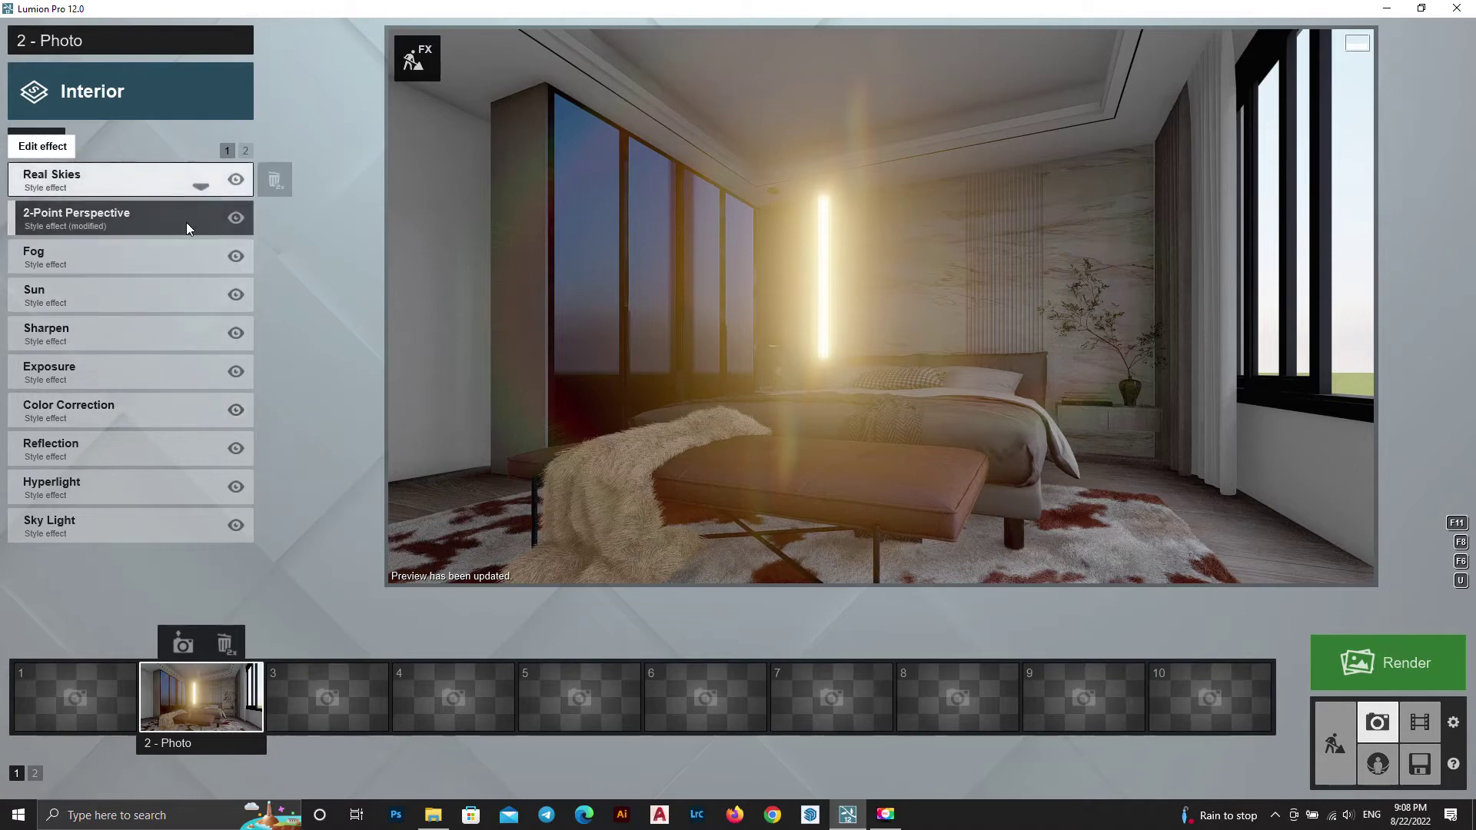
left_click(1320, 751)
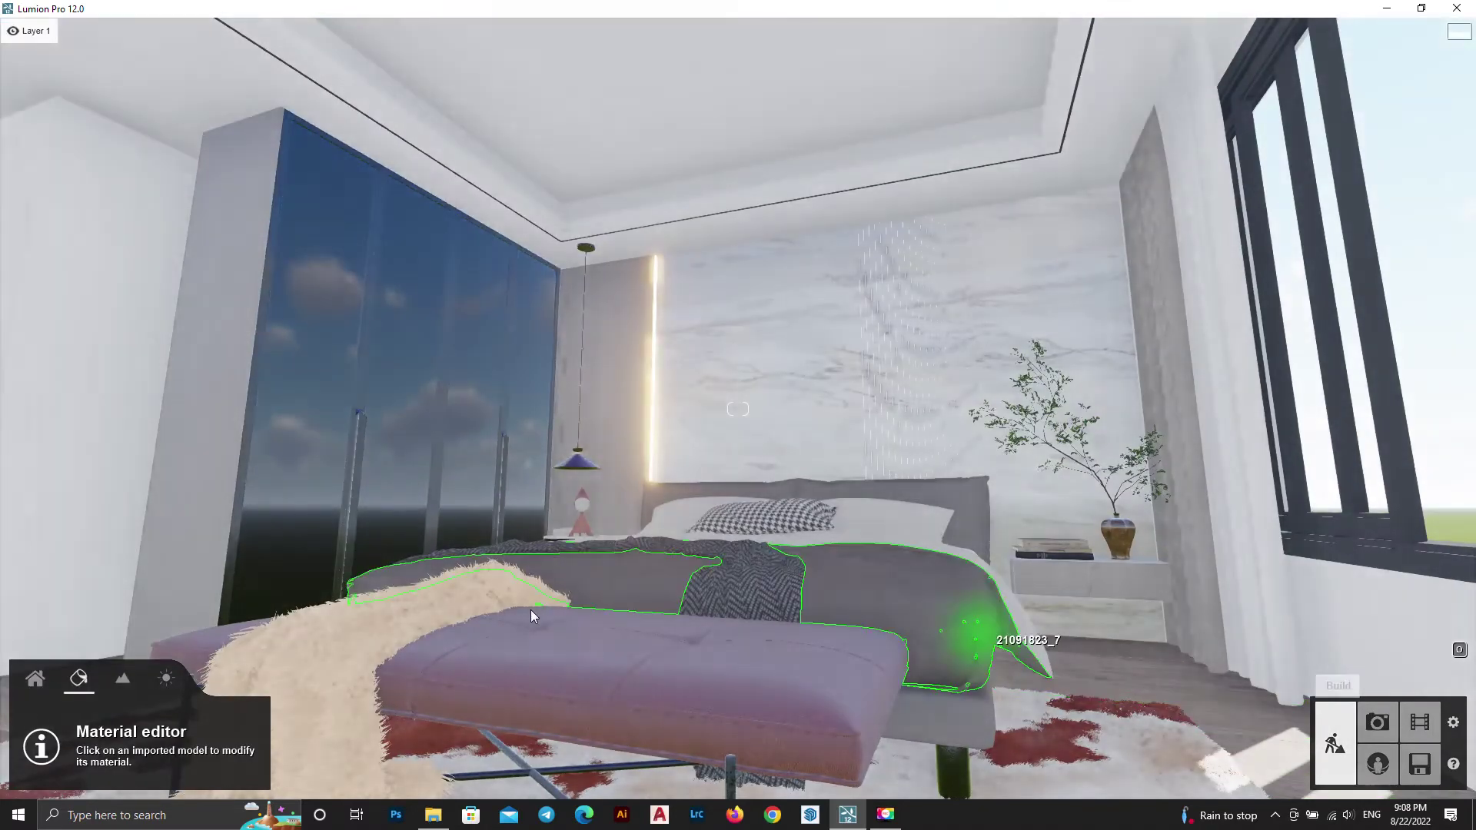
Lower the wall light strip's emissive glow to about 15 and save the material change
left_click(653, 440)
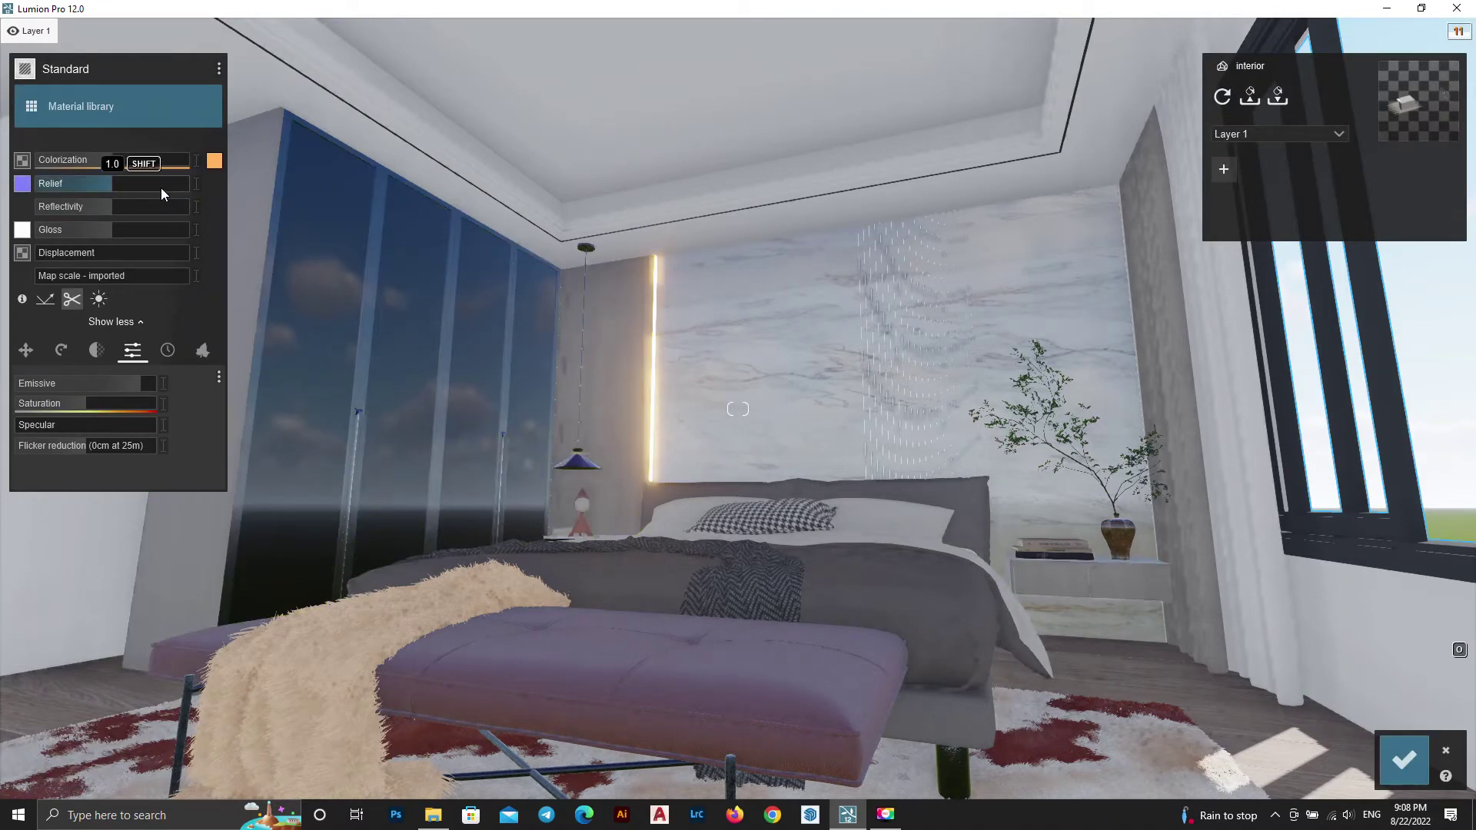
left_click_drag(131, 383, 84, 392)
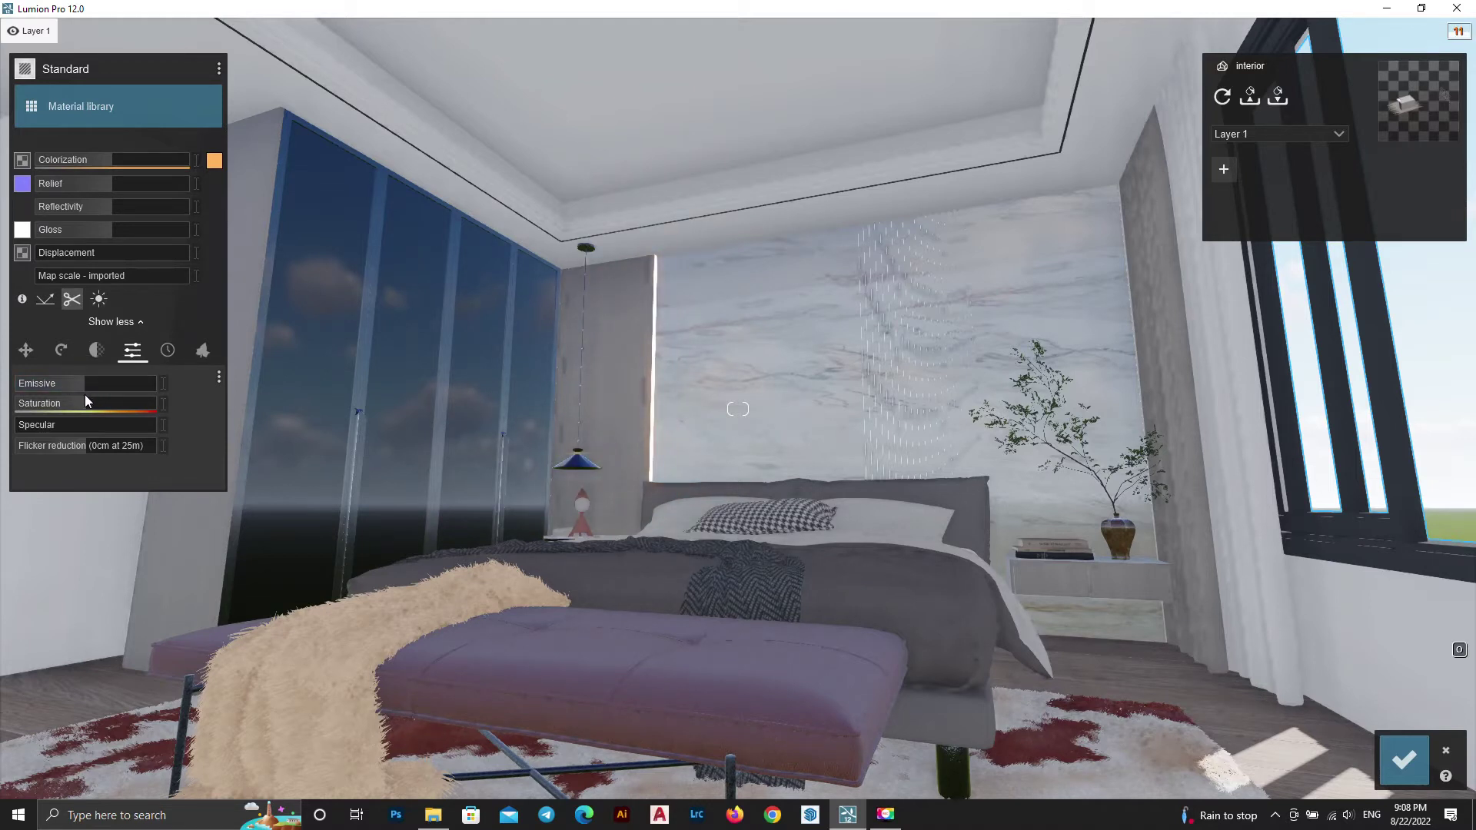
left_click_drag(105, 390, 104, 391, "shift")
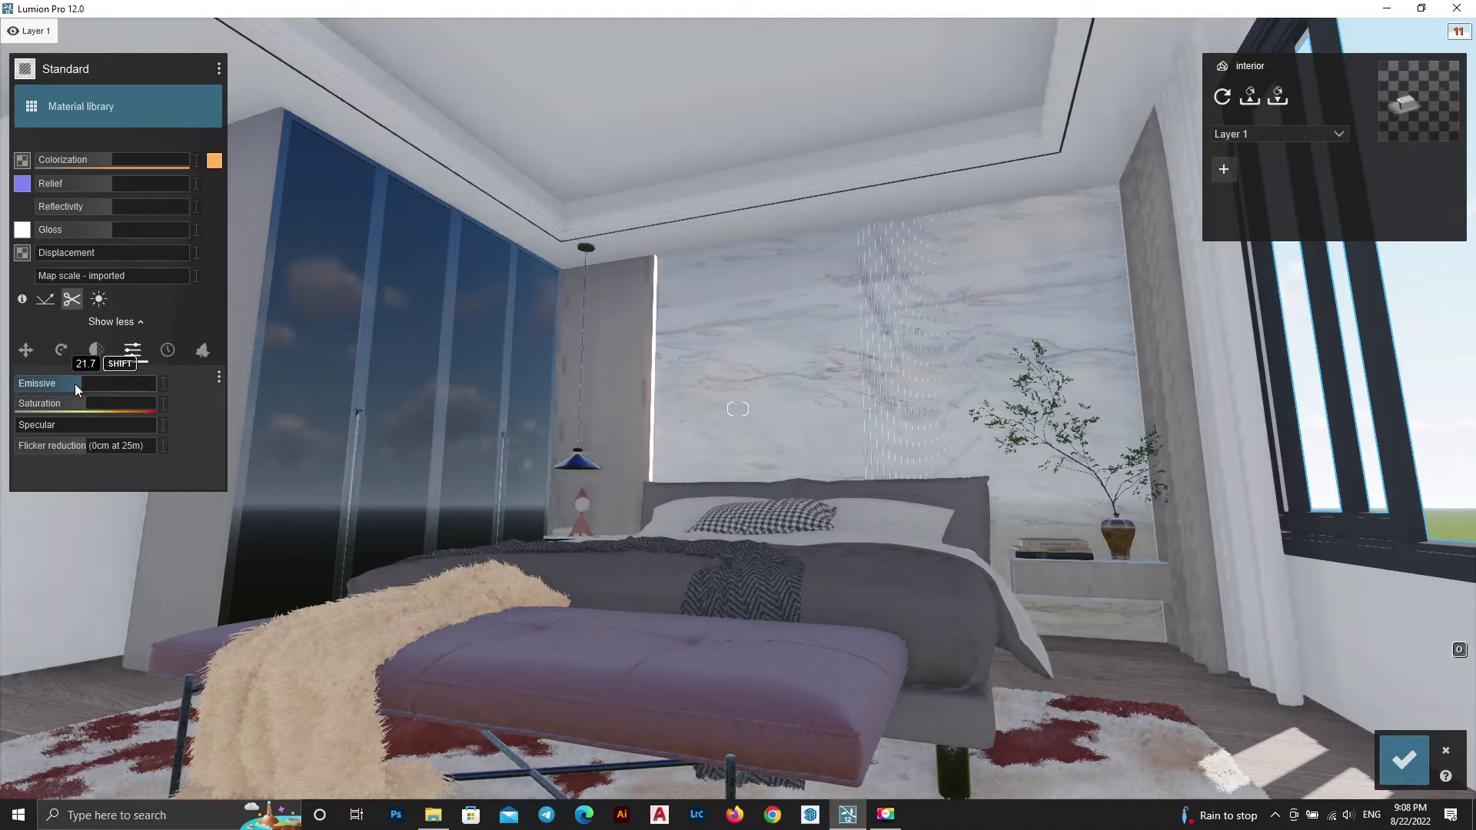
left_click_drag(72, 385, 94, 389, "shift")
left_click(1404, 761)
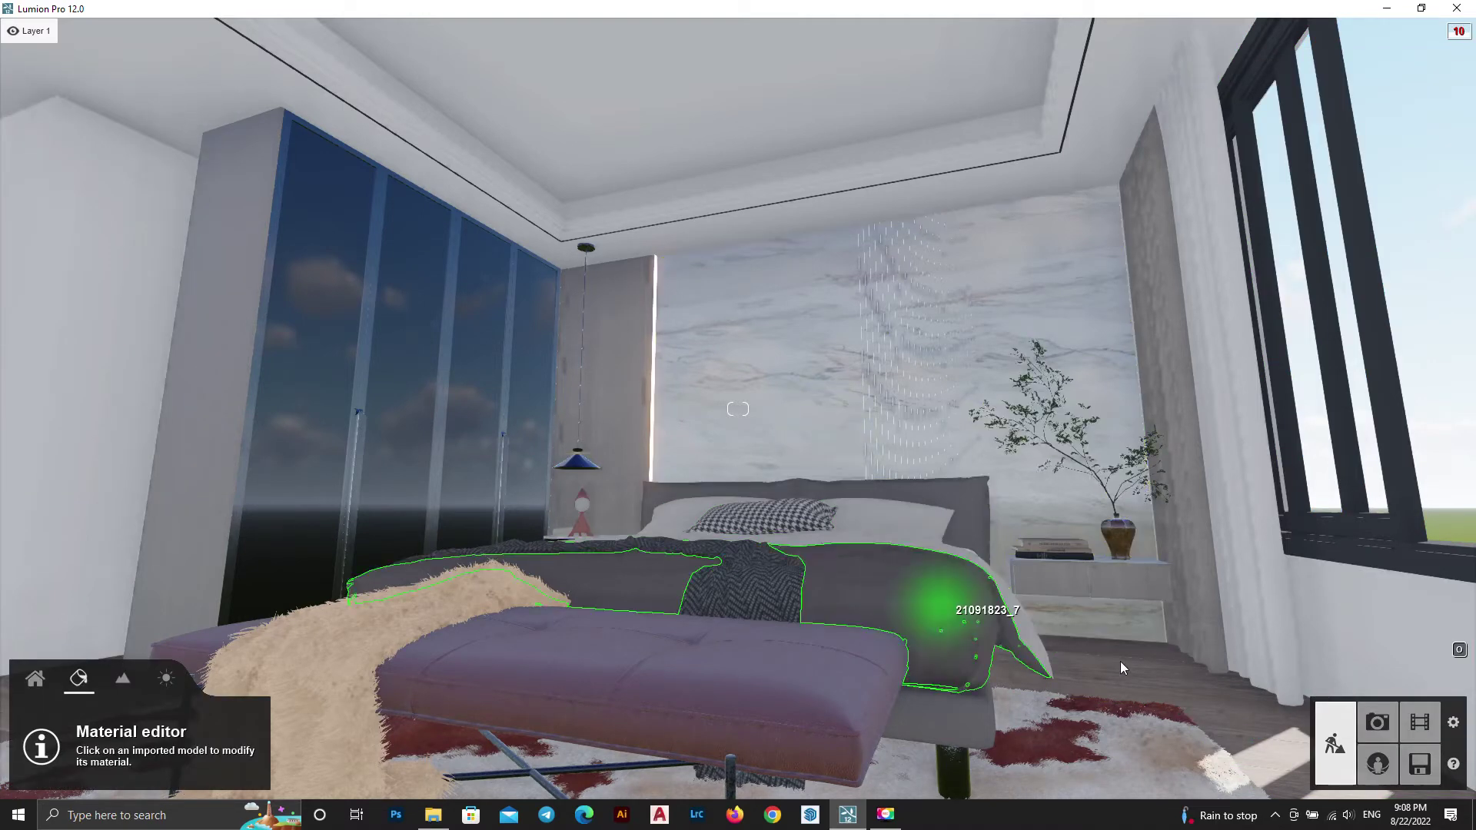
left_click(1378, 726)
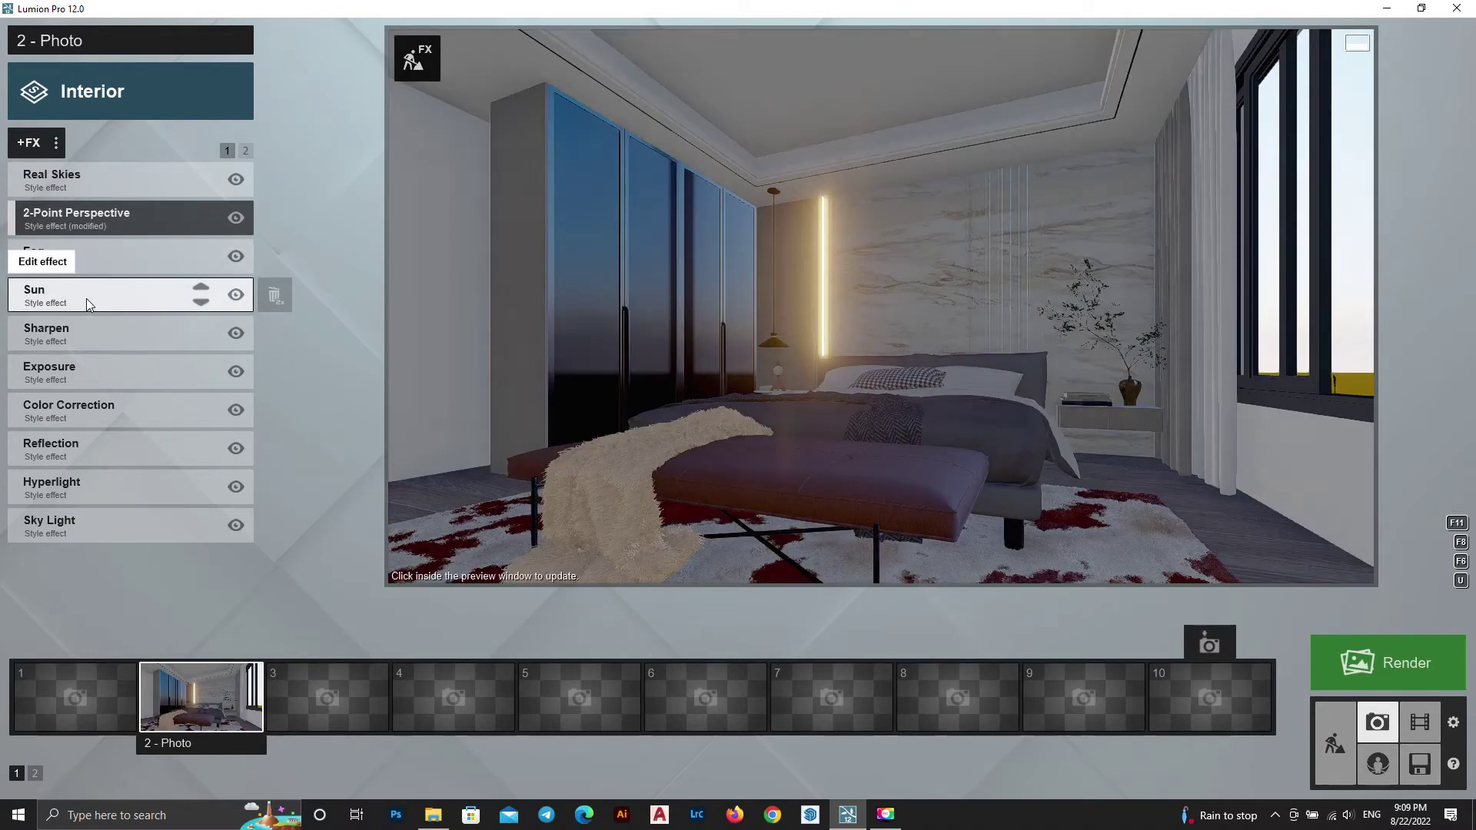
Tune photo 2's Sun to about -1.8° height with slightly raised brightness for a dusk-lit preview
left_click(86, 298)
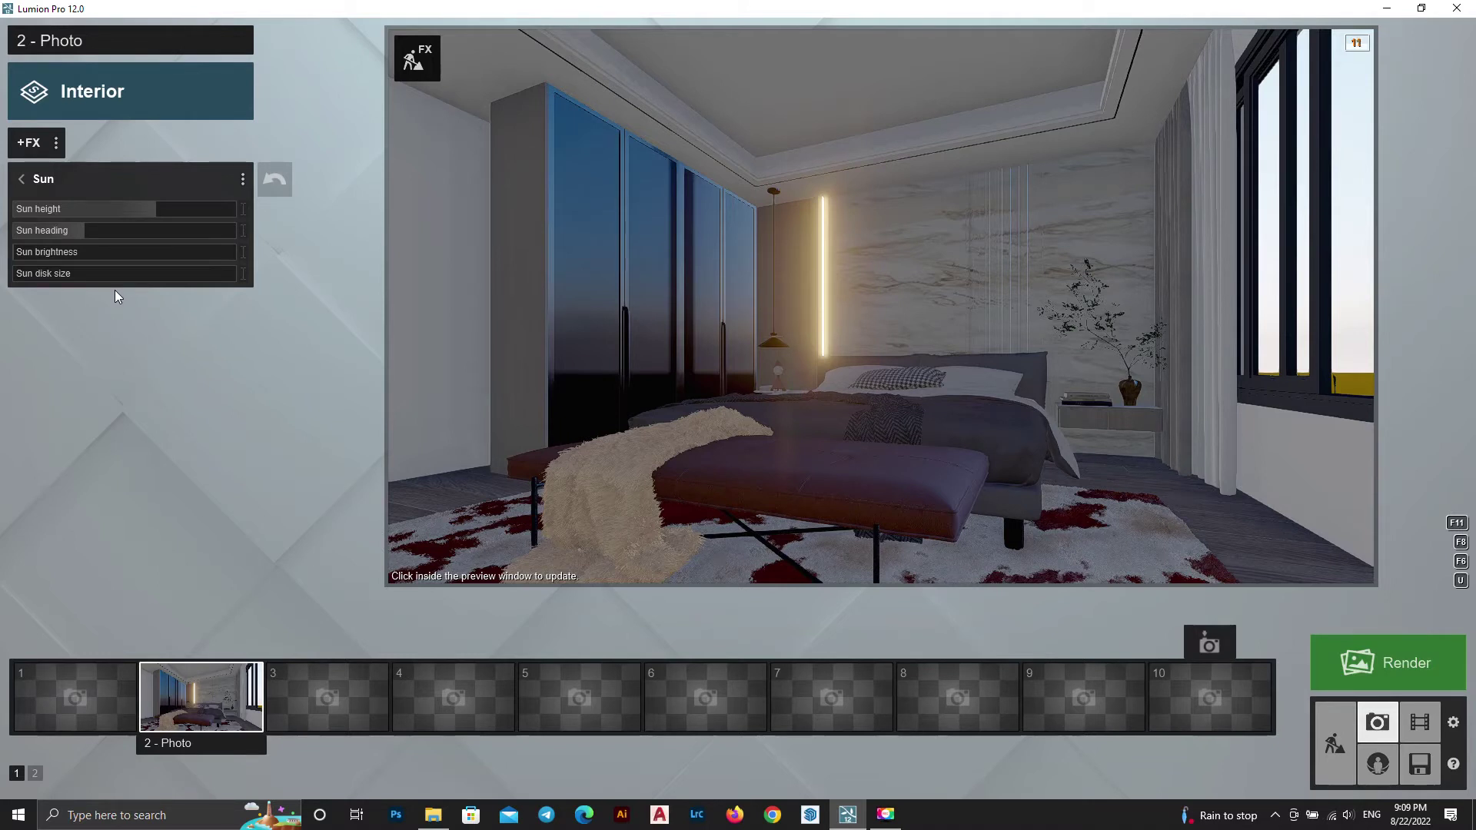
mouse_move(173, 251)
mouse_move(149, 206)
left_mouse_down()
mouse_move(199, 211)
mouse_move(127, 218)
left_mouse_up()
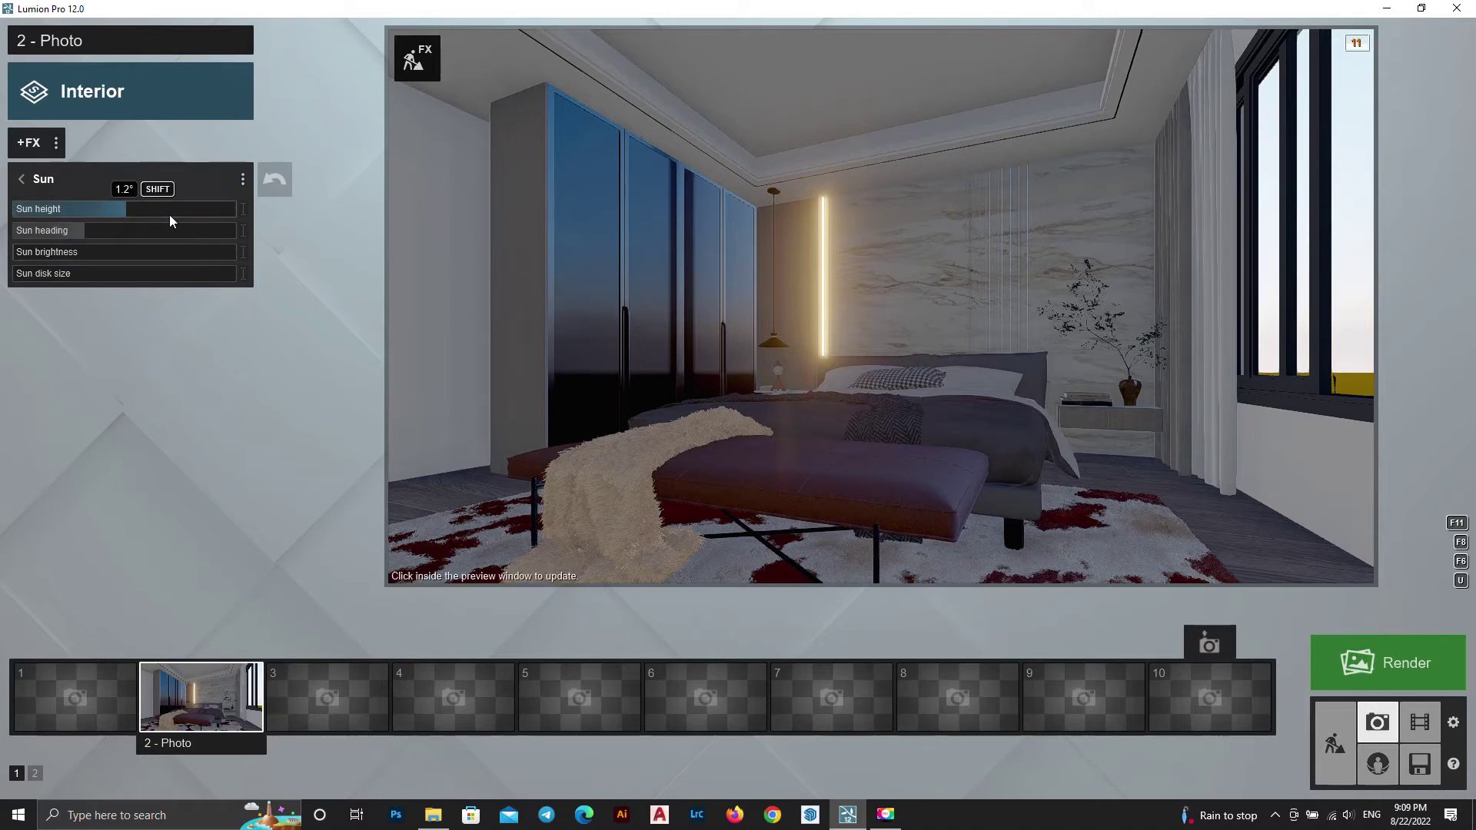
left_click_drag(170, 214, 190, 232)
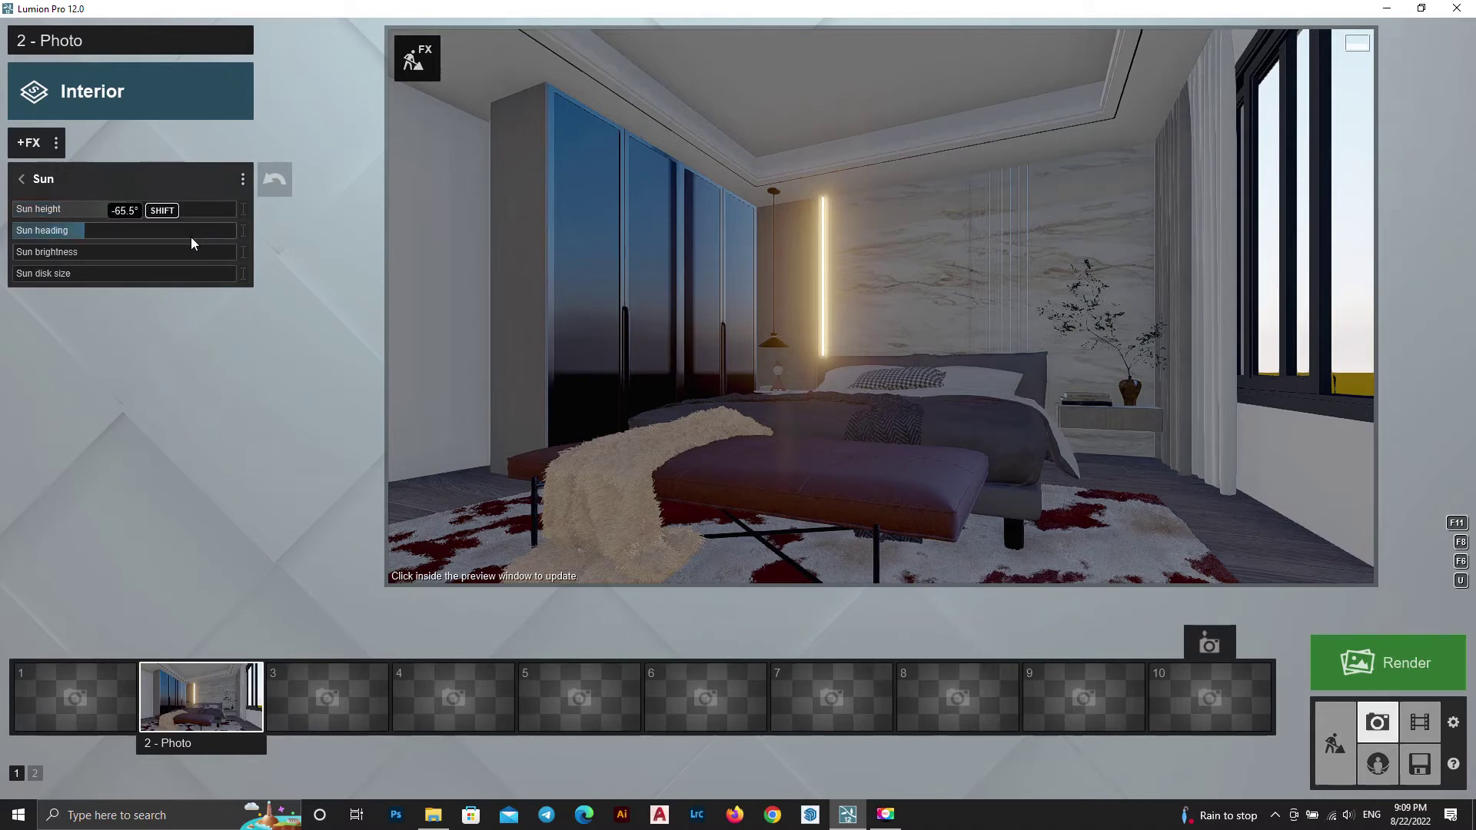
left_click(94, 233)
left_click_drag(32, 259, 95, 262)
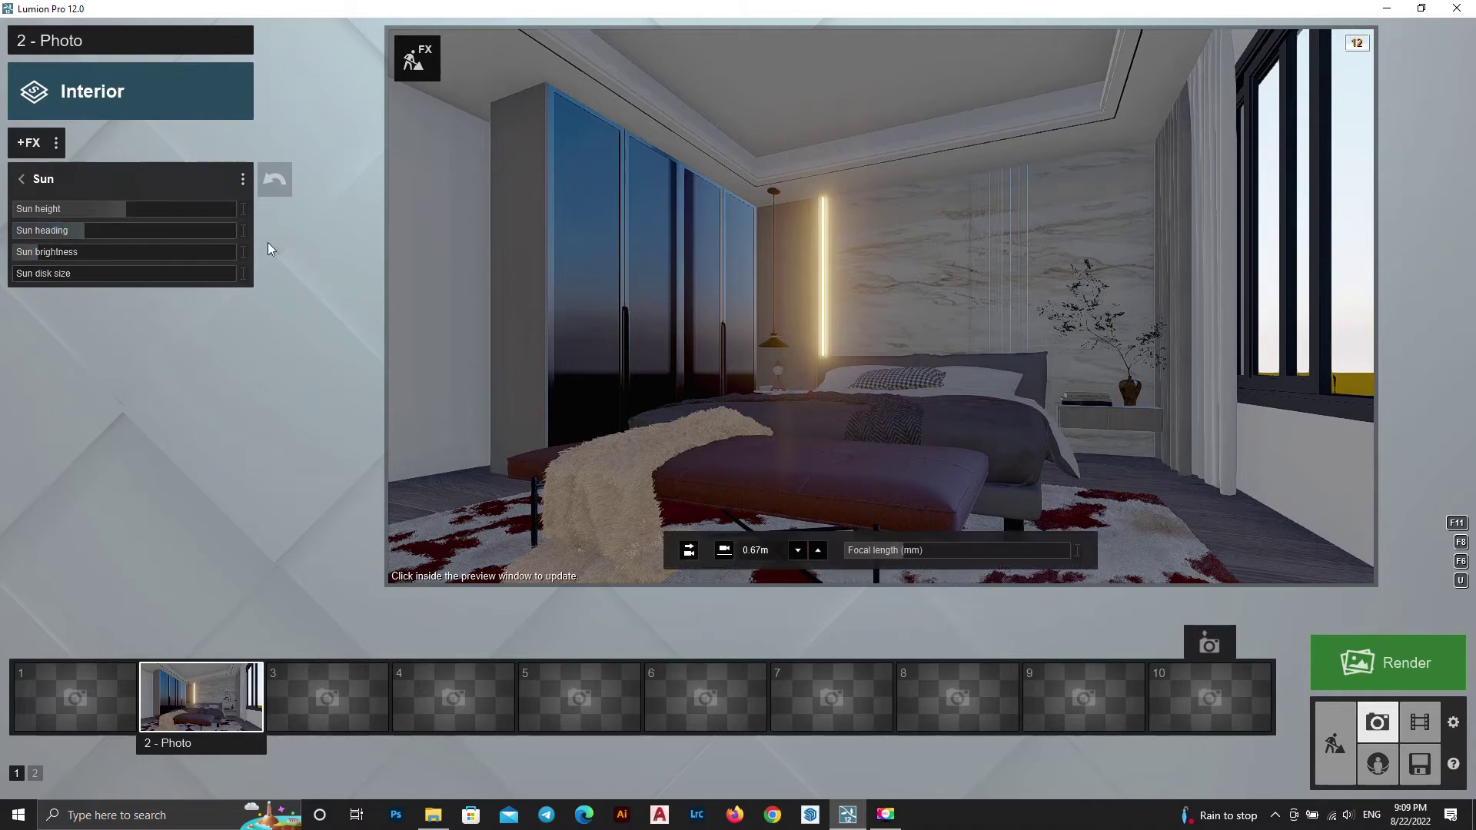
left_click(126, 214)
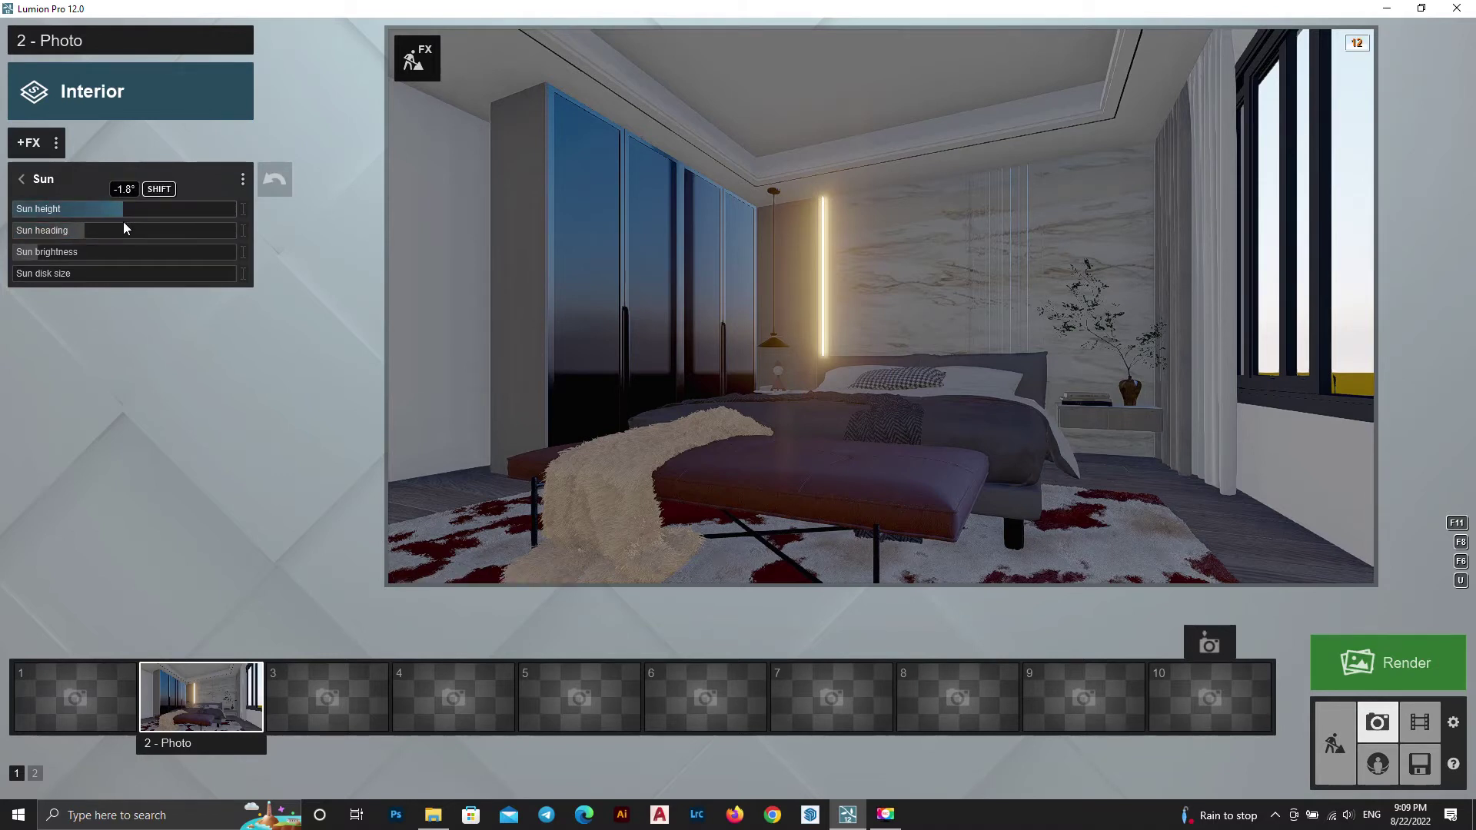
left_click(684, 259)
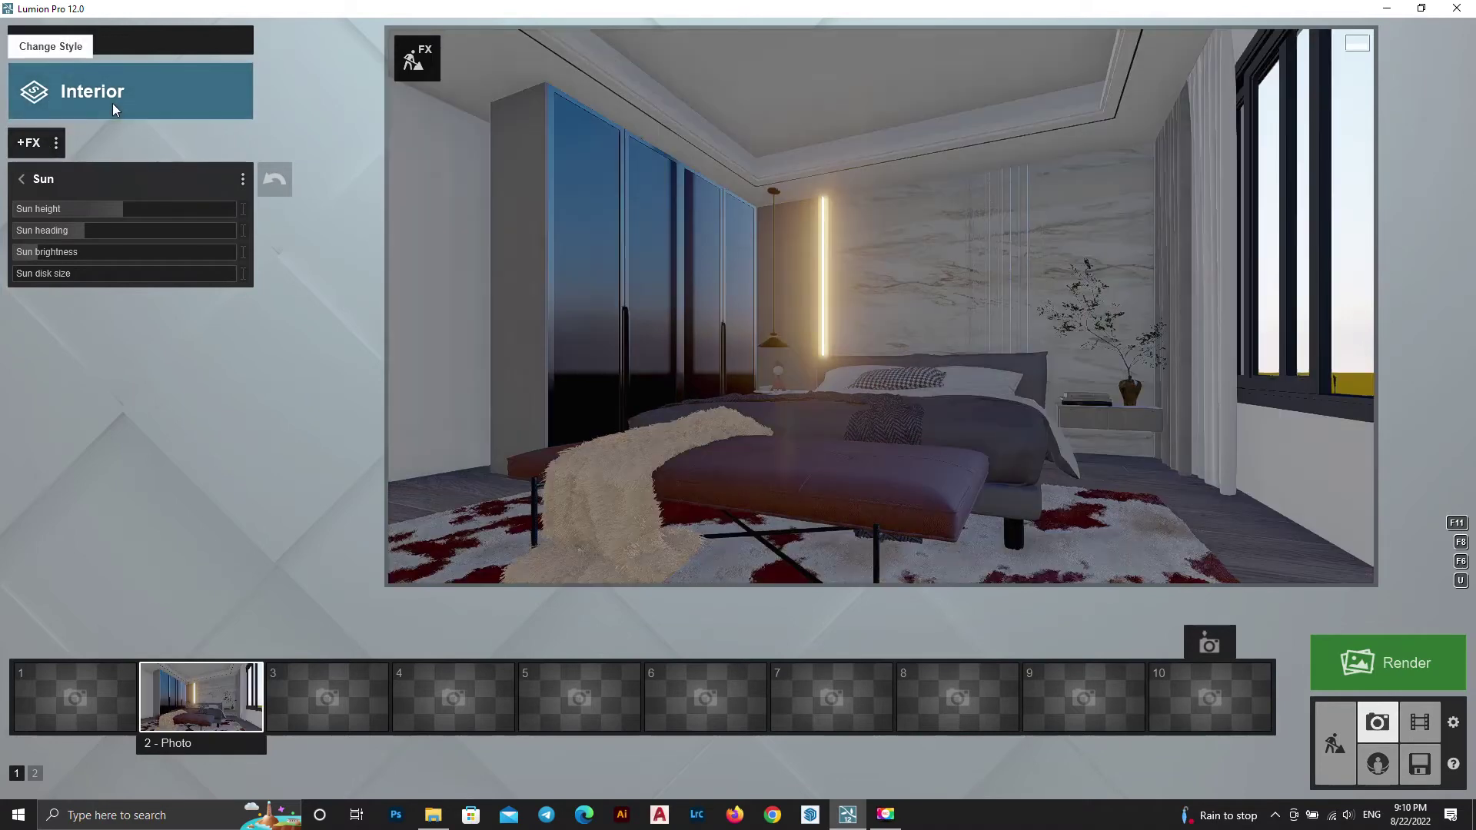
left_click(112, 103)
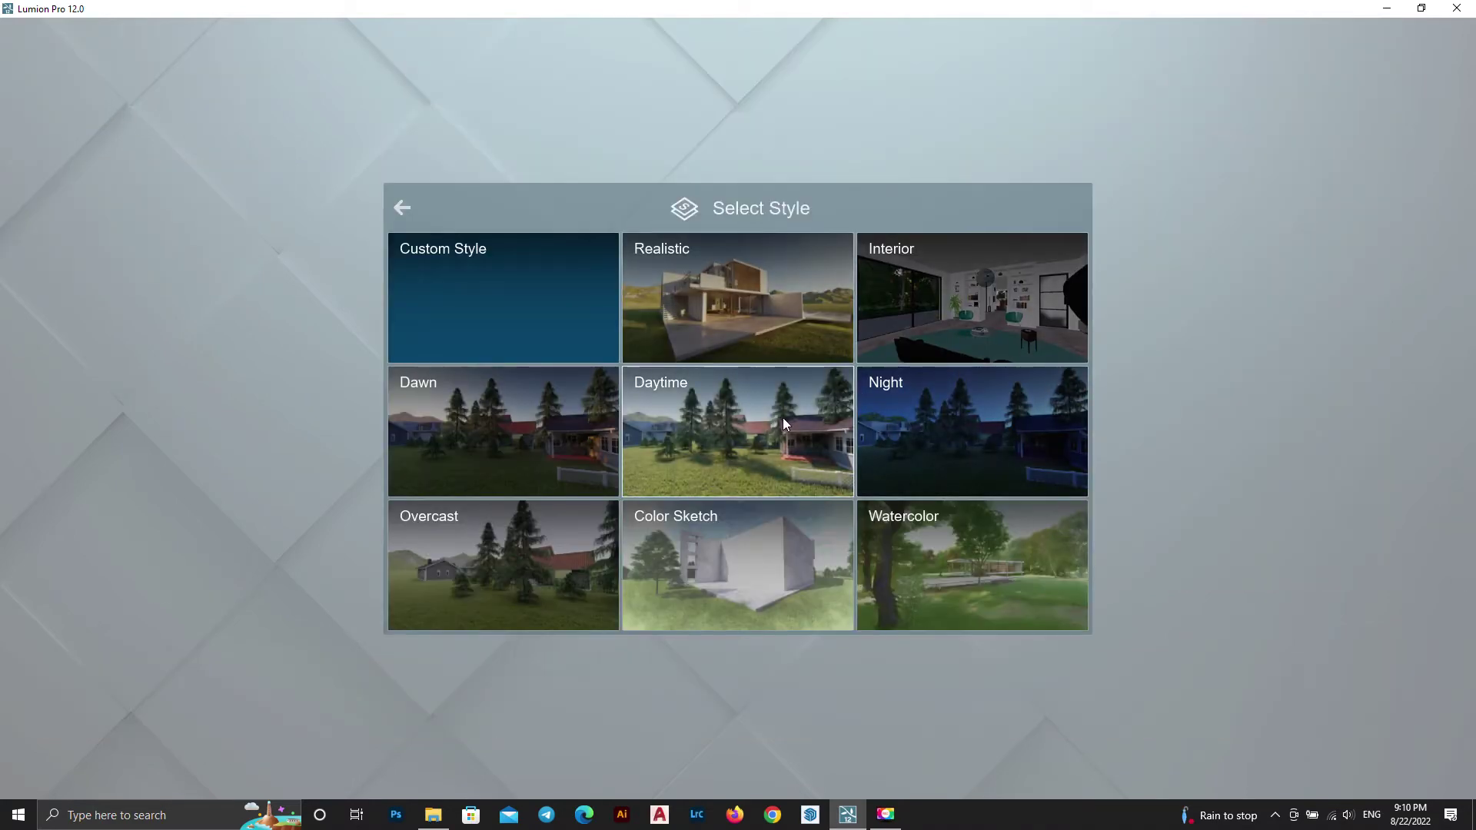
Apply the Daytime style to photo 2 and browse the Lighting photo effects
left_click(730, 418)
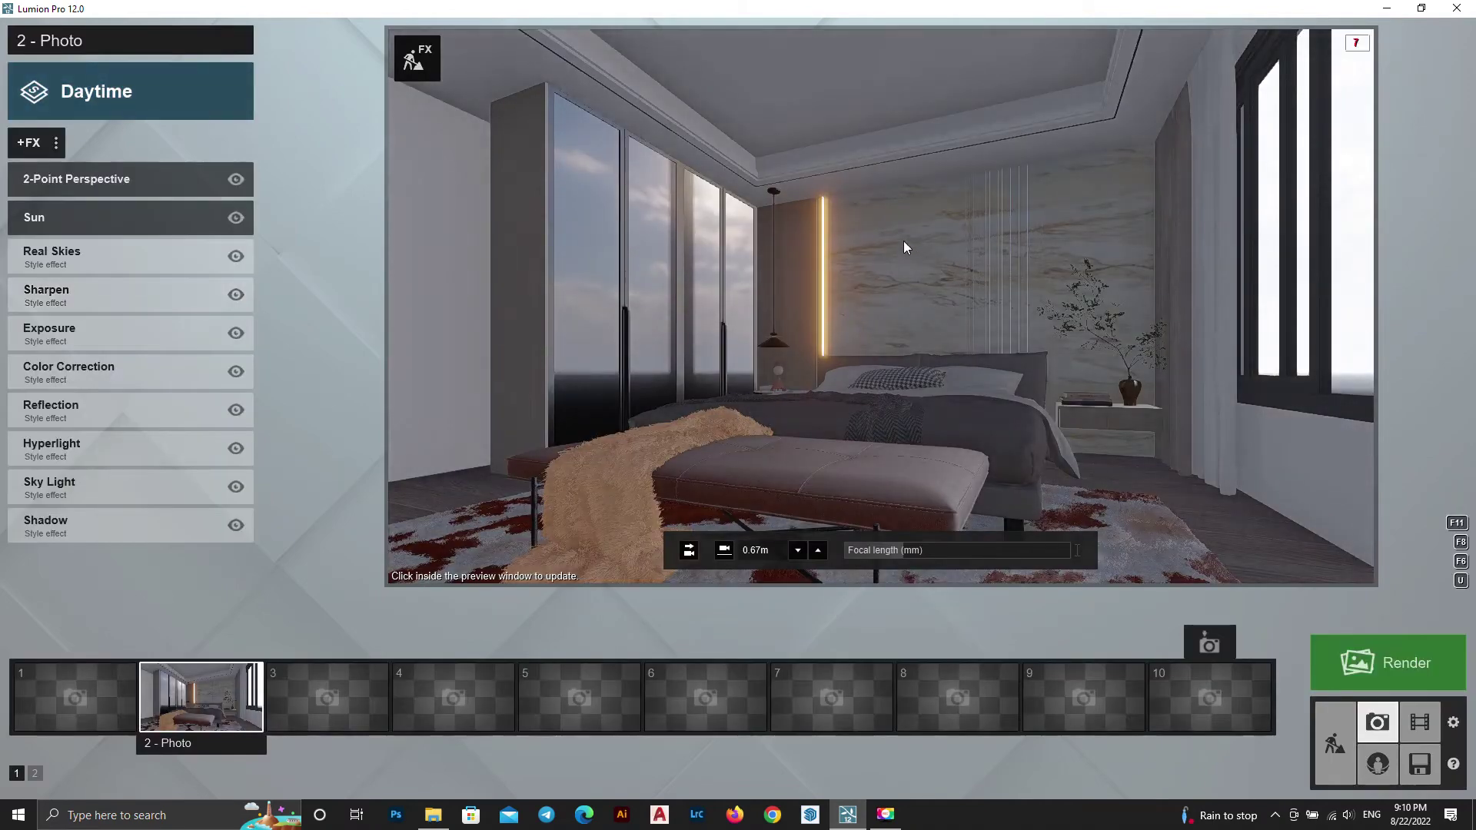
left_click(904, 247)
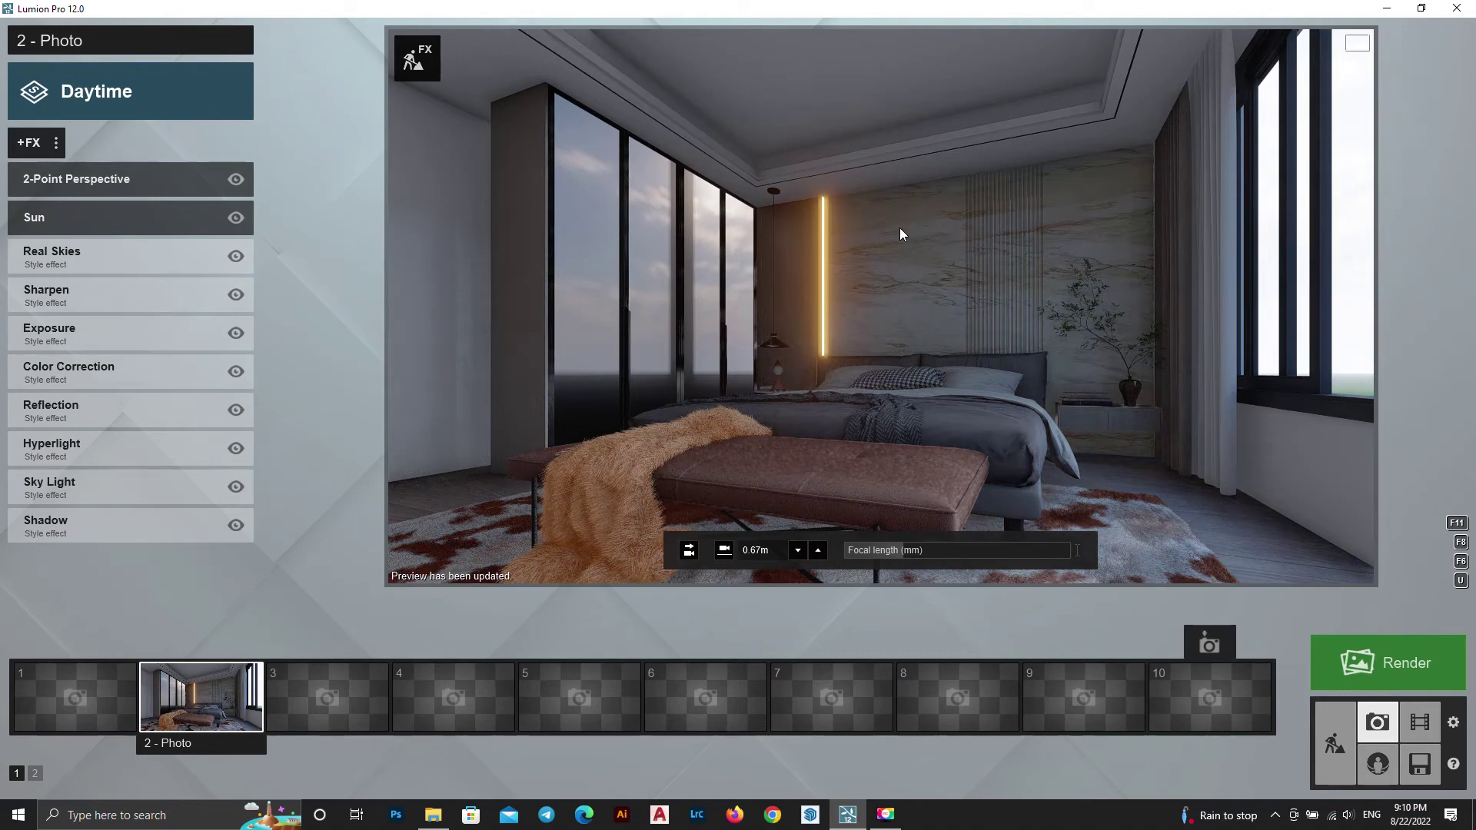
left_click(28, 142)
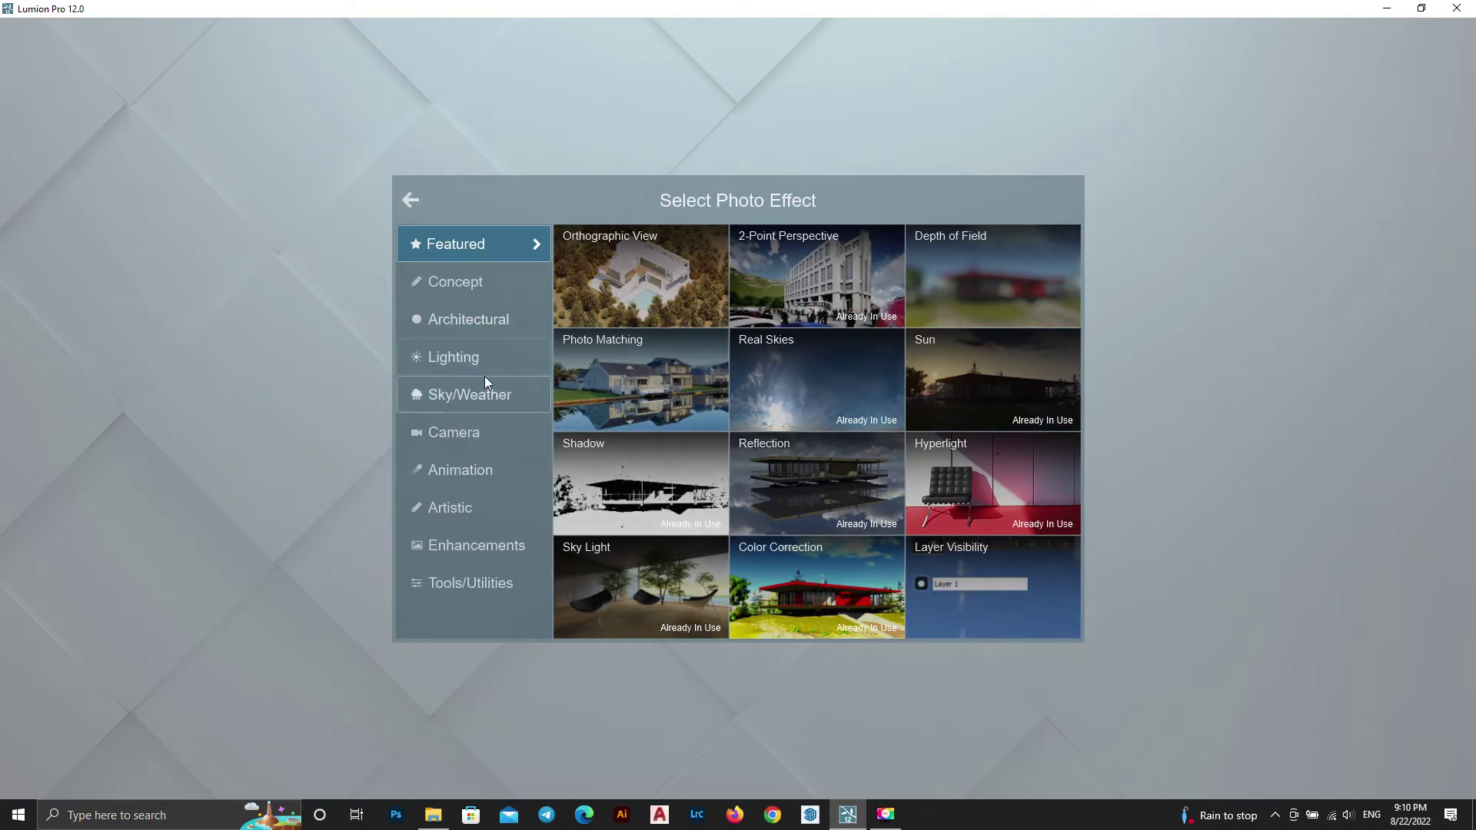
left_click(465, 366)
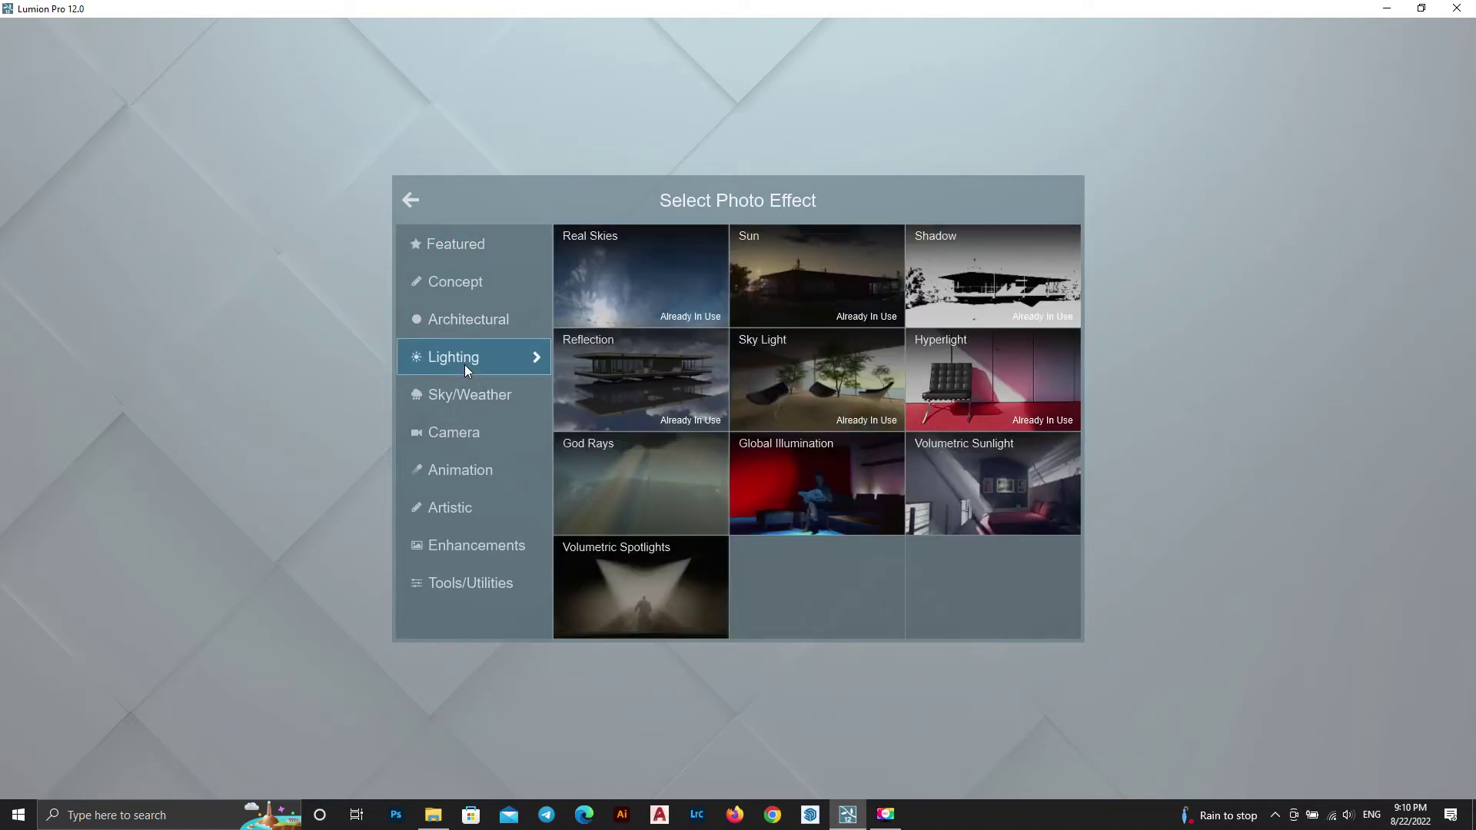
Add a Sun effect and adjust height and heading so sunlight crosses the bed, marble wall and rug
left_click(789, 260)
left_click_drag(110, 214, 265, 246)
mouse_move(109, 232)
left_mouse_down()
mouse_move(233, 246)
mouse_move(26, 252)
mouse_move(140, 256)
left_mouse_up()
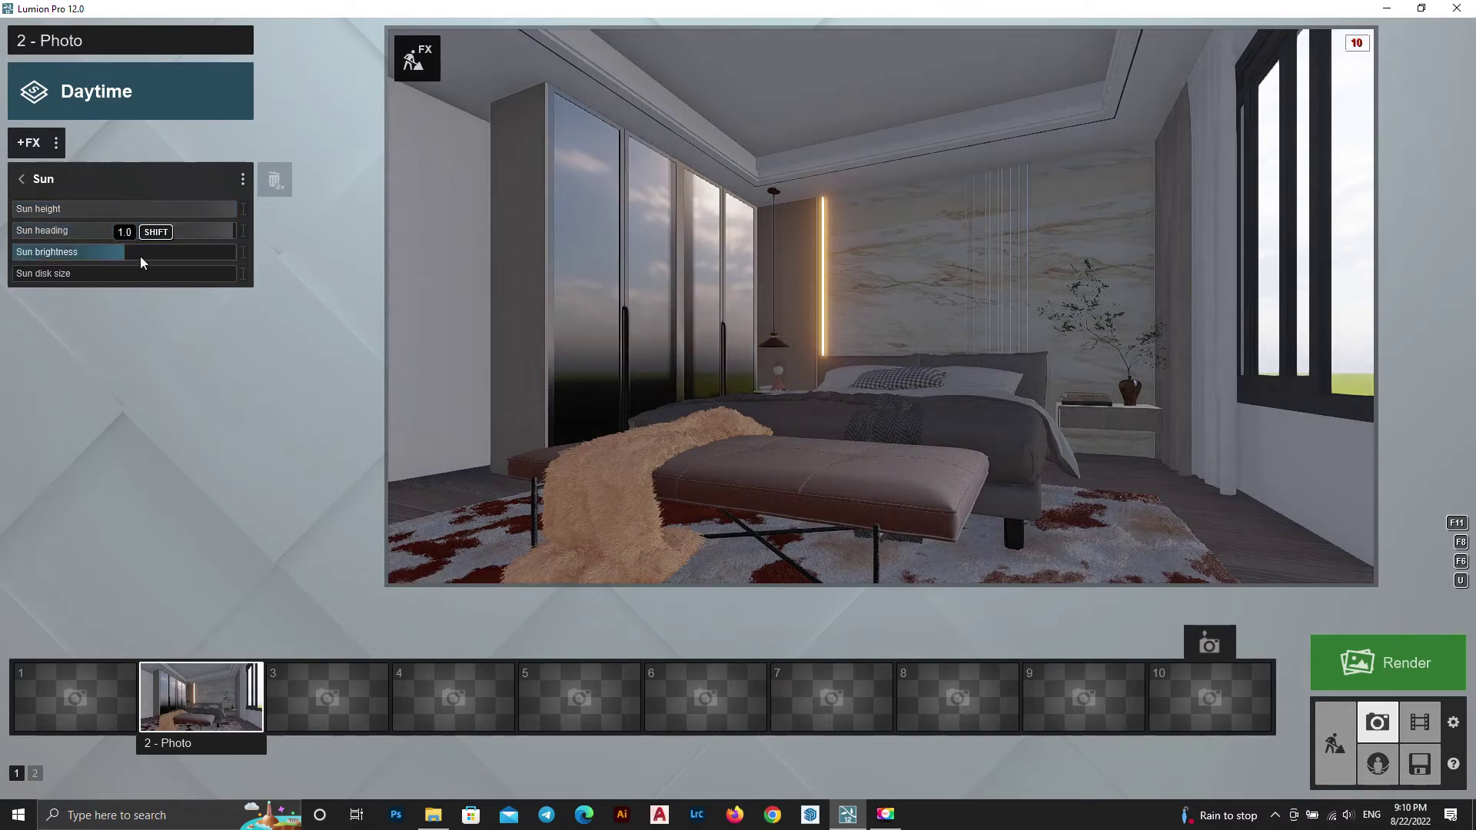
left_click_drag(225, 230, 81, 235)
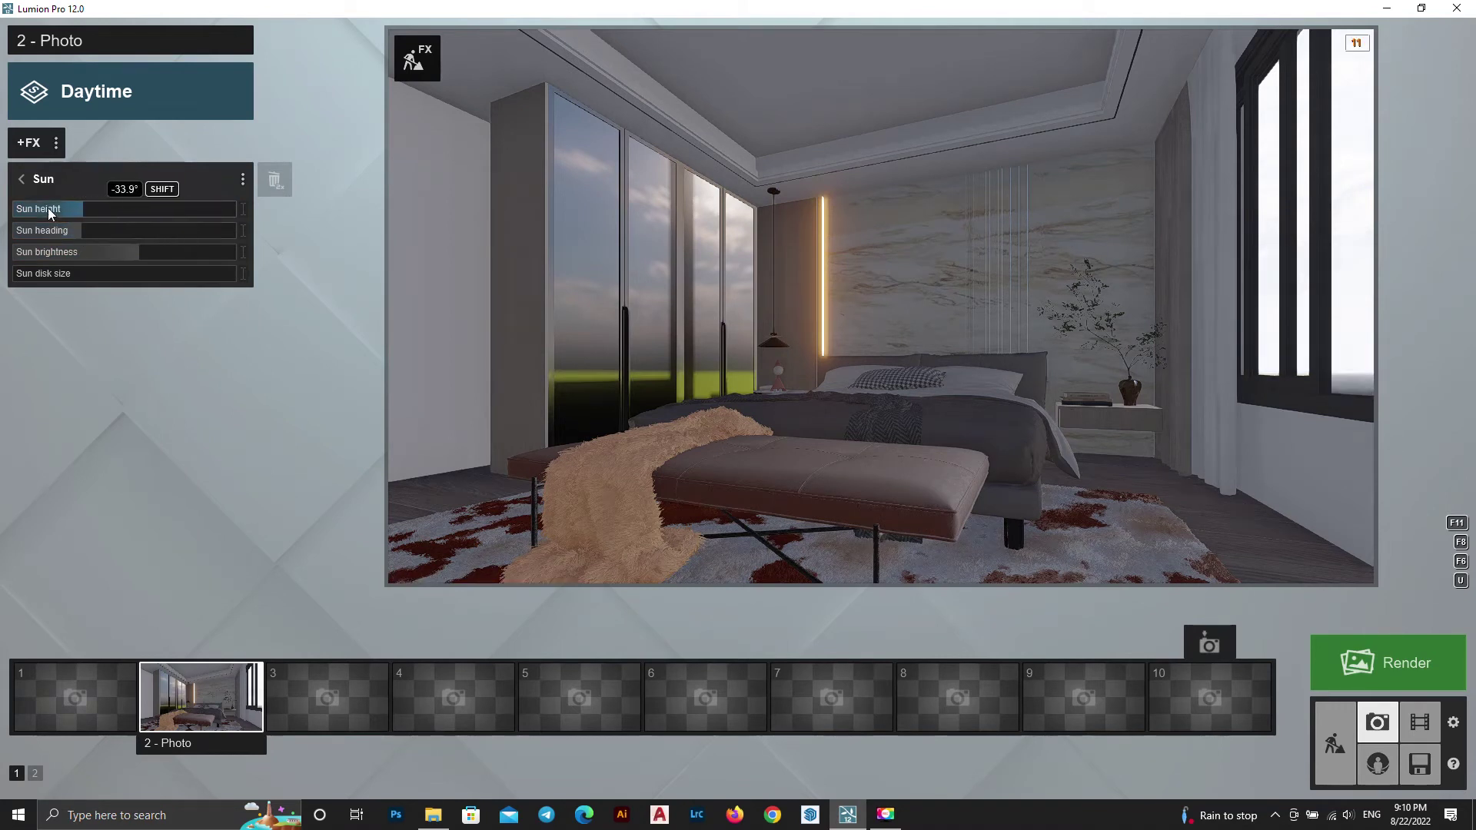
mouse_move(45, 207)
left_mouse_down()
mouse_move(213, 209)
mouse_move(356, 233)
left_mouse_up()
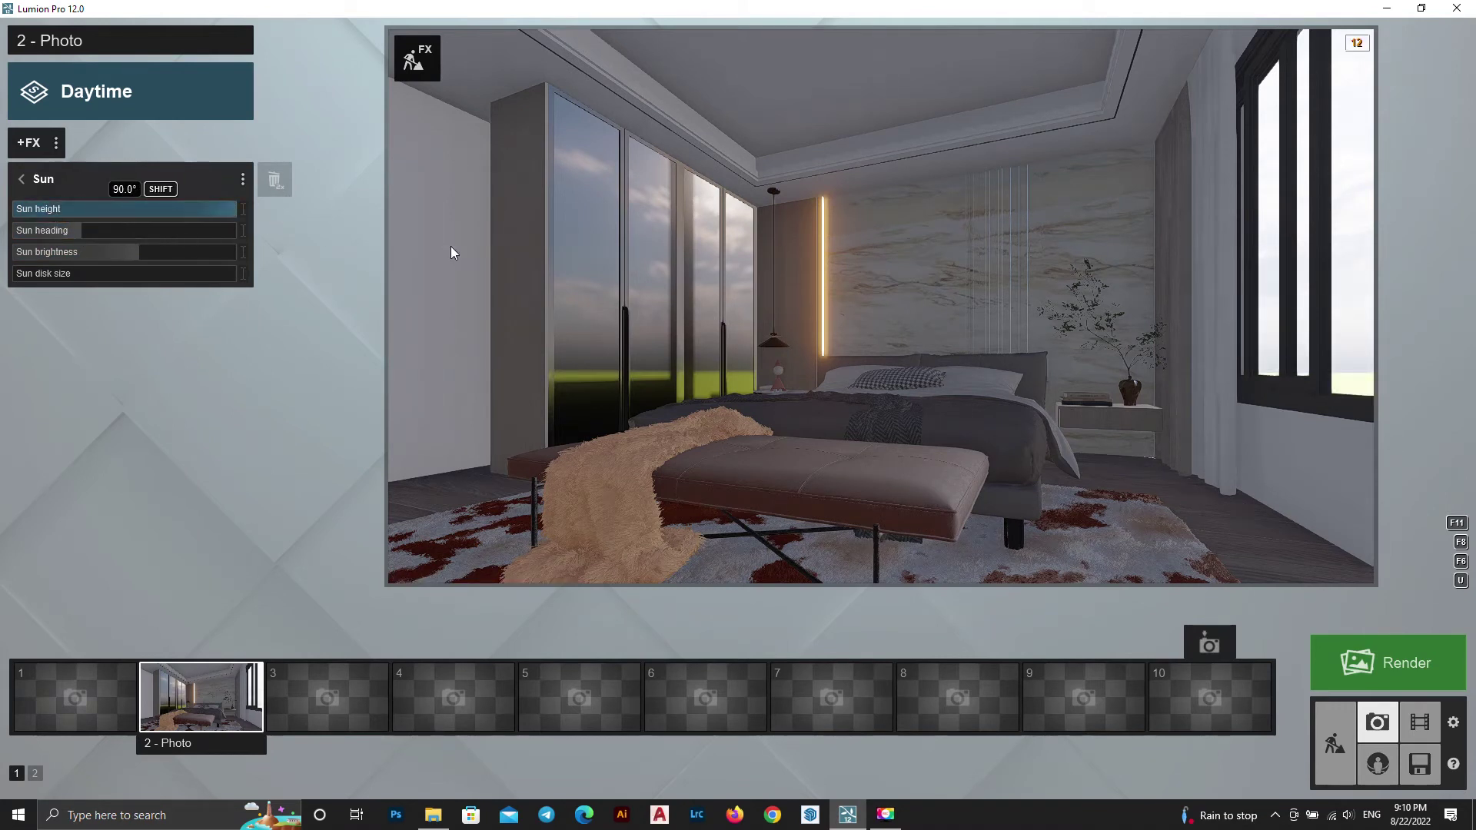
mouse_move(34, 251)
left_mouse_down()
mouse_move(78, 269)
mouse_move(34, 275)
mouse_move(285, 283)
mouse_move(40, 283)
left_mouse_up()
mouse_move(186, 210)
left_mouse_down()
mouse_move(222, 211)
mouse_move(156, 215)
left_mouse_up()
mouse_move(72, 233)
left_mouse_down()
mouse_move(223, 237)
mouse_move(187, 252)
mouse_move(228, 255)
mouse_move(216, 262)
left_mouse_up()
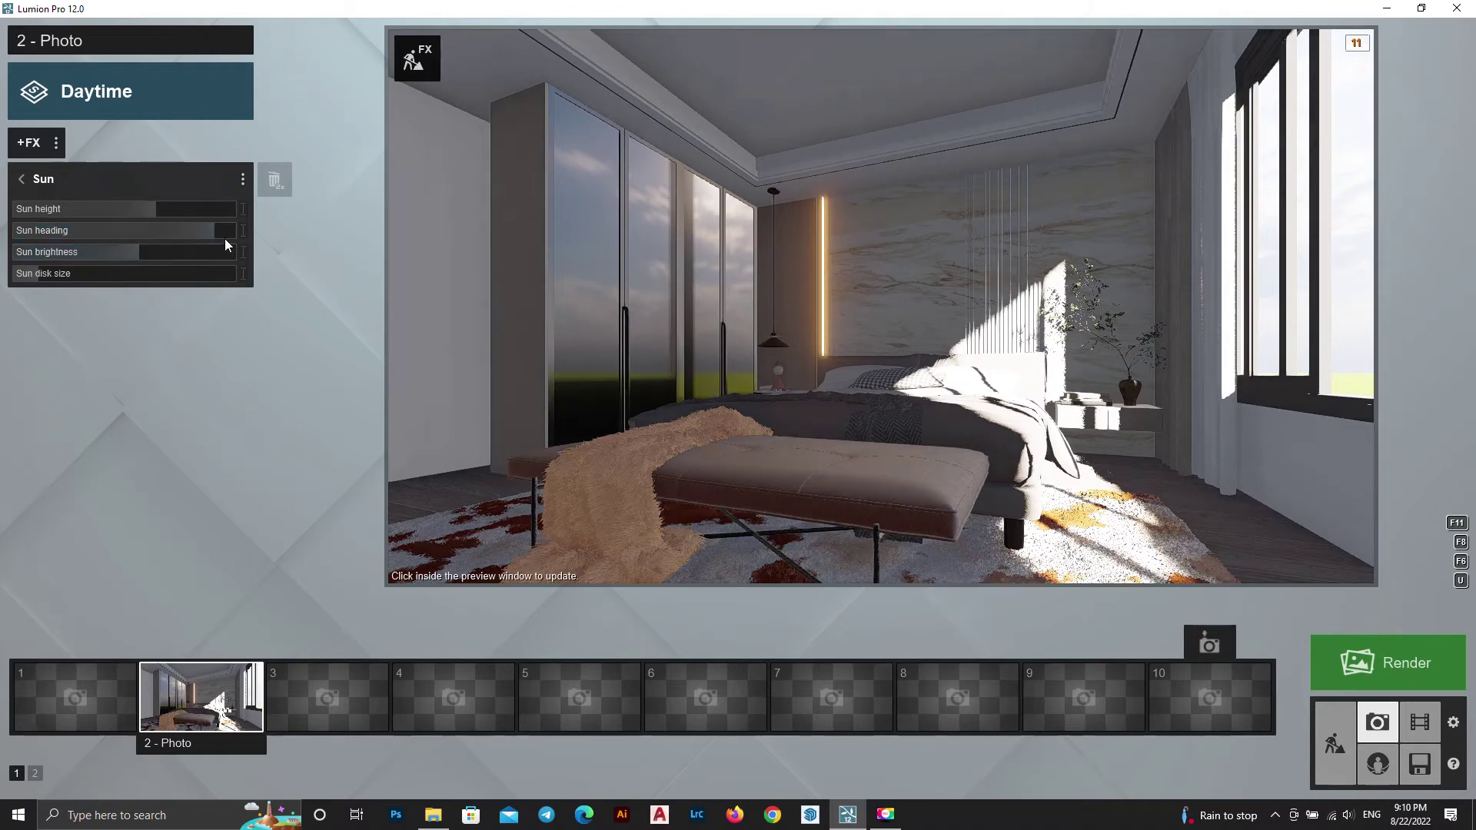
left_click_drag(143, 213, 154, 226)
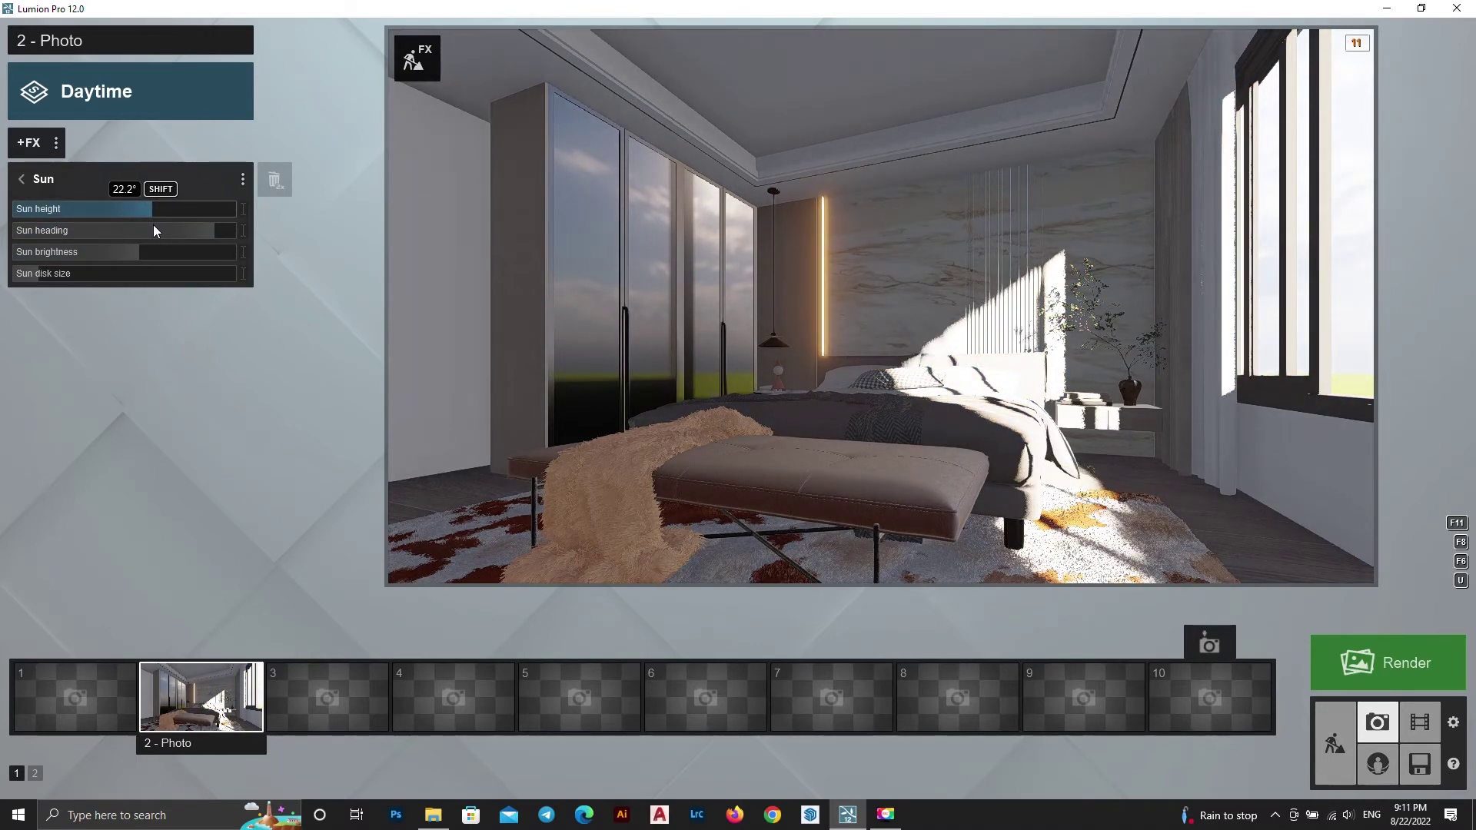
Shift the sunlight across the bed and bench, then drop sun brightness to about 0.1
left_click_drag(154, 226, 214, 240)
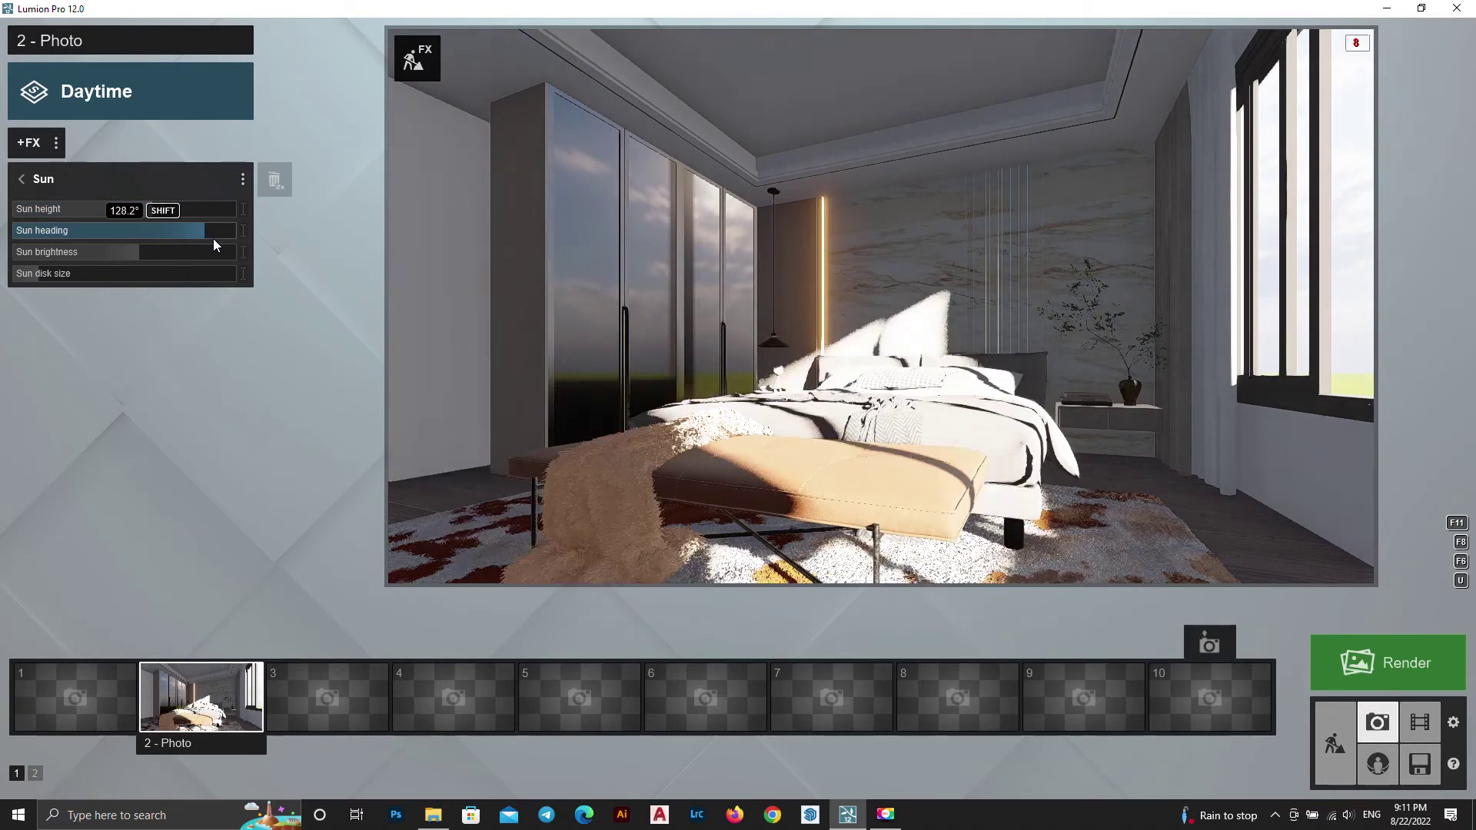
left_click_drag(213, 240, 216, 240)
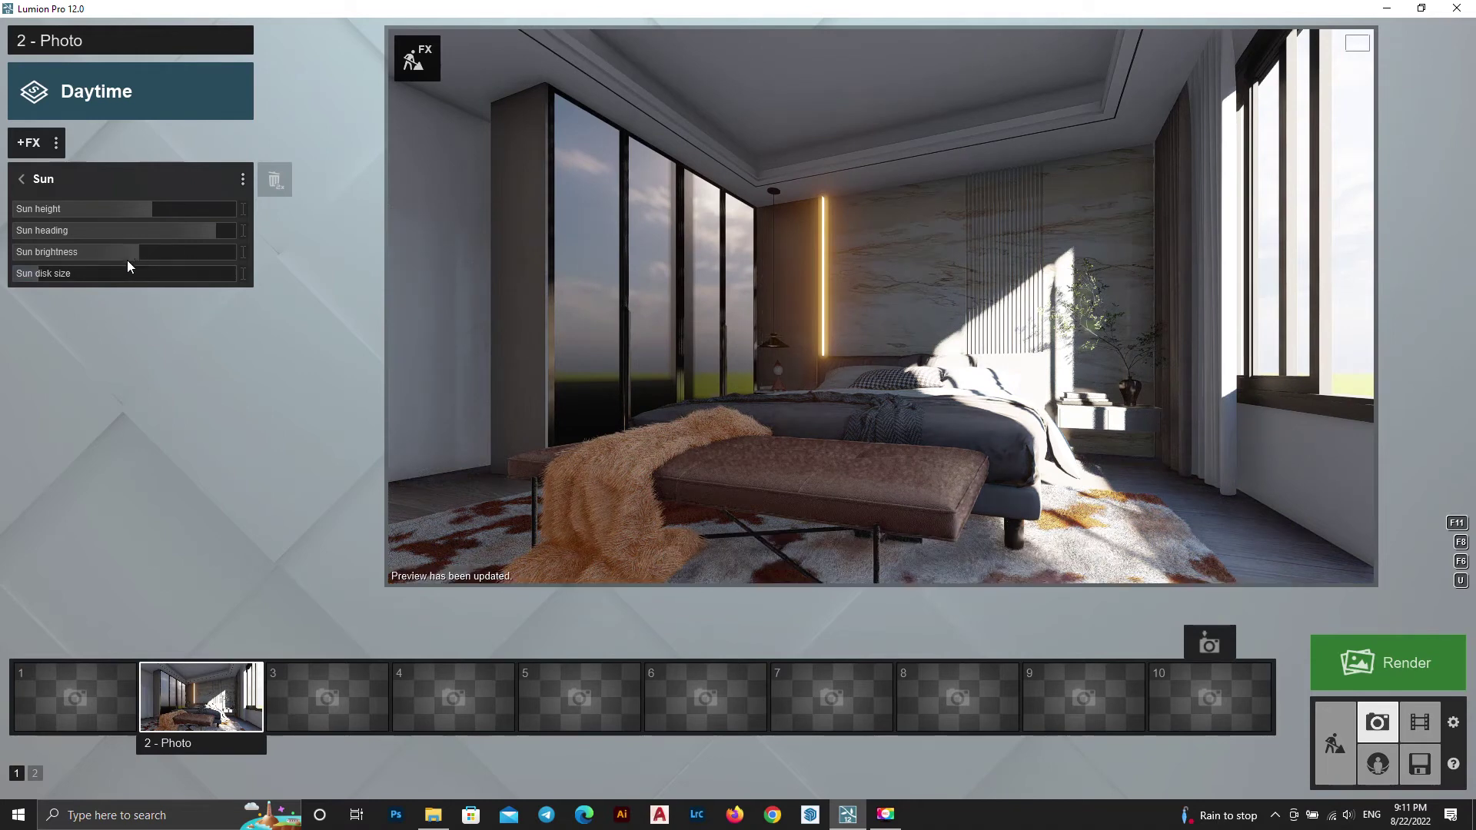
left_click_drag(132, 256, 68, 275)
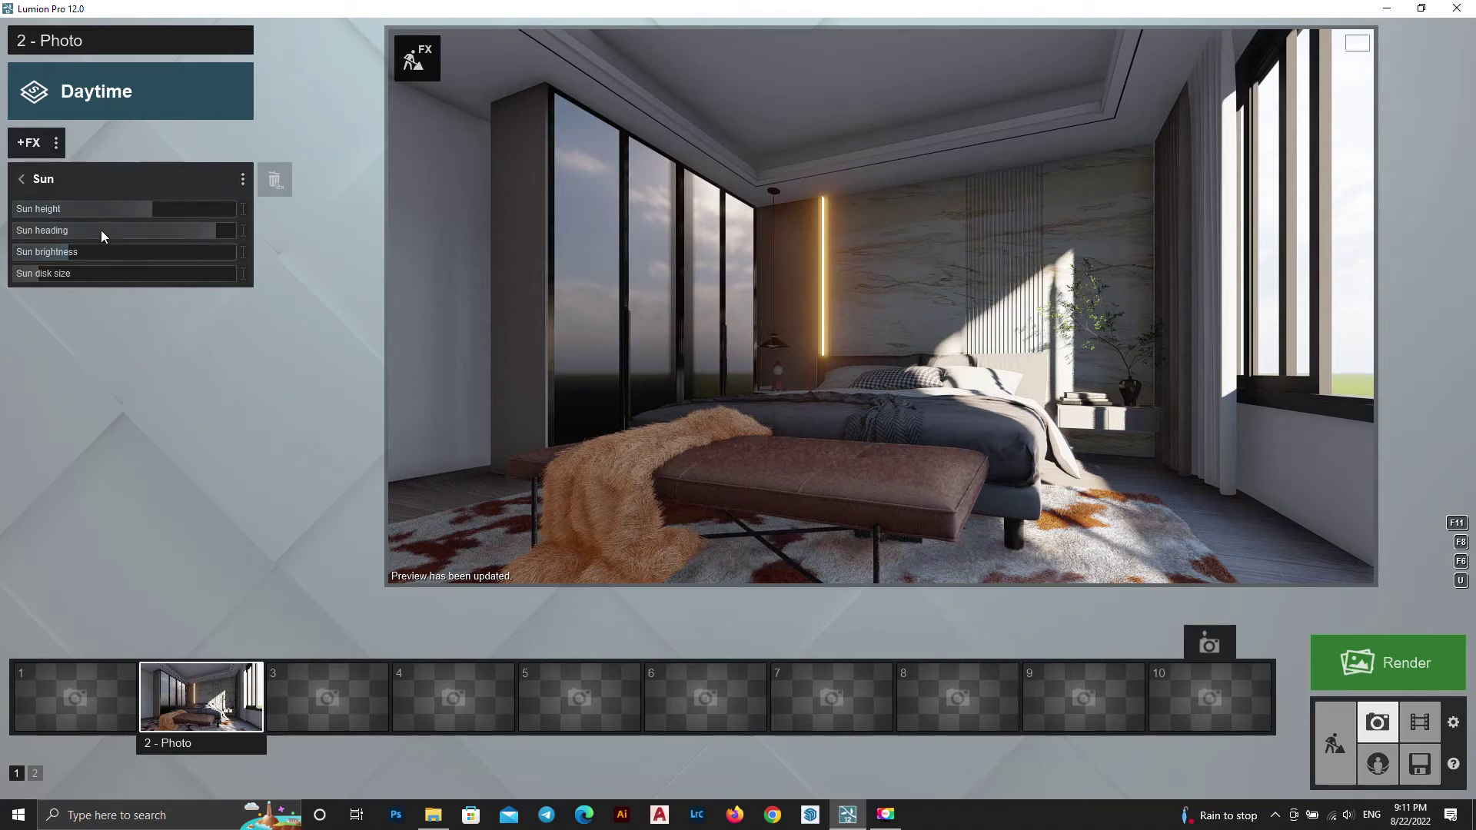
mouse_move(62, 252)
left_mouse_down()
mouse_move(2, 267)
mouse_move(38, 269)
left_mouse_up()
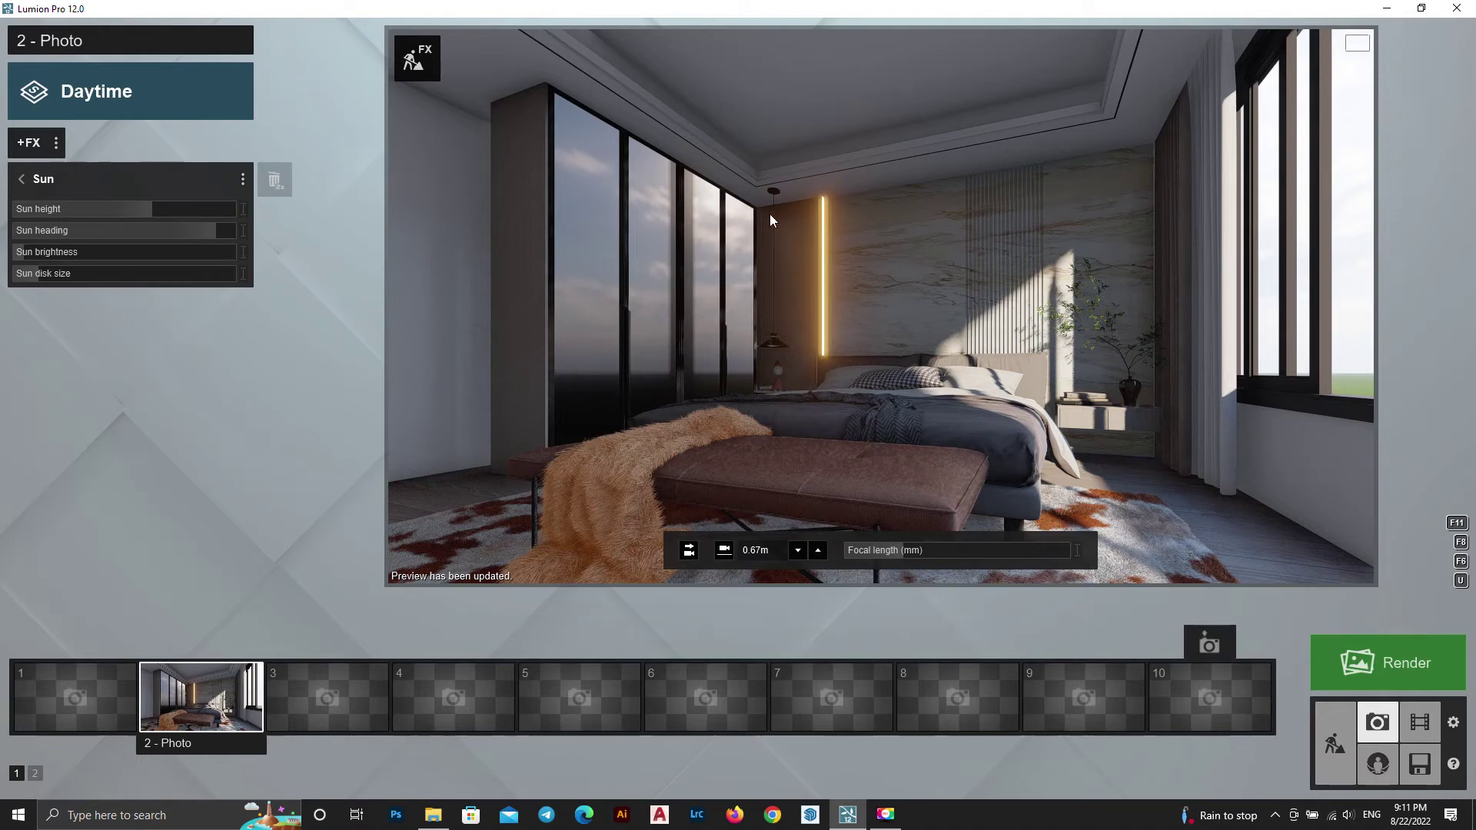
Try the Interior style on photo 2 and refresh the preview
left_click(146, 104)
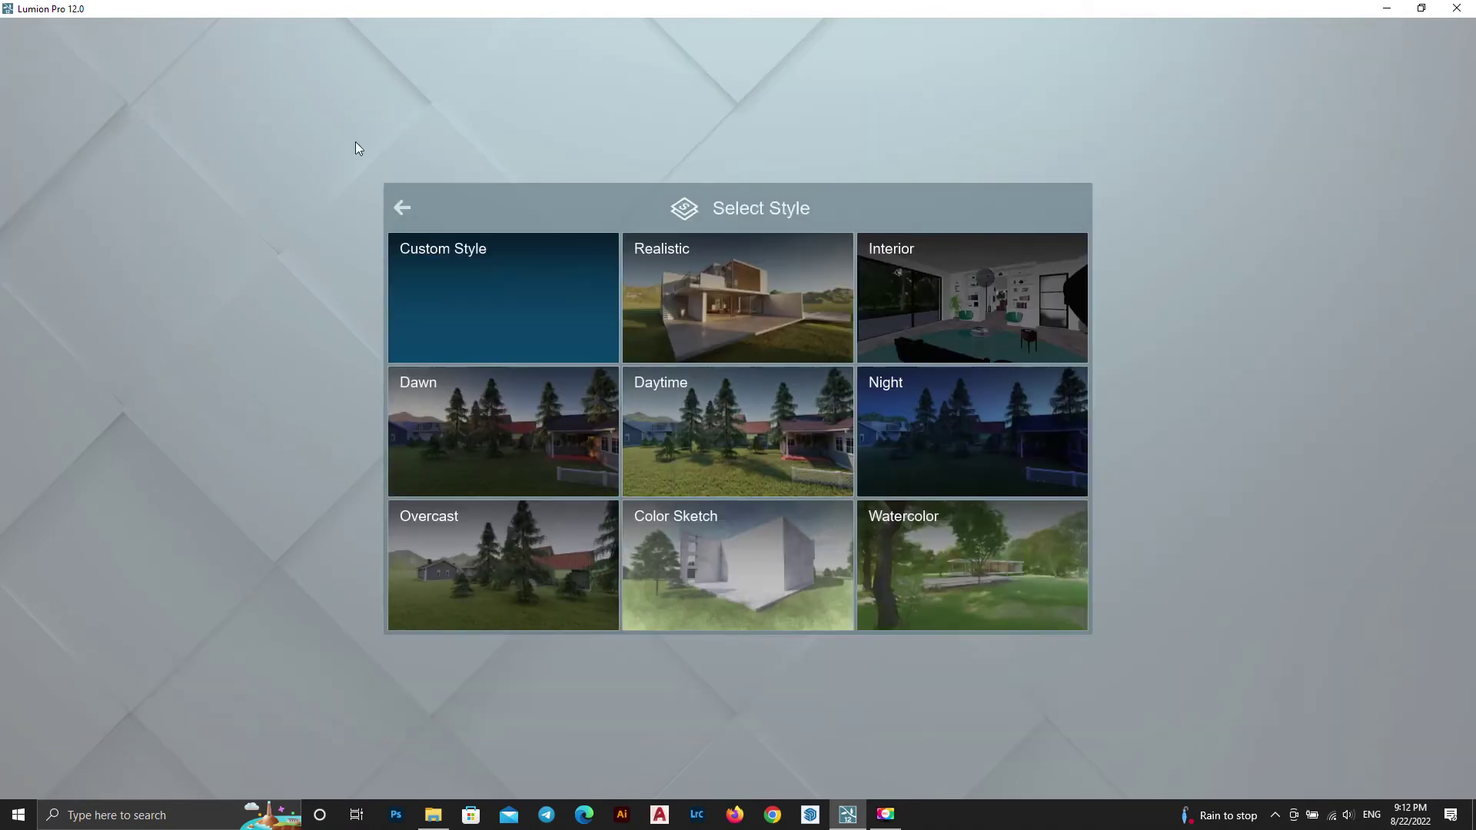
left_click(926, 300)
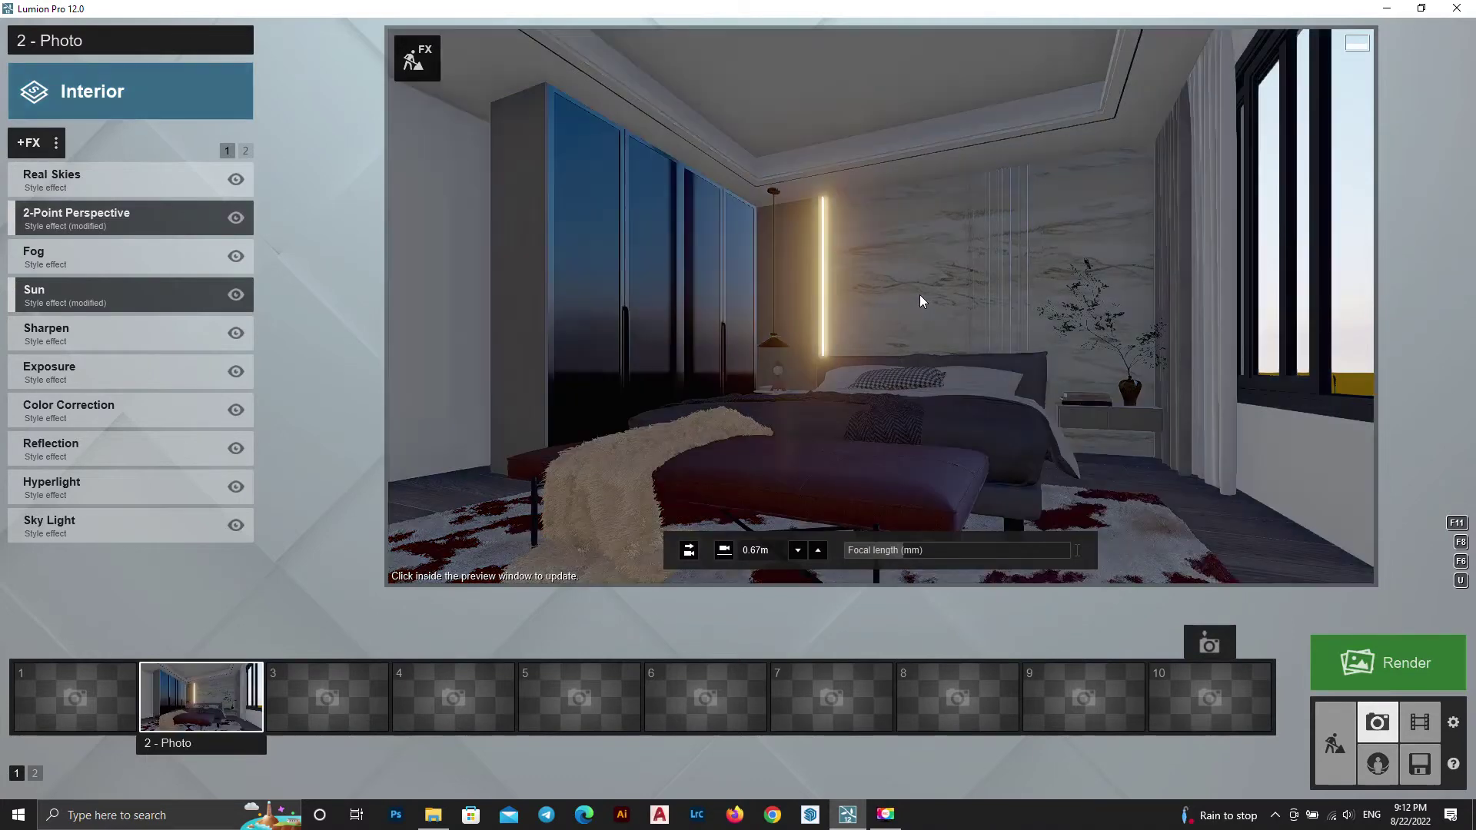
left_click(915, 242)
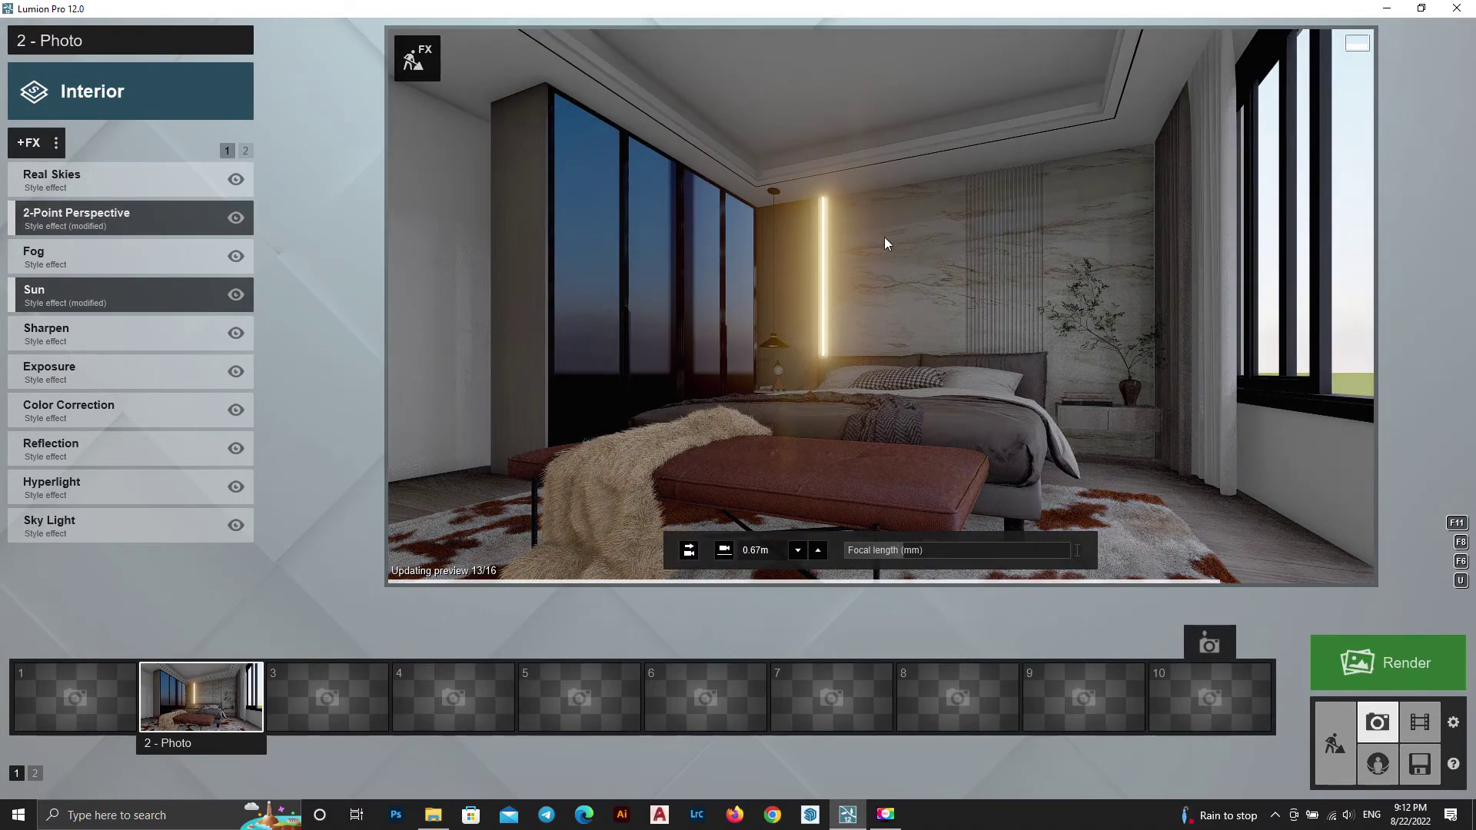
Switch photo 2 to the Realistic style and refresh the preview
left_click(132, 94)
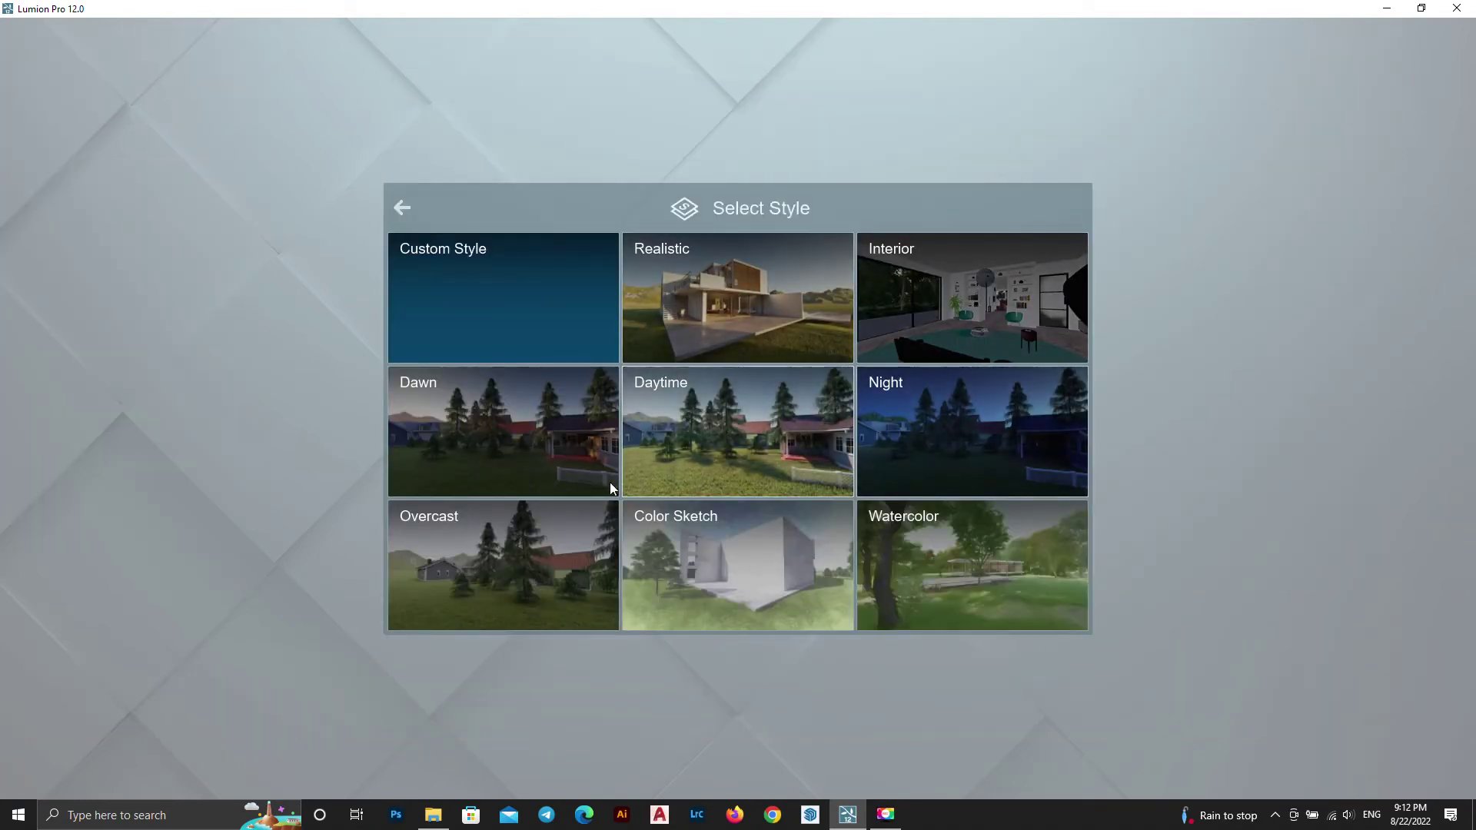
left_click(717, 312)
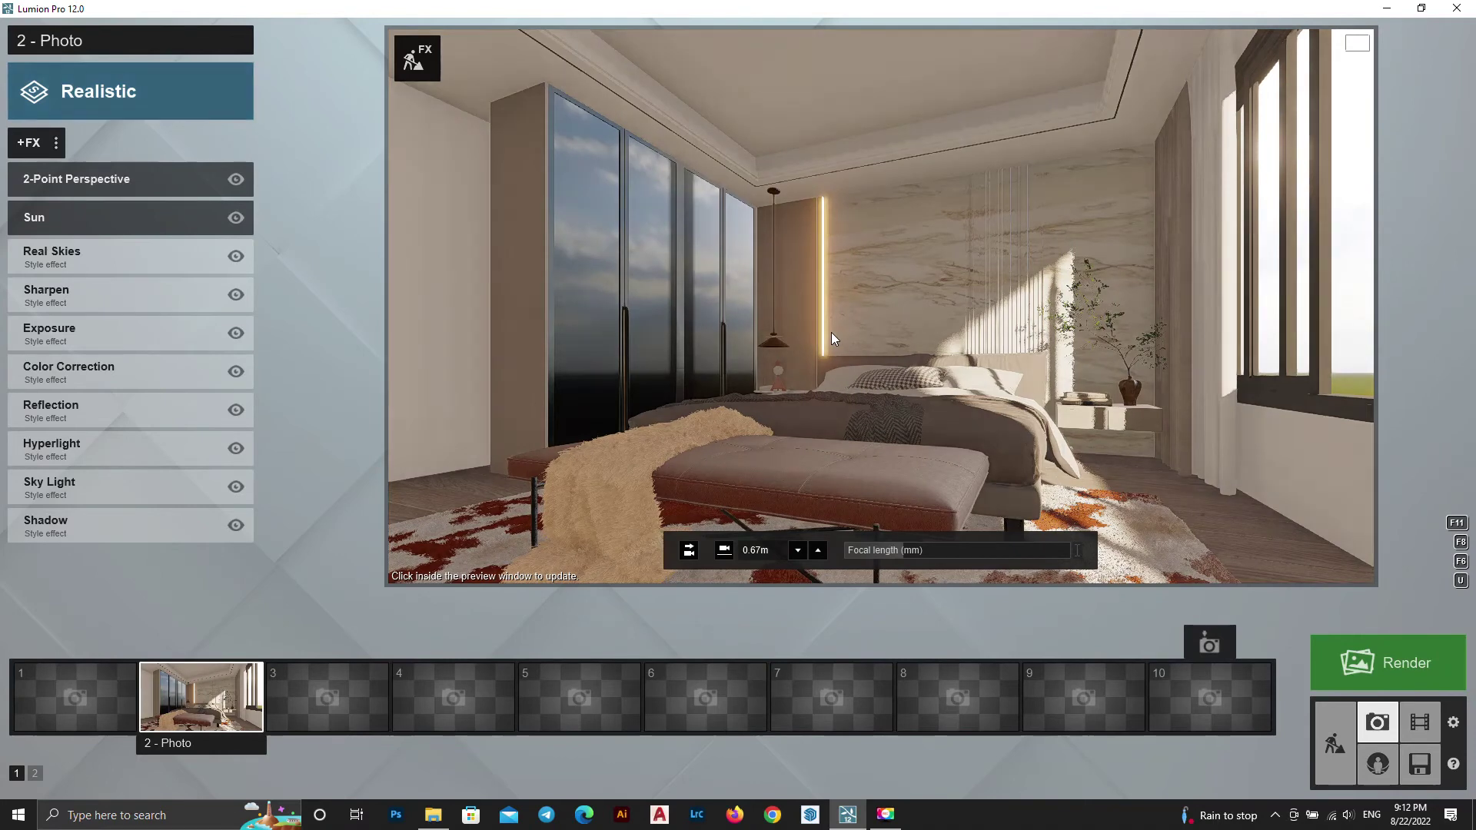
left_click(832, 334)
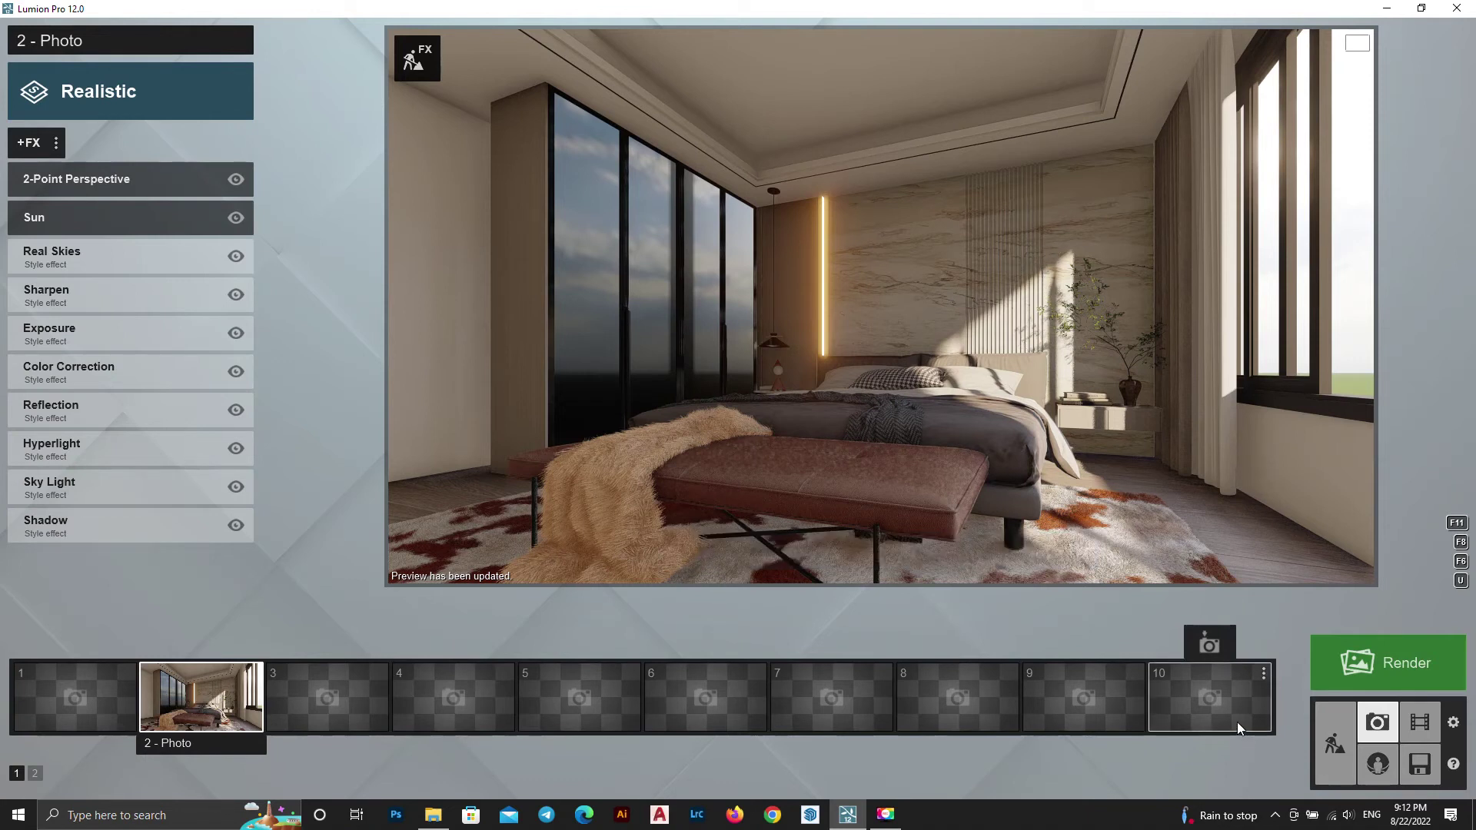
left_click(1357, 666)
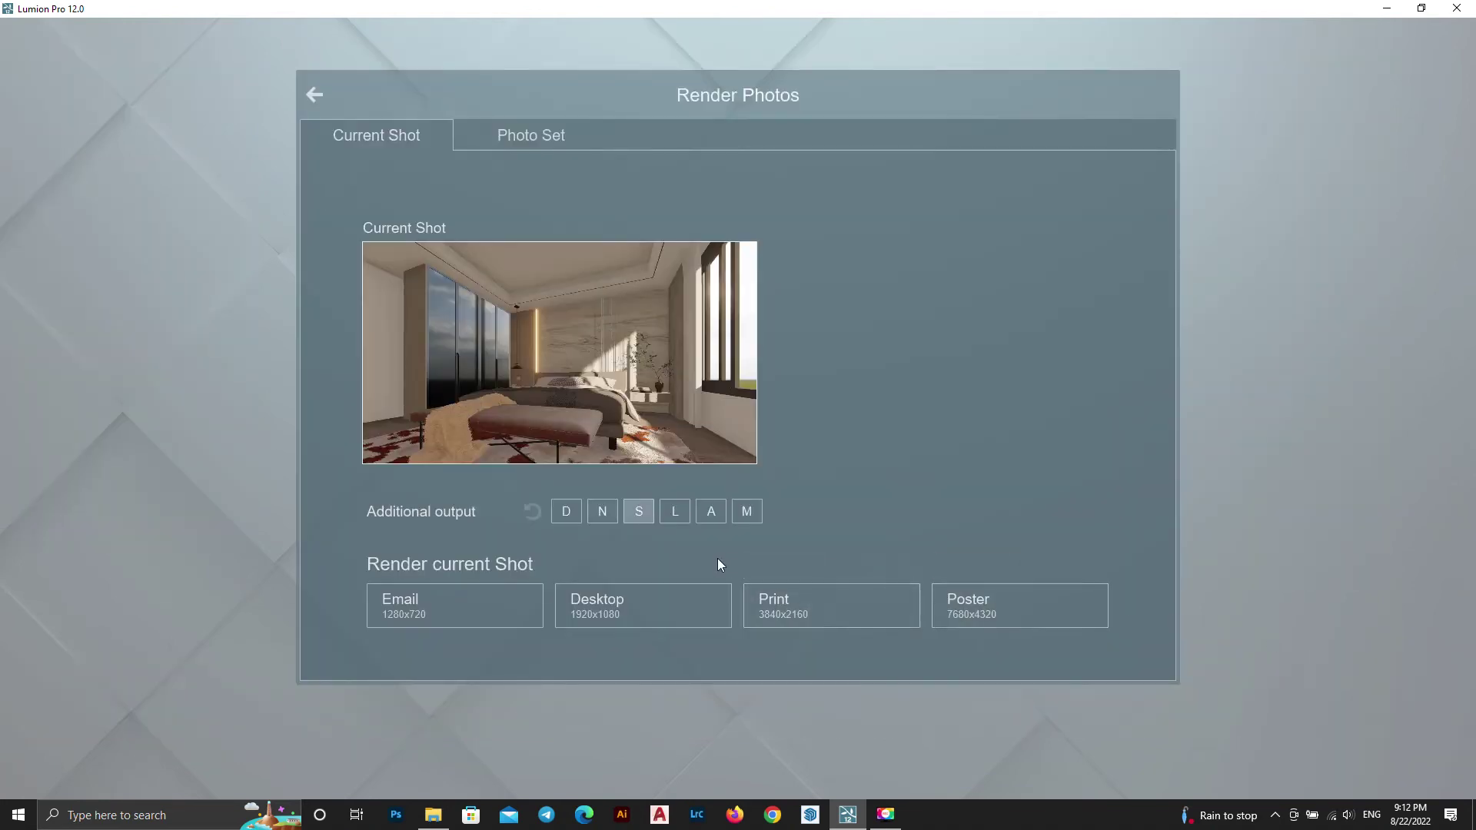
Render the current shot at Poster size (7680x4320) as a JPG into Desktop > interior
left_click(958, 611)
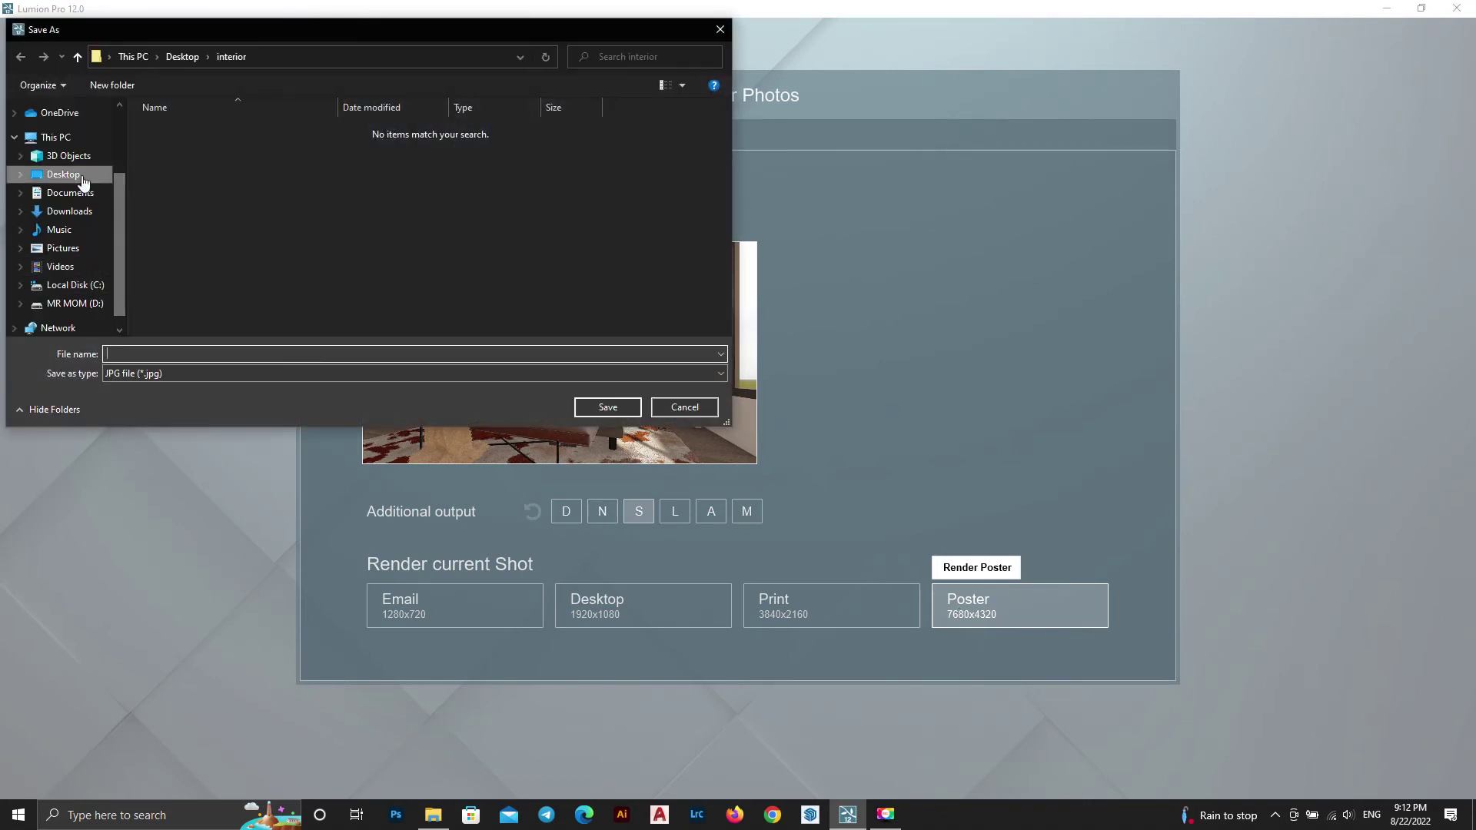
left_click(83, 182)
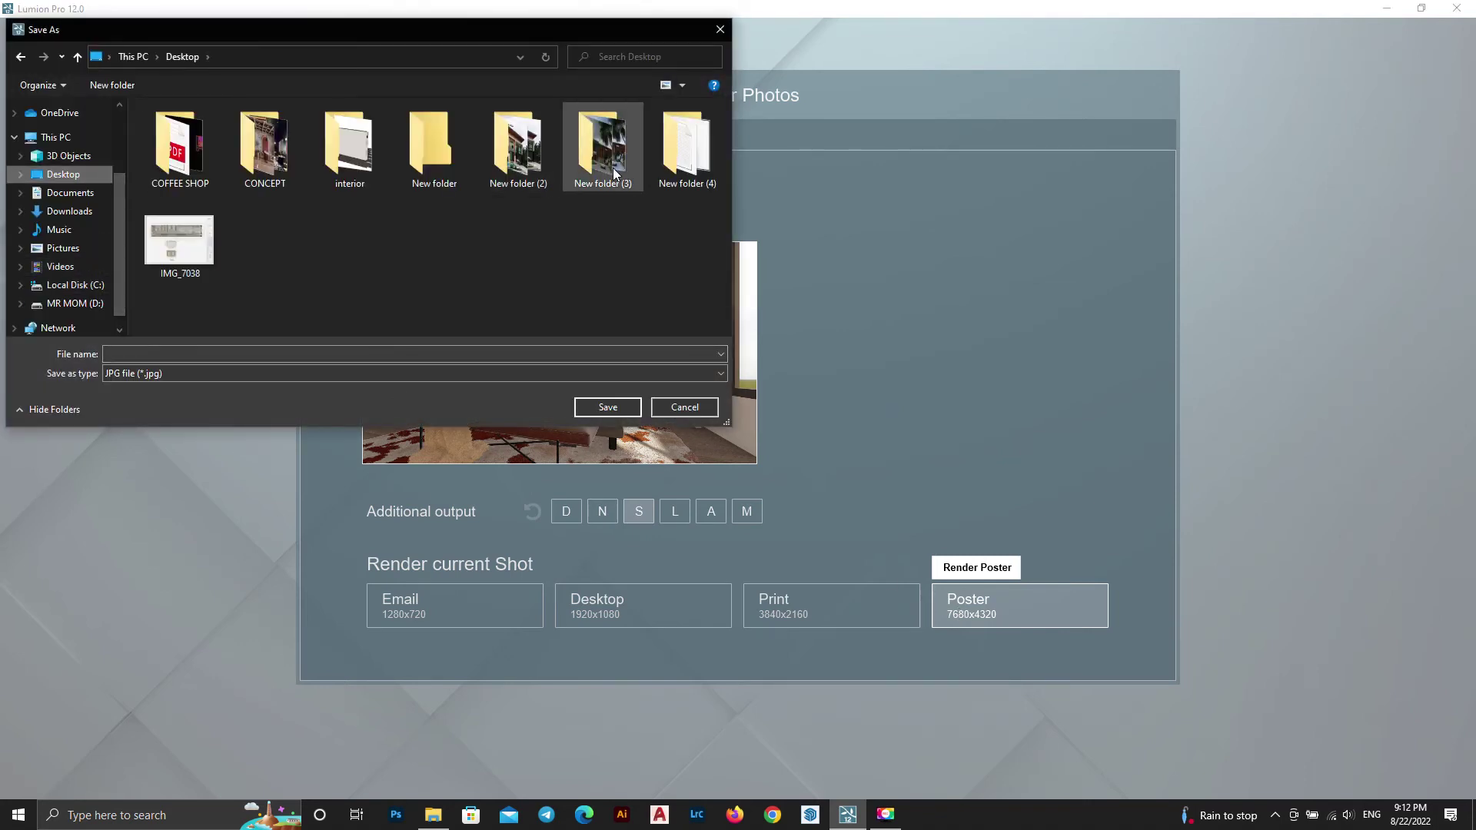
double_click(375, 167)
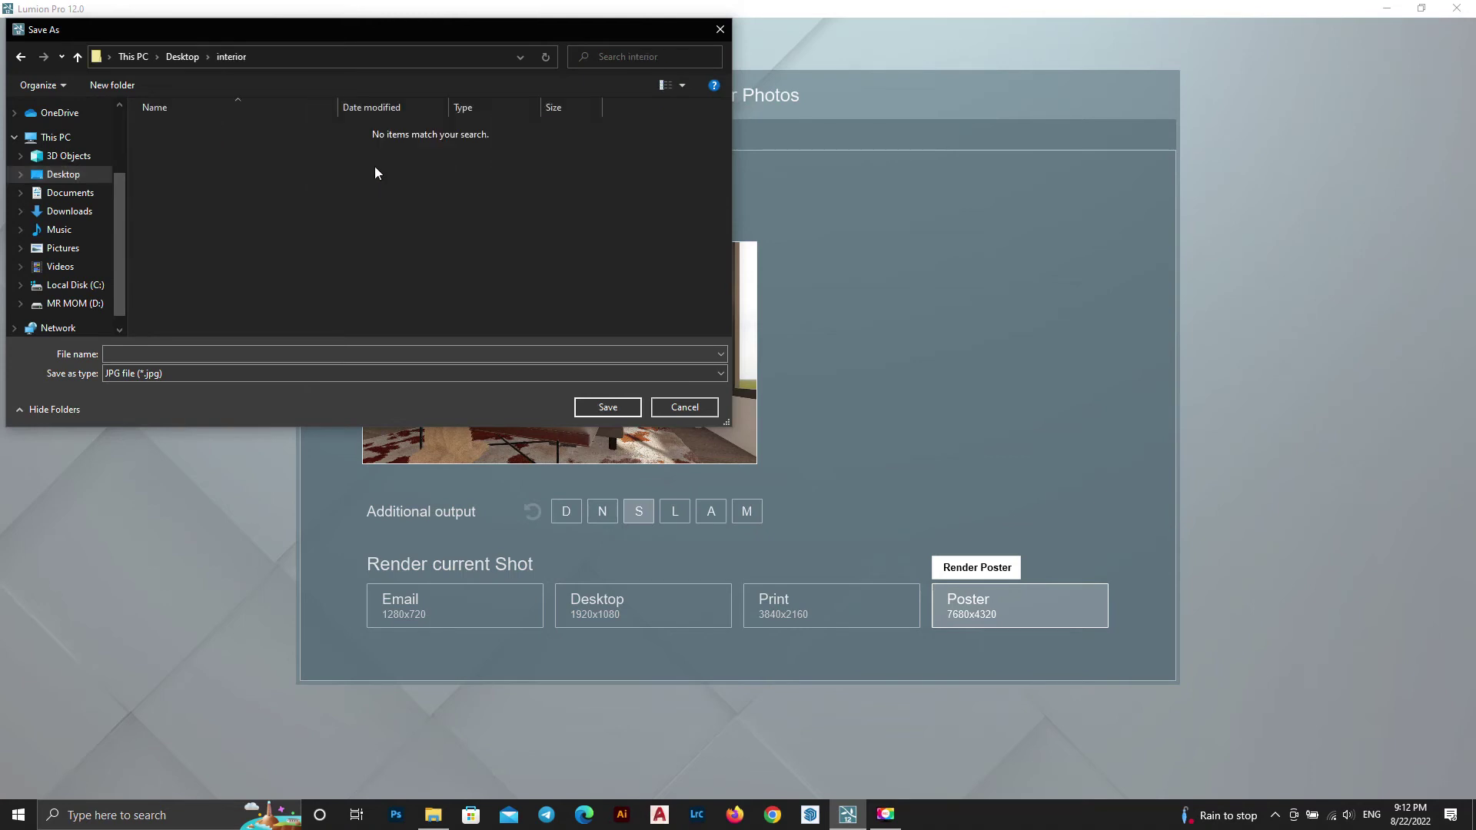
left_click(292, 359)
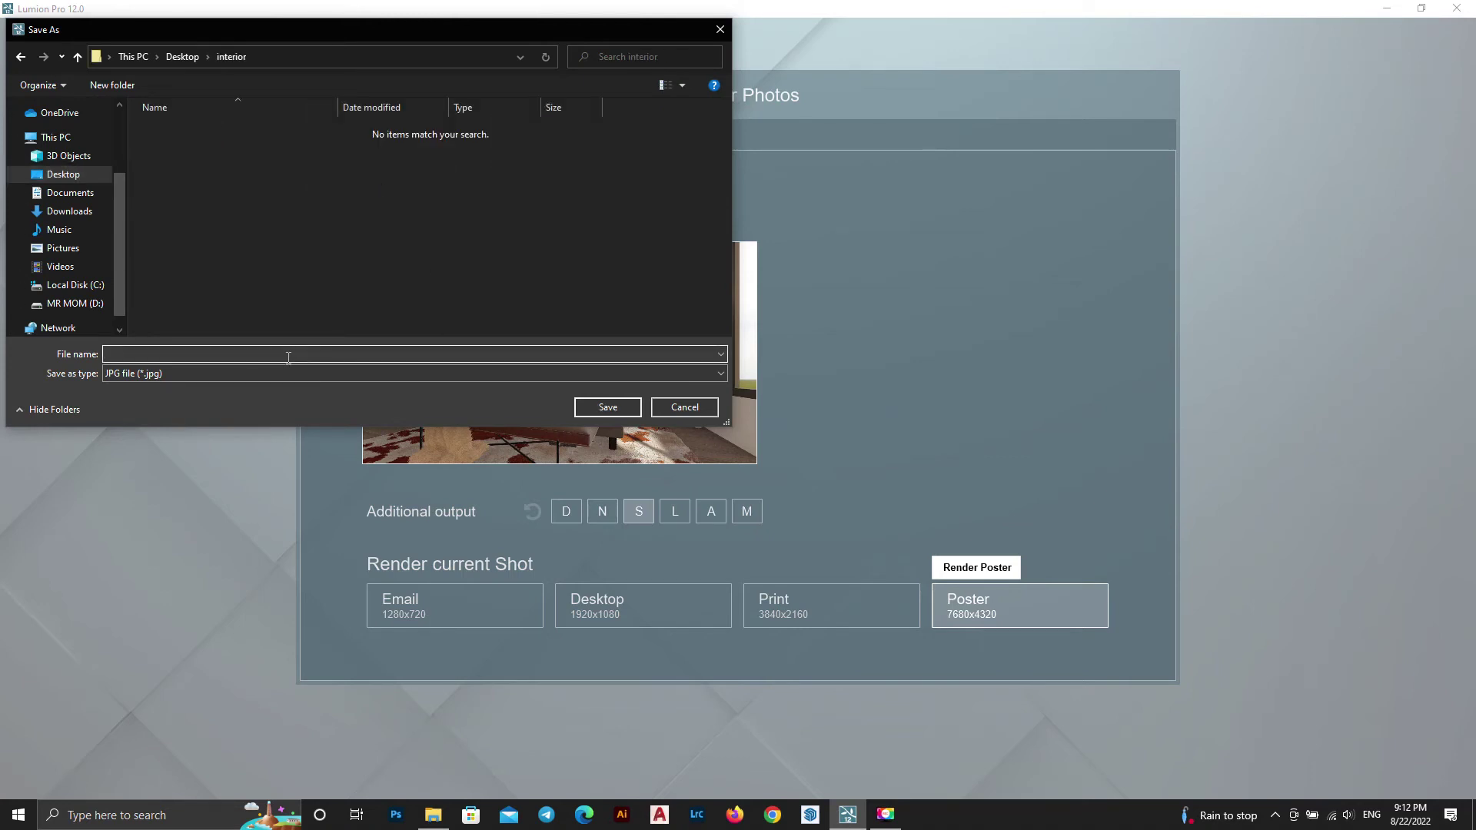
type("1")
left_click(624, 407)
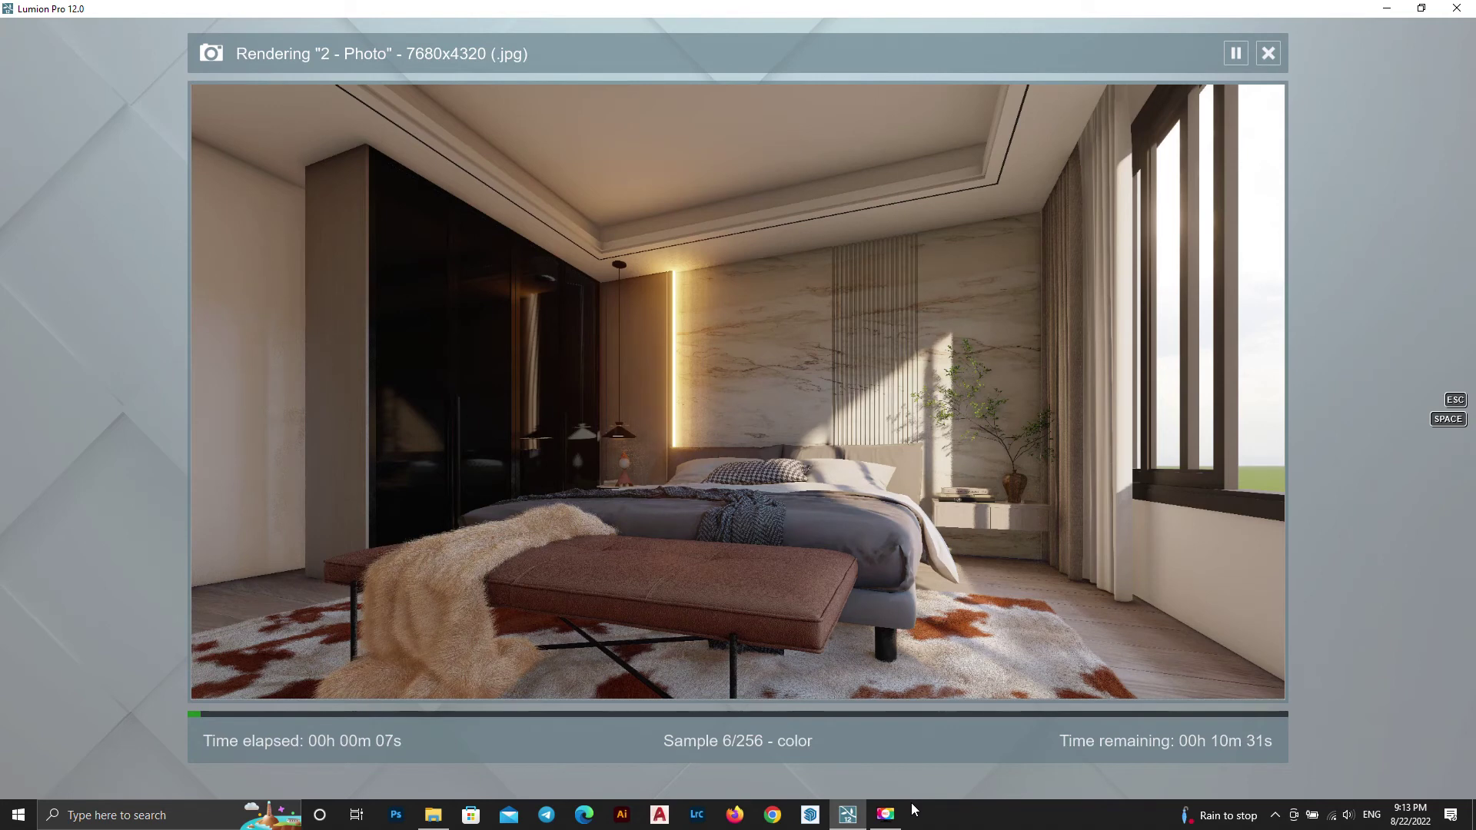
Move the screen recorder controls aside and hide them
left_click(890, 821)
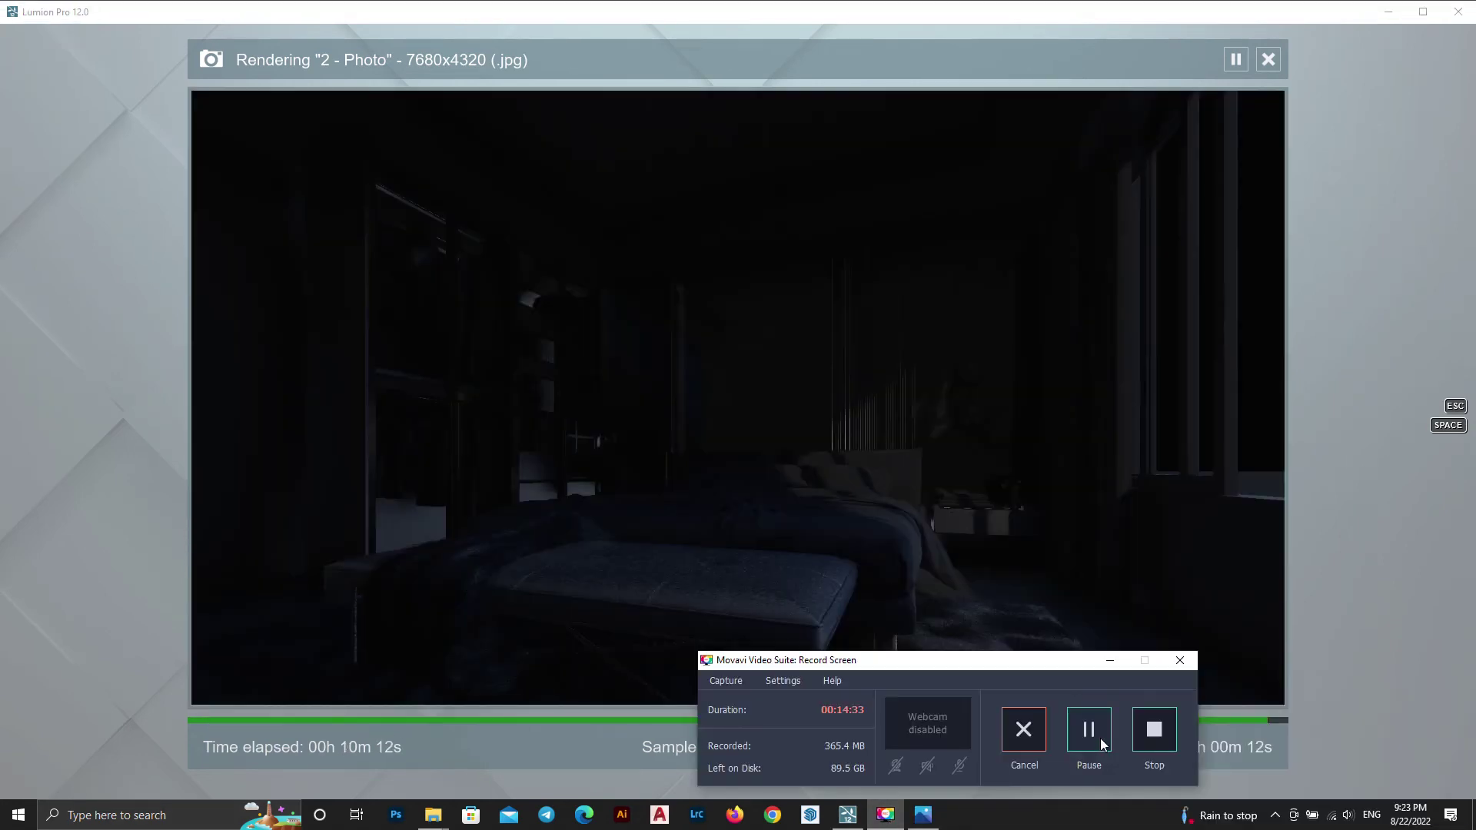
left_click_drag(1049, 664, 1053, 758)
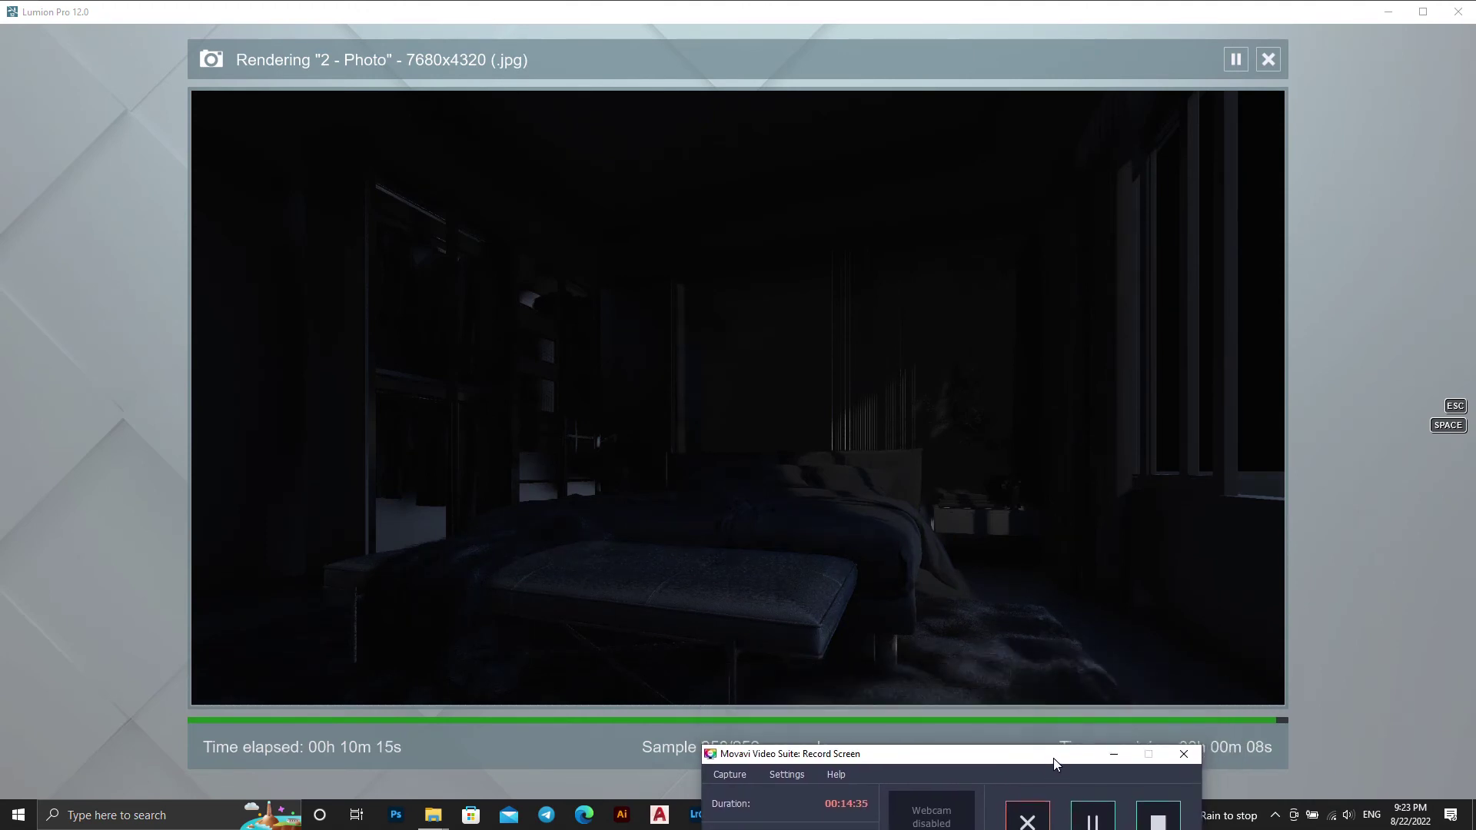
left_click(1114, 755)
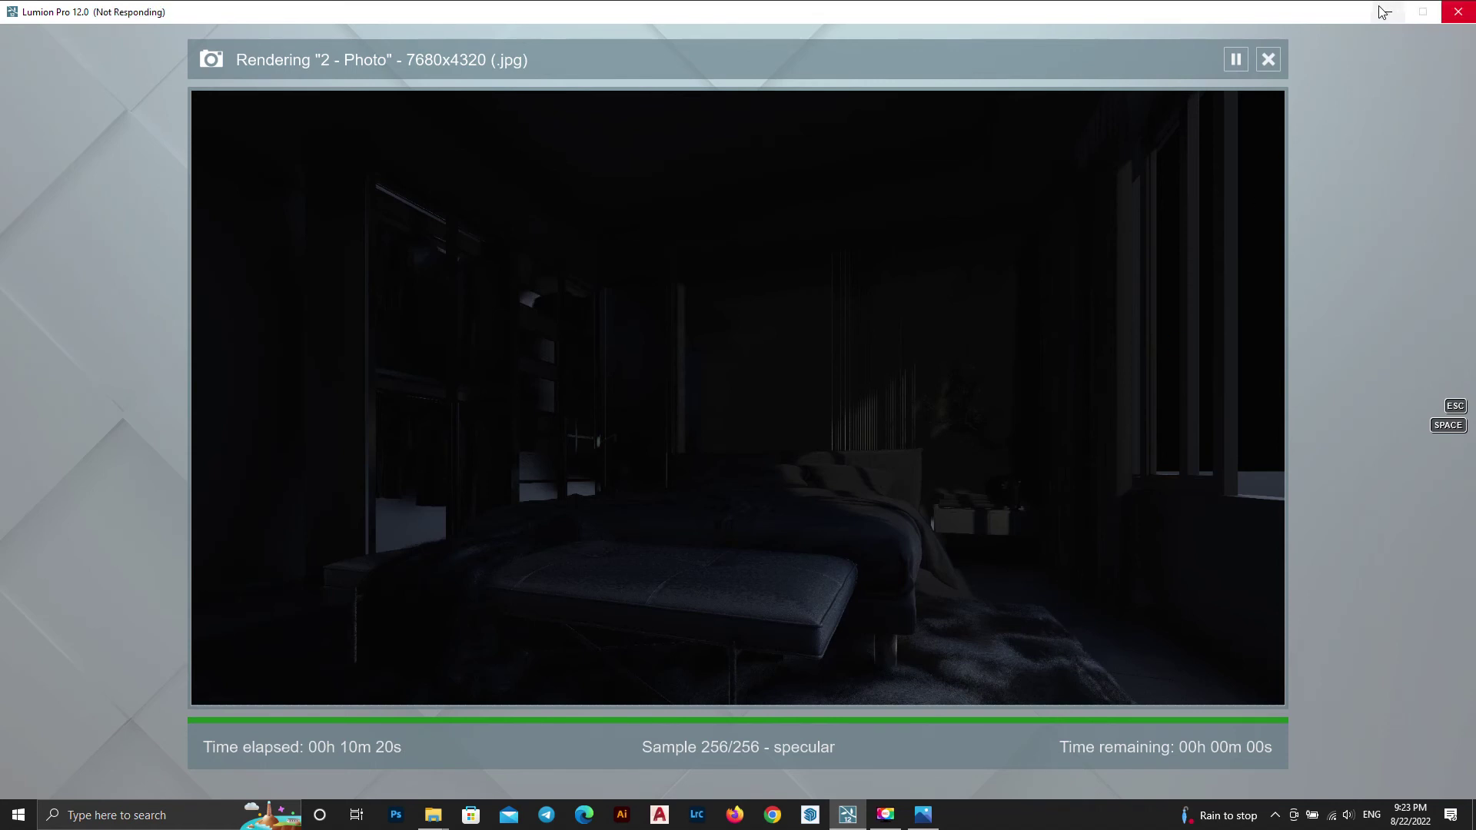
Dismiss the render-complete message, minimize Lumion and close the photo viewer
left_click(1224, 686)
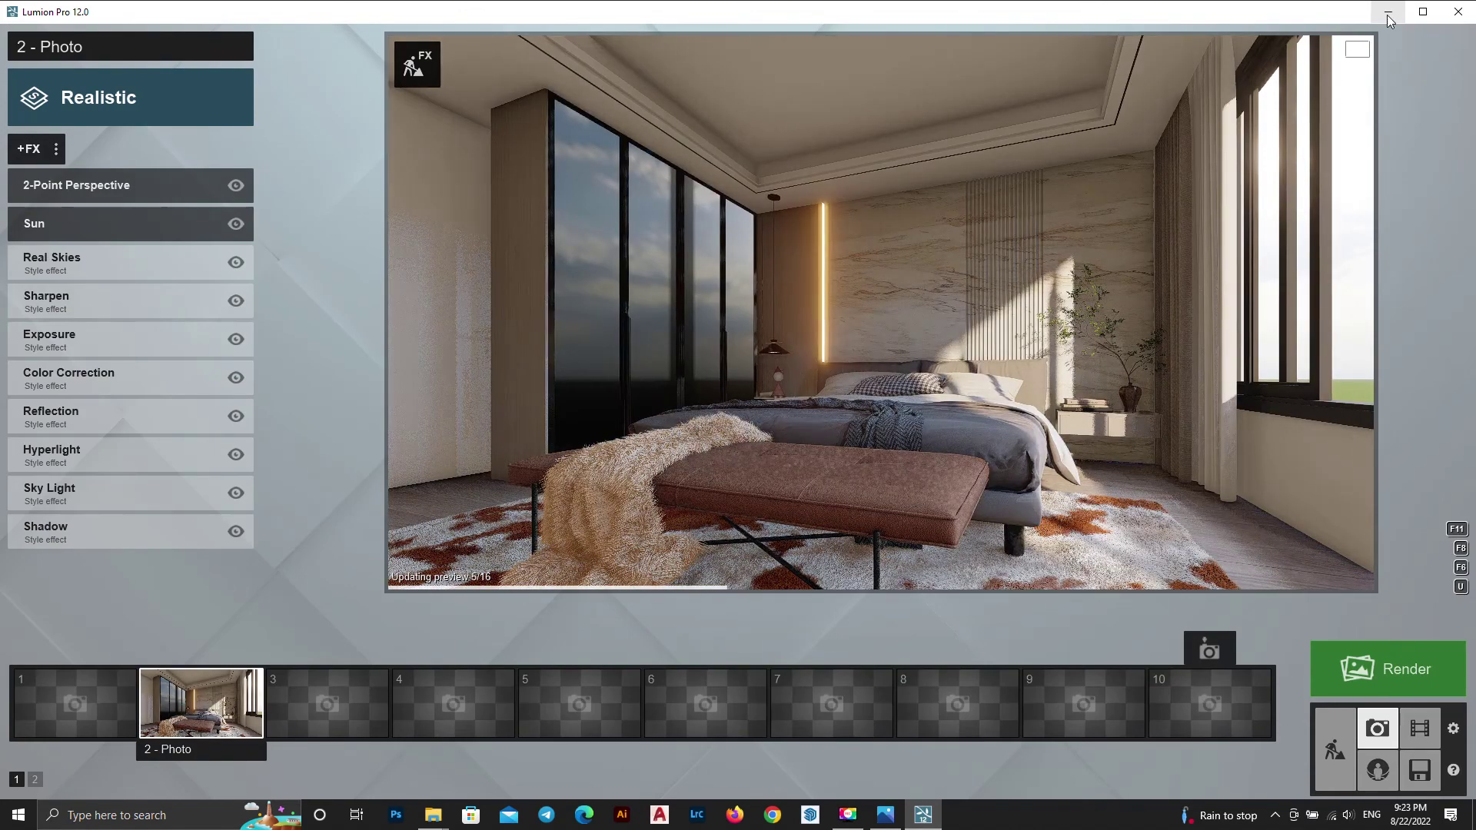
left_click(1388, 11)
left_click(1458, 12)
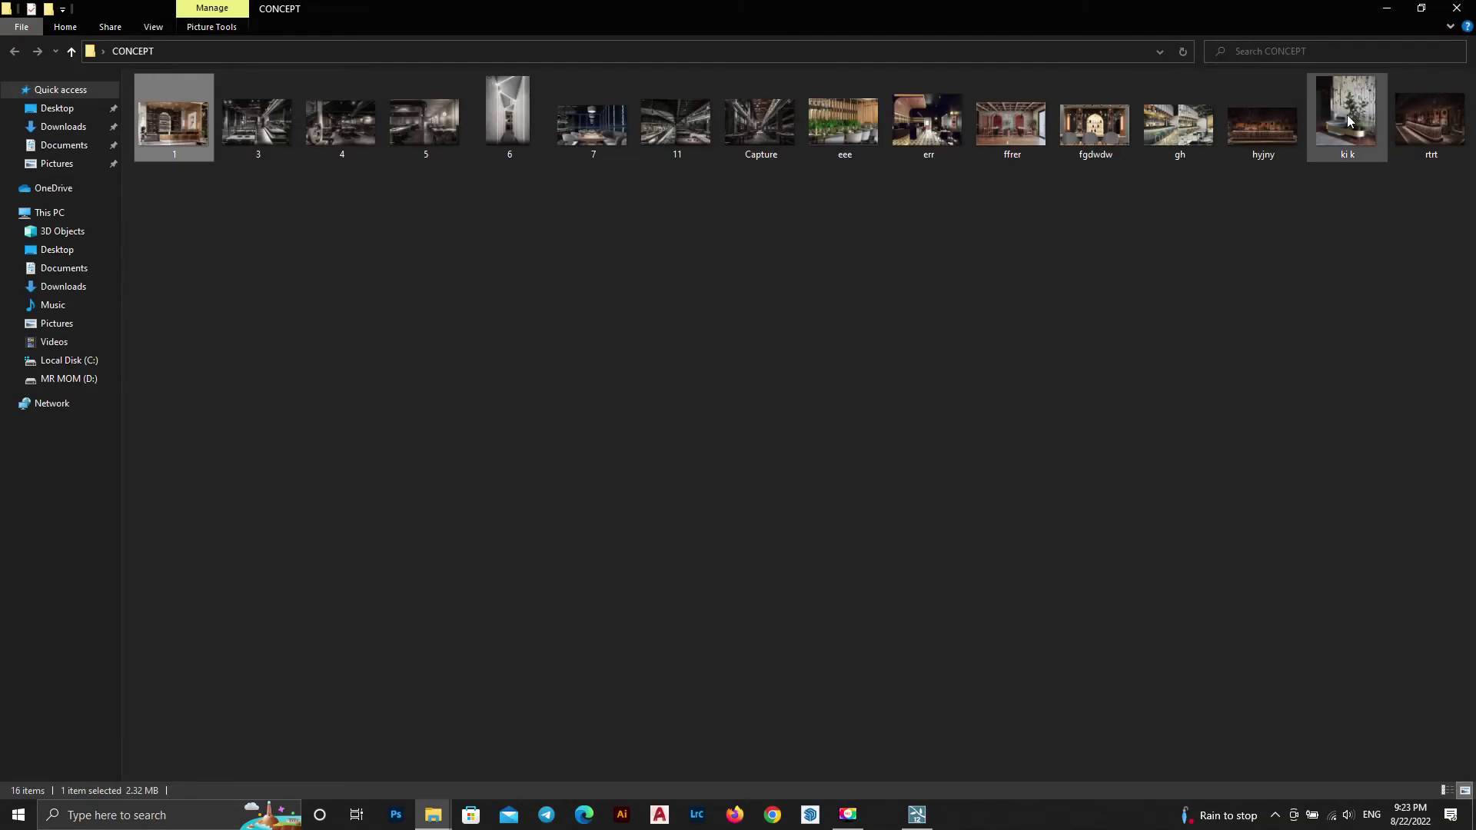
Close the CONCEPT folder and drag 1_Specular from the interior folder onto the Photoshop render
left_click(1456, 9)
left_click(1021, 27)
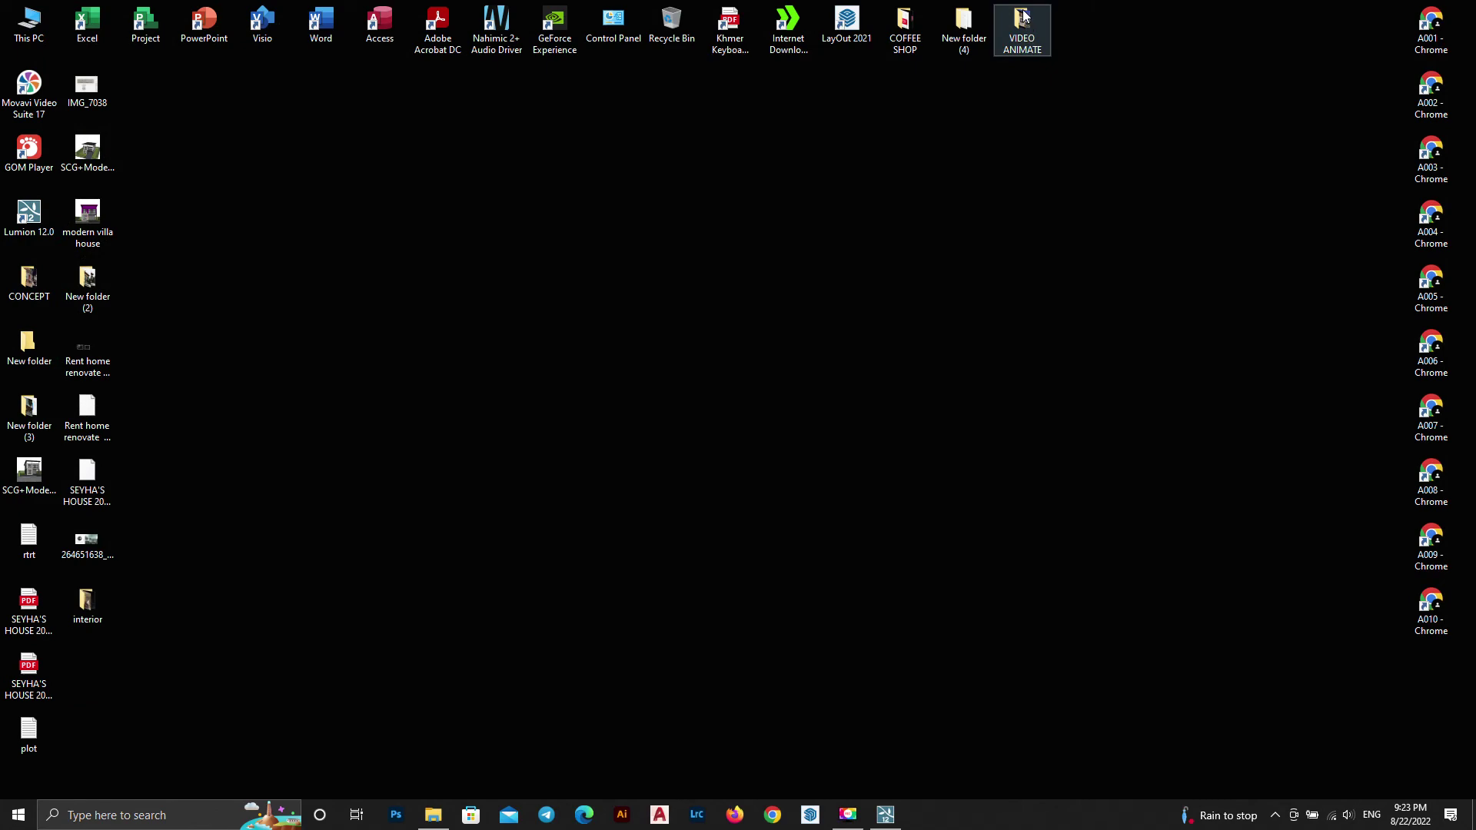
left_click(396, 815)
mouse_move(884, 815)
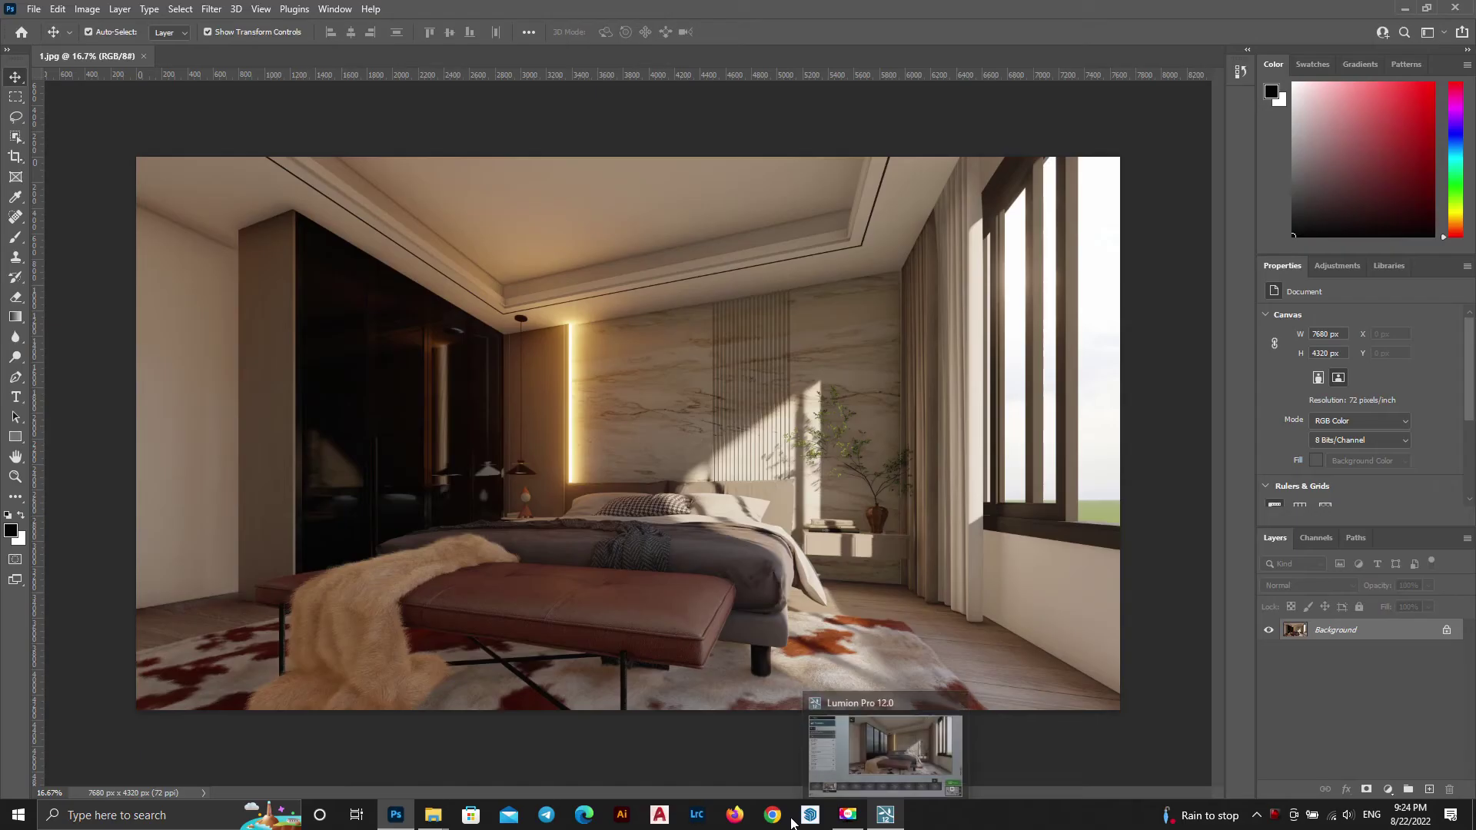
left_click(570, 733)
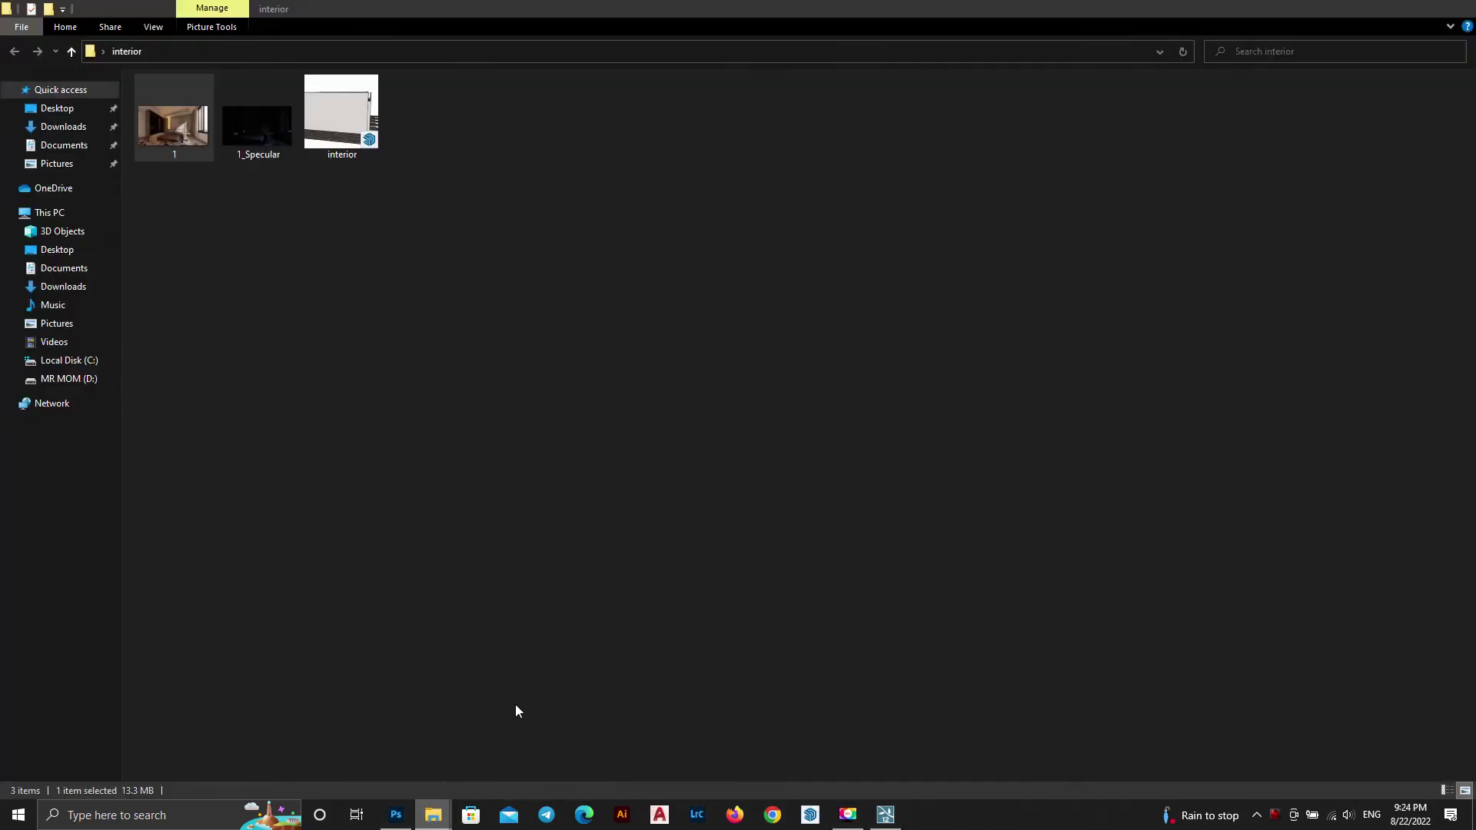
mouse_move(269, 144)
left_mouse_down()
mouse_move(721, 750)
mouse_move(684, 546)
left_mouse_up()
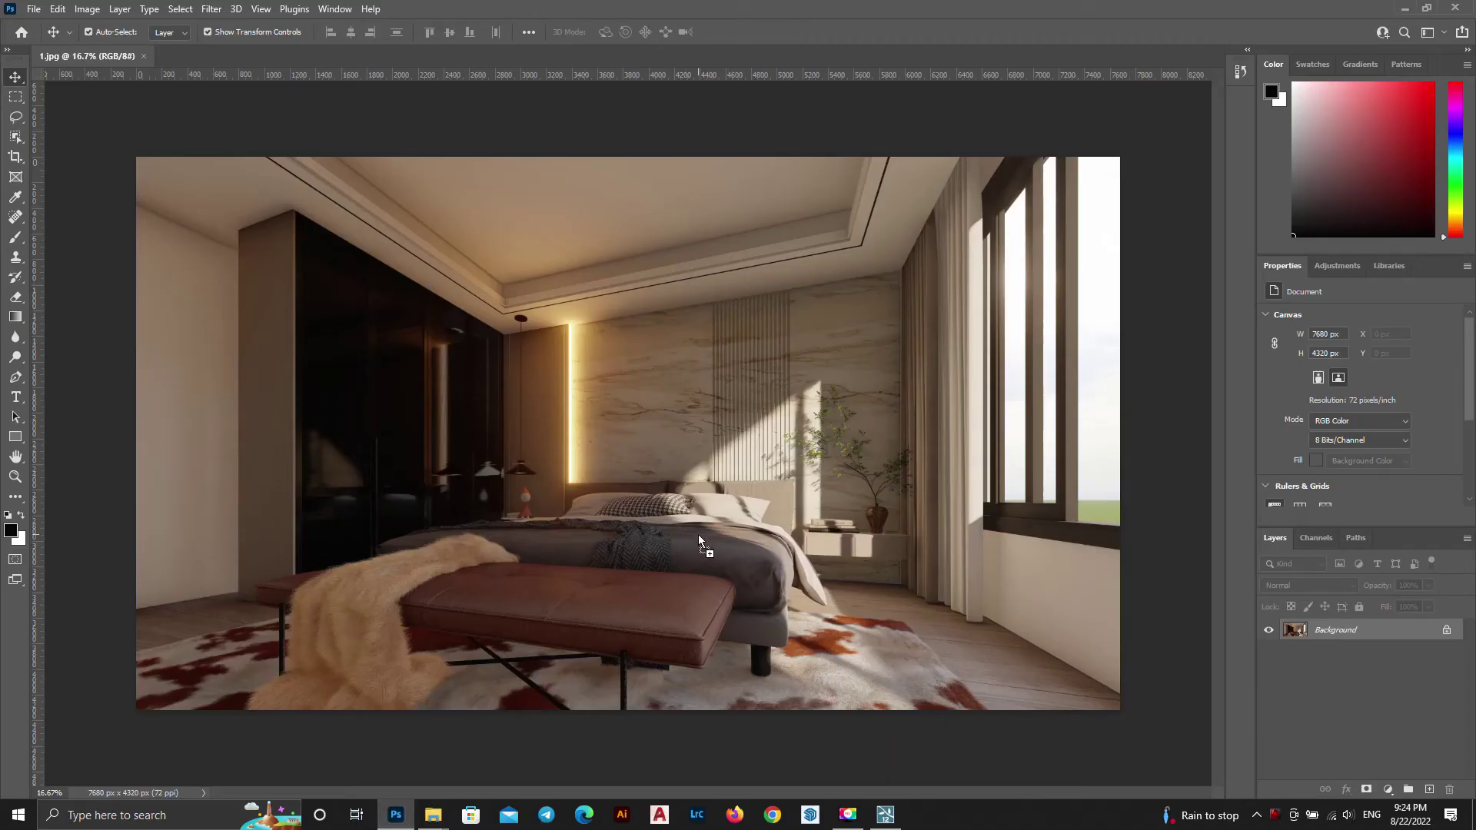
left_click_drag(684, 546, 698, 534)
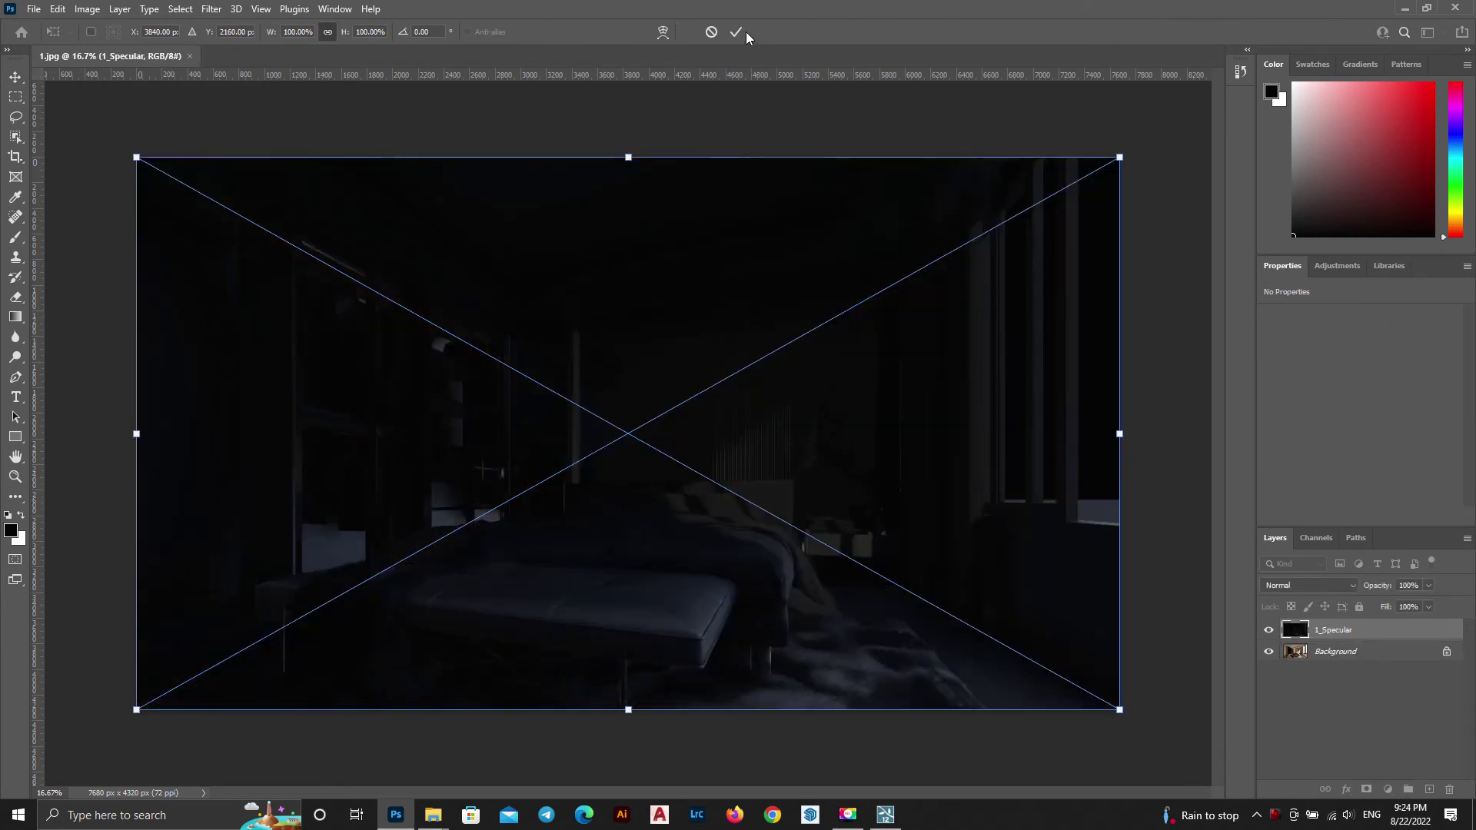
Commit the placed 1_Specular layer and set its blend mode to Screen over the render
key("Return")
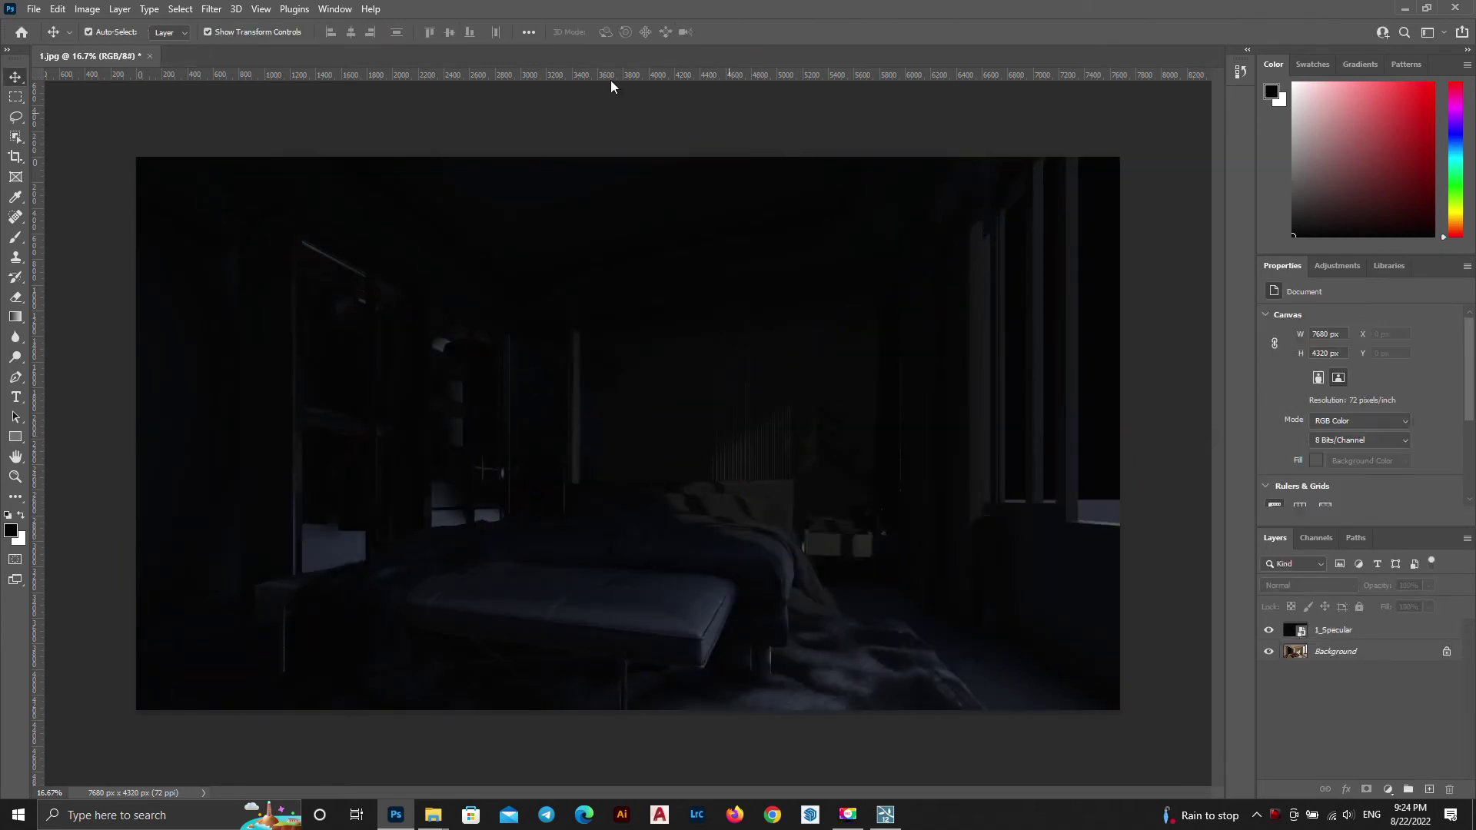
left_click(407, 308)
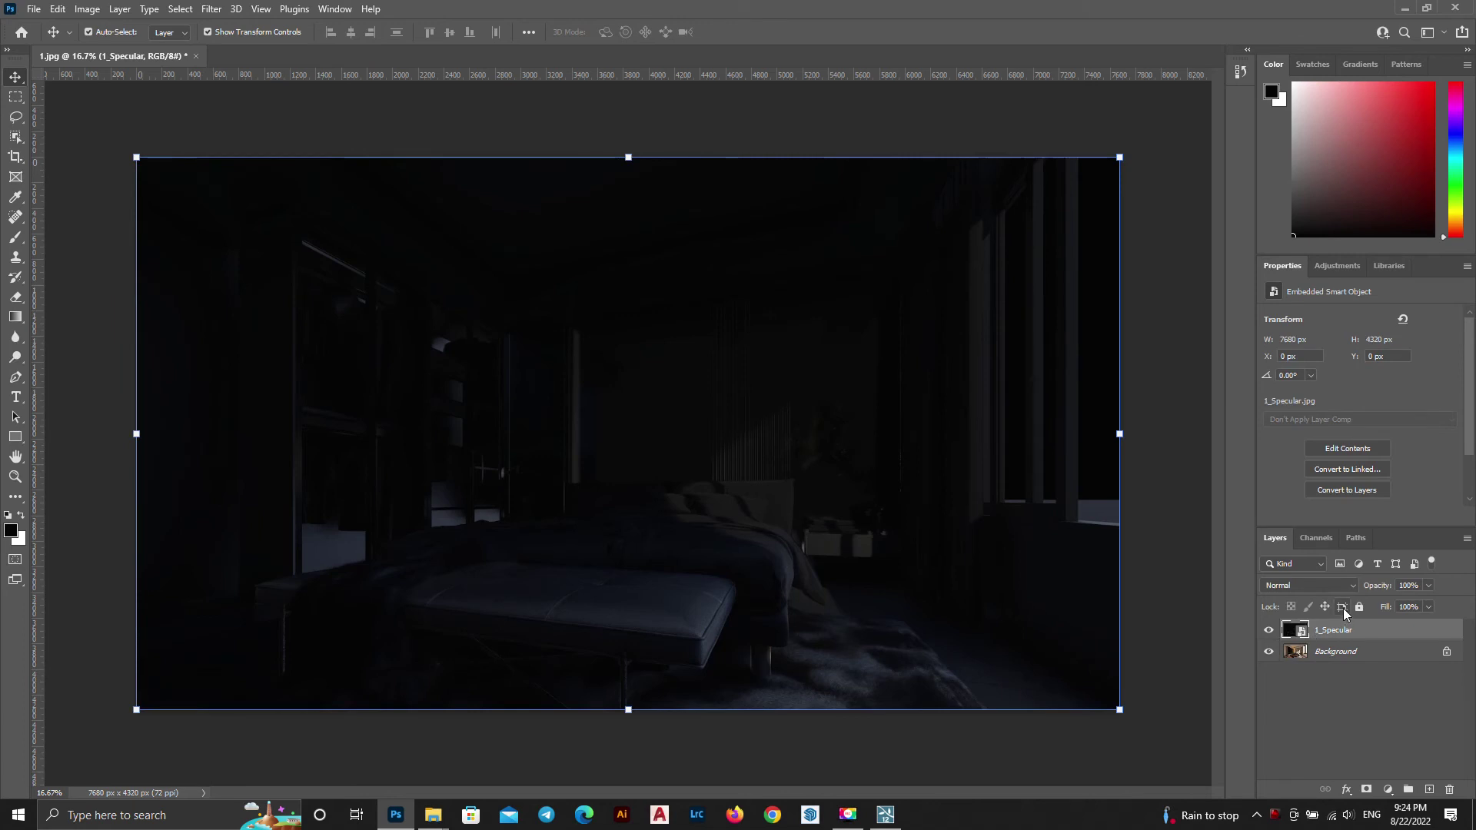
left_click(1446, 652)
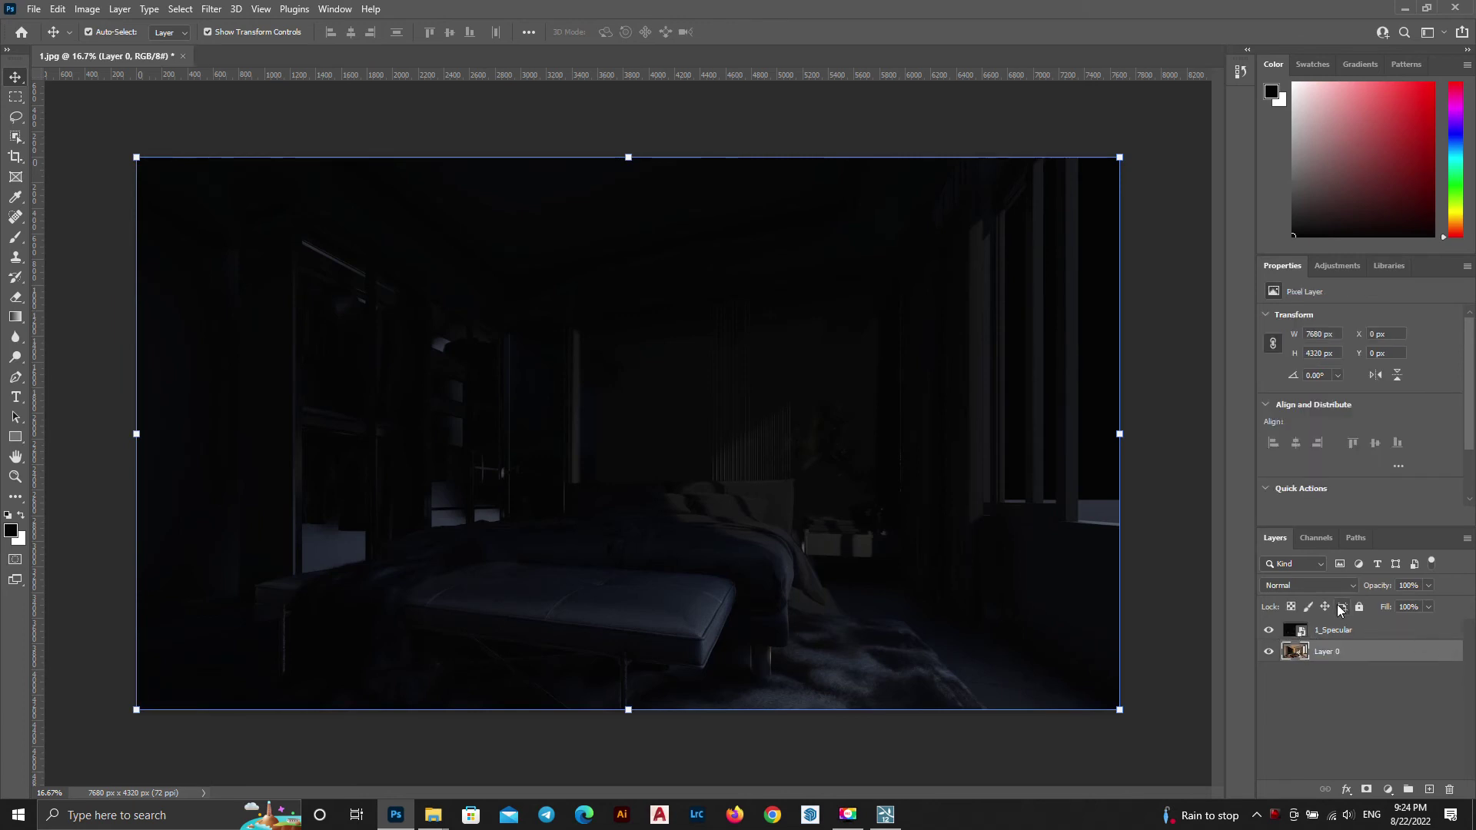
left_click(1334, 586)
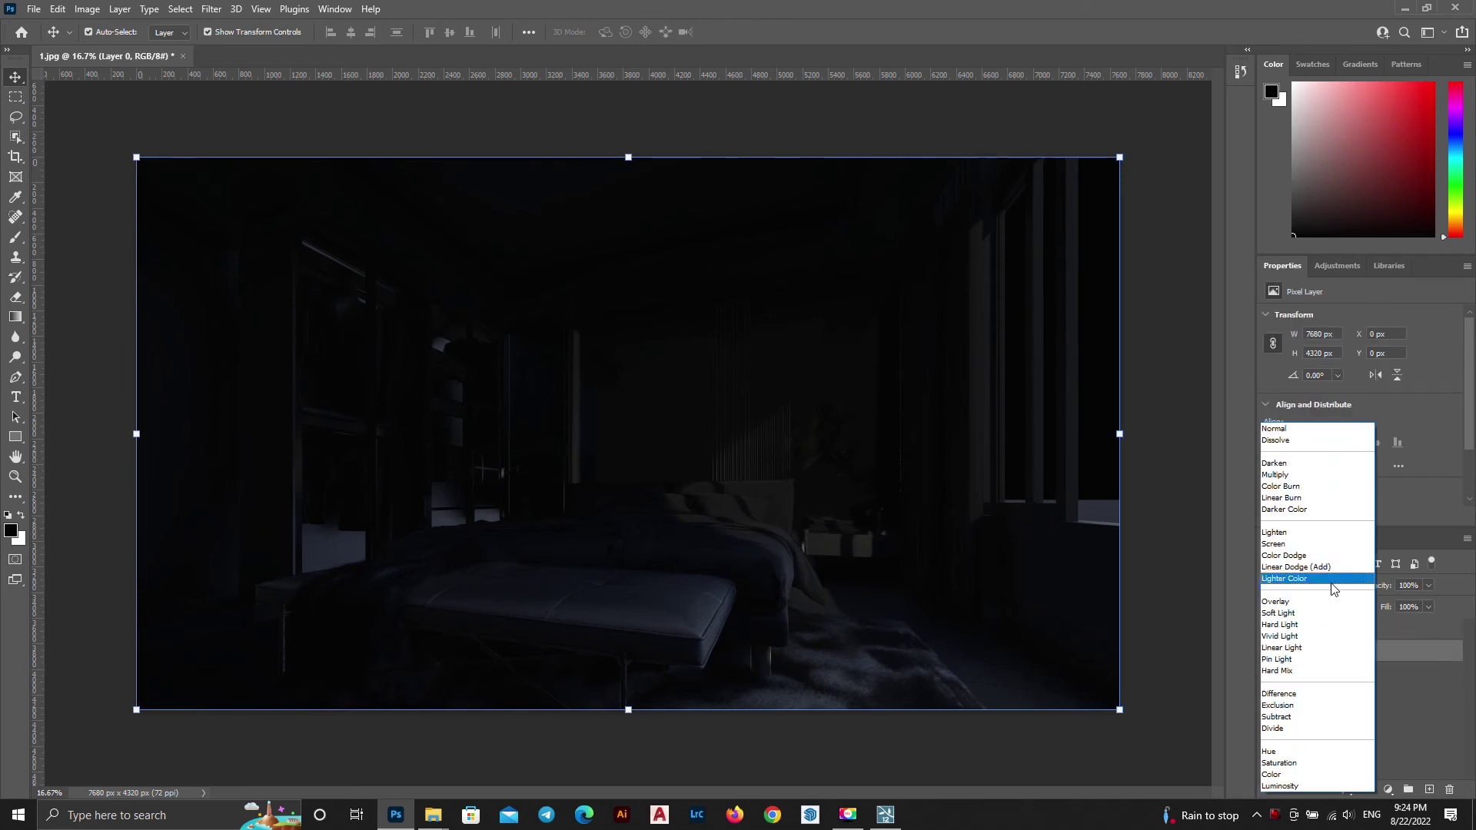
left_click(1306, 543)
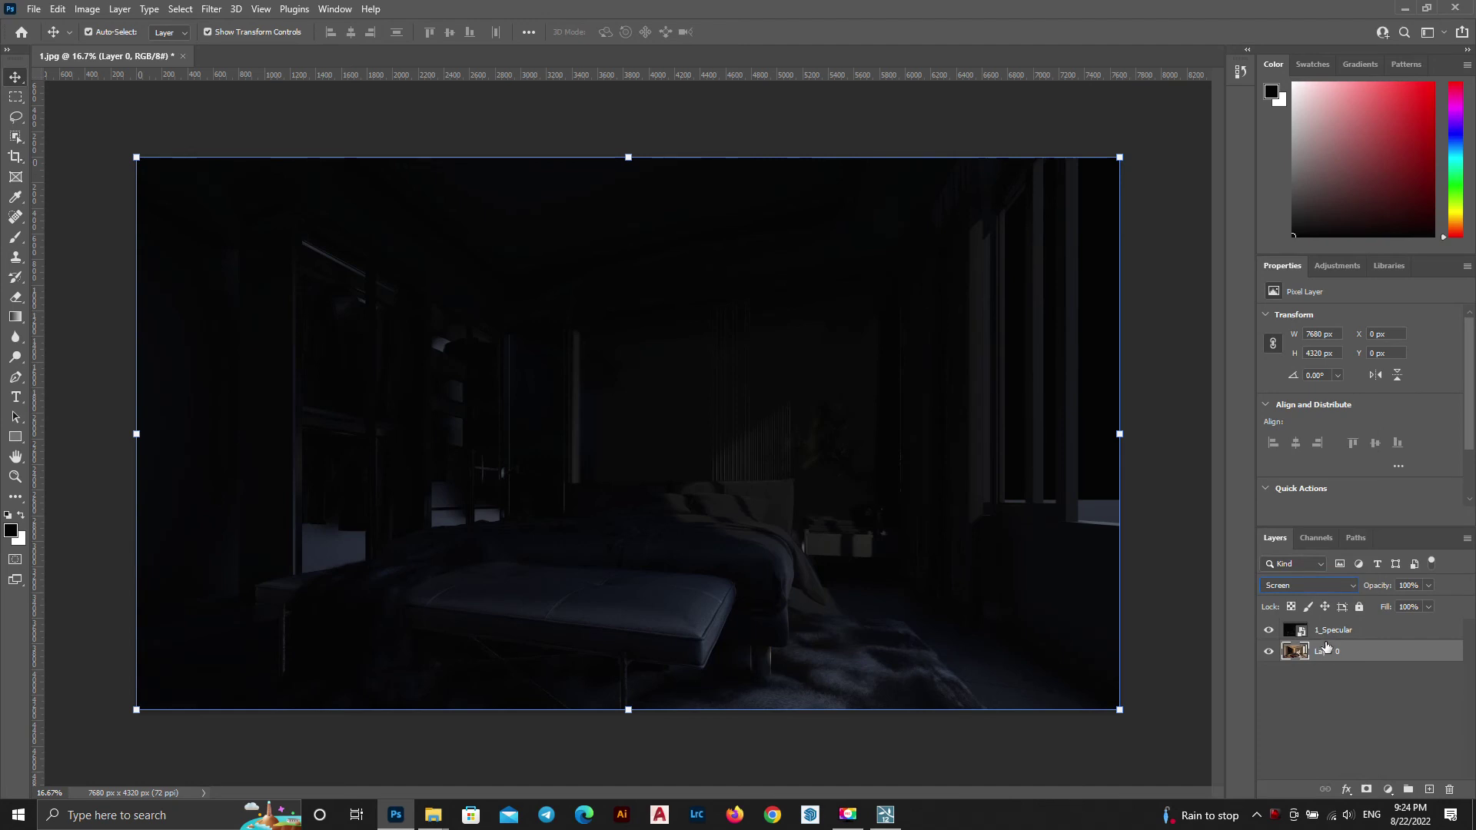
left_click(1330, 583)
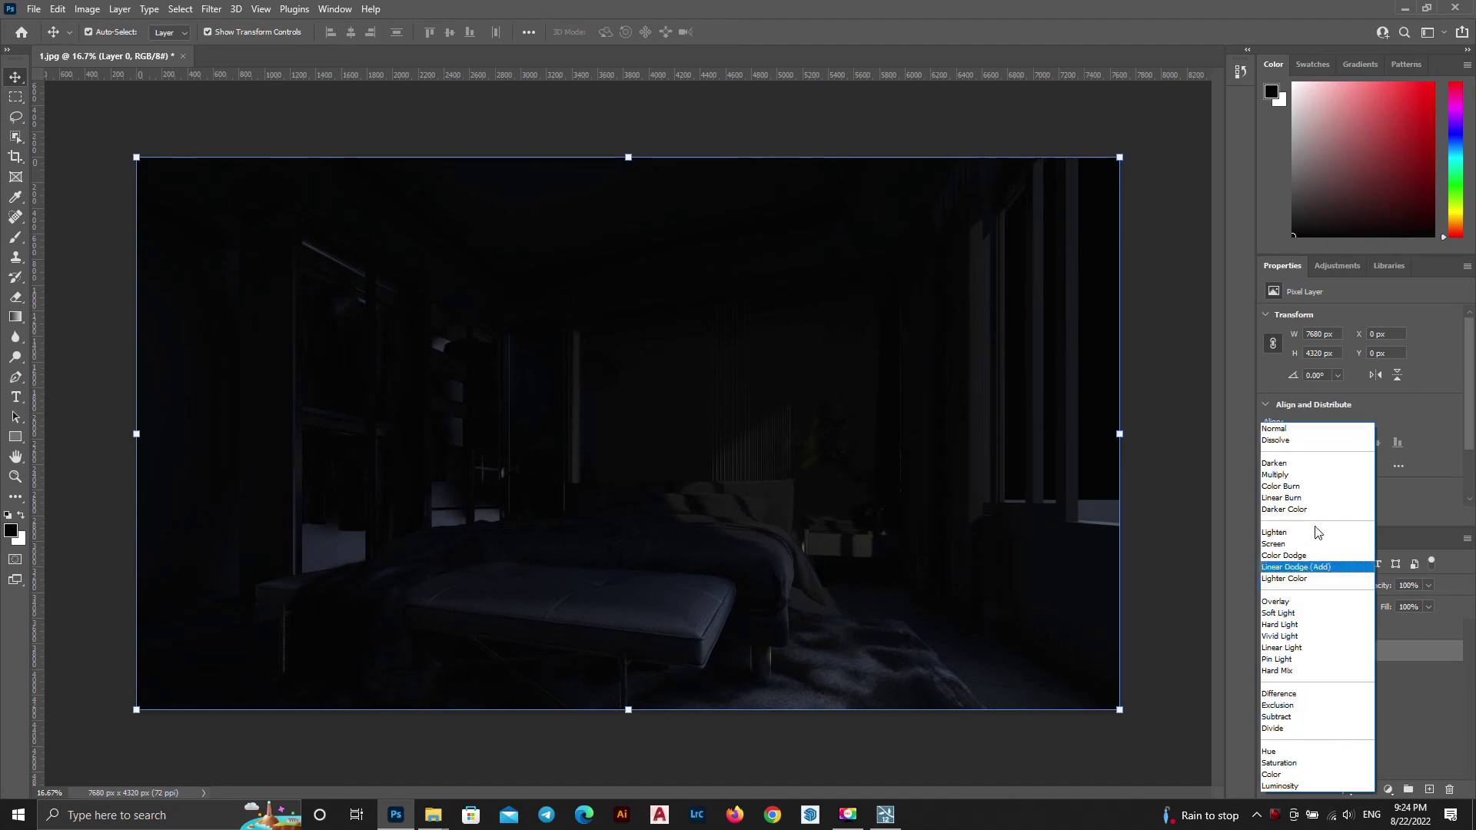
left_click(1307, 427)
left_click(1328, 637)
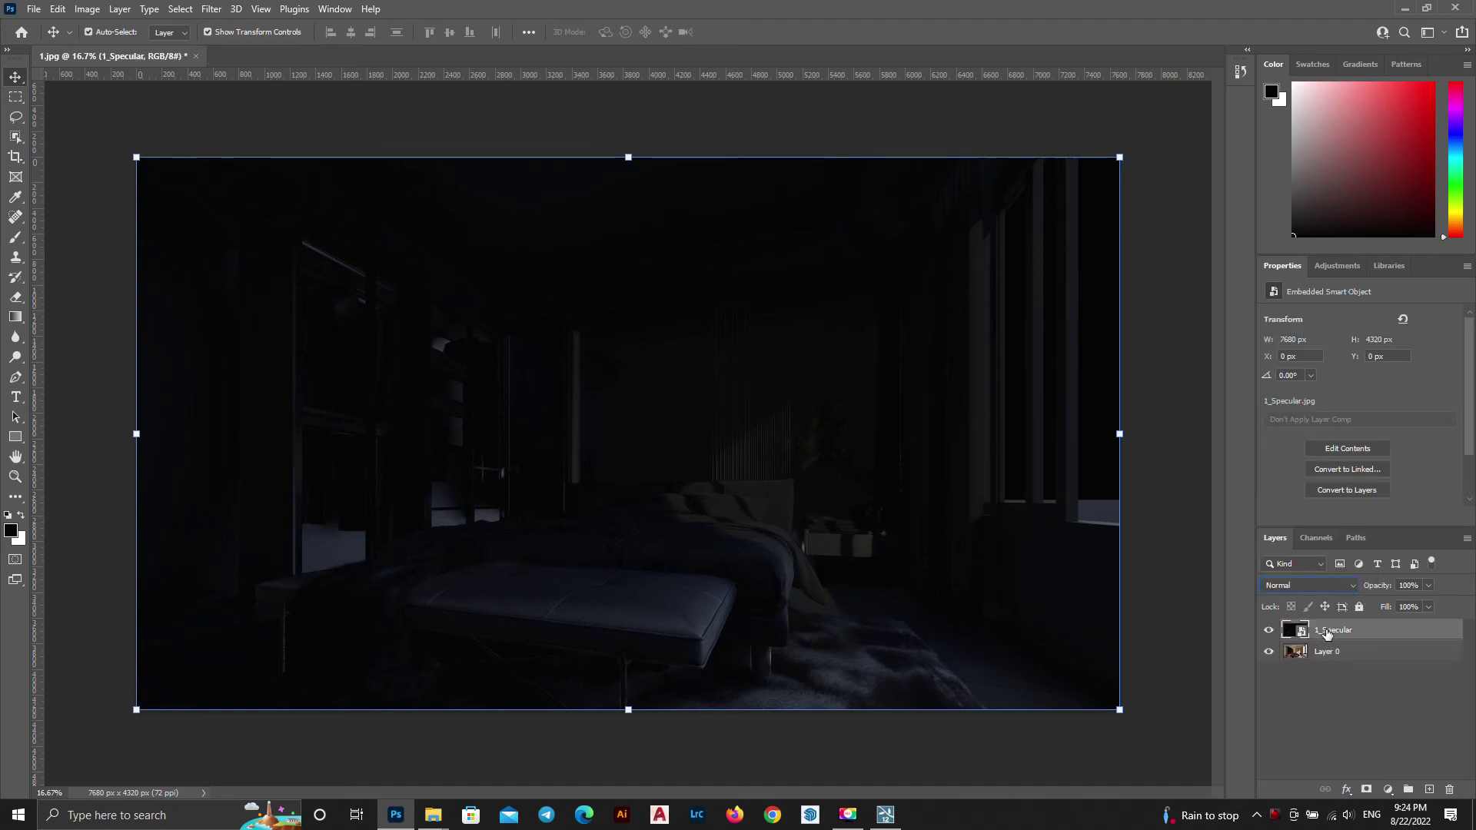
left_click(1303, 583)
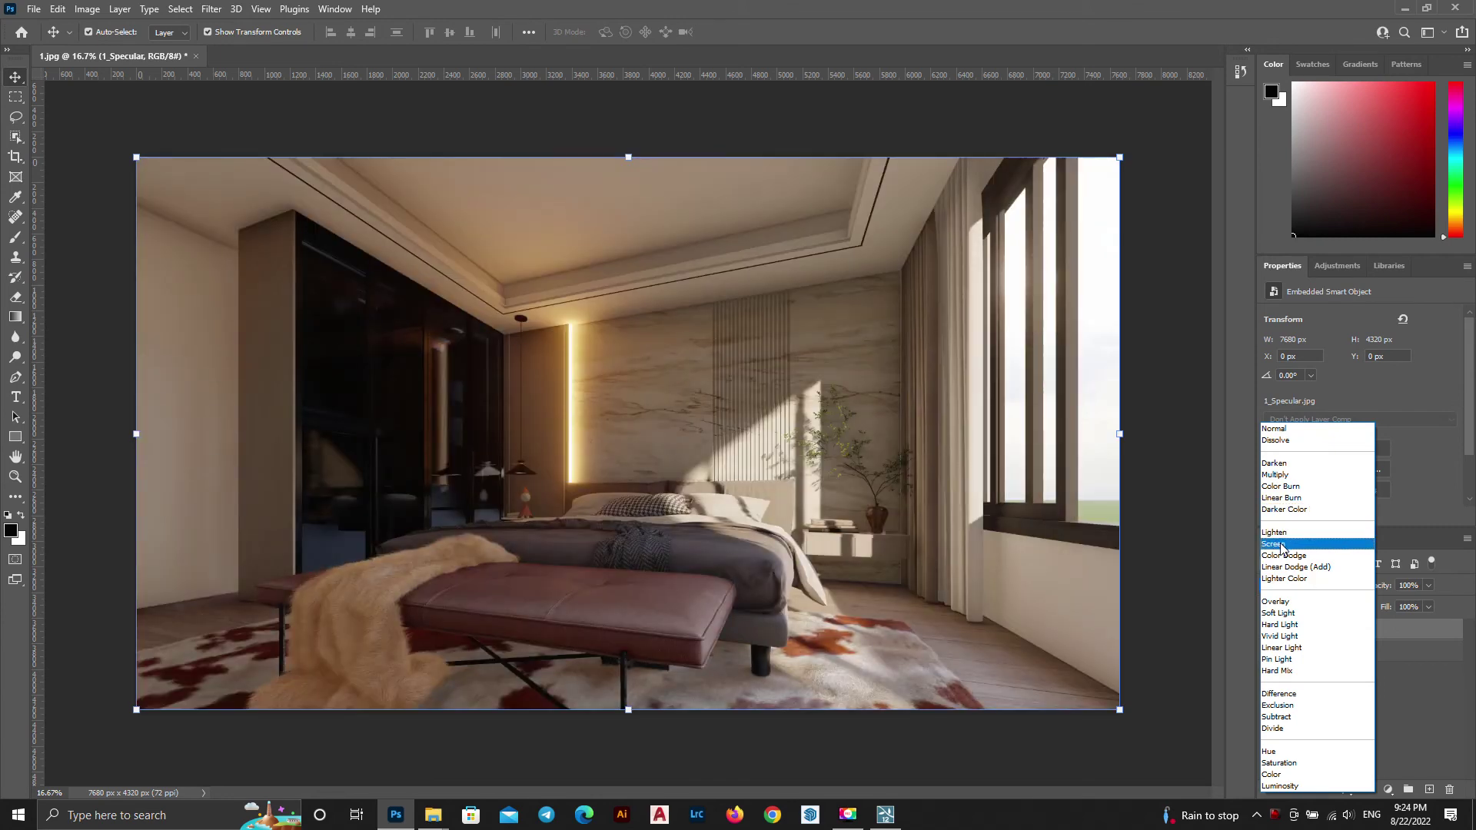
left_click(1281, 544)
left_click(1267, 630)
left_click(1267, 631)
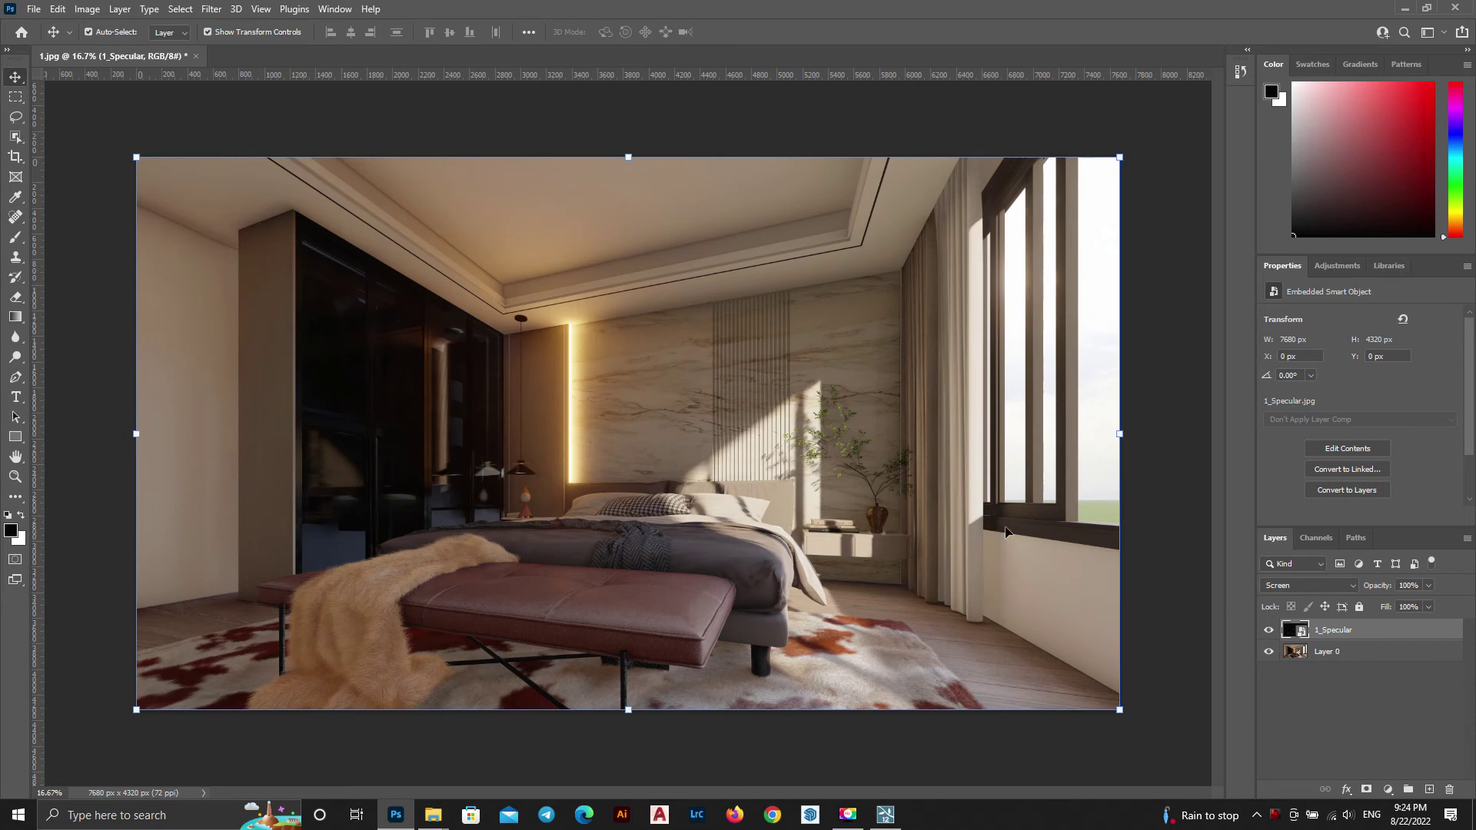
Duplicate both layers with Ctrl+J and merge the copies into one layer
left_click(1335, 655, "shift")
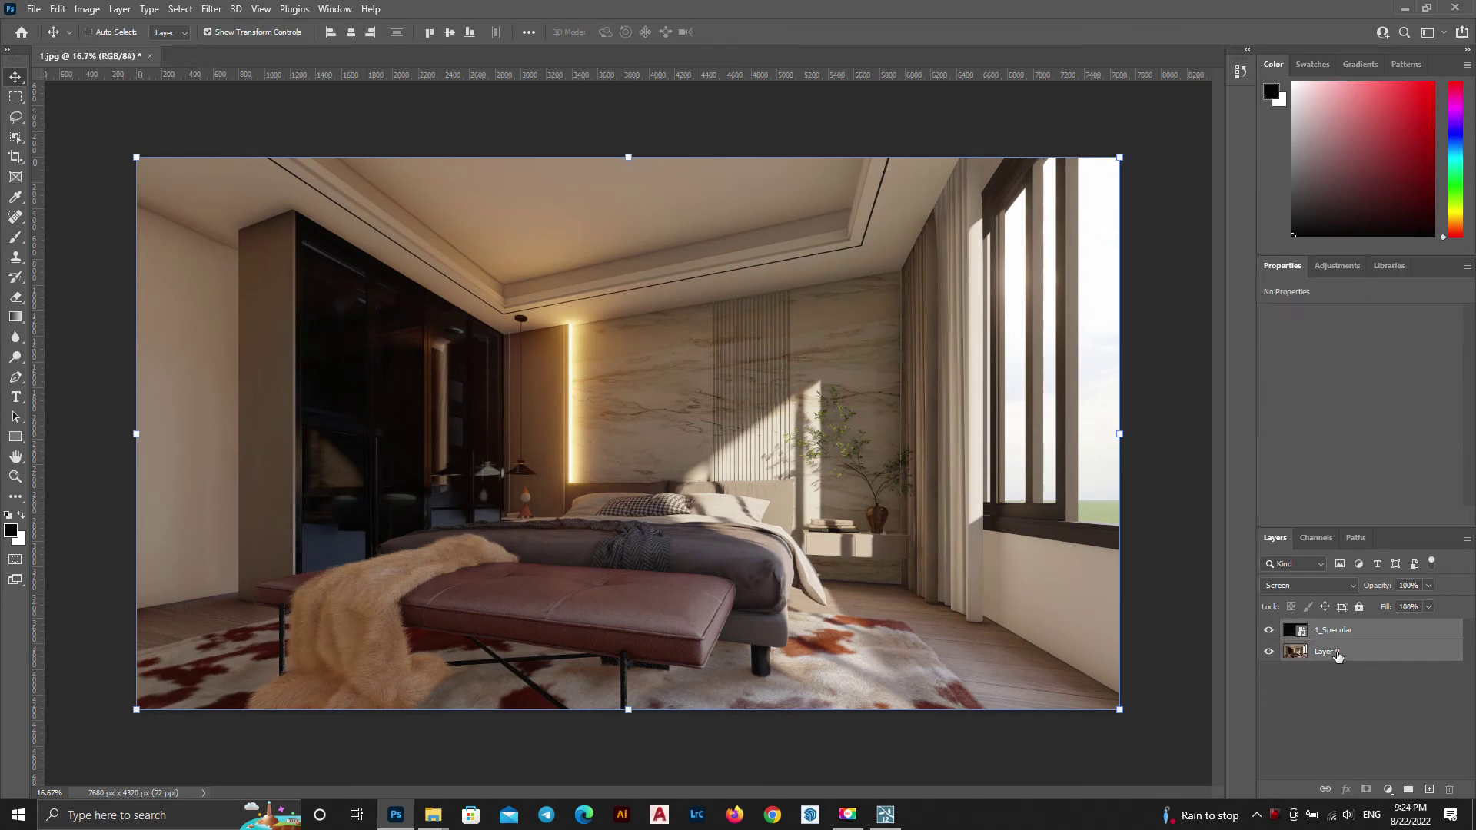
key("ctrl+j")
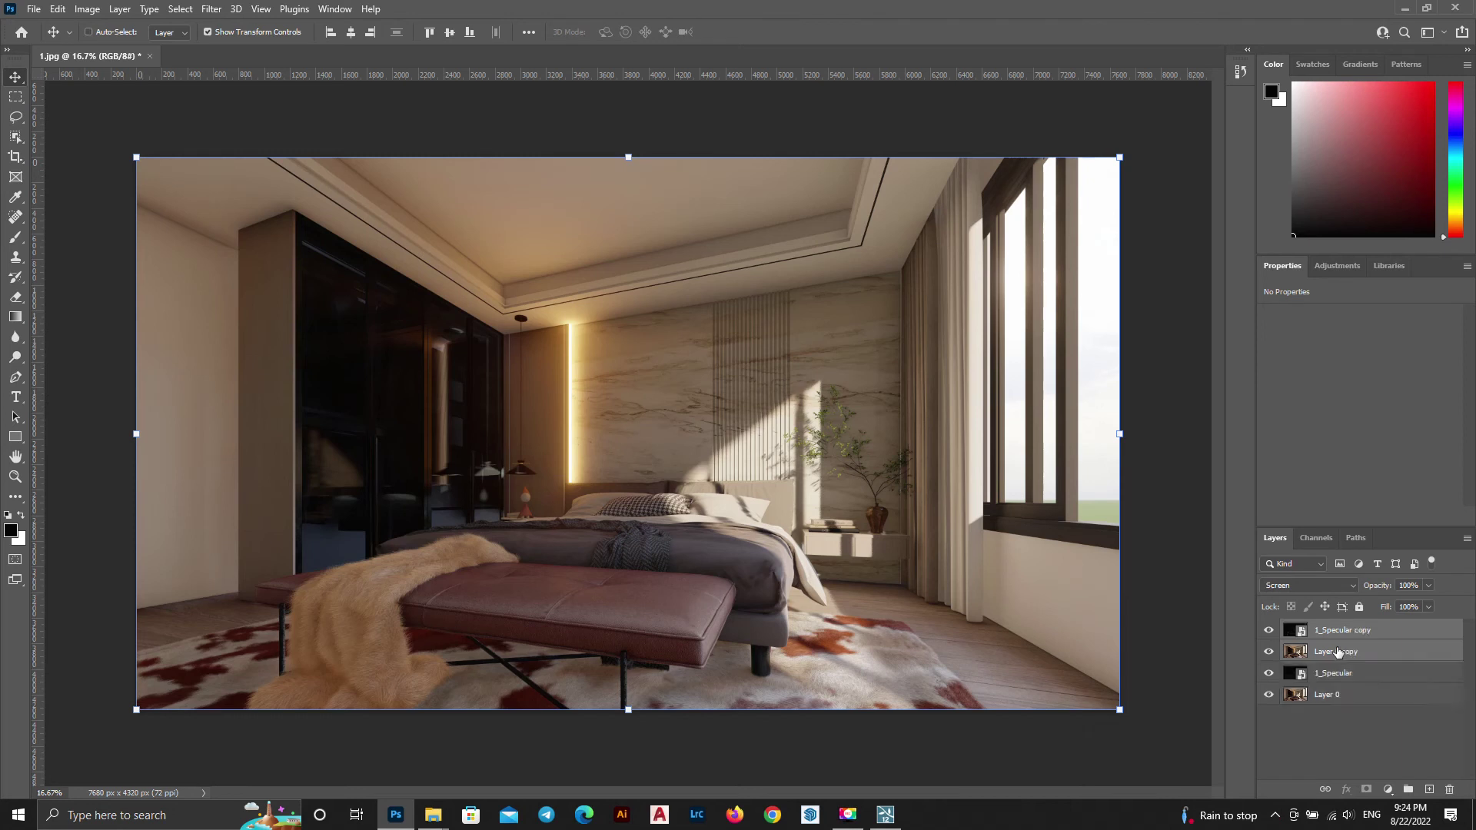
key("ctrl+e")
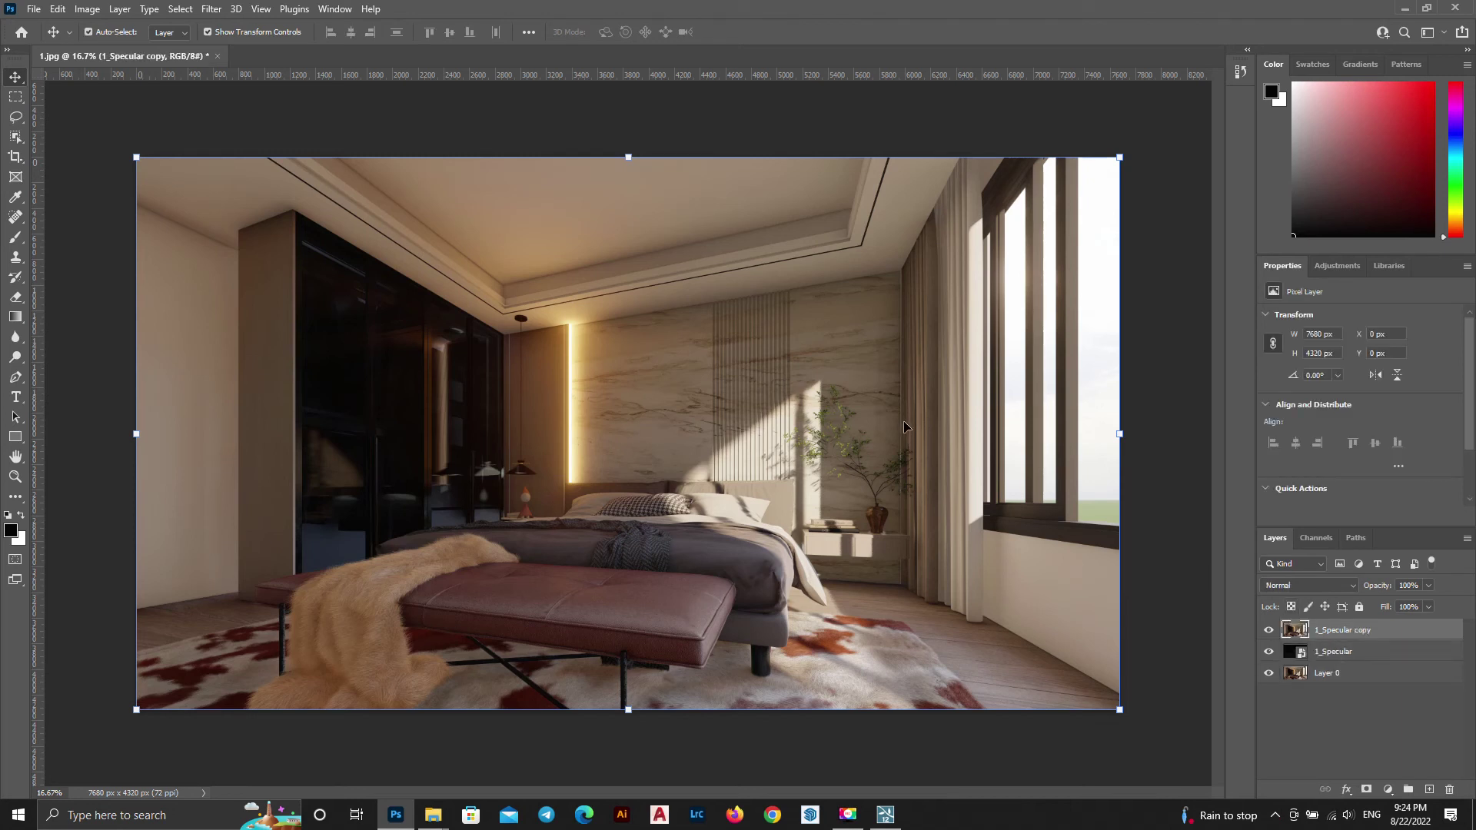
left_click(215, 9)
left_click(253, 117)
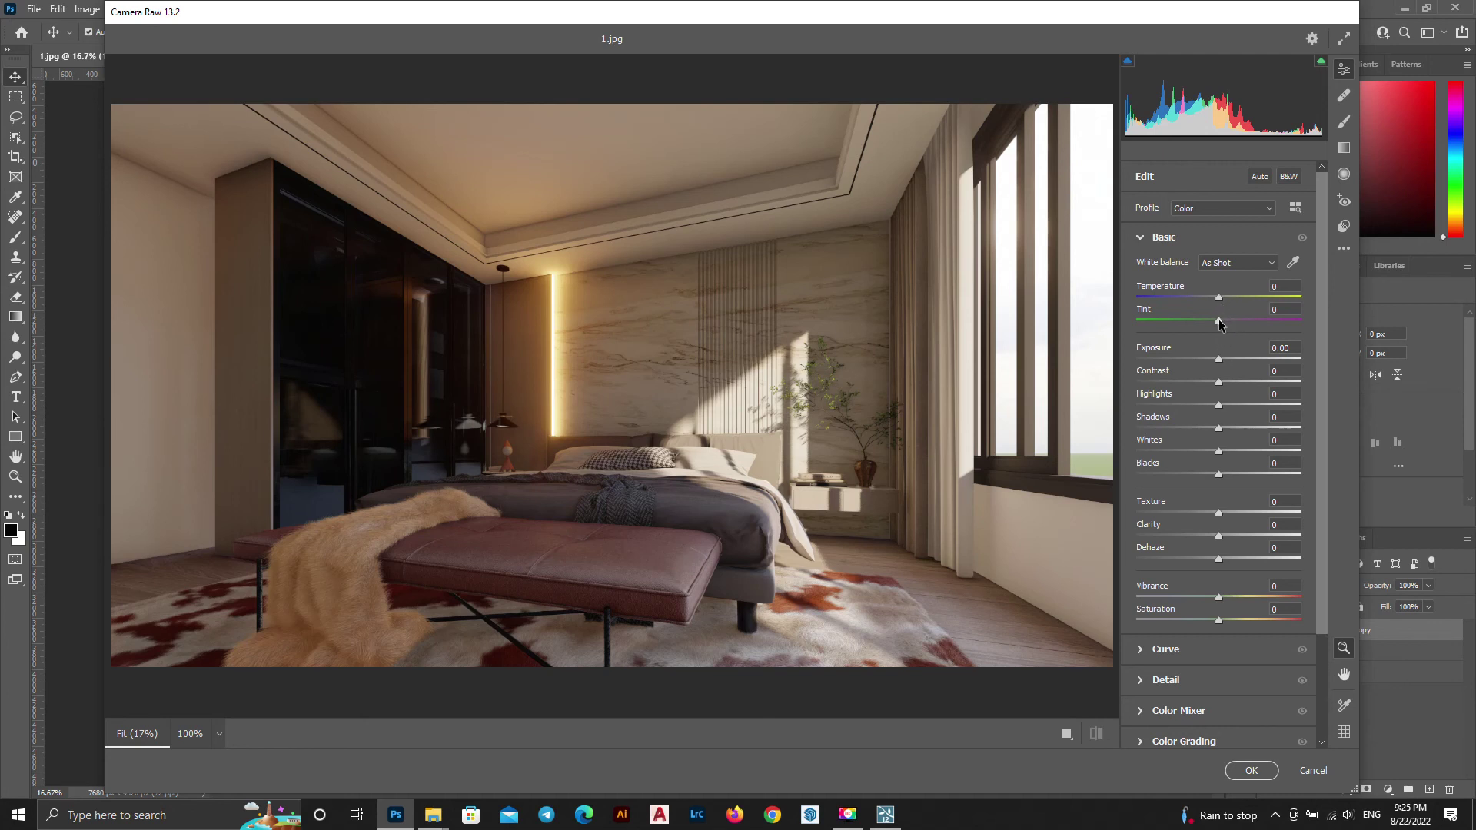
In Camera Raw, adjust tint, lift shadows, set blacks to +13, add clarity, brighten exposure, cool temperature
mouse_move(1218, 323)
left_mouse_down()
mouse_move(1204, 309)
mouse_move(1211, 333)
left_mouse_up()
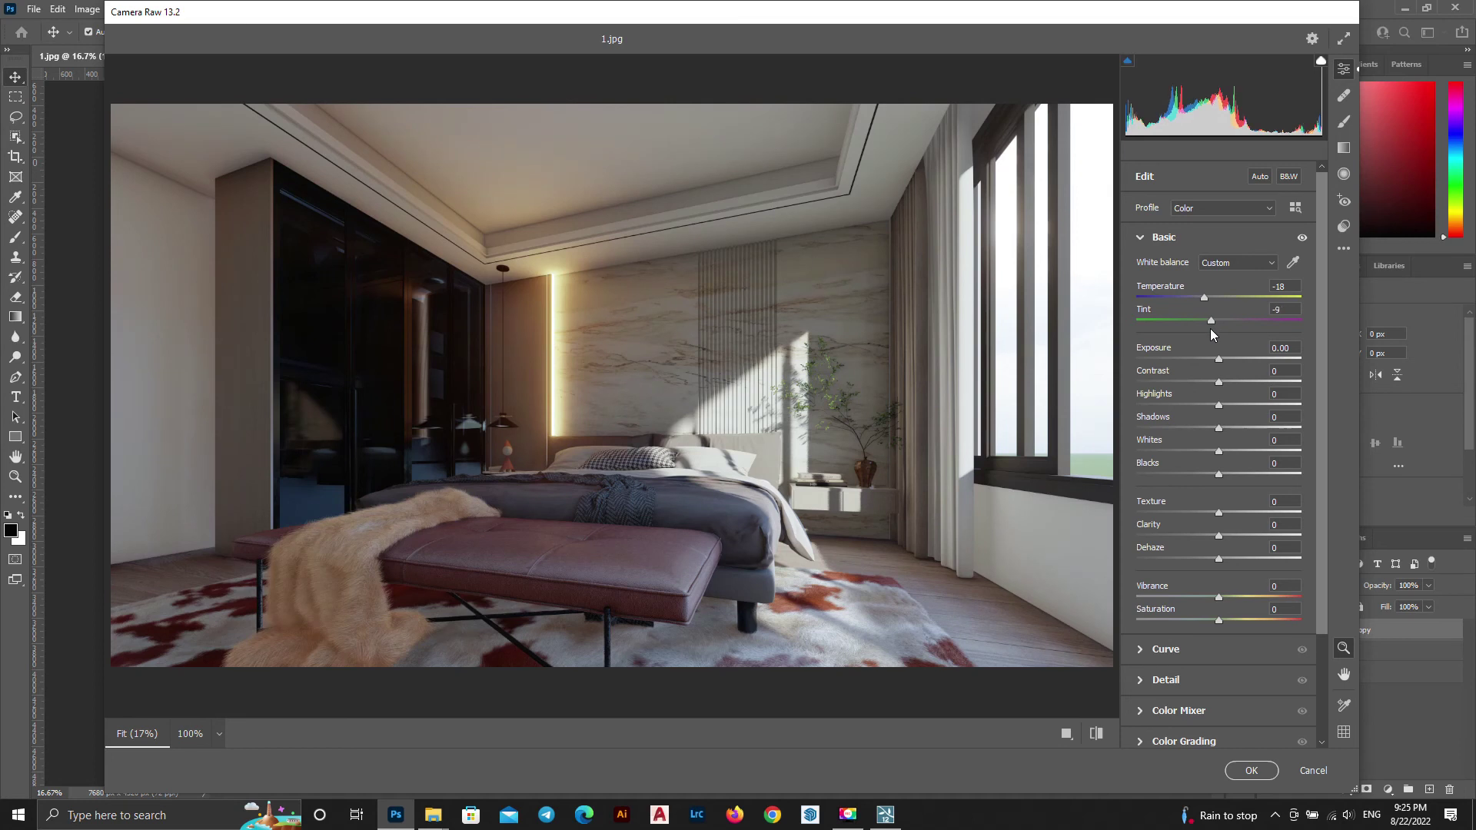
mouse_move(1205, 343)
left_mouse_down()
mouse_move(1220, 384)
mouse_move(1242, 385)
left_mouse_up()
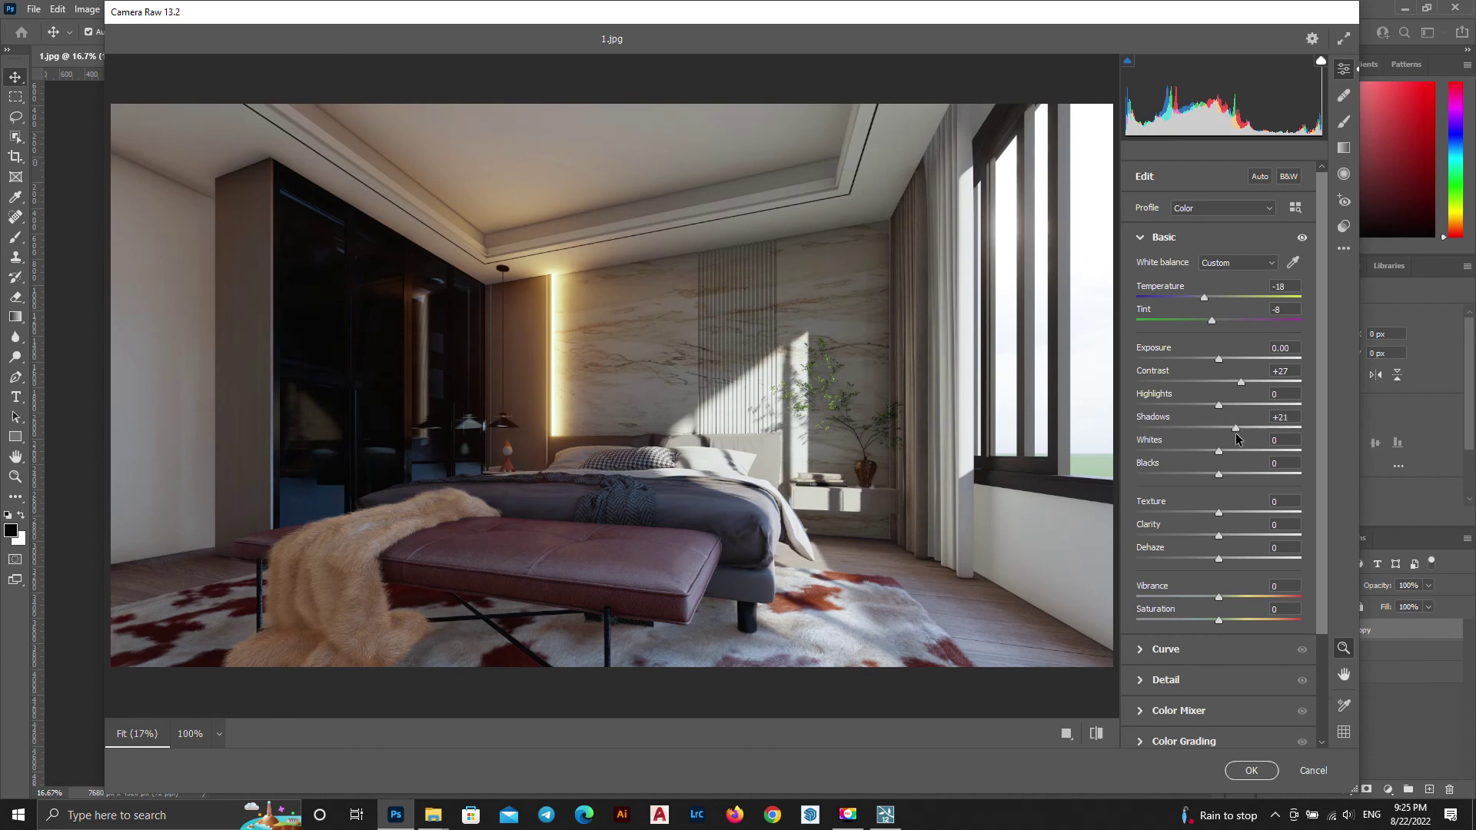
left_click_drag(1219, 430, 1241, 436)
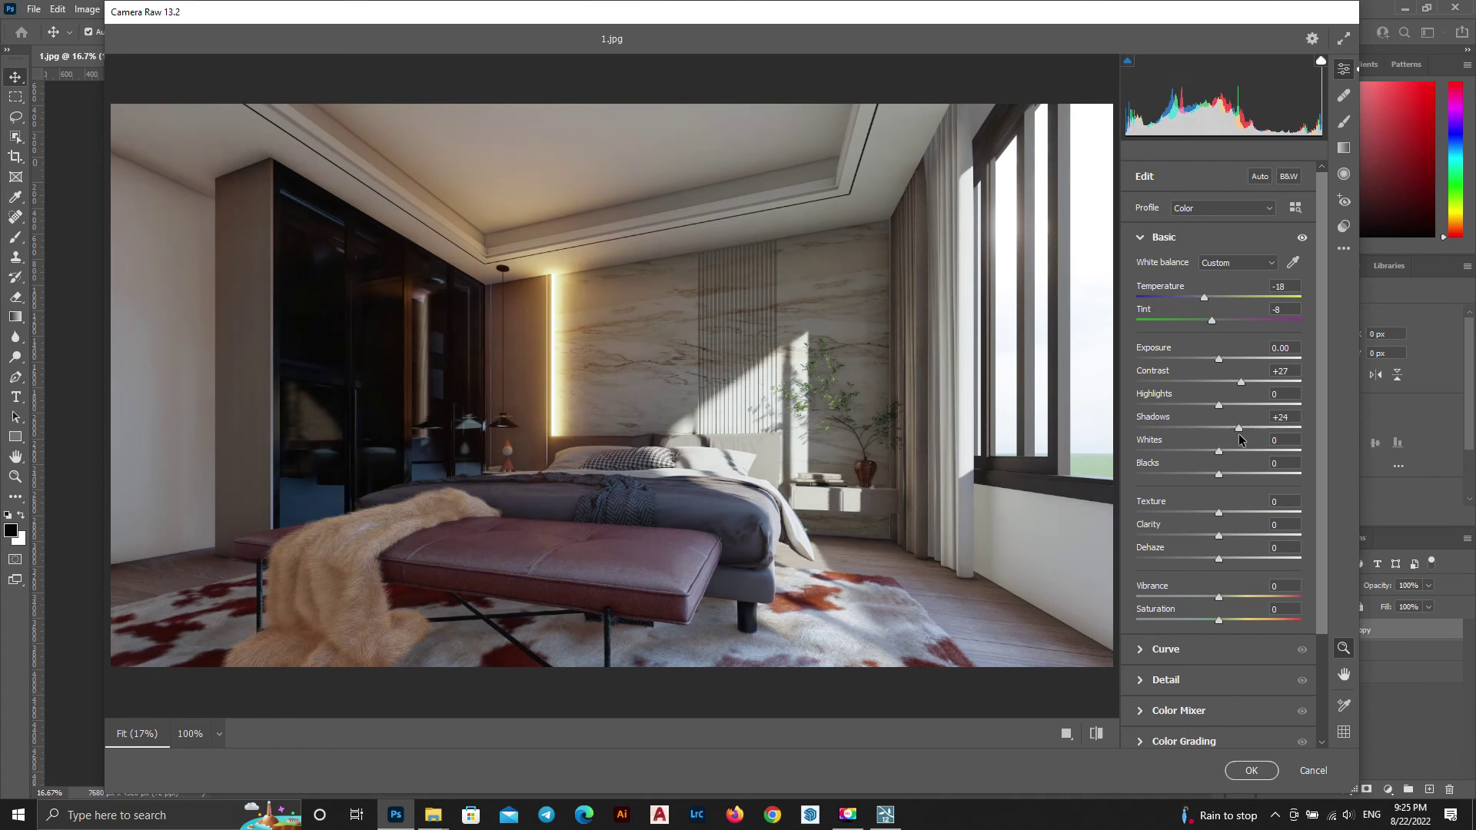
left_click_drag(1219, 474, 1231, 475)
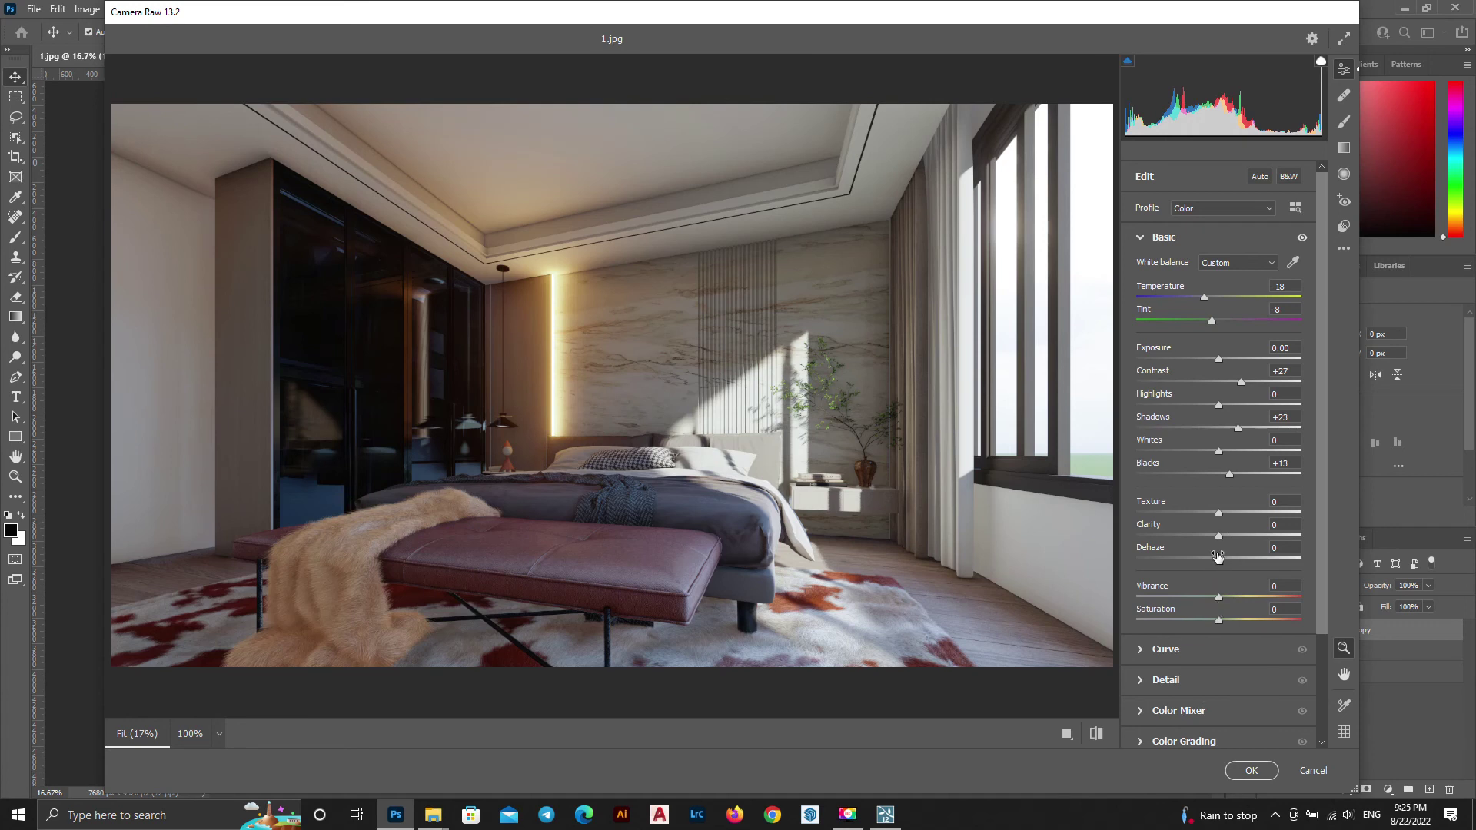
left_click_drag(1218, 535, 1237, 535)
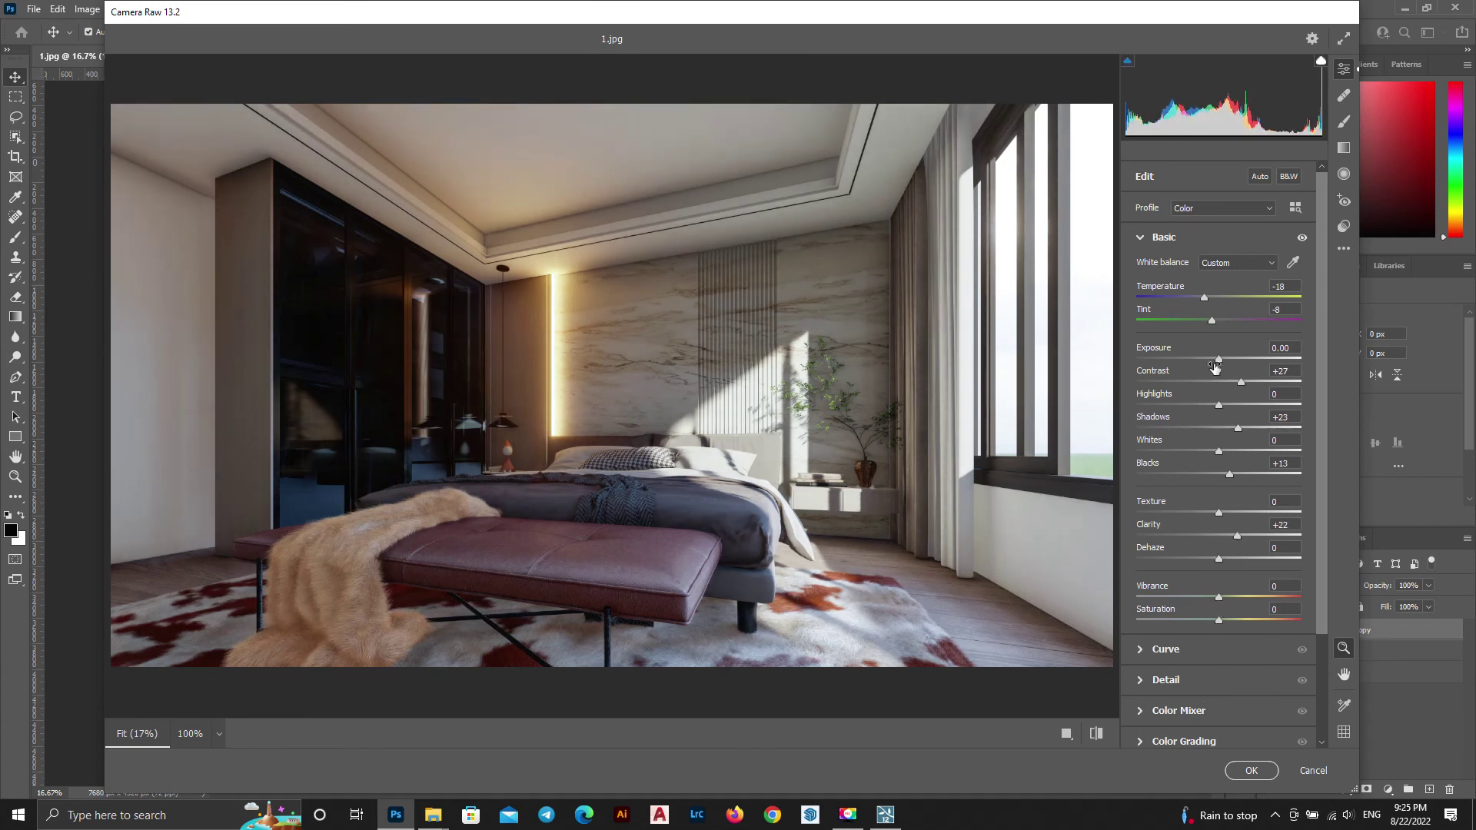
left_click_drag(1218, 358, 1223, 359)
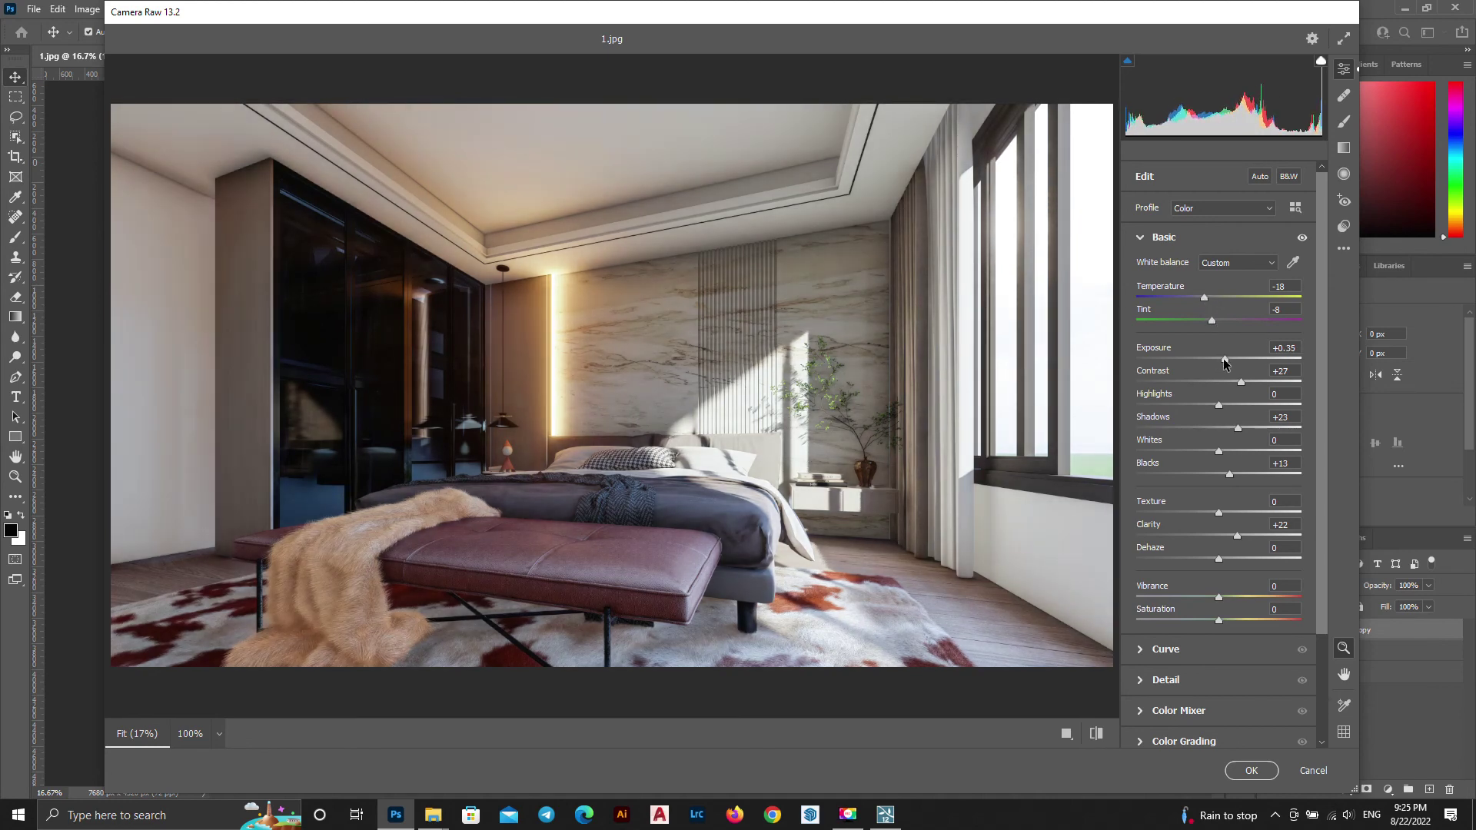
left_click_drag(1204, 302, 1200, 305)
Apply the Camera Raw grade and start a Save As with JPEG format
left_click(1248, 771)
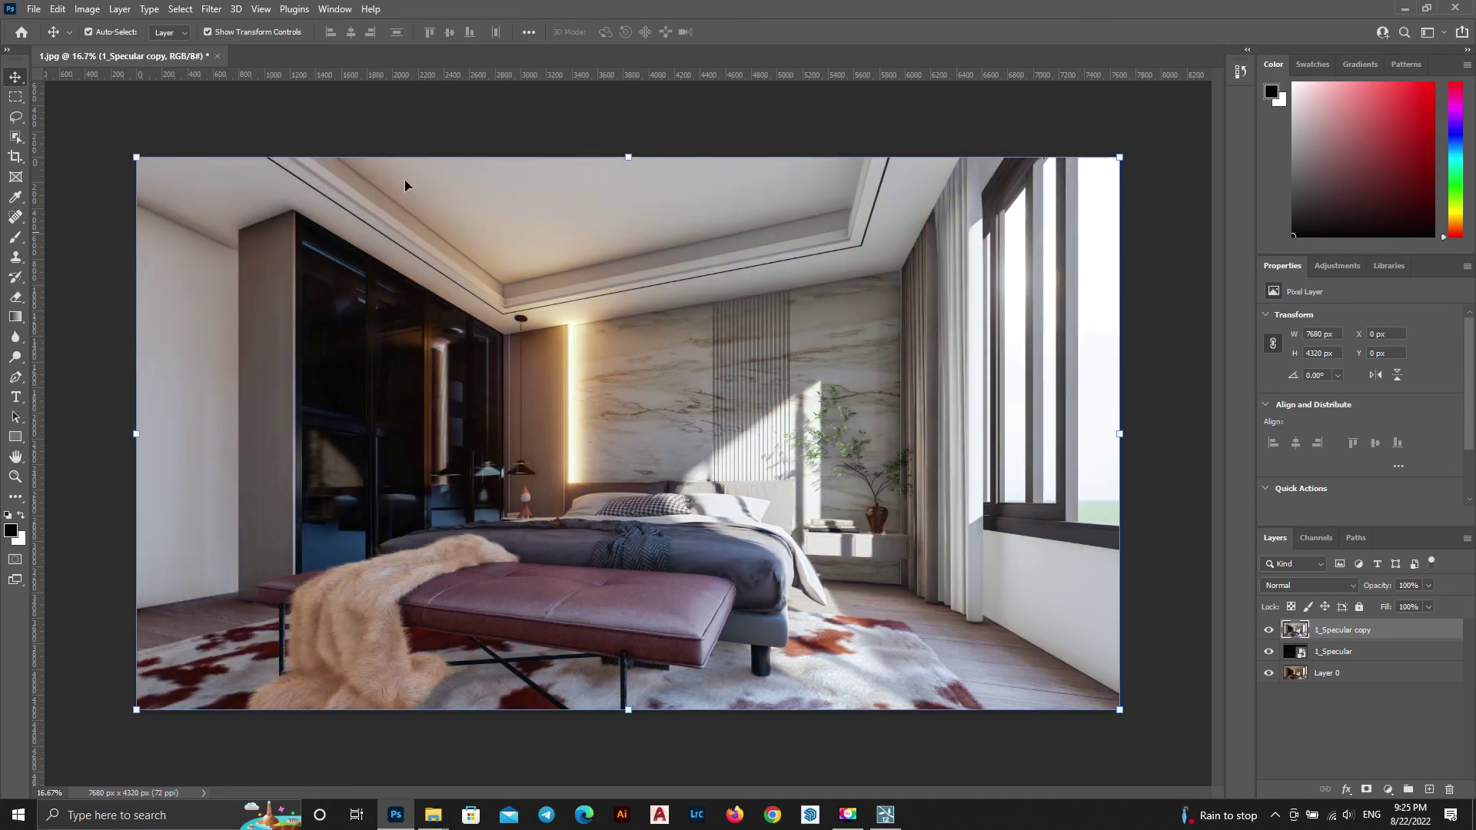
left_click(34, 9)
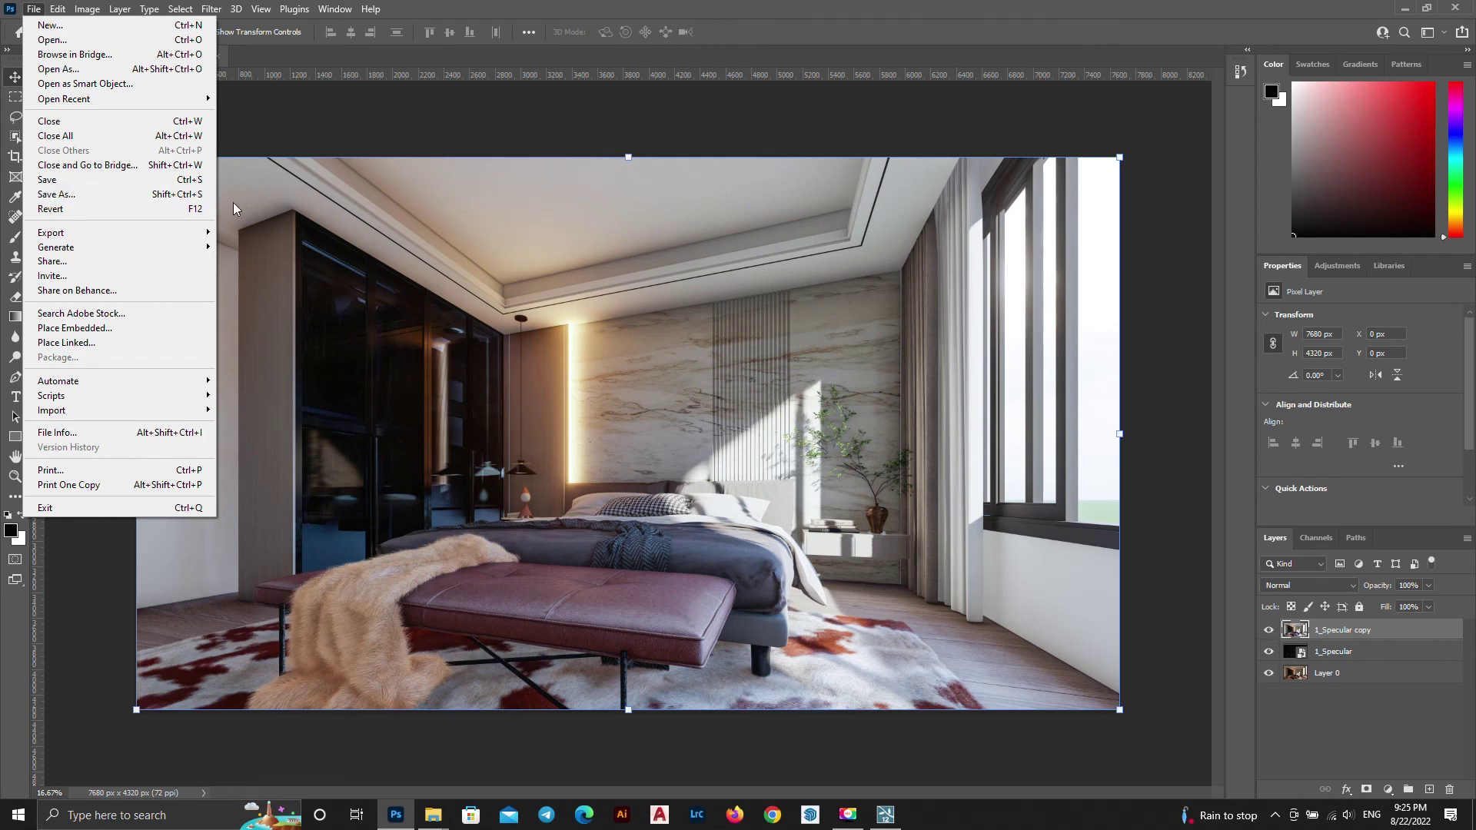
left_click(82, 195)
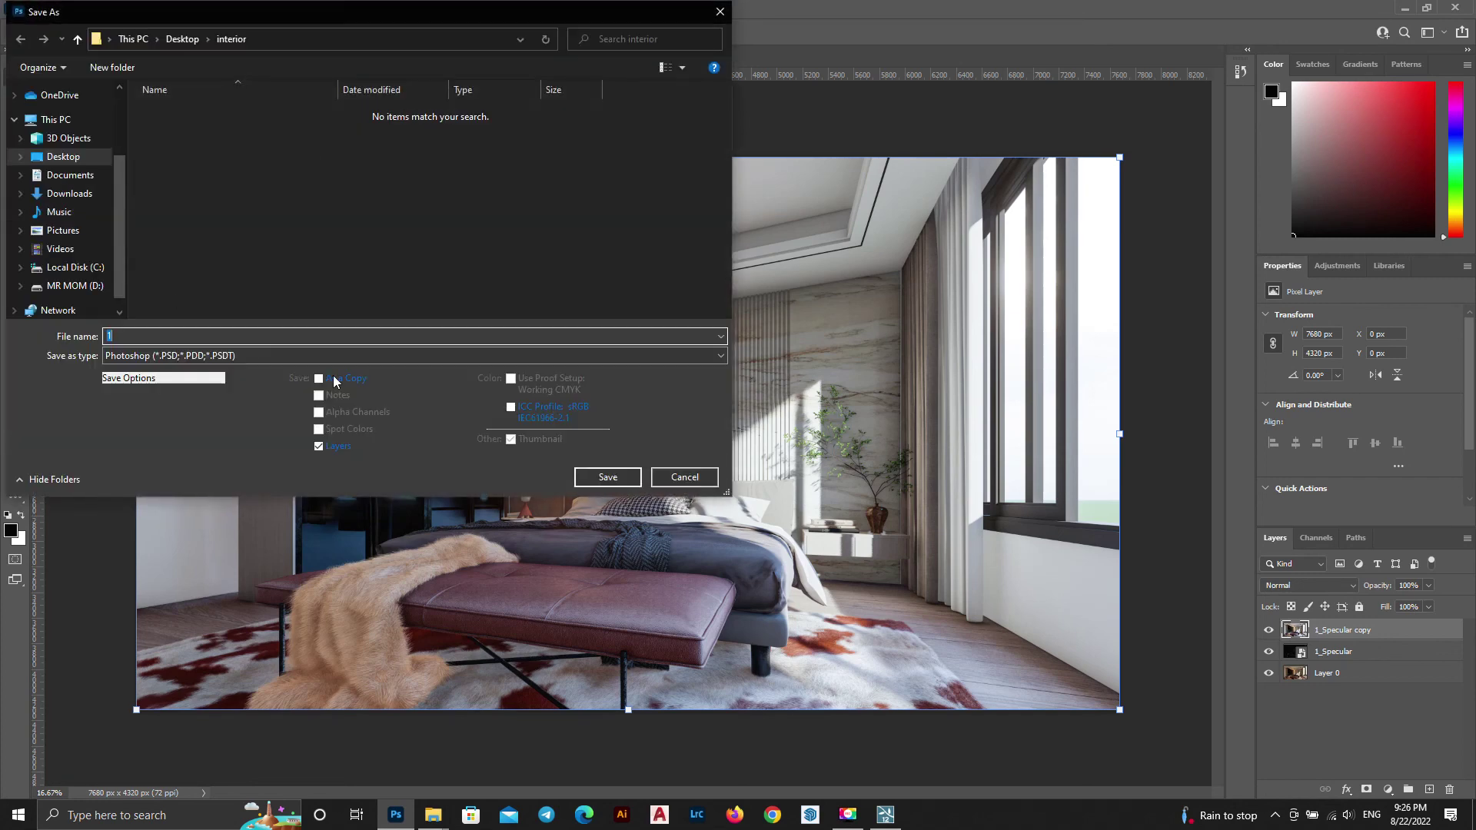
left_click(214, 356)
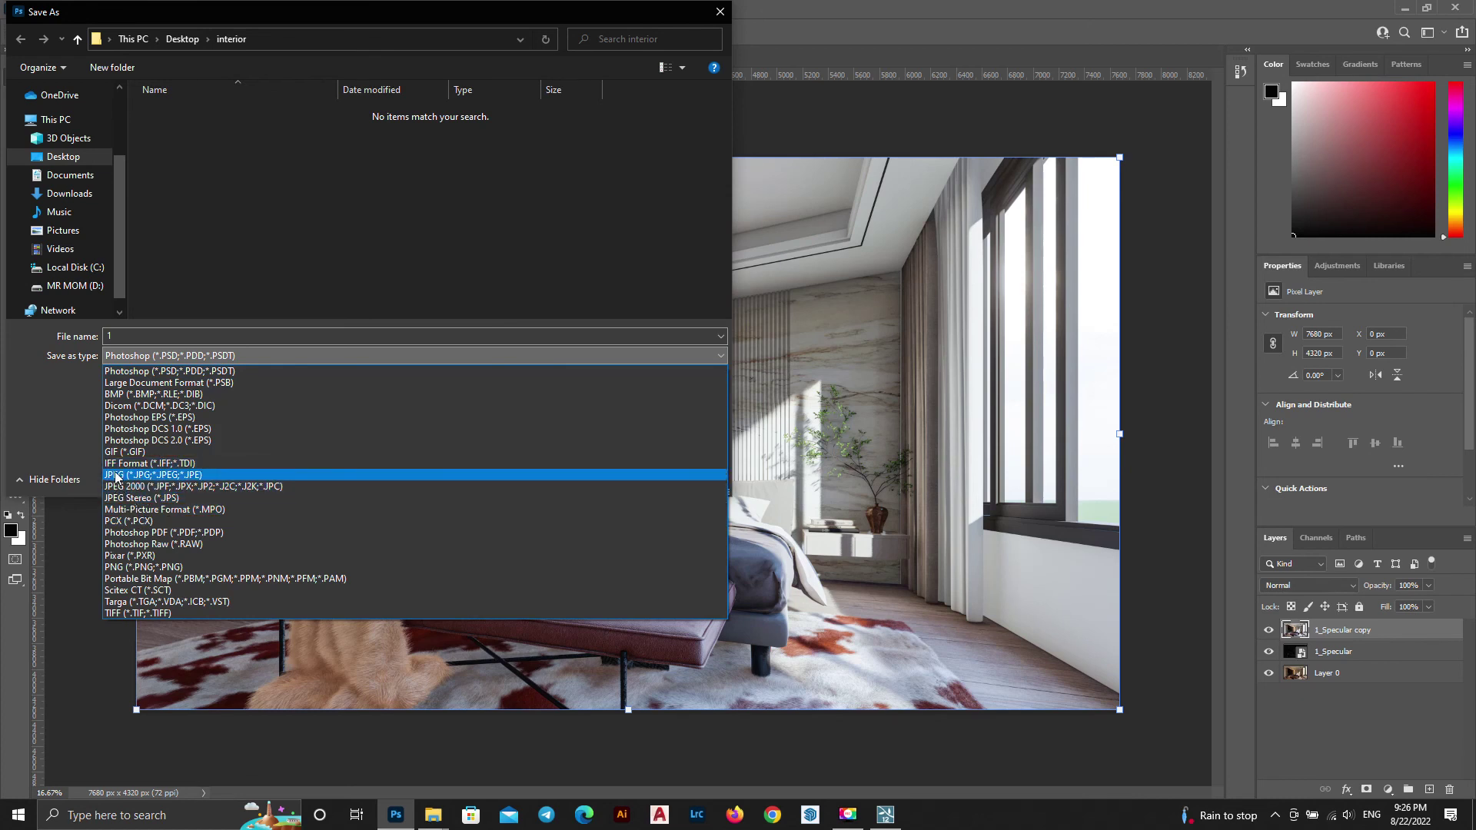
left_click(115, 477)
Save the image as 'a' at maximum JPEG quality, then quit Photoshop
double_click(234, 339)
type("a")
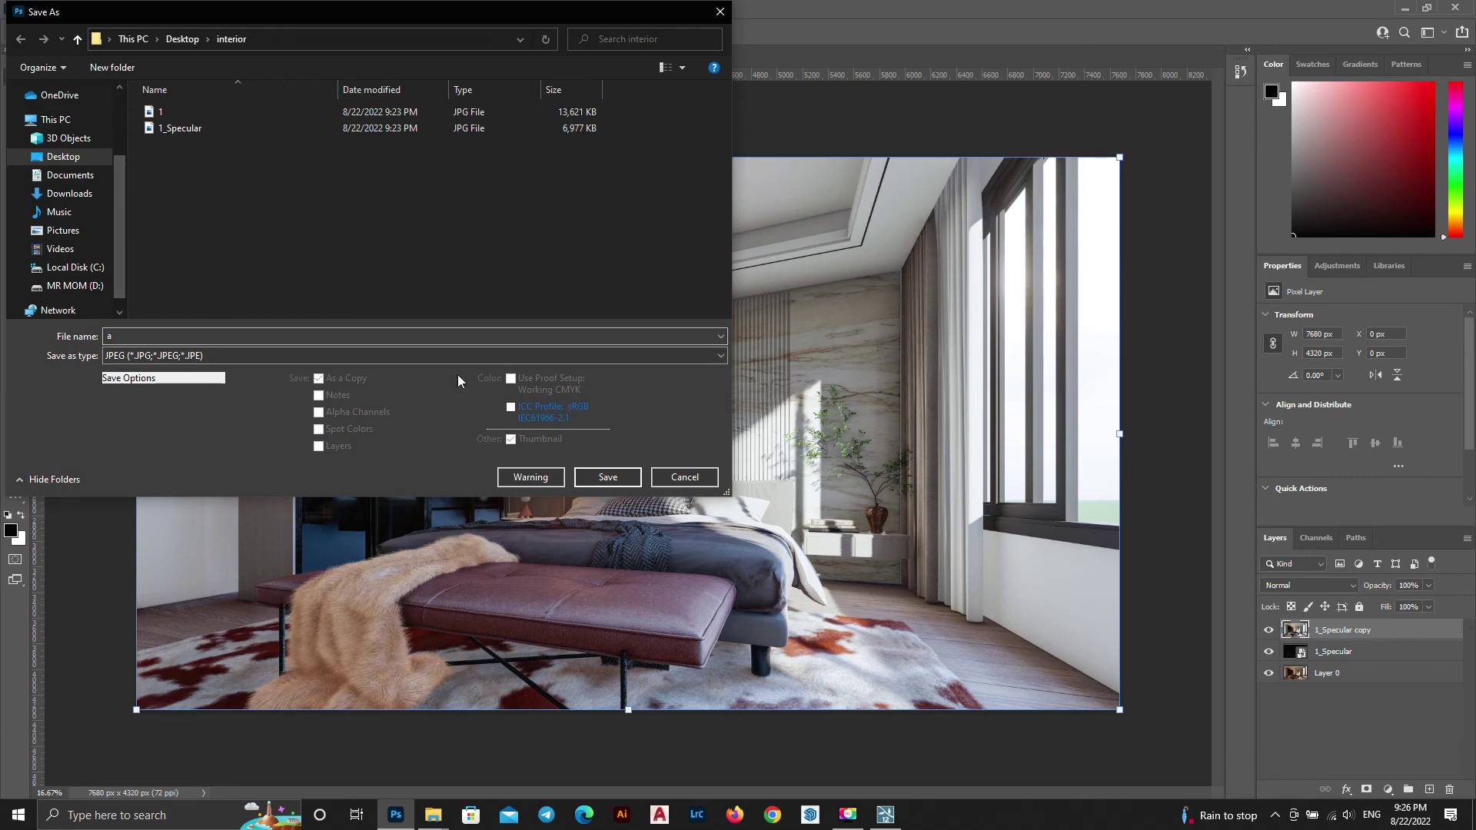
left_click(617, 482)
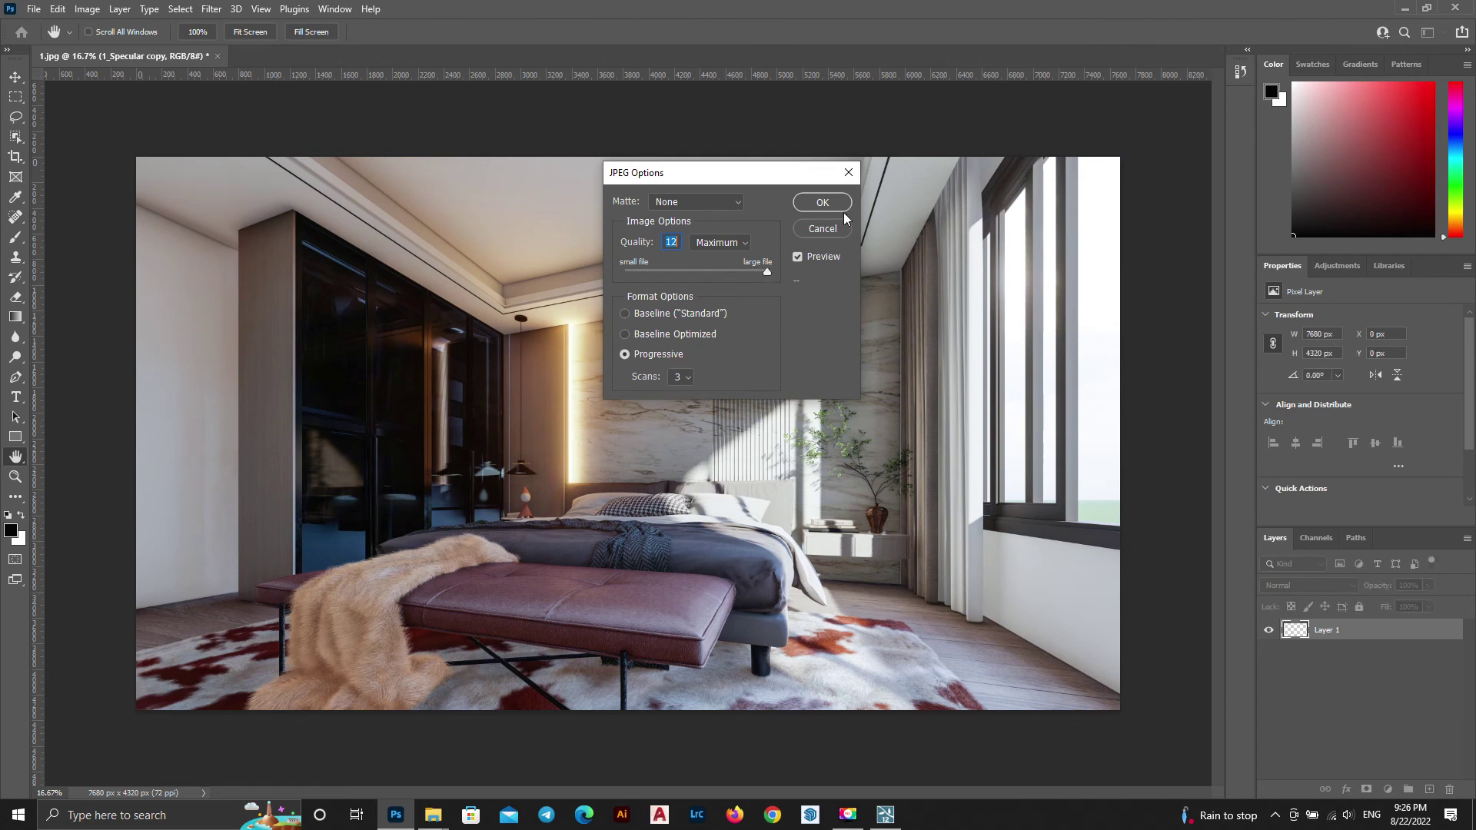
left_click(817, 202)
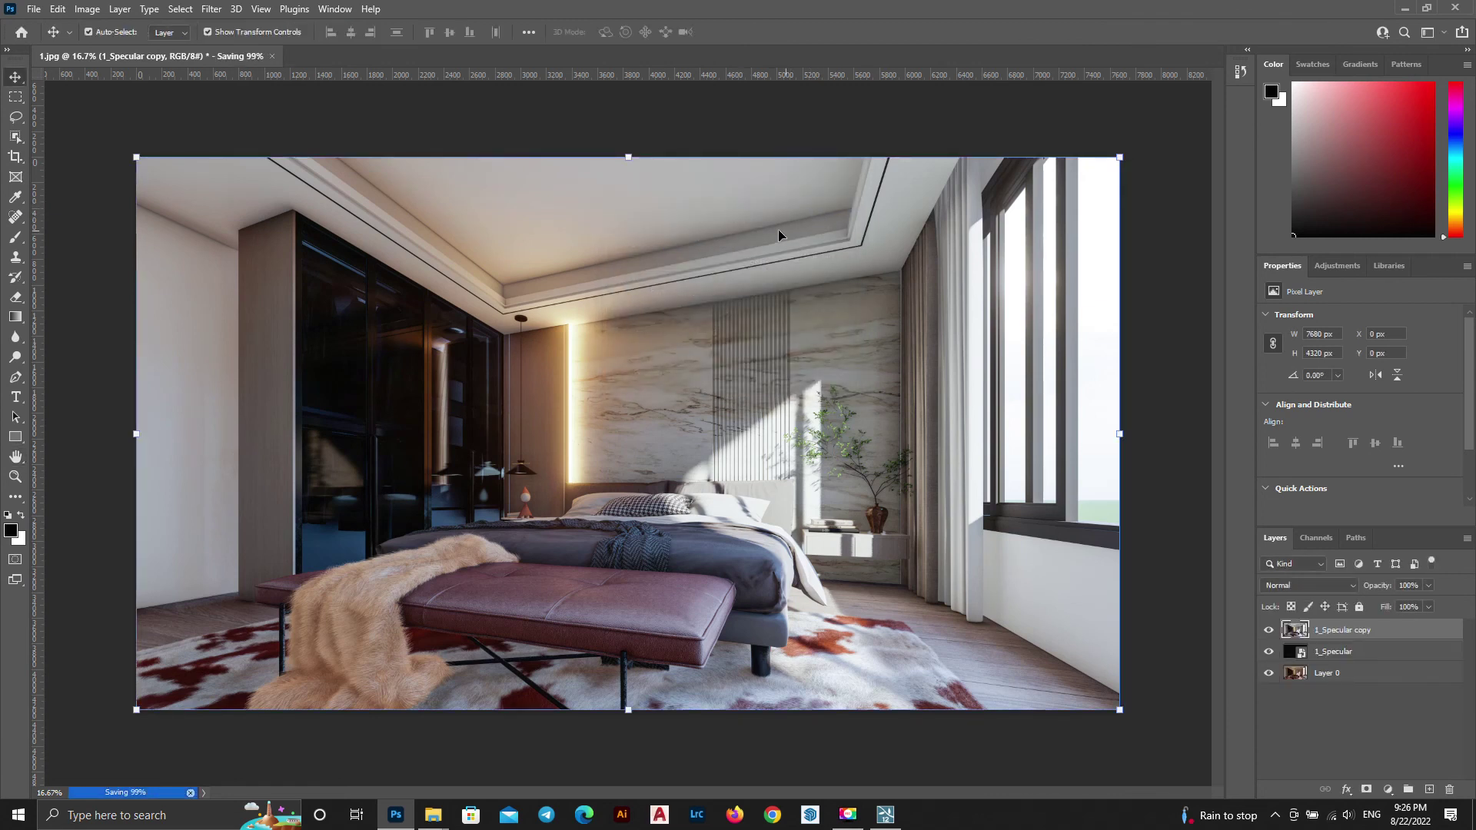
left_click(1471, 6)
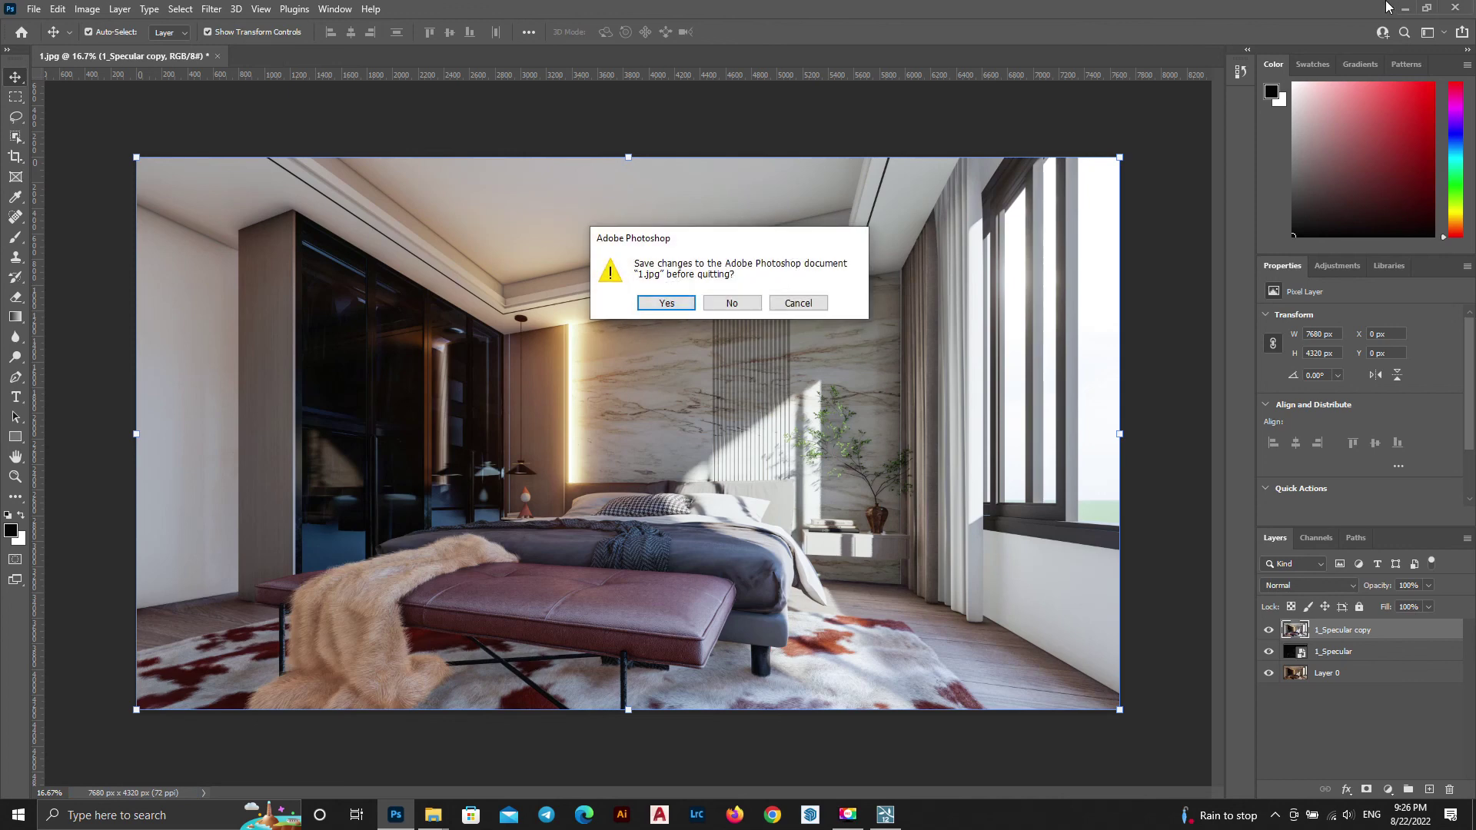
Discard the layered document, then open a.jpg in Photos and zoom in and out
left_click(732, 302)
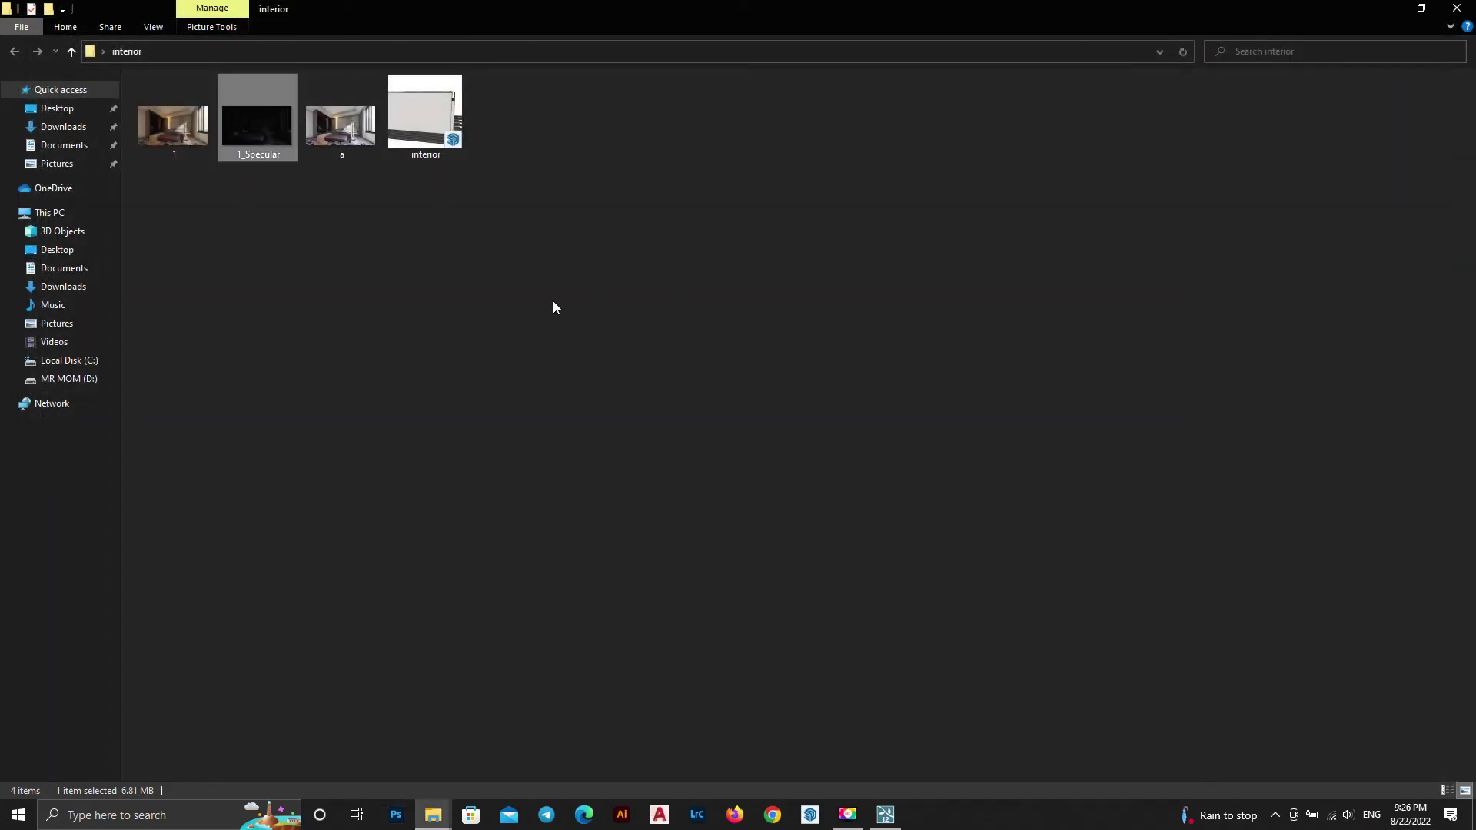
double_click(350, 128)
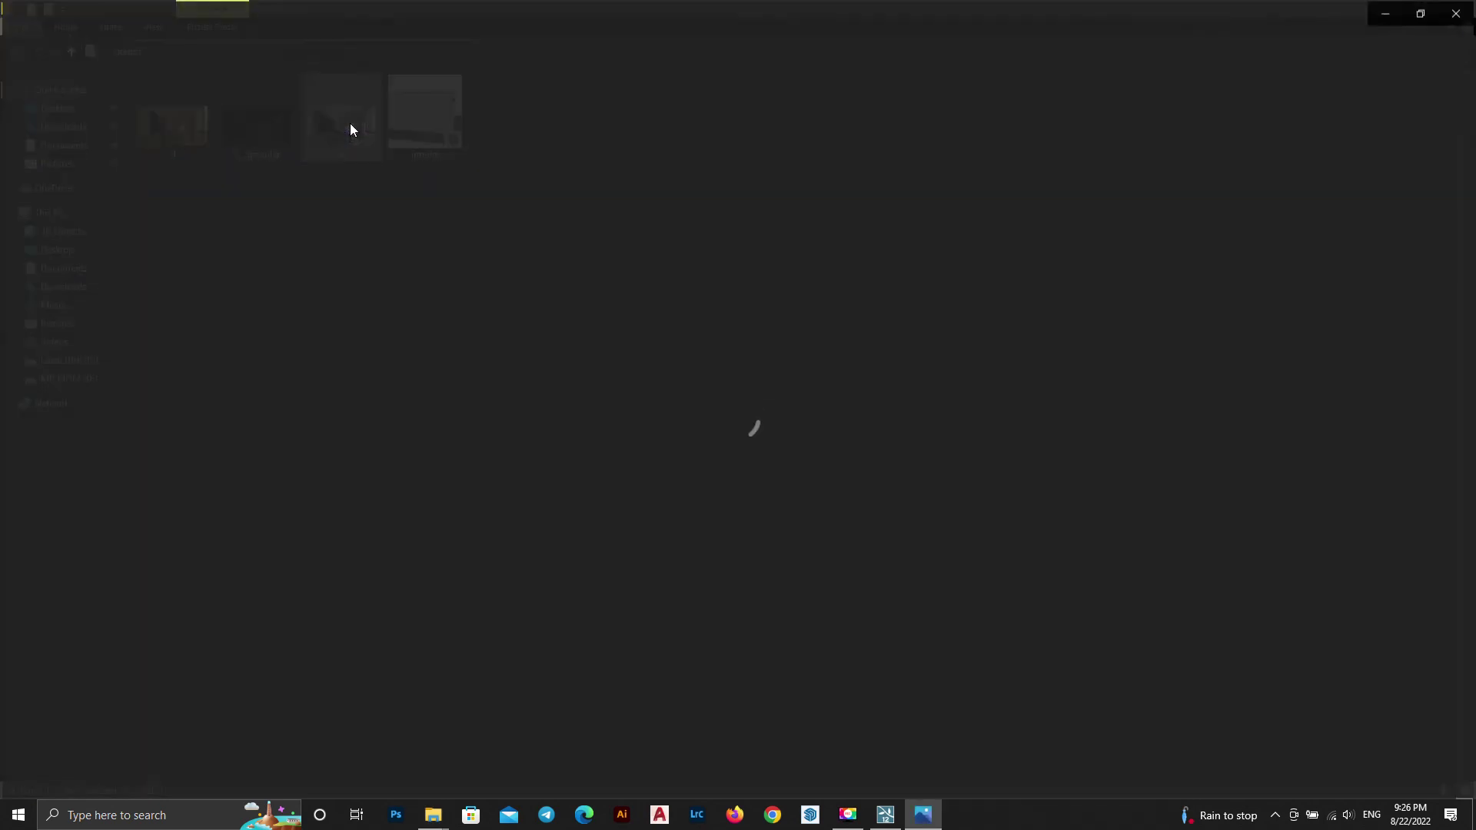
mouse_move(926, 366)
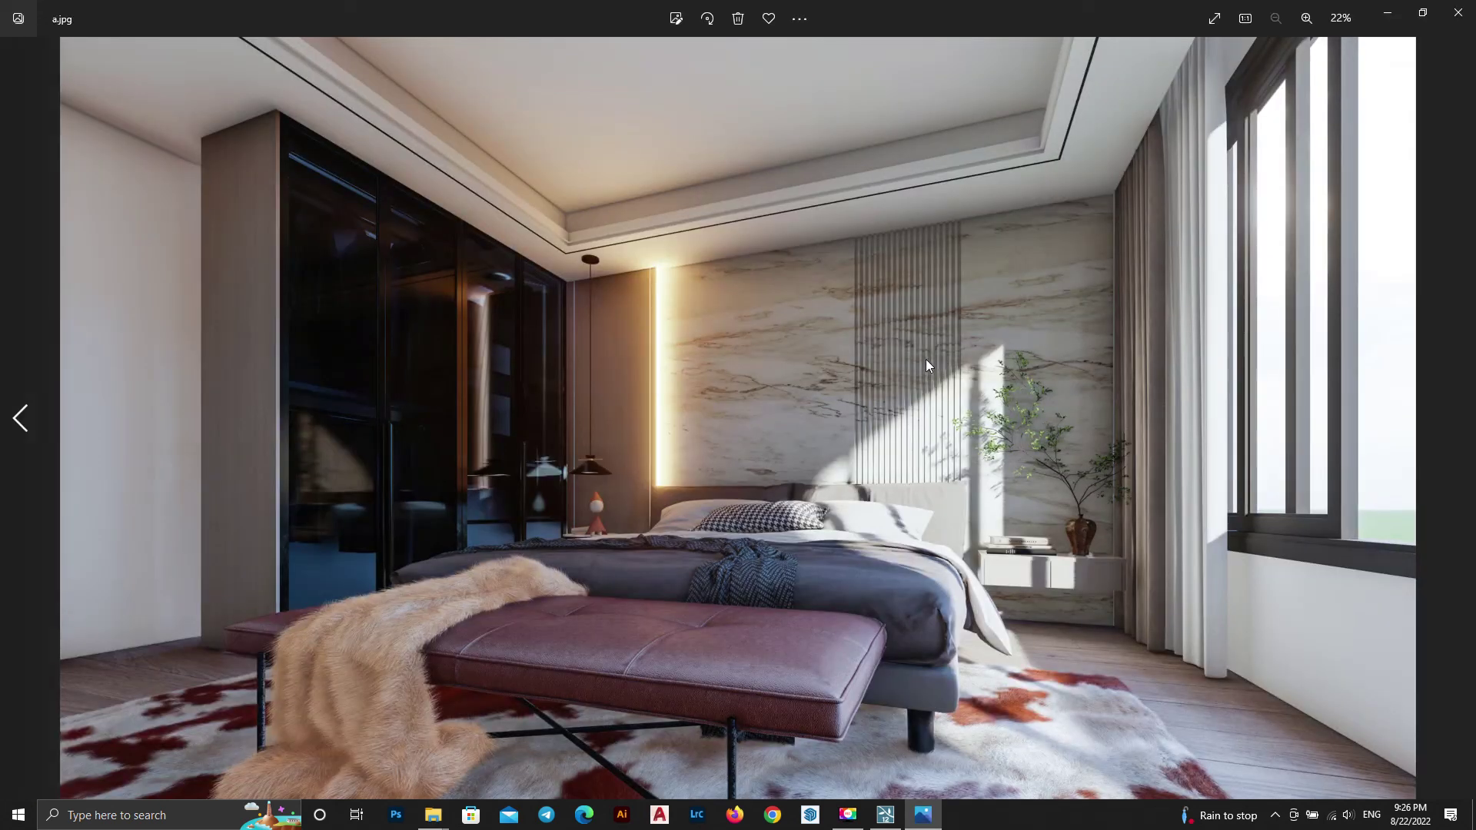
scroll(811, 594, "up", 5)
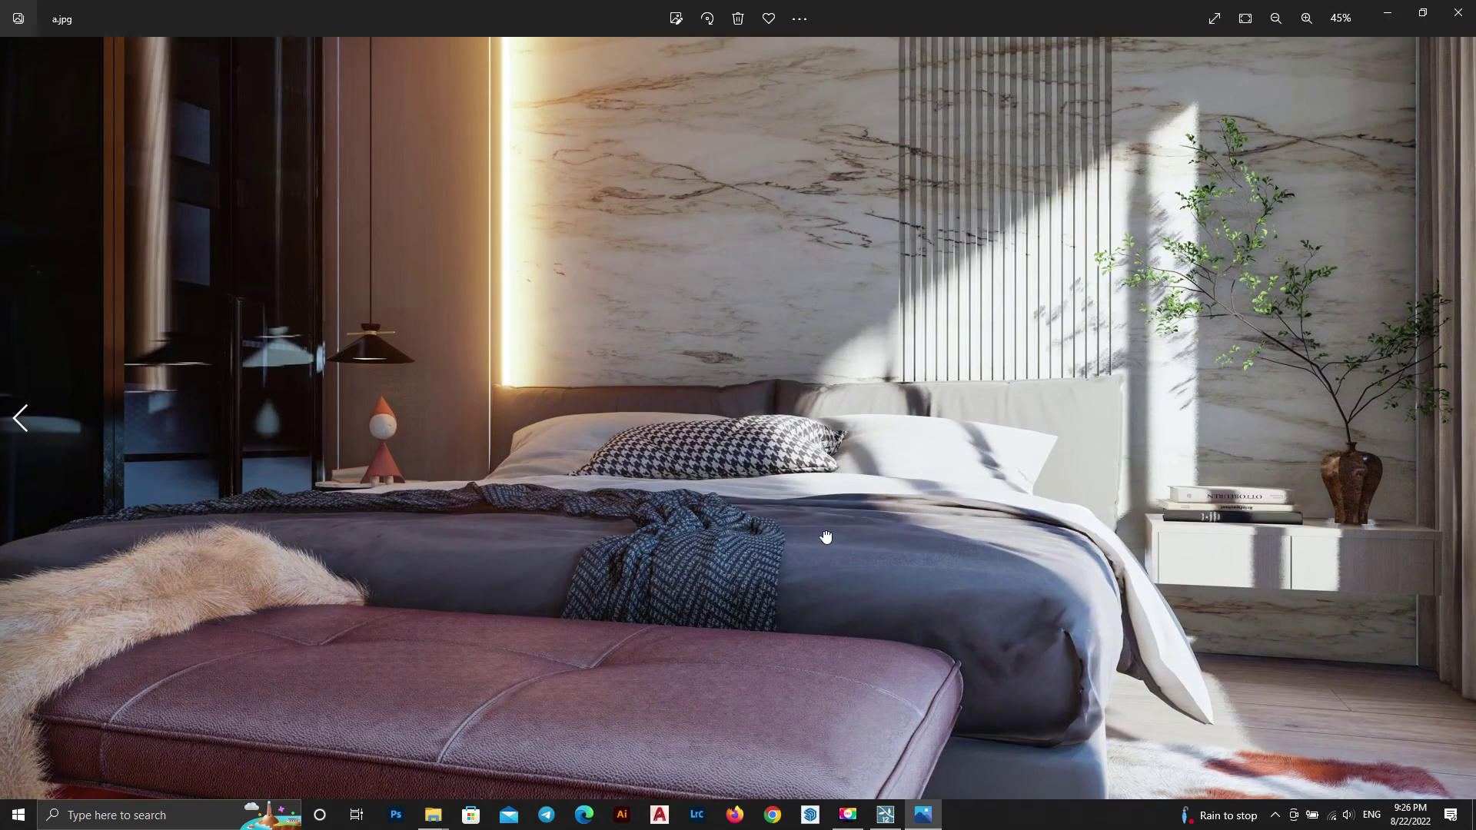
scroll(769, 393, "down", 5)
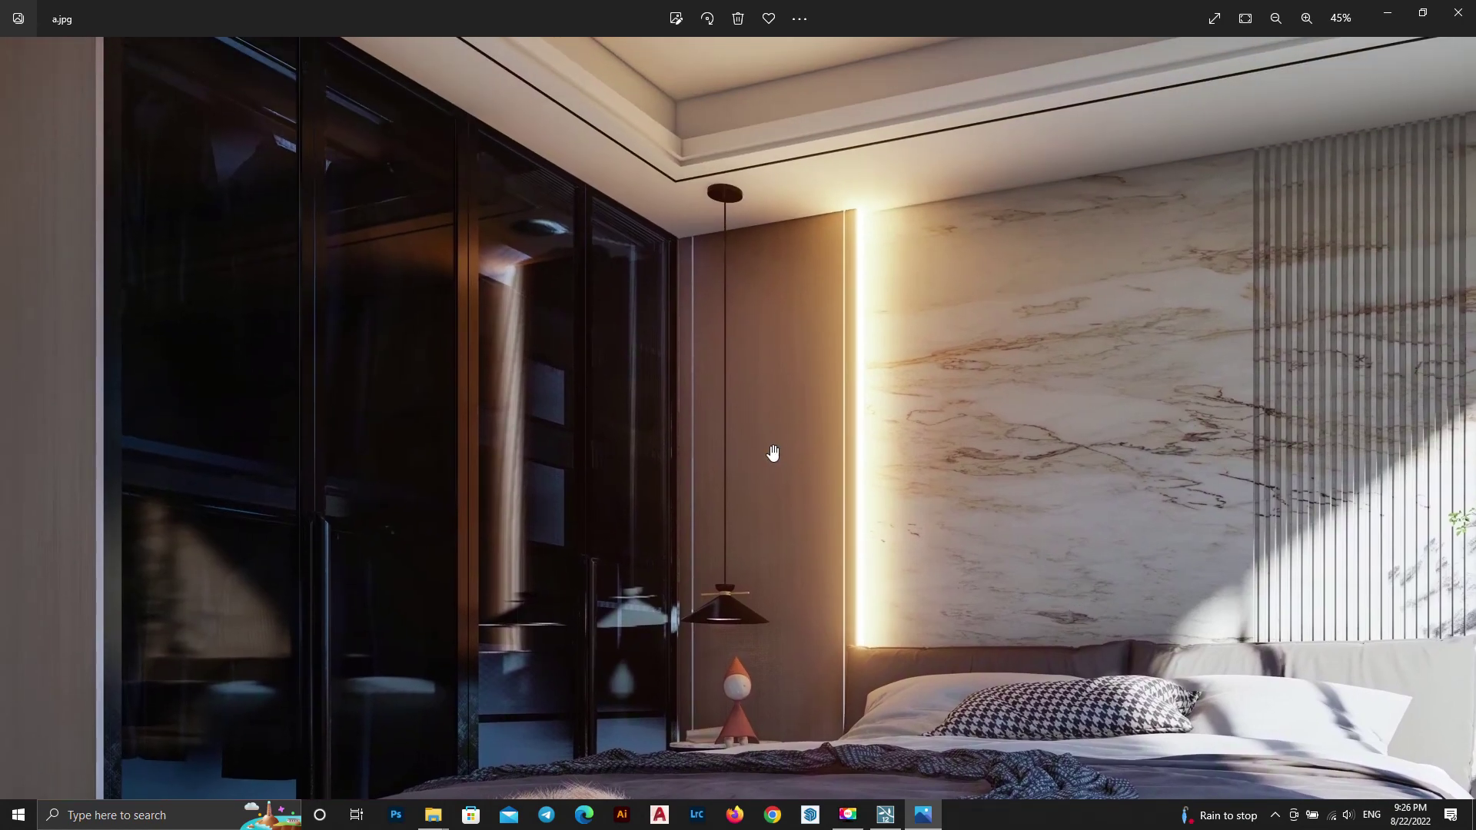